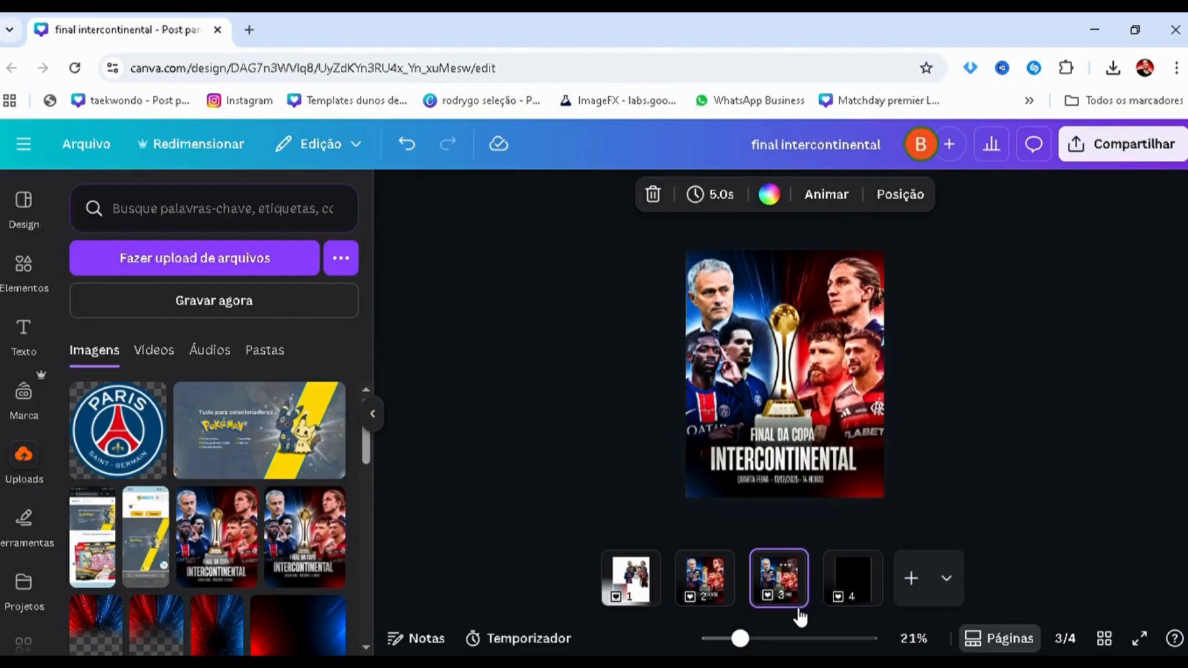
# - Delete page 3, the second copy of the finished Intercontinental final poster
pyautogui.press('Delete')
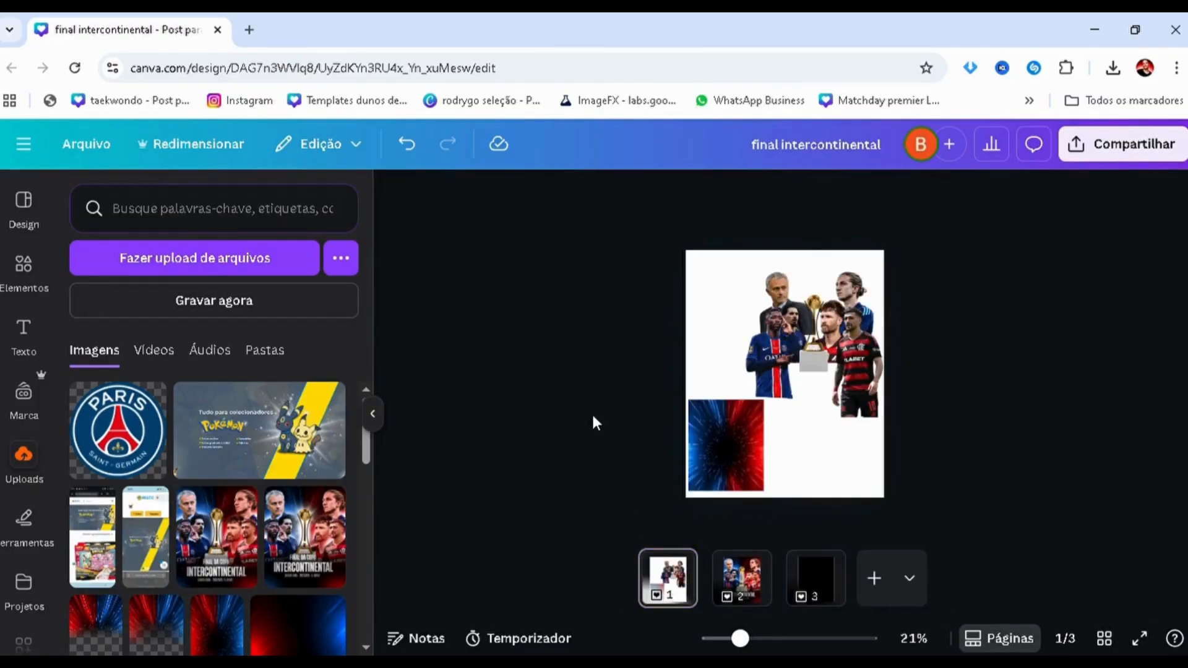
pyautogui.scroll(1, 590, 396)
pyautogui.moveTo(594, 291); pyautogui.dragTo(887, 470)
pyautogui.click(796, 543)
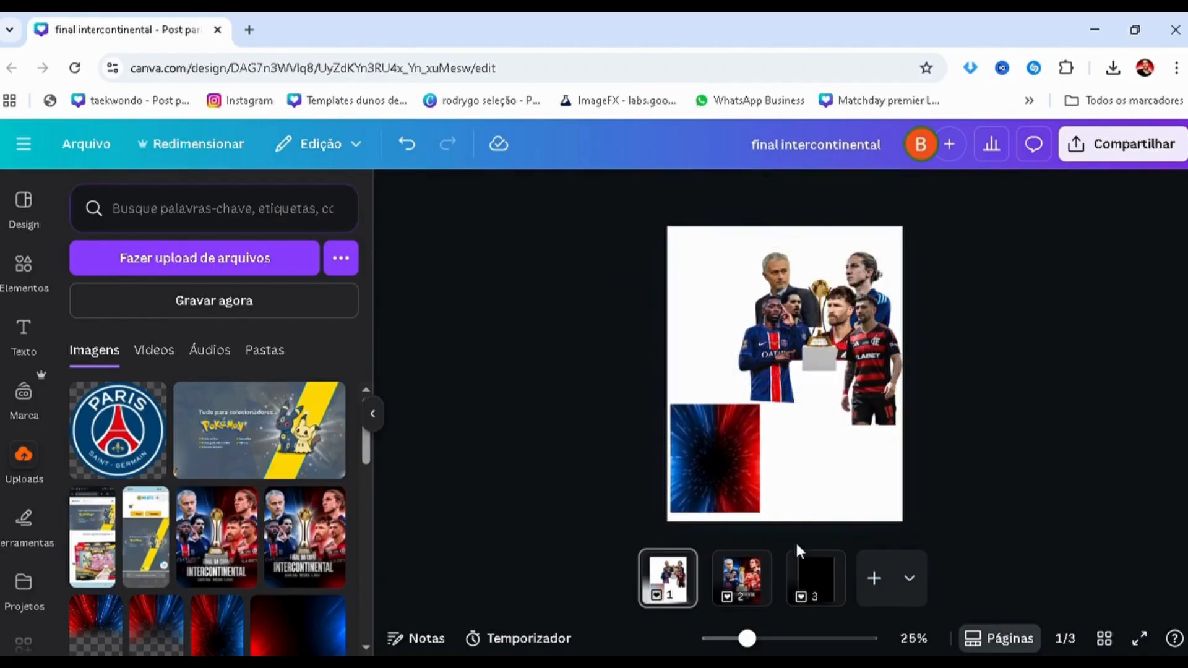
# - Move the blank black page ahead of the finished poster page to make it page 2
pyautogui.click(803, 603)
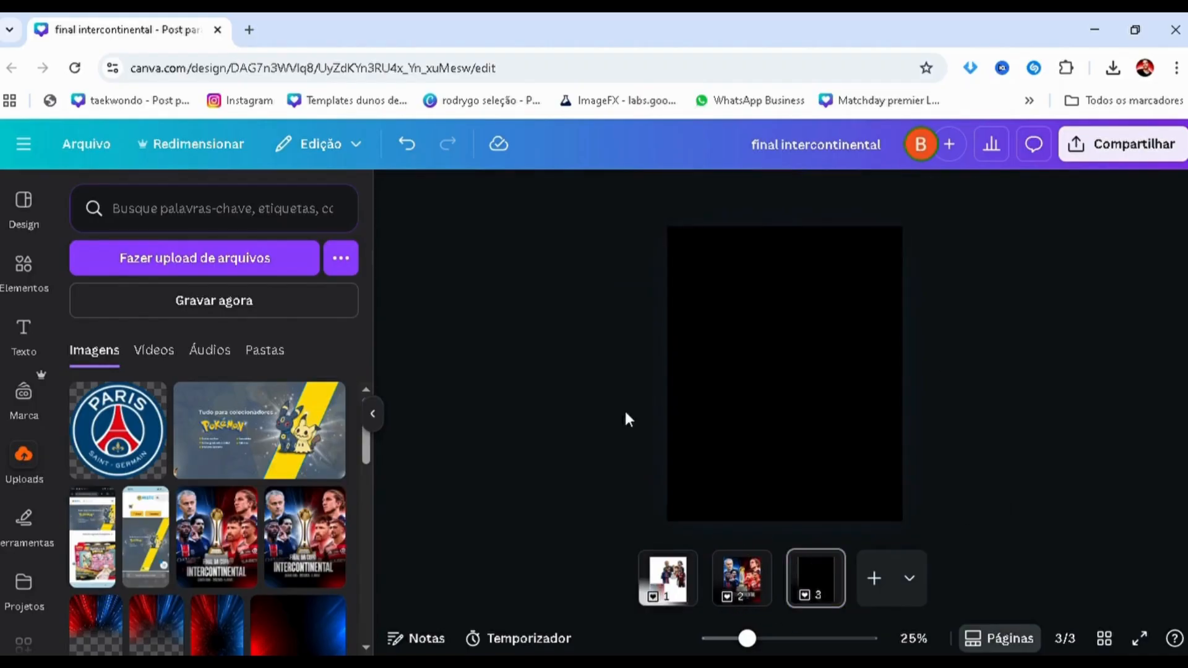
pyautogui.moveTo(651, 346); pyautogui.dragTo(928, 391)
pyautogui.click(687, 391)
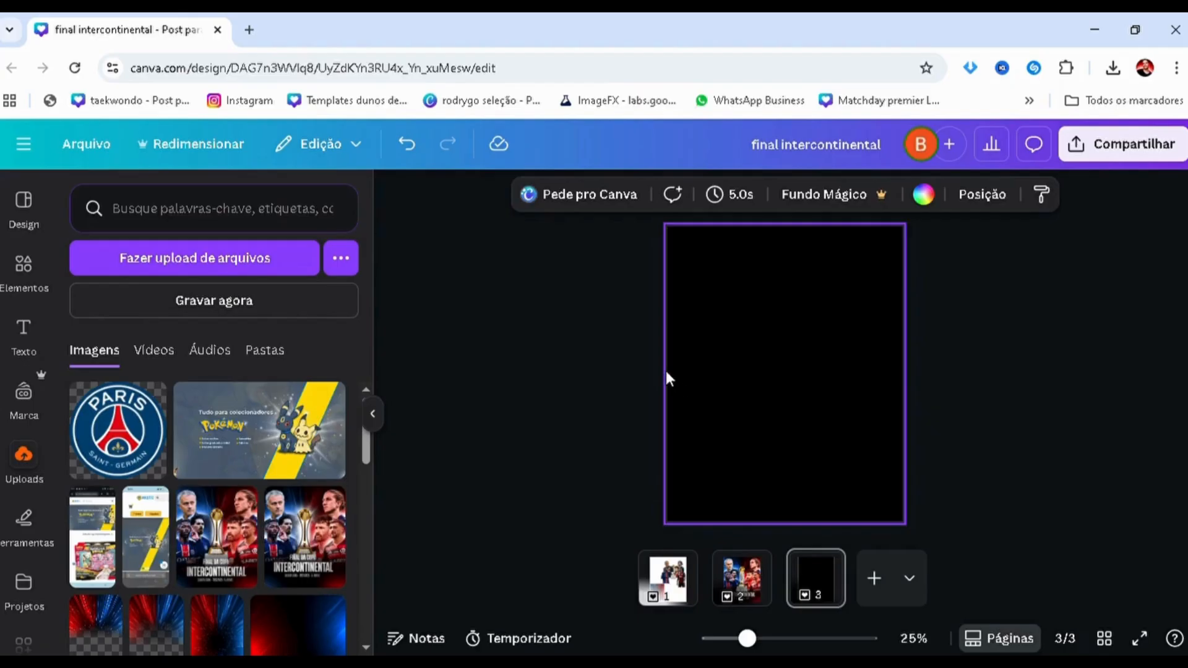
pyautogui.click(908, 358)
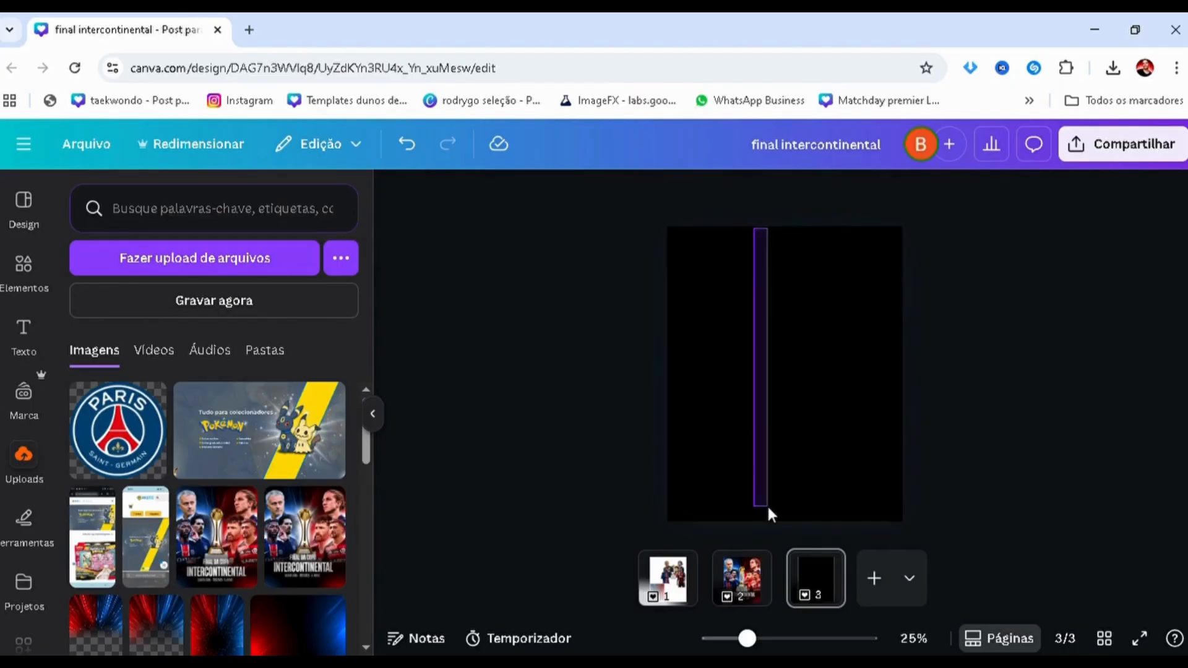
pyautogui.scroll(-1, 622, 389)
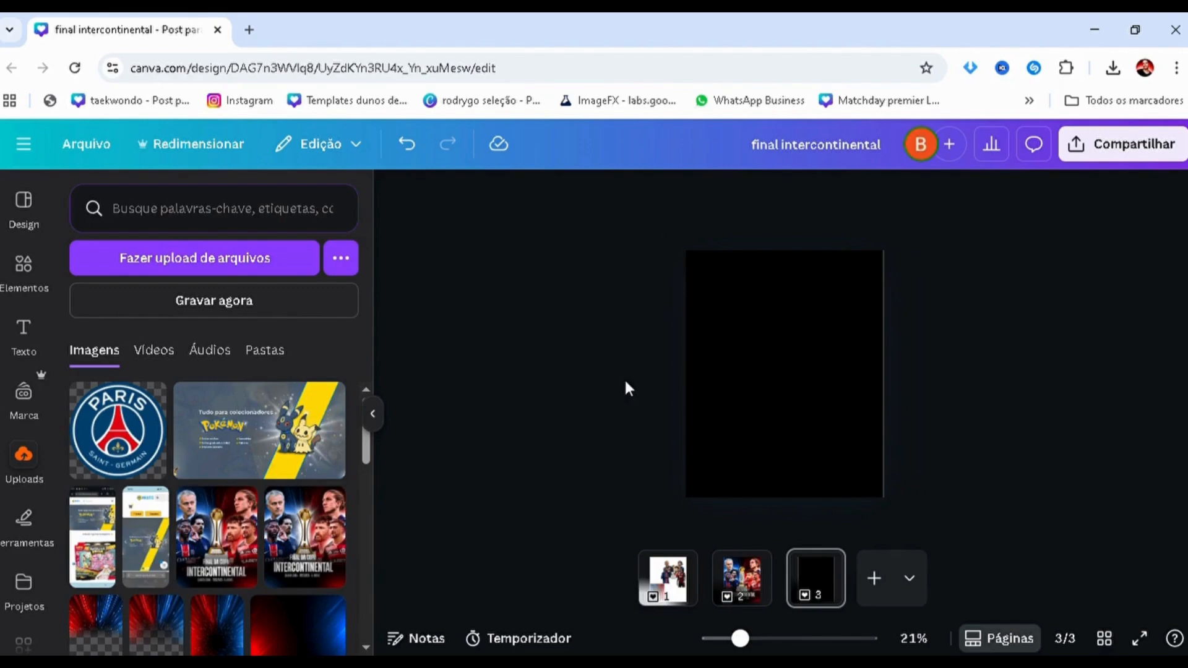
pyautogui.click(11, 269)
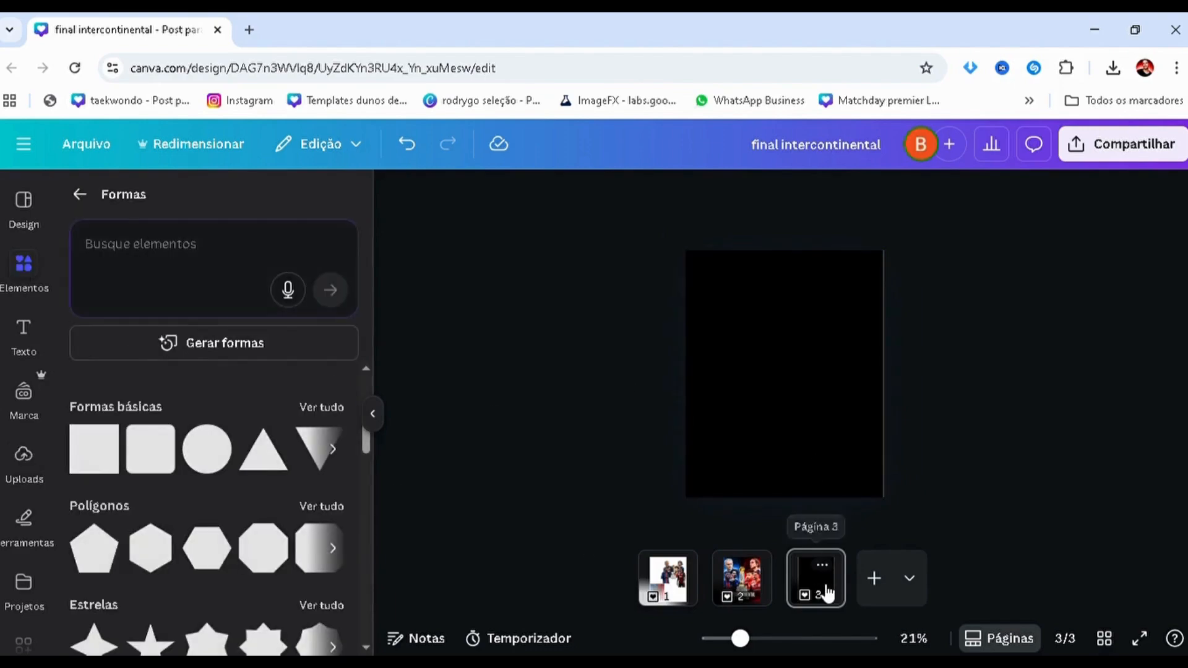
pyautogui.moveTo(827, 592); pyautogui.dragTo(743, 585)
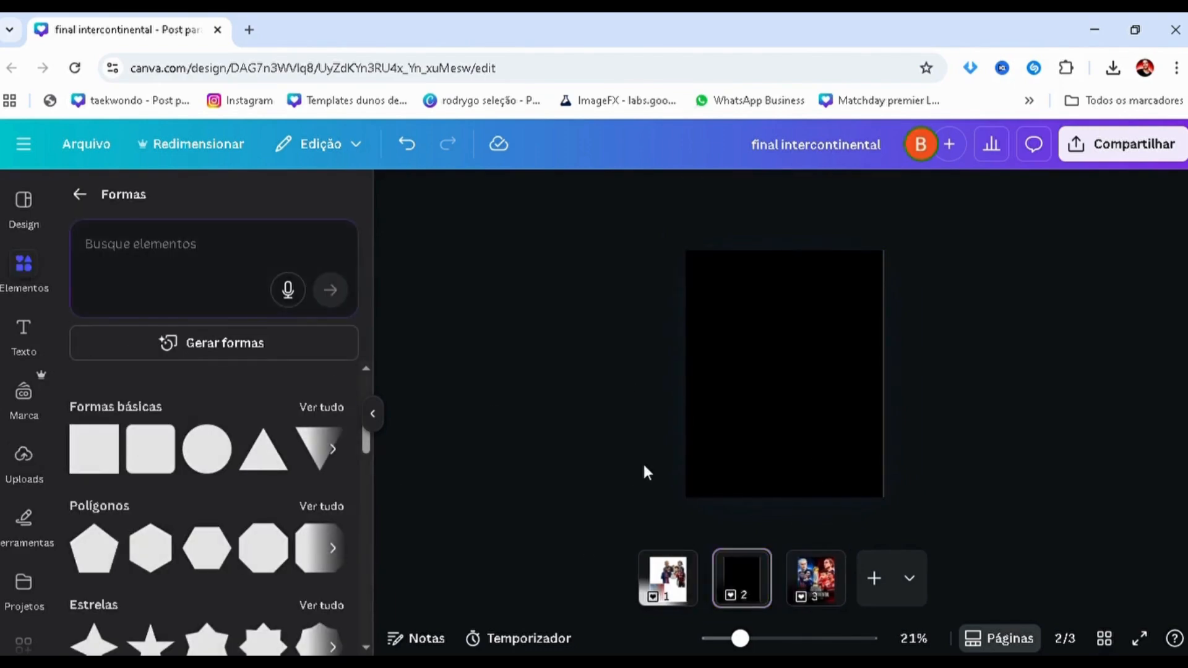
# - Copy the blue and red light-burst image from page 1 to the black page 2 and enlarge it to fill the page
pyautogui.click(665, 582)
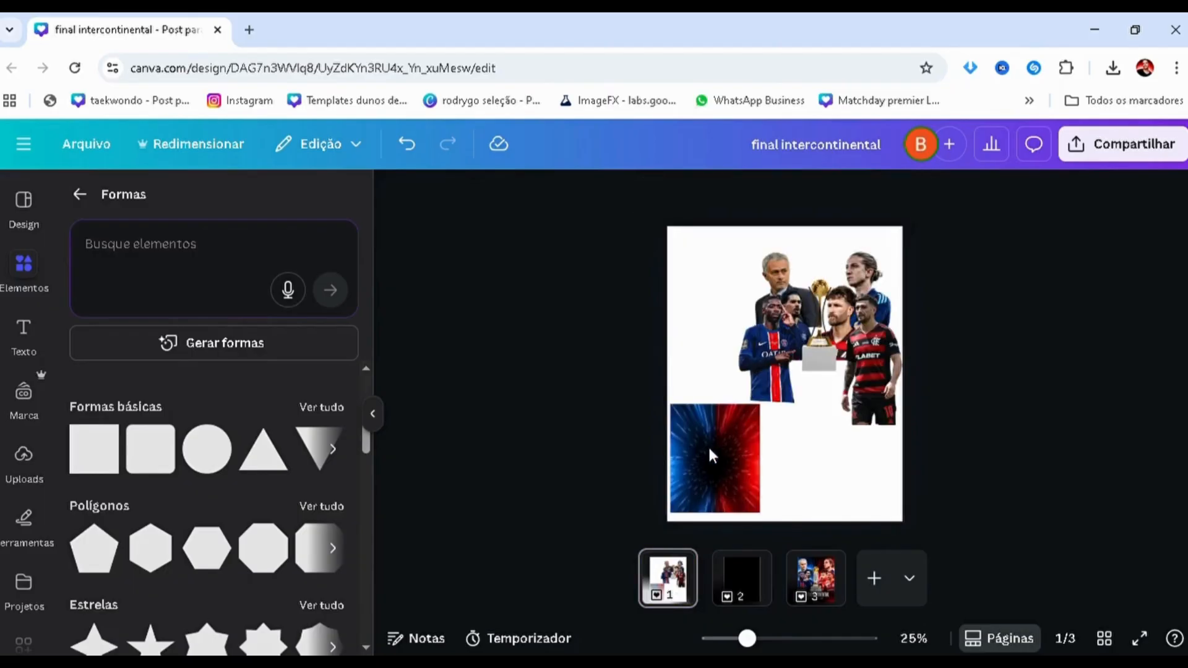
pyautogui.click(711, 457)
pyautogui.click(743, 588)
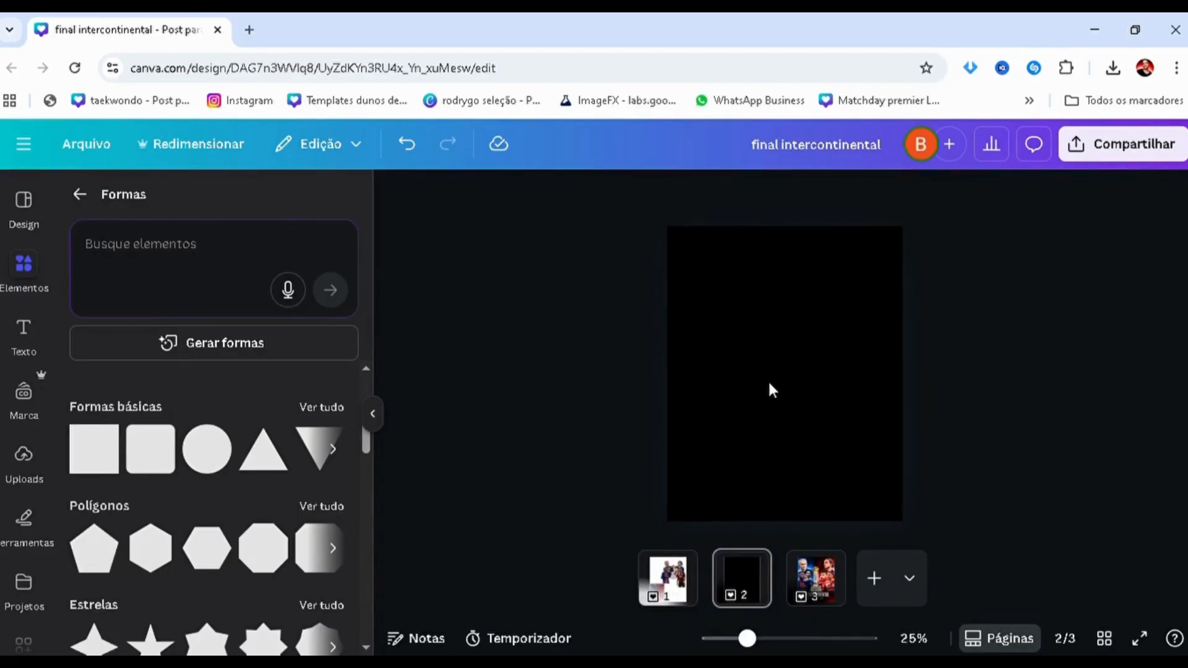
pyautogui.hotkey('ctrl', 'v')
pyautogui.moveTo(715, 455); pyautogui.dragTo(870, 301)
pyautogui.moveTo(825, 344); pyautogui.dragTo(686, 543)
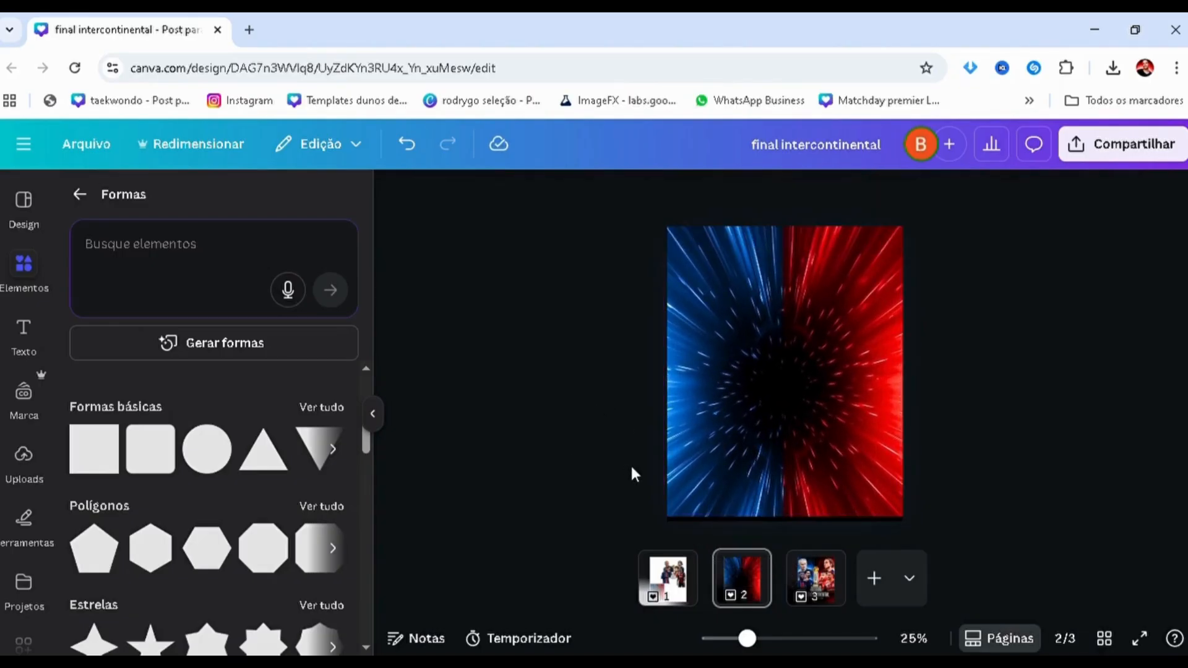
# - Fine-tune the size and position of the light-burst image to cover the edges of page 2
pyautogui.scroll(2, 630, 462)
pyautogui.moveTo(725, 480); pyautogui.dragTo(722, 480)
pyautogui.click(624, 447)
pyautogui.scroll(-2, 622, 446)
pyautogui.scroll(1, 622, 431)
pyautogui.click(707, 371)
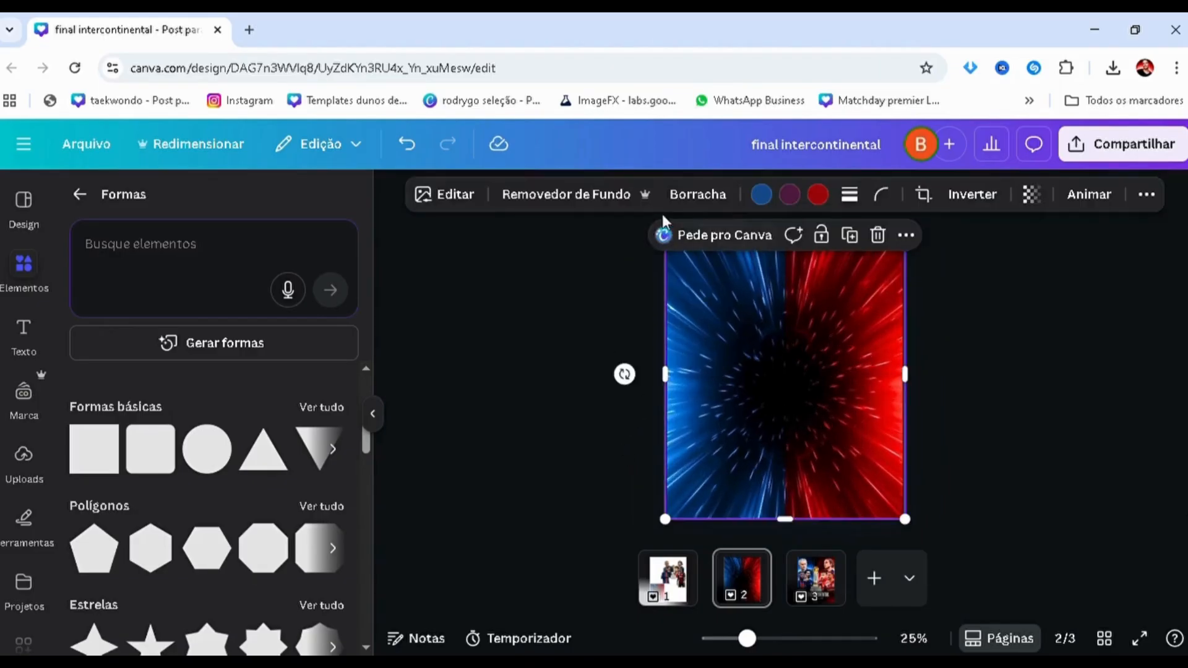
pyautogui.scroll(-1, 661, 235)
pyautogui.moveTo(681, 250); pyautogui.dragTo(685, 258)
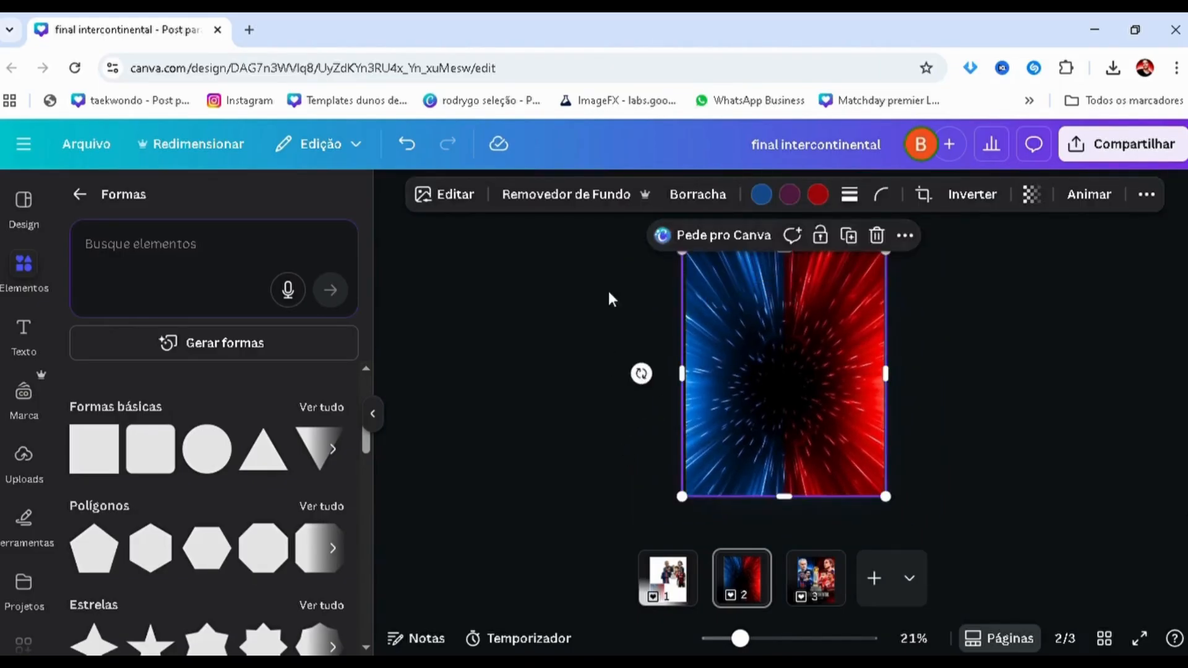
# - Set the transparency of the light-burst image on page 2 to 60
pyautogui.click(1021, 199)
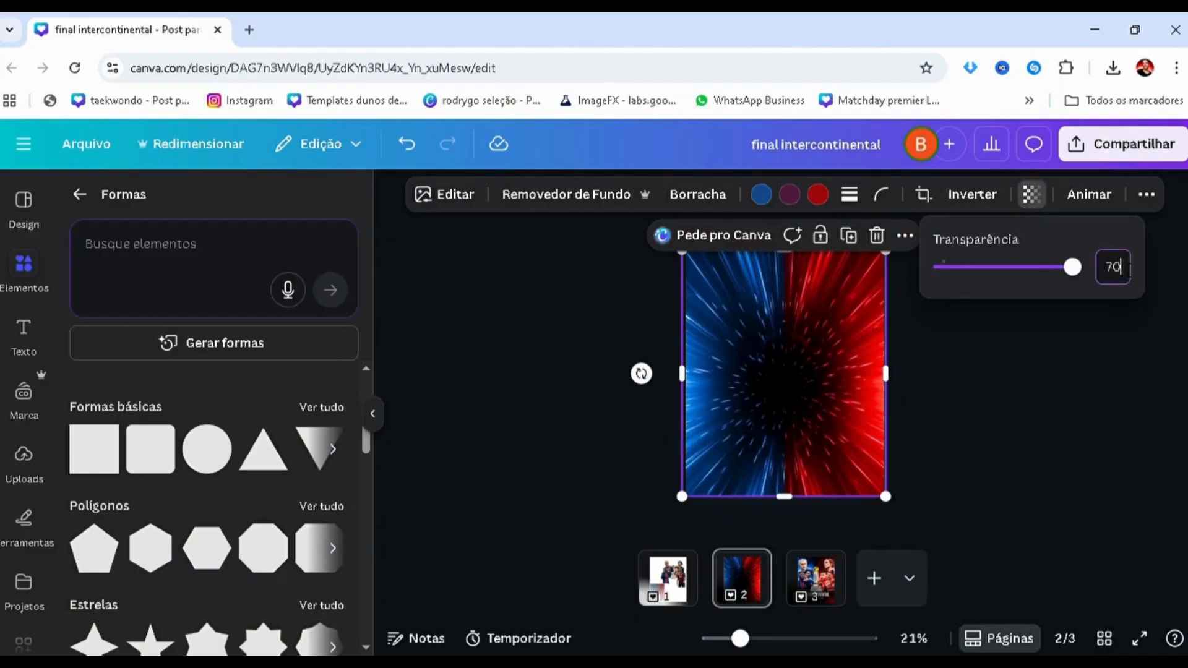
pyautogui.press('Return')
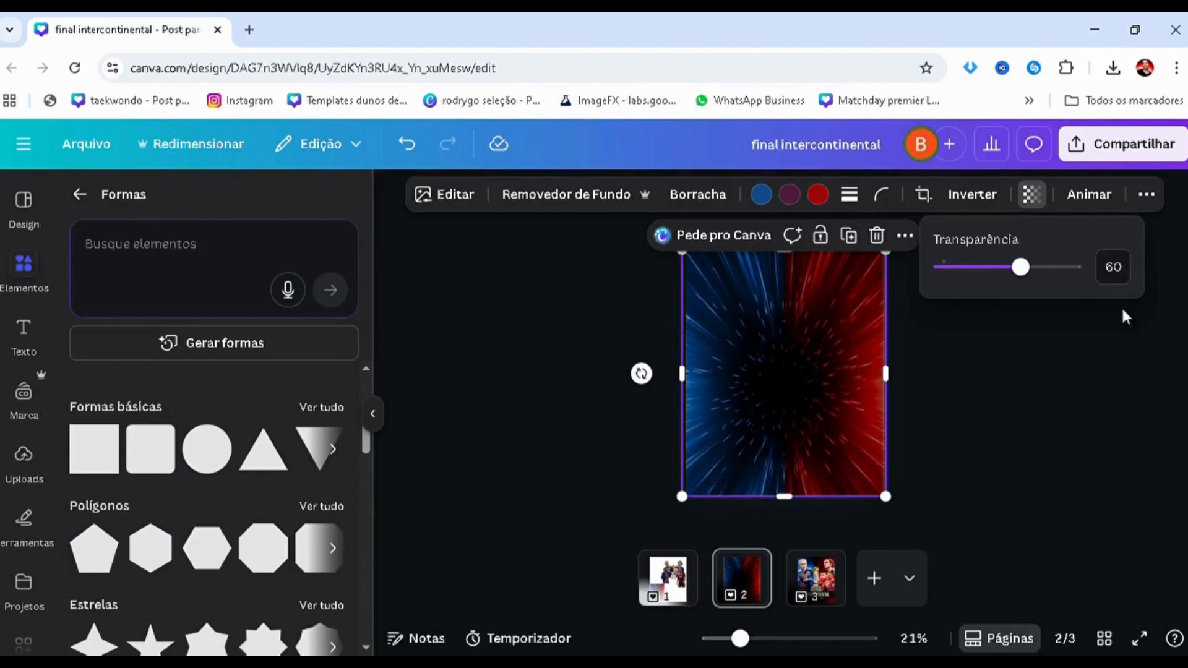
pyautogui.click(1096, 381)
# - Show the layers of page 2 and delete the light-burst image, leaving only the black background
pyautogui.hotkey('alt', '1')
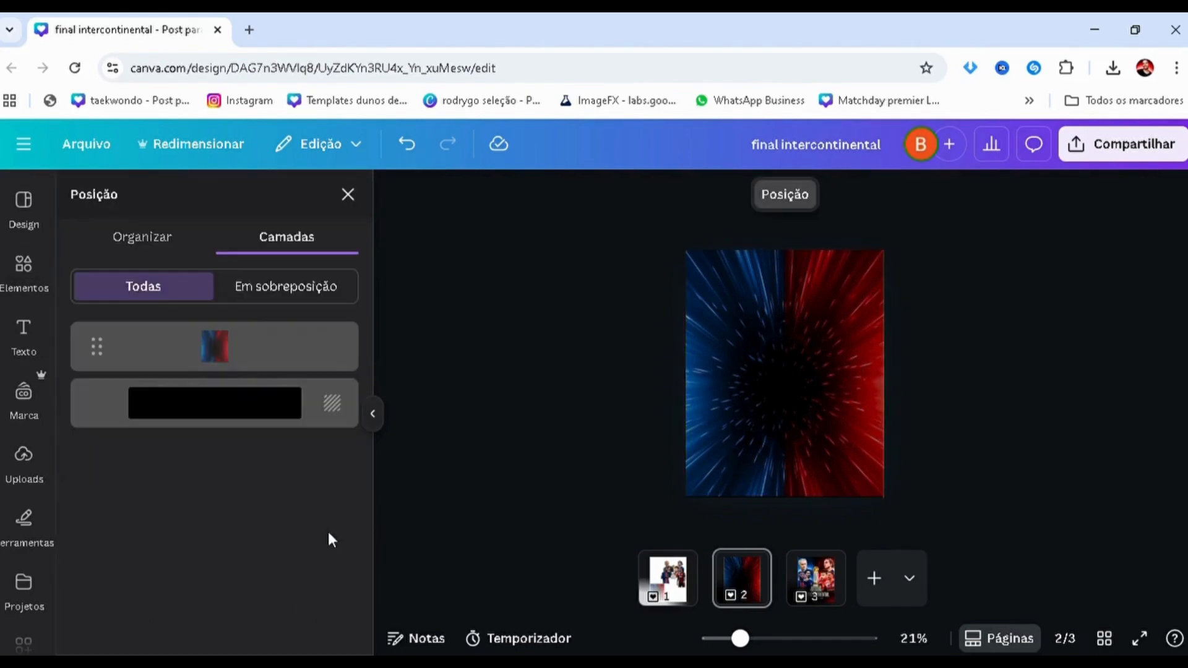
pyautogui.click(241, 370)
pyautogui.press('Delete')
pyautogui.click(230, 367)
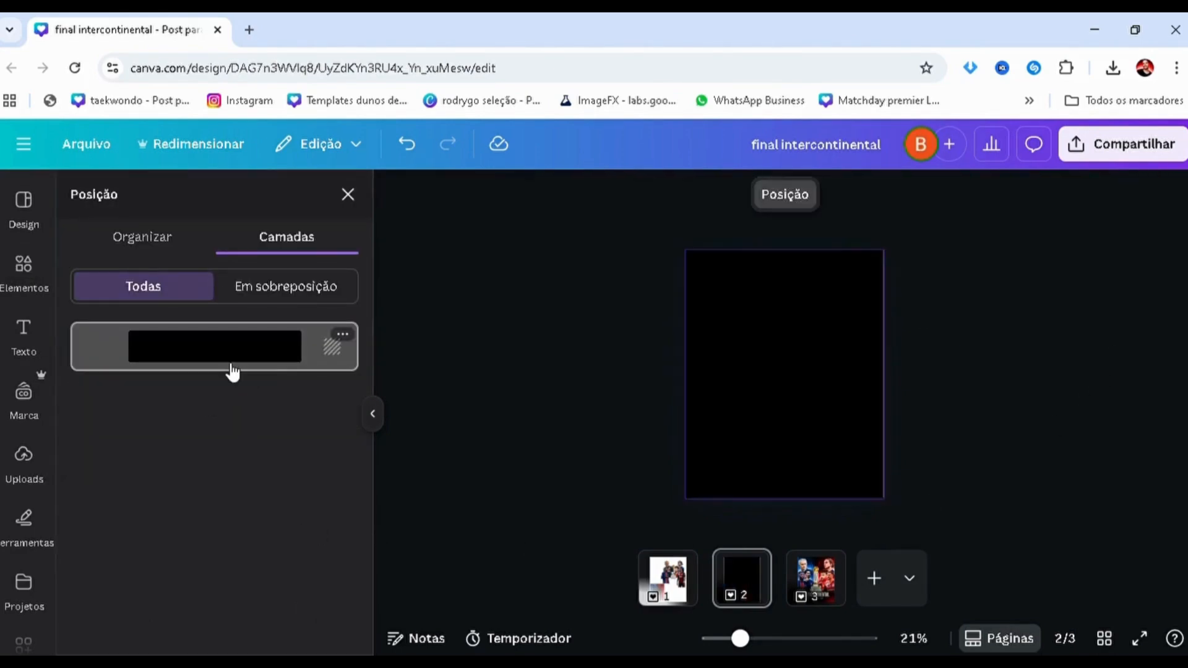
# - Try a white background colour on page 2, and undo the colour change and the image deletion
pyautogui.click(282, 363)
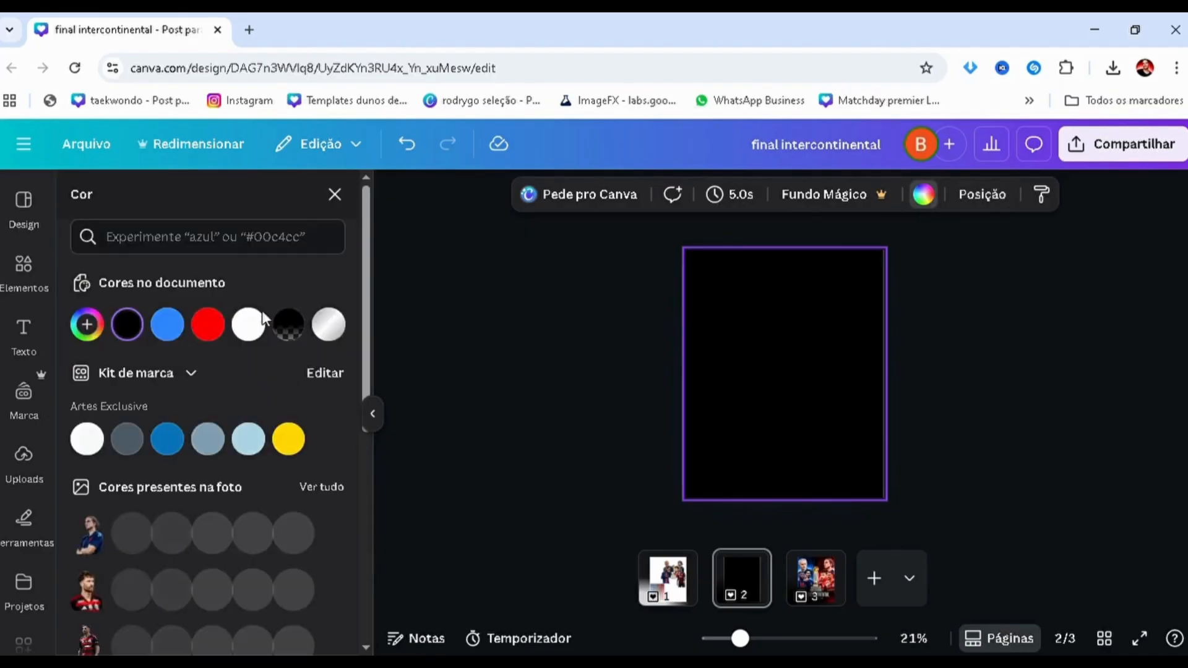
pyautogui.click(247, 324)
pyautogui.click(649, 362)
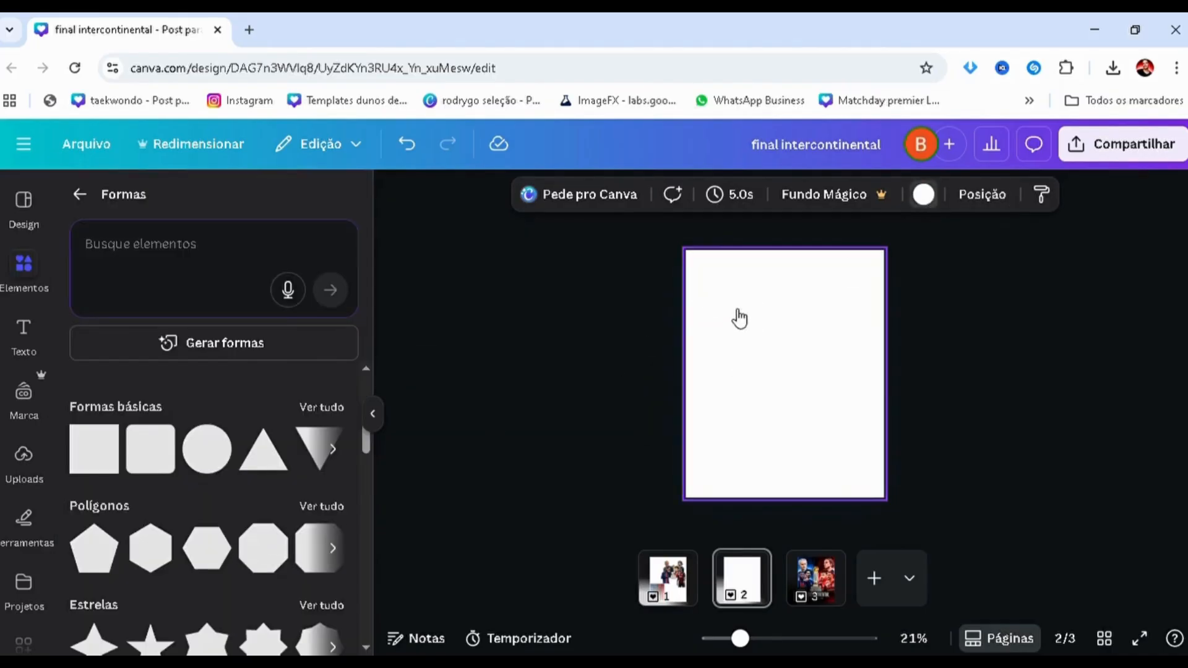
pyautogui.click(923, 195)
pyautogui.click(126, 343)
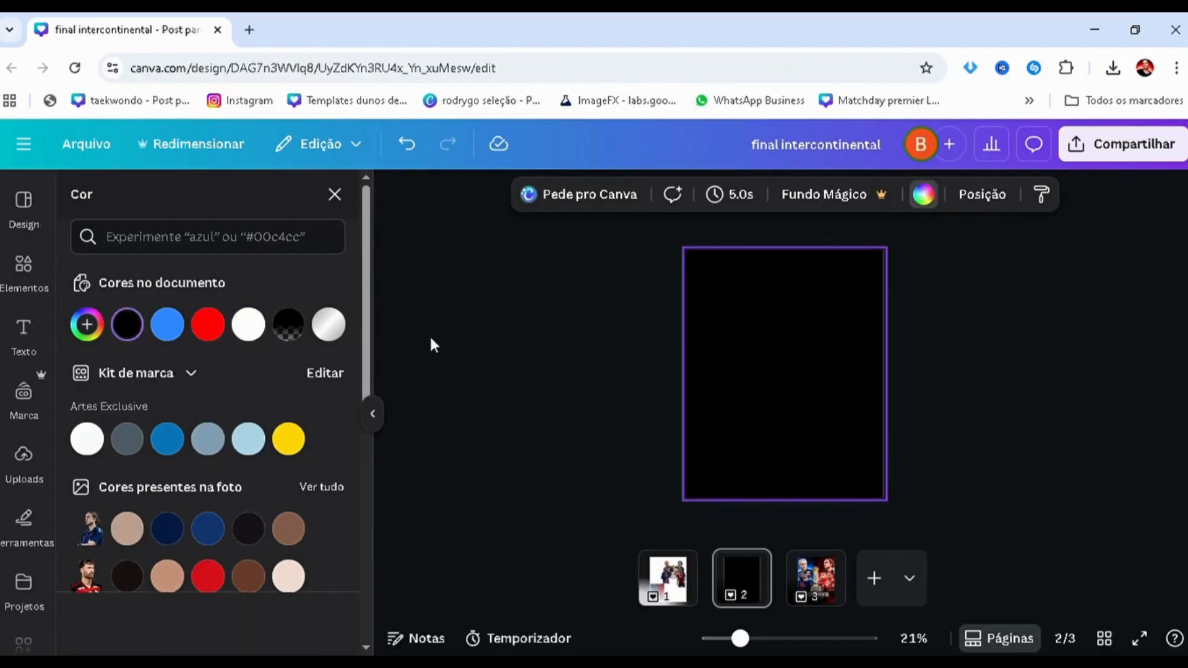
pyautogui.click(431, 344)
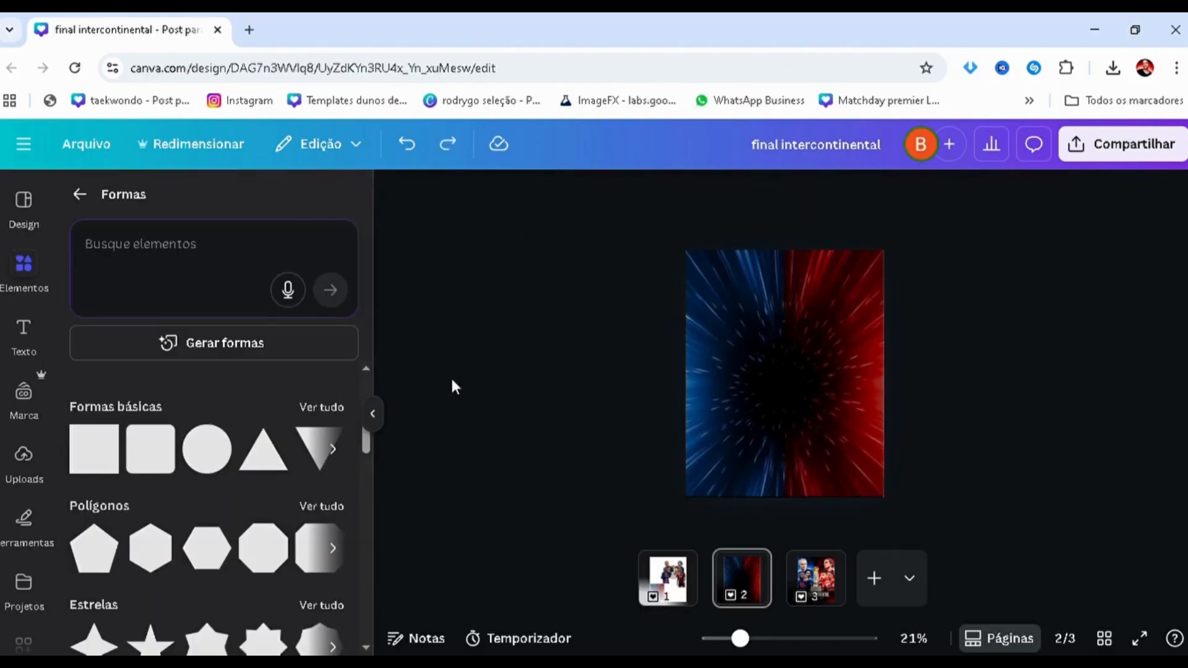
# - Move the light-burst image aside to show the black background, undo the move and inspect the page's layers
pyautogui.click(736, 360)
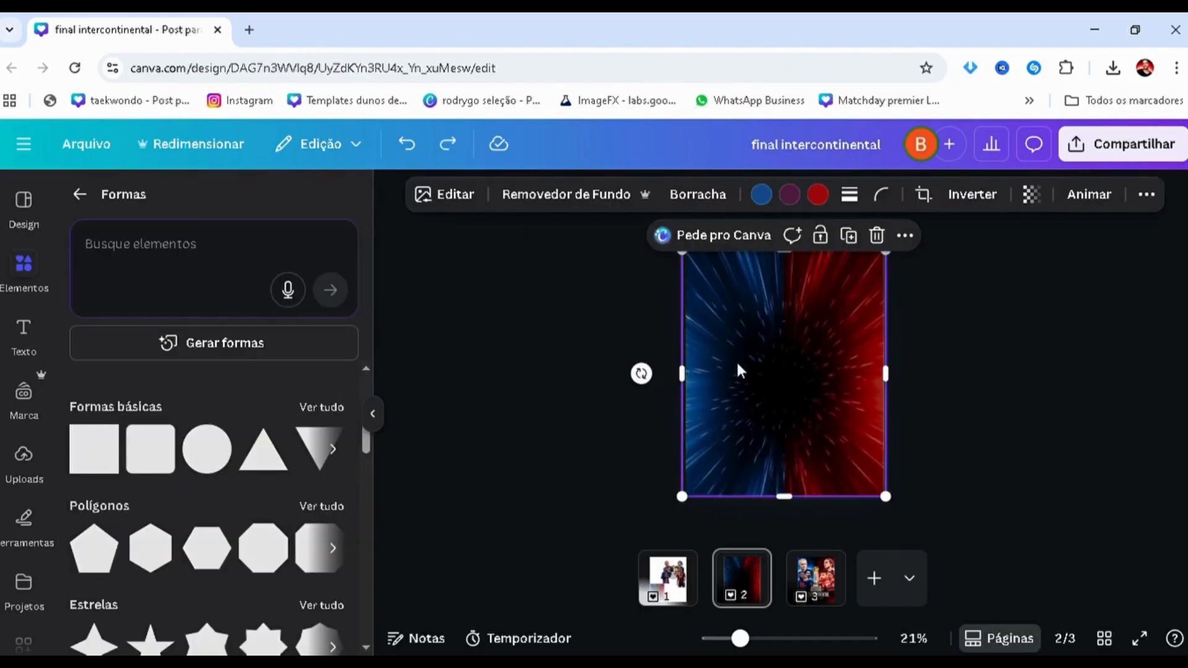
pyautogui.moveTo(736, 360); pyautogui.dragTo(914, 365)
pyautogui.hotkey('ctrl', 'z')
pyautogui.hotkey('alt', '1')
pyautogui.click(225, 410)
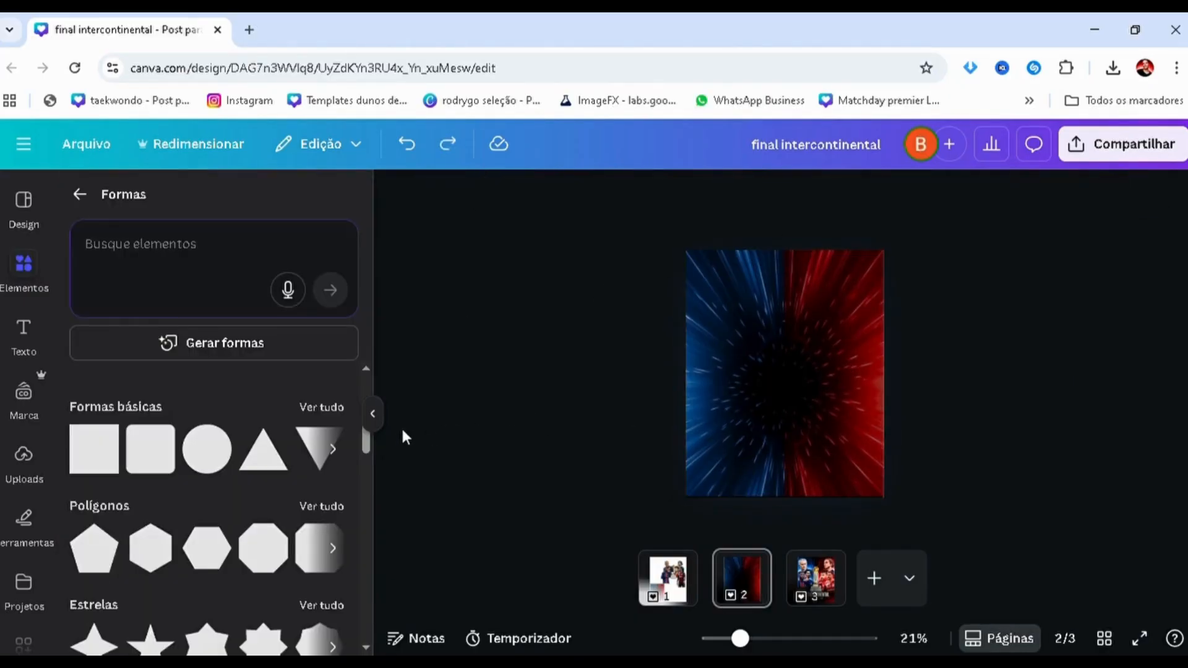
# - Browse the basic shapes and add a rectangle over the light-burst background on page 2
pyautogui.hotkey('ctrl', '+')
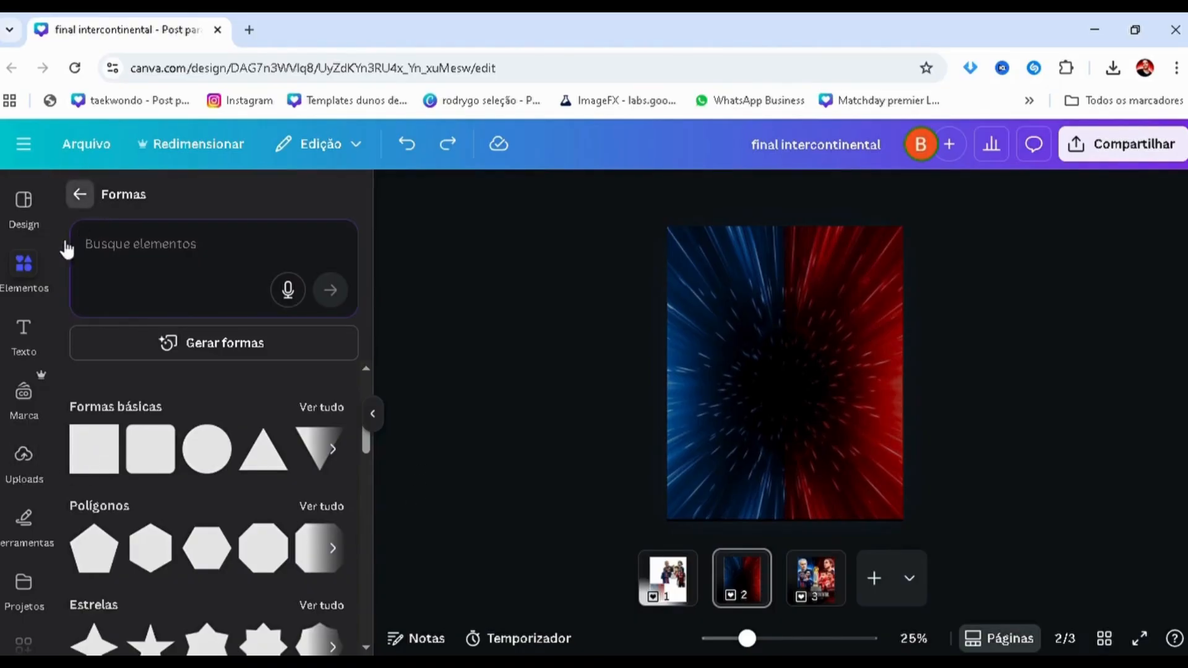
pyautogui.click(28, 272)
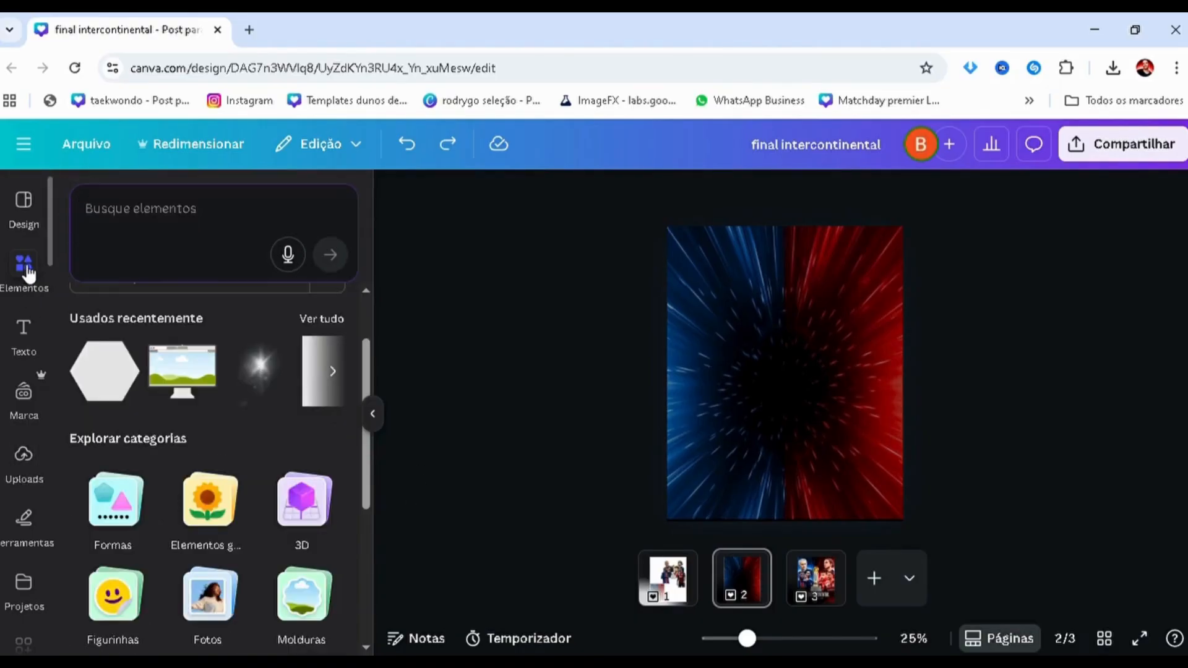
pyautogui.click(115, 517)
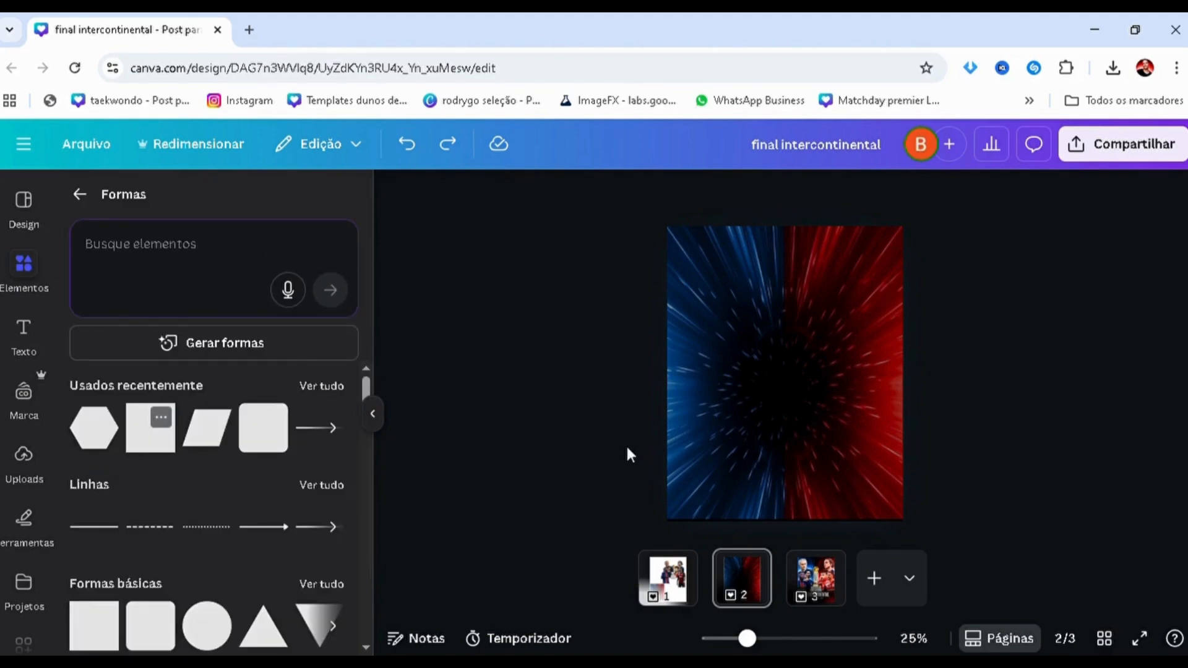
pyautogui.press('r')
pyautogui.click(502, 194)
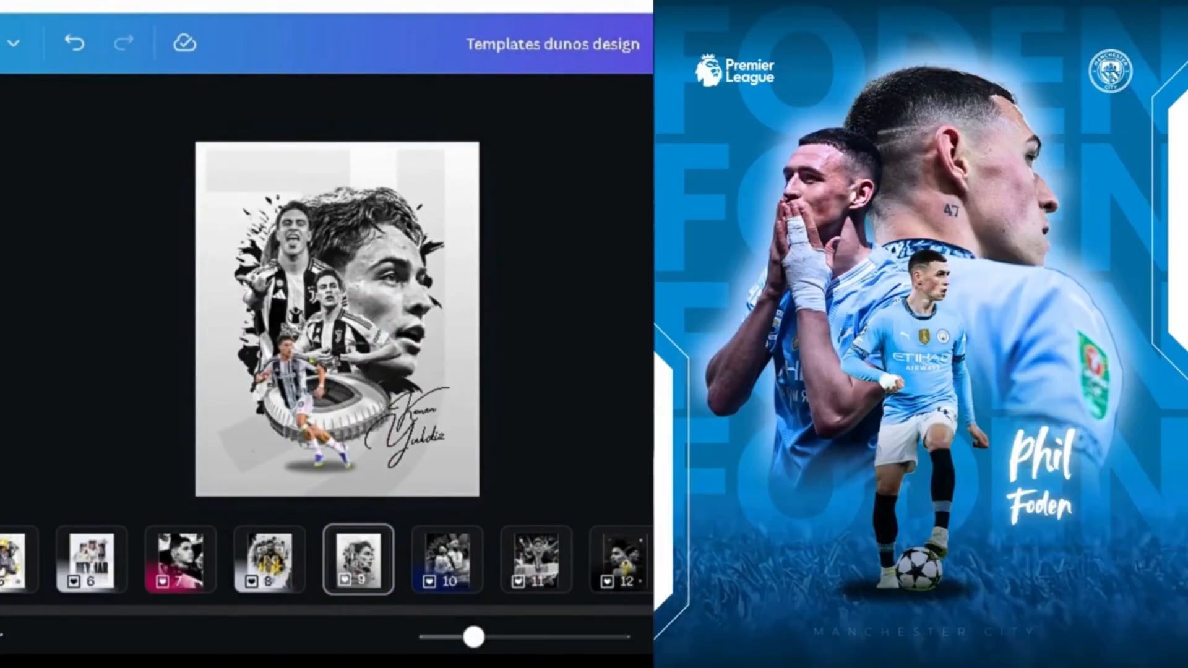
# - Look through the poster page thumbnails of the Templates dunos design file, up to about page 66
pyautogui.moveTo(3, 611); pyautogui.dragTo(325, 635)
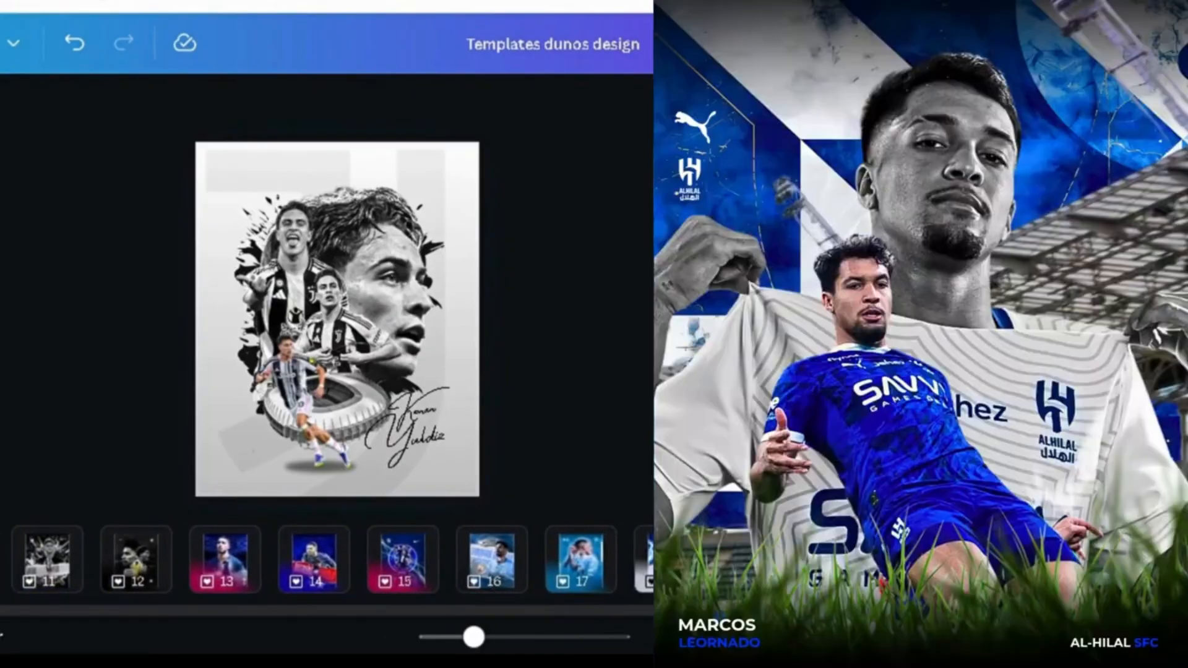
pyautogui.click(124, 589)
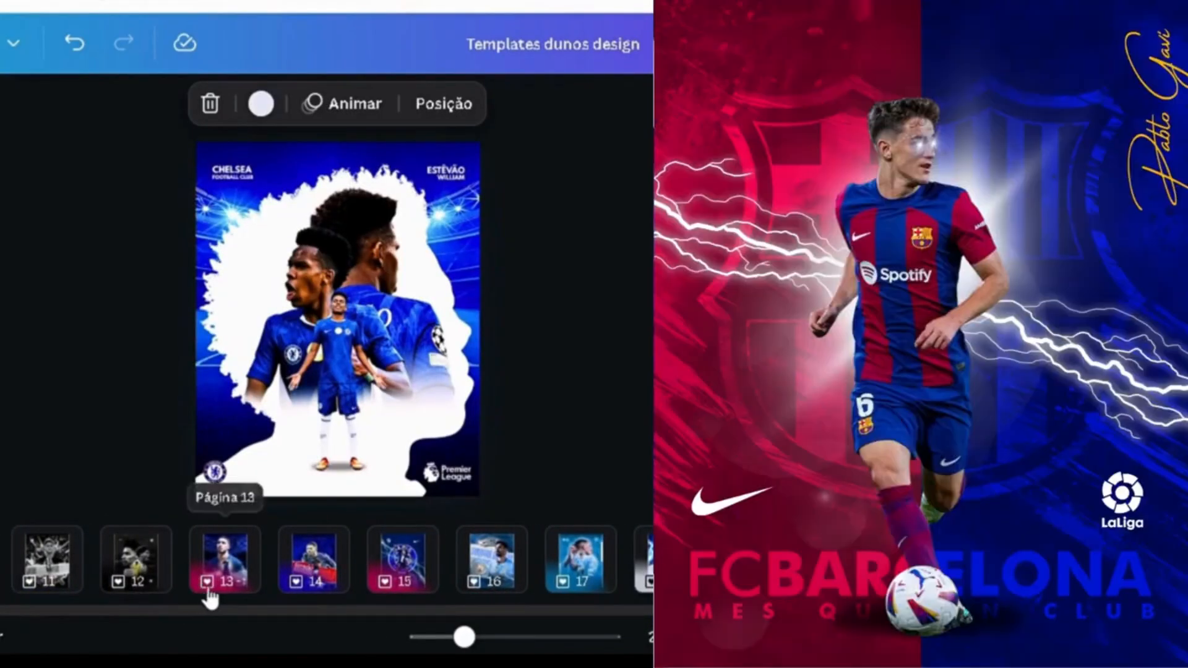
pyautogui.hscroll(4, 131, 615)
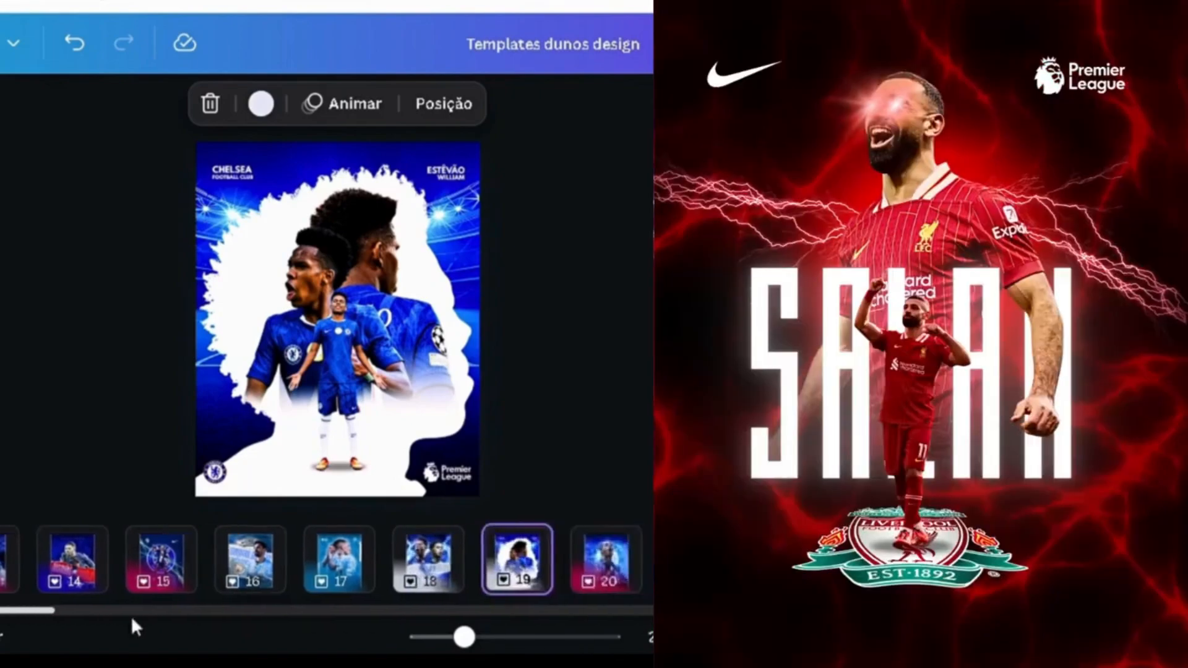
pyautogui.hscroll(15, 131, 615)
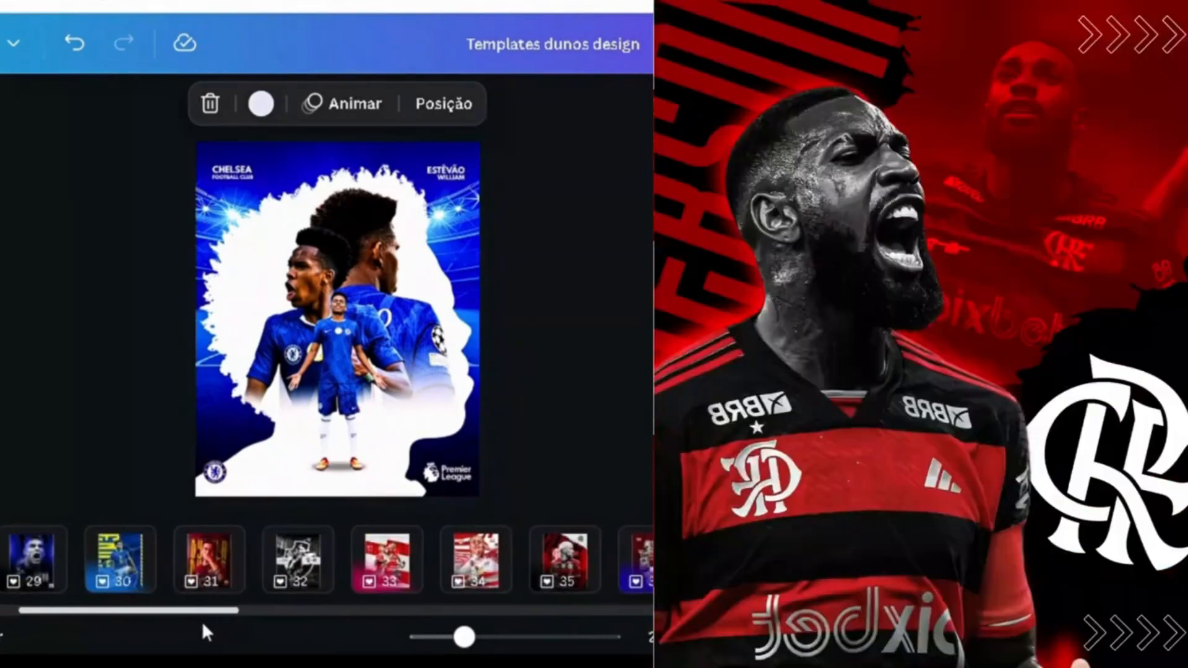
pyautogui.hscroll(19, 206, 631)
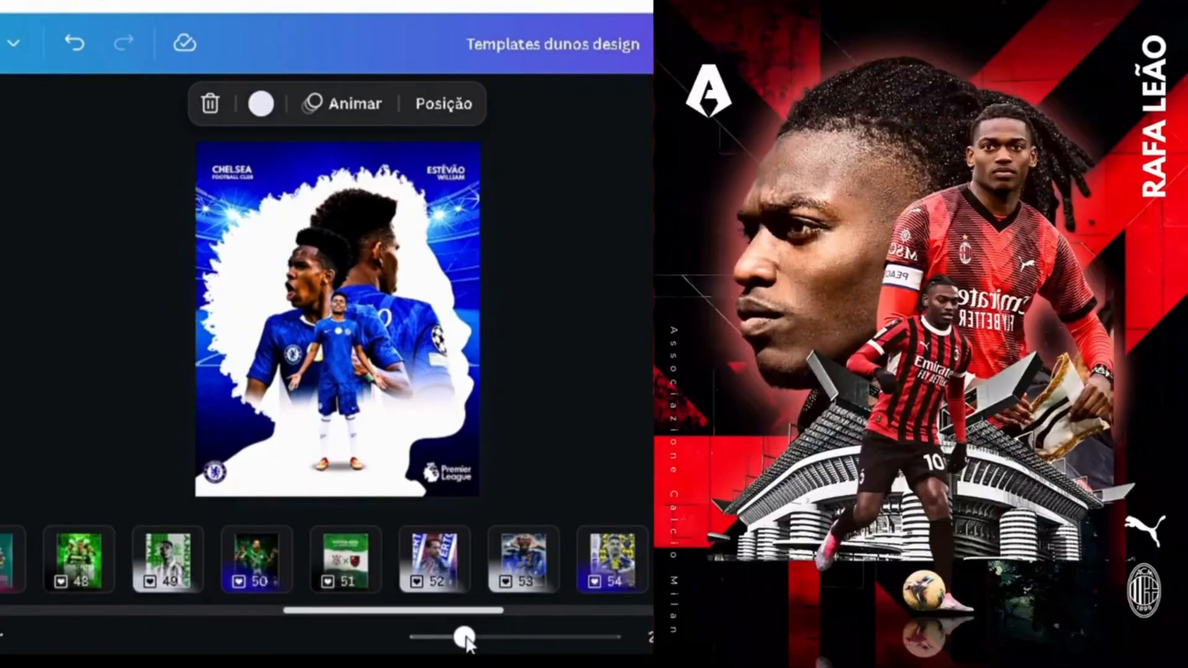
pyautogui.hscroll(11, 467, 643)
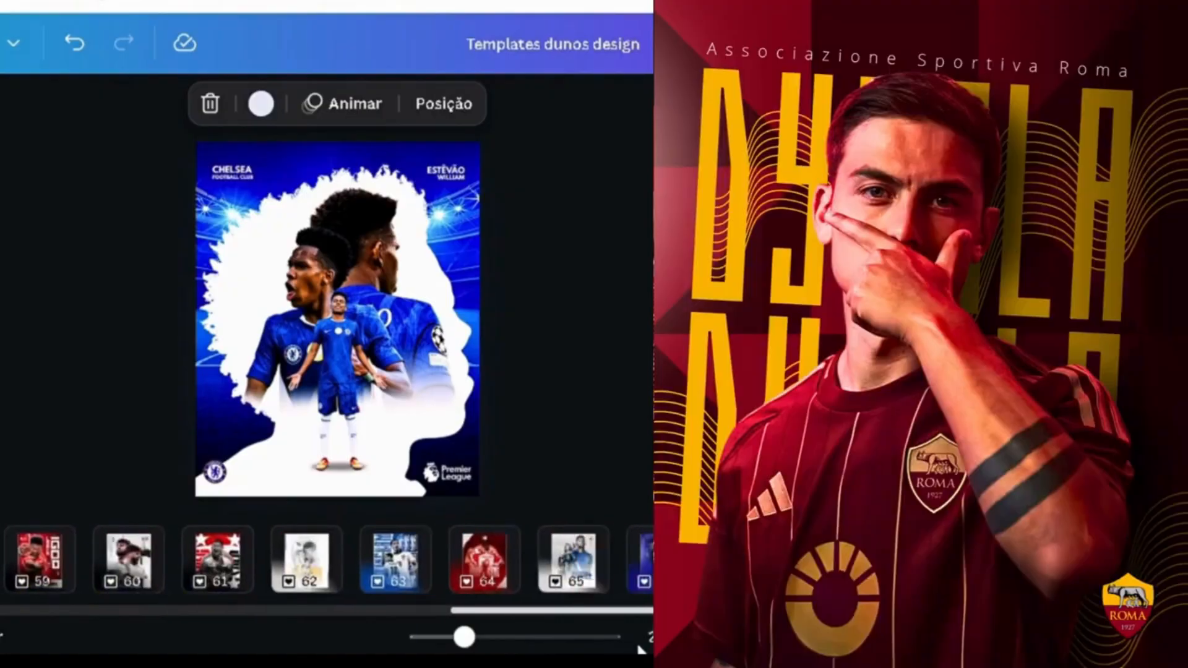
pyautogui.hscroll(2, 640, 648)
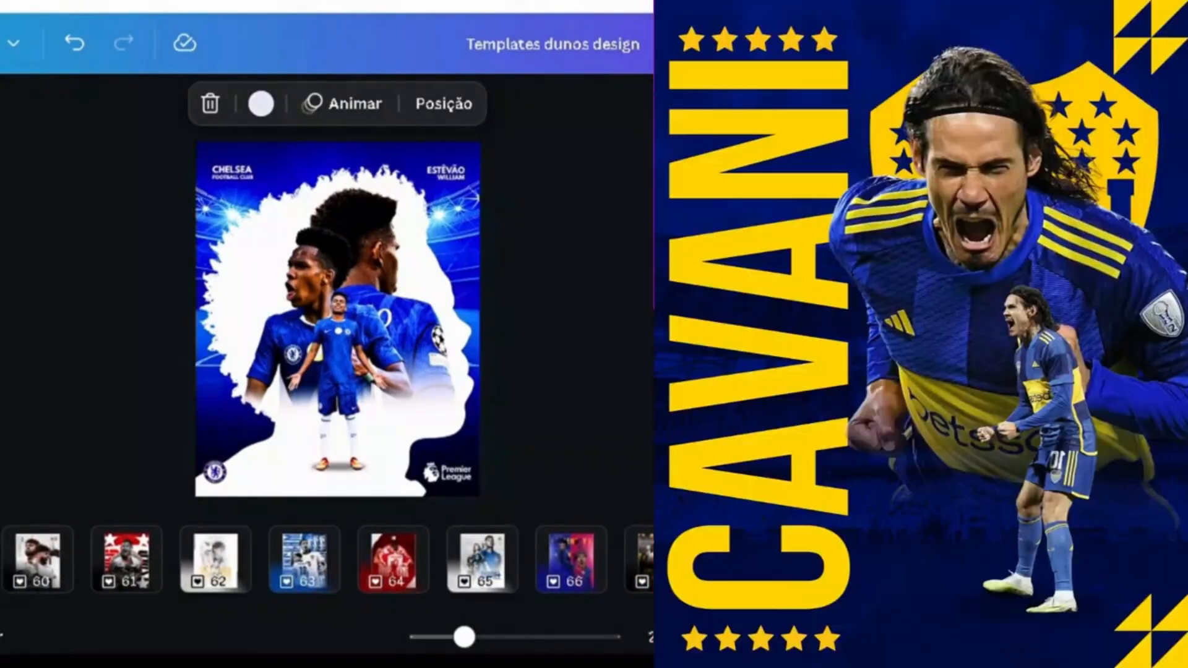
pyautogui.click(681, 557)
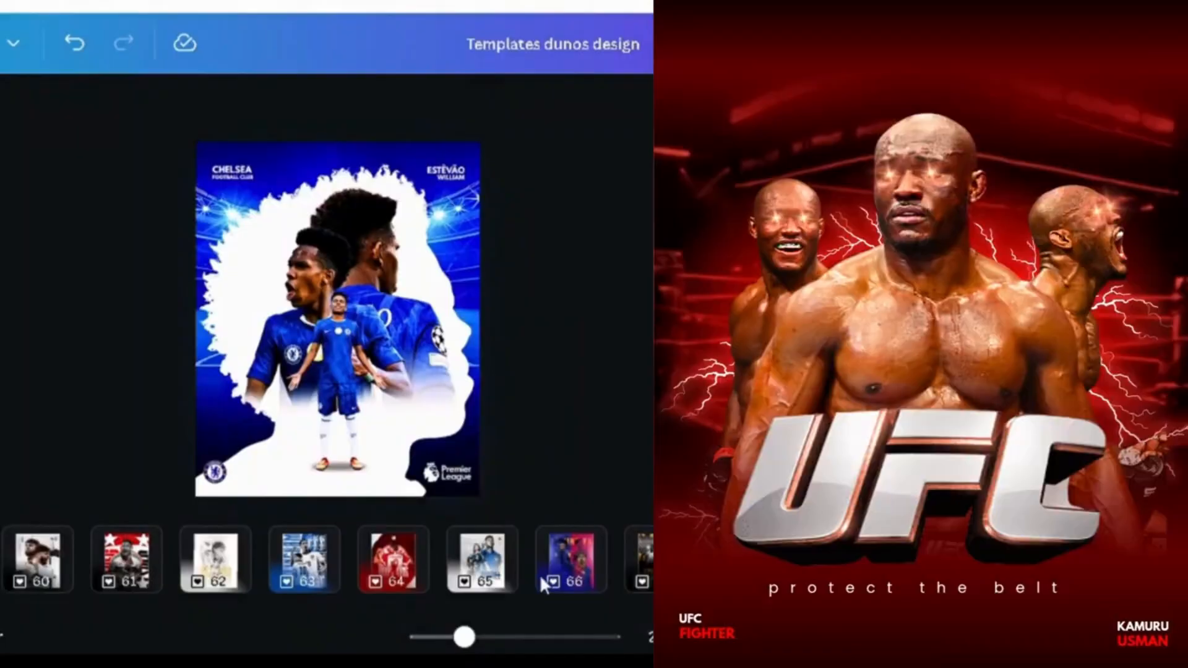
# - Look through the remaining poster page thumbnails of the Templates dunos design file, up to about page 74
pyautogui.hscroll(1, 620, 618)
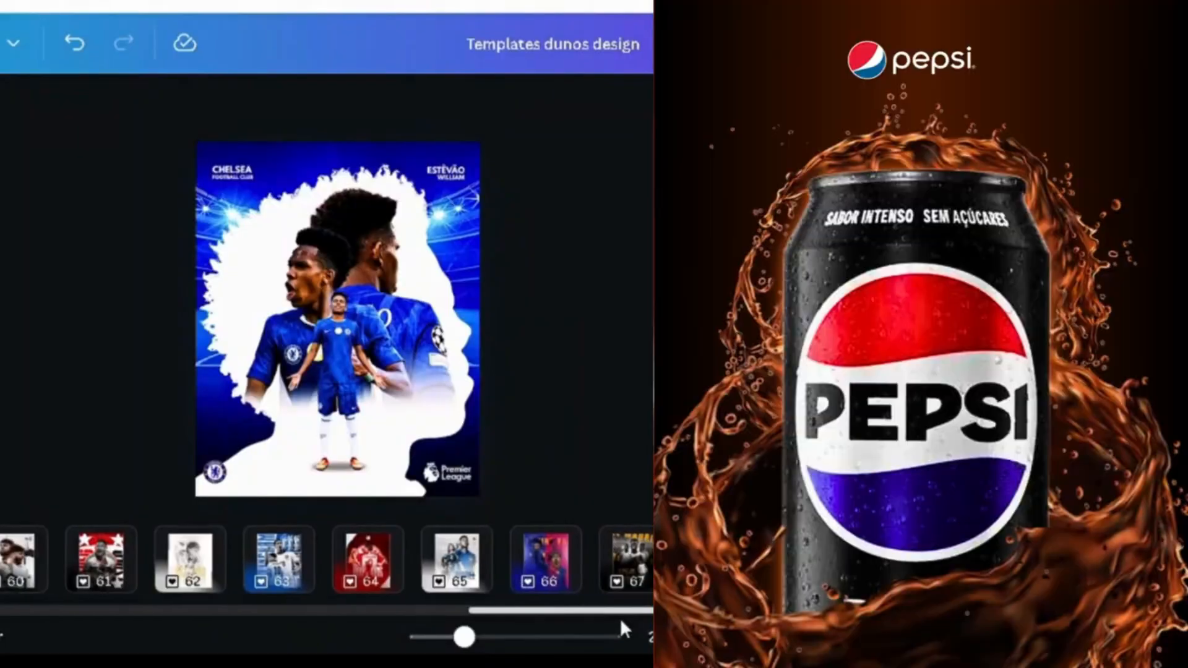
pyautogui.hscroll(10, 620, 618)
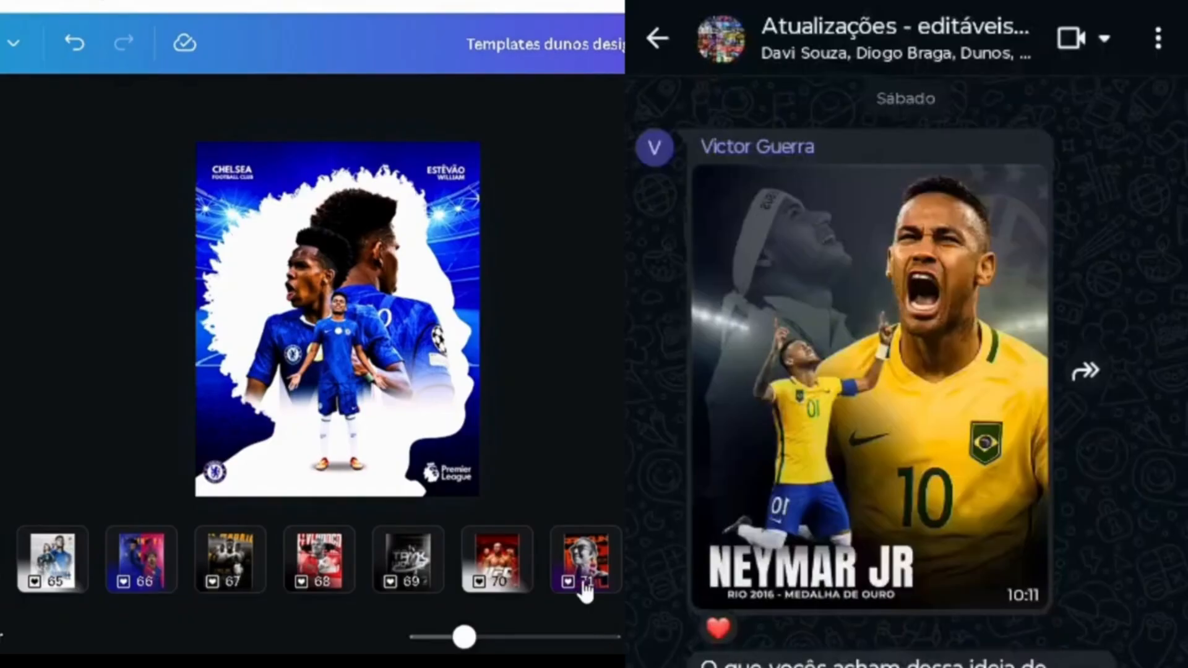
pyautogui.hscroll(6, 595, 610)
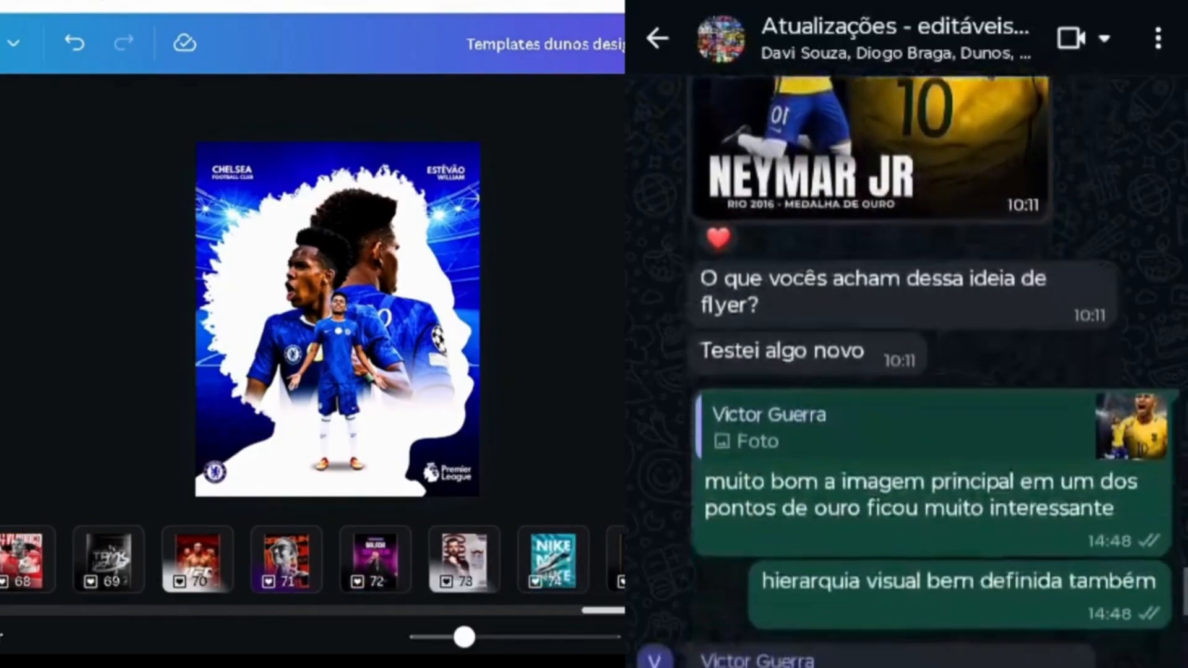
pyautogui.hscroll(4, 559, 588)
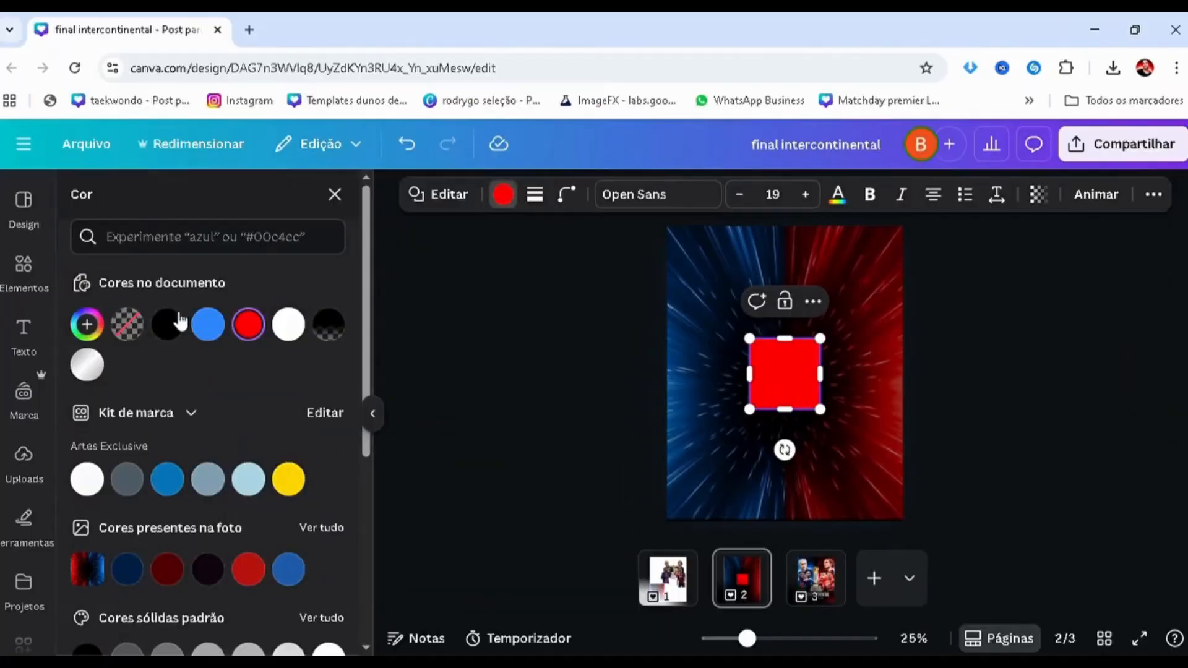
# - Fill the rectangle on page 2 with a vertical linear gradient of two black stops fading to transparent
pyautogui.click(167, 324)
pyautogui.click(86, 324)
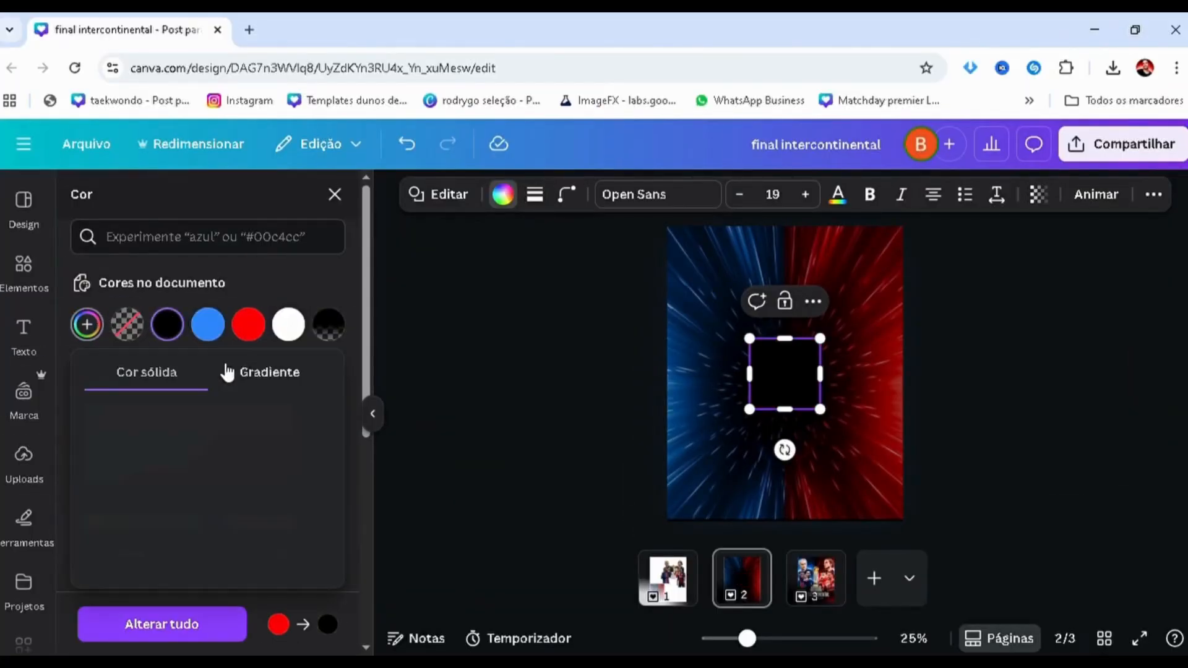
pyautogui.click(229, 372)
pyautogui.click(149, 453)
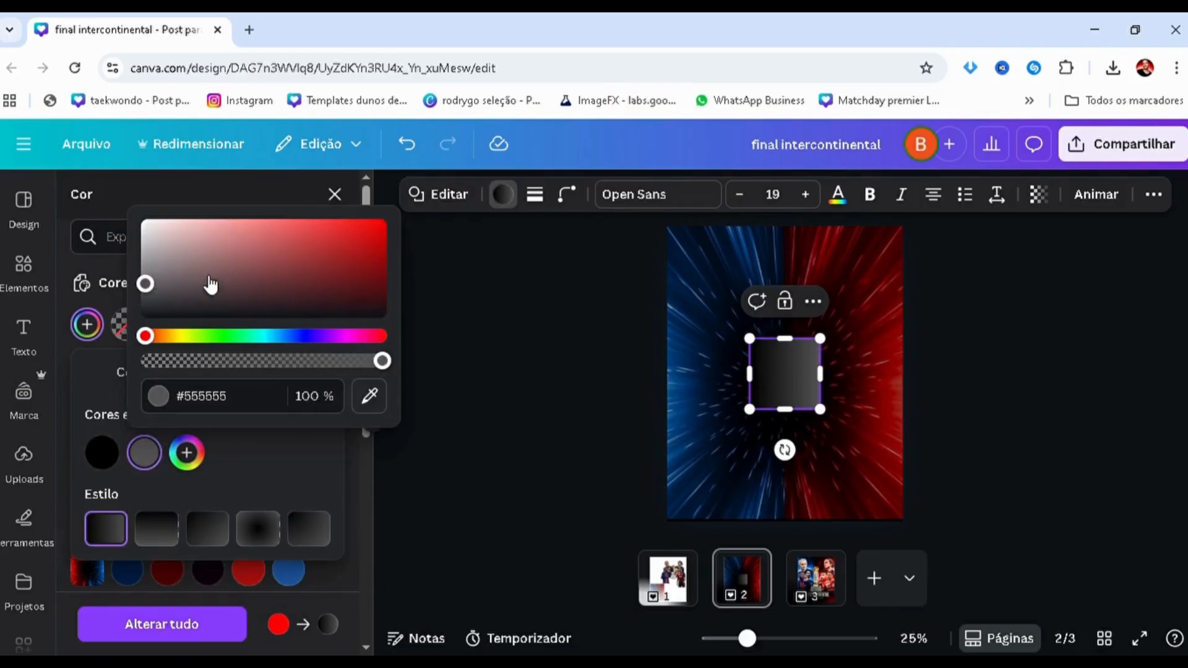
pyautogui.click(197, 459)
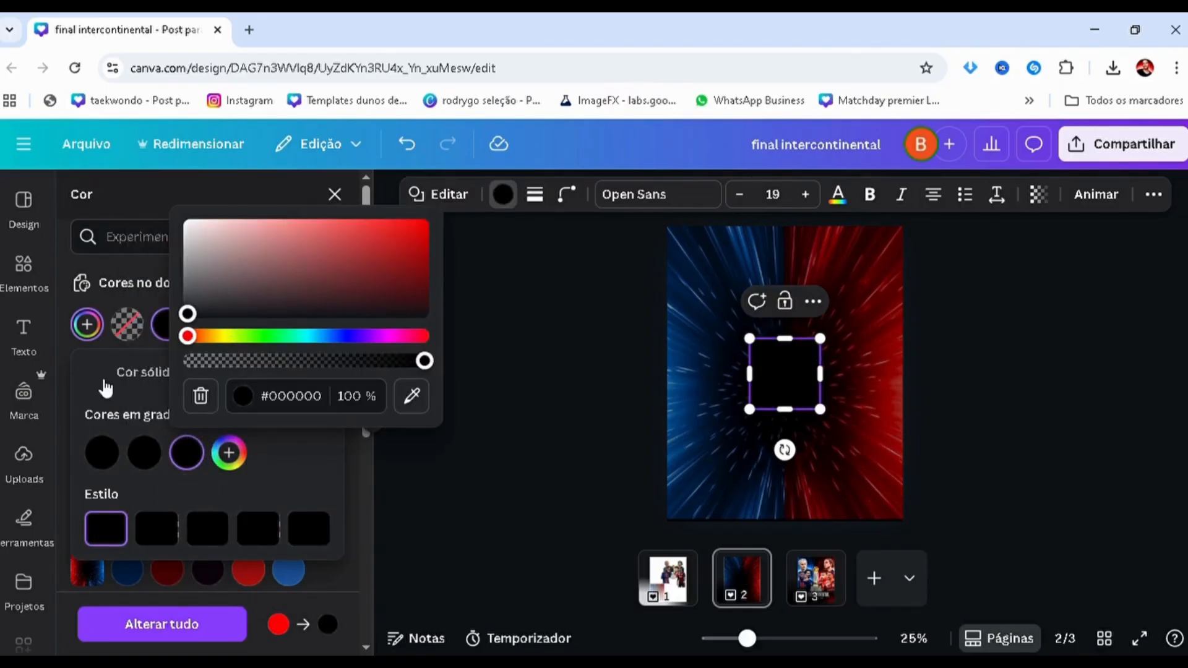
pyautogui.click(188, 361)
pyautogui.click(178, 531)
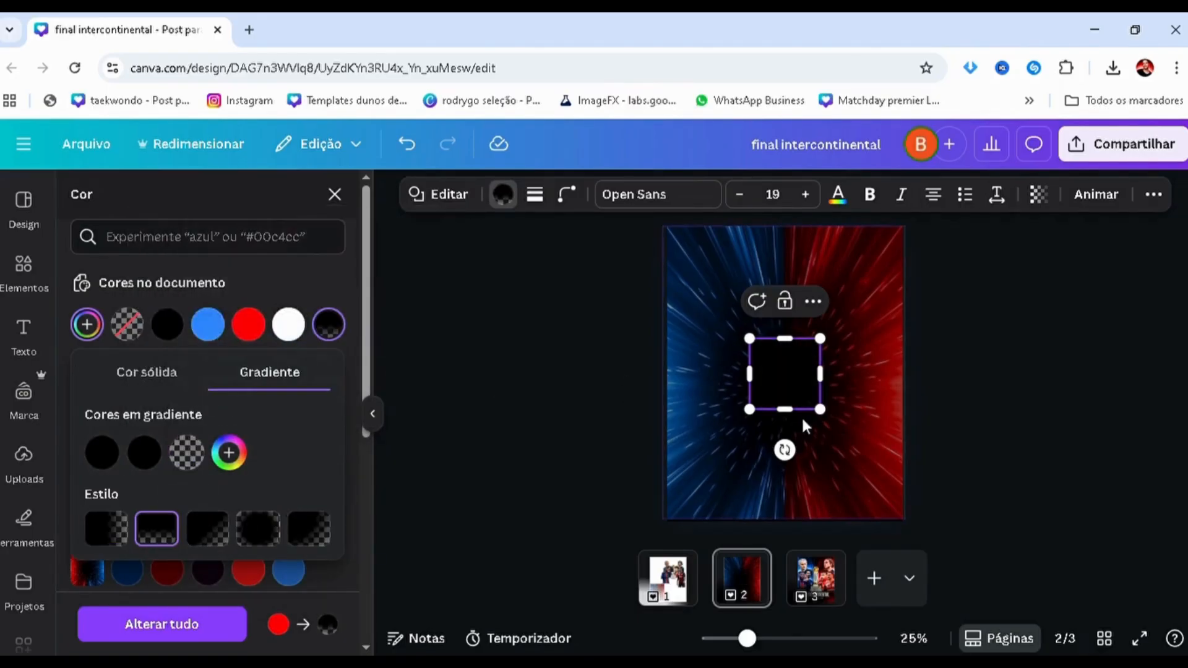
# - Rotate, move and stretch the gradient rectangle across the page's lower edge so it fades the background to black
pyautogui.moveTo(785, 450); pyautogui.dragTo(733, 328)
pyautogui.moveTo(785, 379); pyautogui.dragTo(872, 458)
pyautogui.moveTo(788, 421); pyautogui.dragTo(862, 418)
pyautogui.moveTo(819, 461); pyautogui.dragTo(663, 464)
pyautogui.moveTo(684, 506); pyautogui.dragTo(677, 555)
pyautogui.moveTo(712, 484); pyautogui.dragTo(610, 476)
pyautogui.click(610, 476)
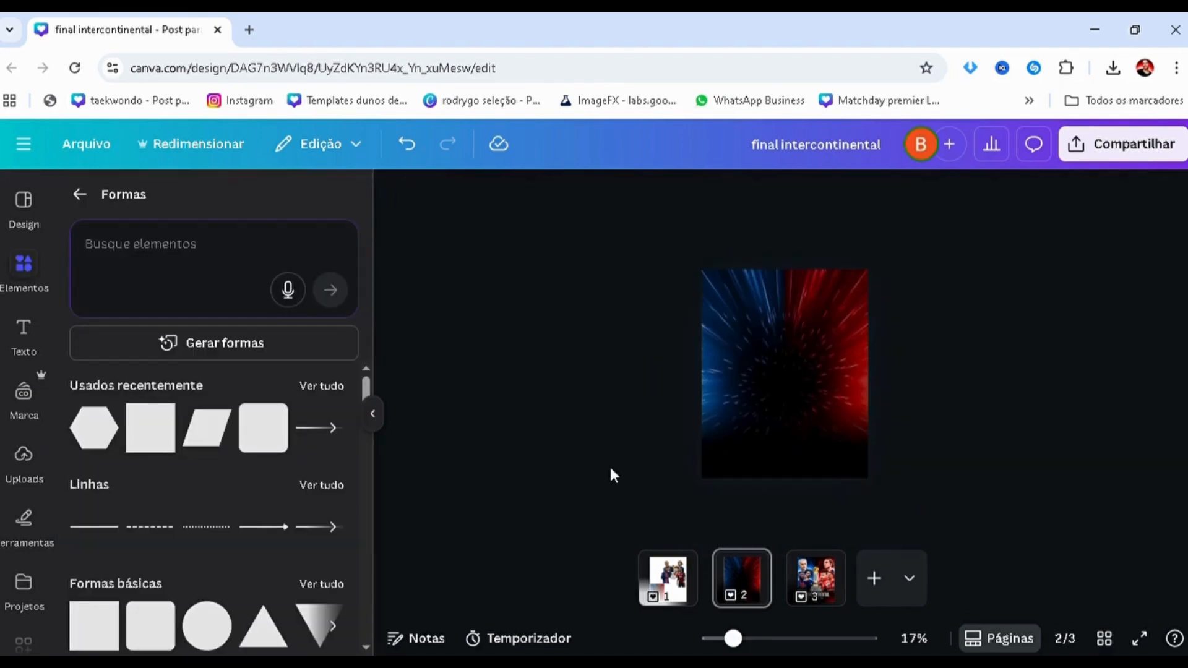
pyautogui.scroll(1, 845, 408)
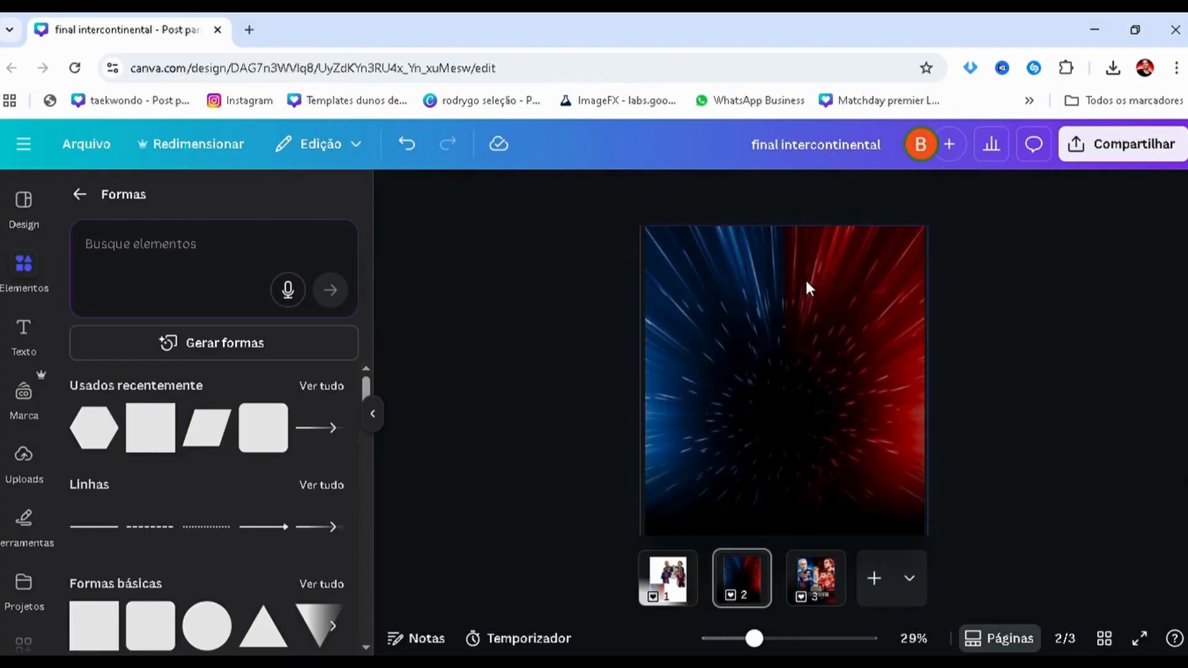
pyautogui.click(804, 277)
pyautogui.click(547, 384)
pyautogui.scroll(-1, 546, 385)
pyautogui.click(671, 448)
pyautogui.click(471, 423)
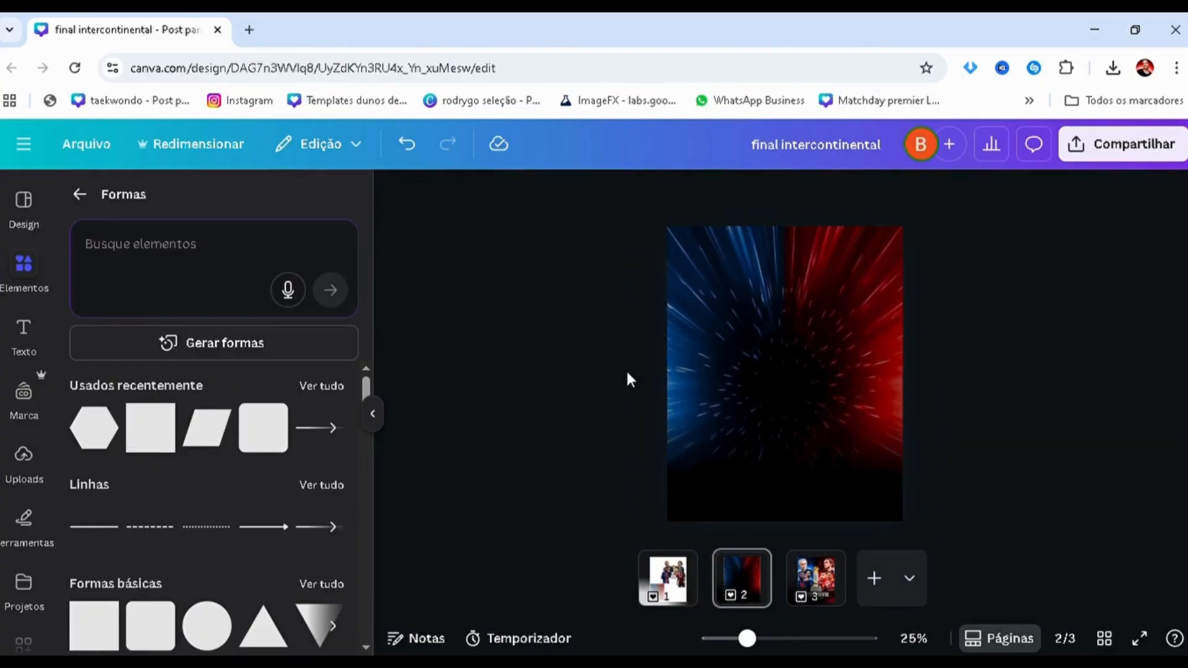
# - Add a title text box reading FINAL DA COPA and set it in the document's Heading Now 31 font
pyautogui.click(13, 348)
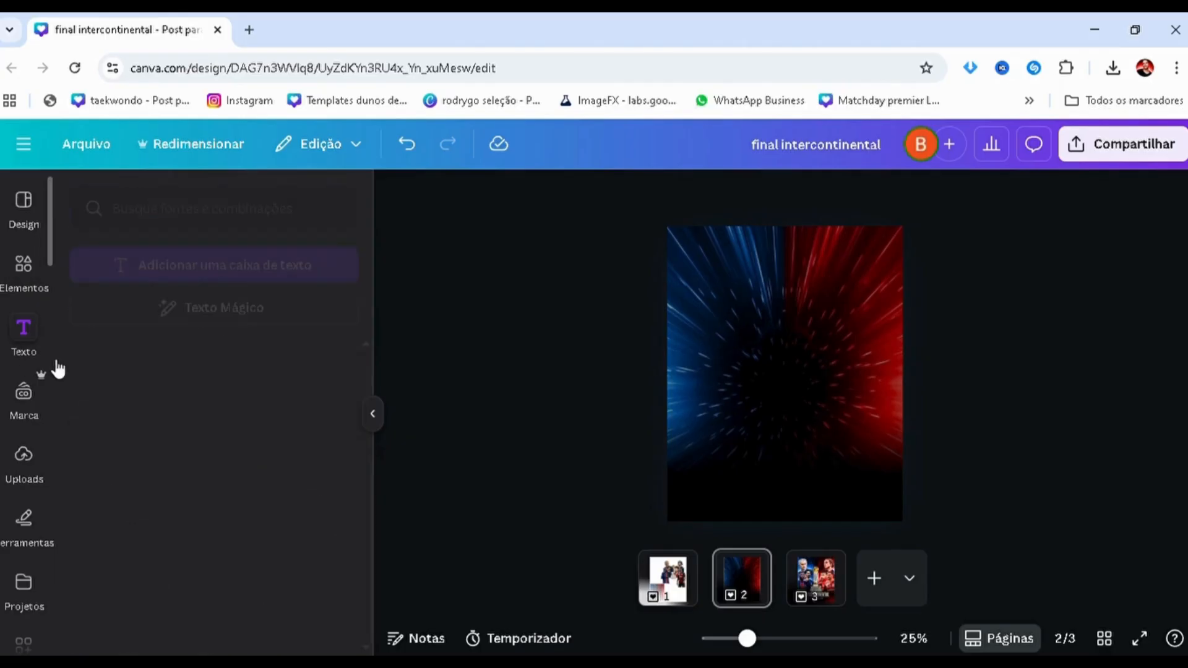
pyautogui.click(254, 419)
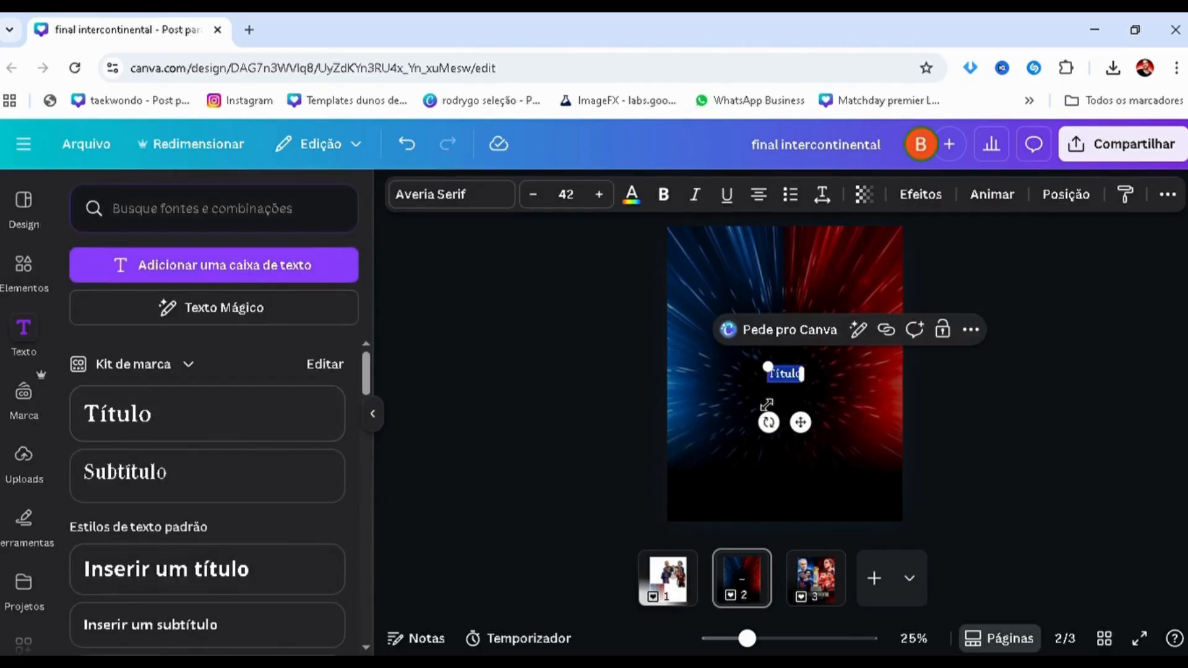
pyautogui.write('FINAL DA COPA')
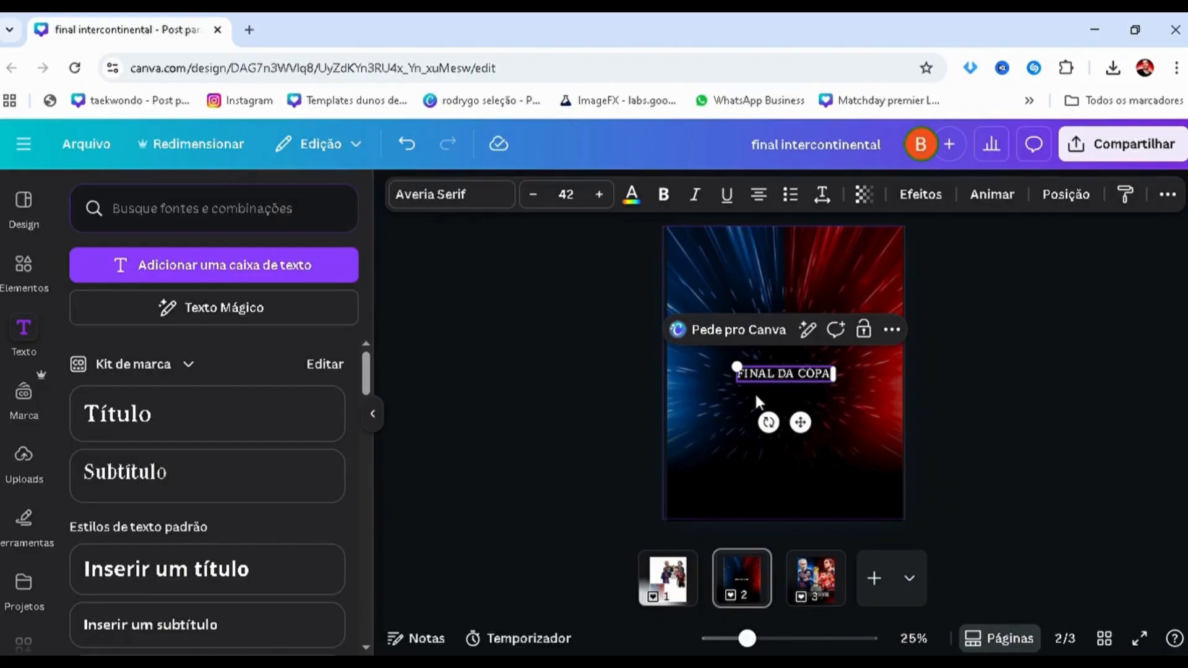
pyautogui.hotkey('ctrl', 'a')
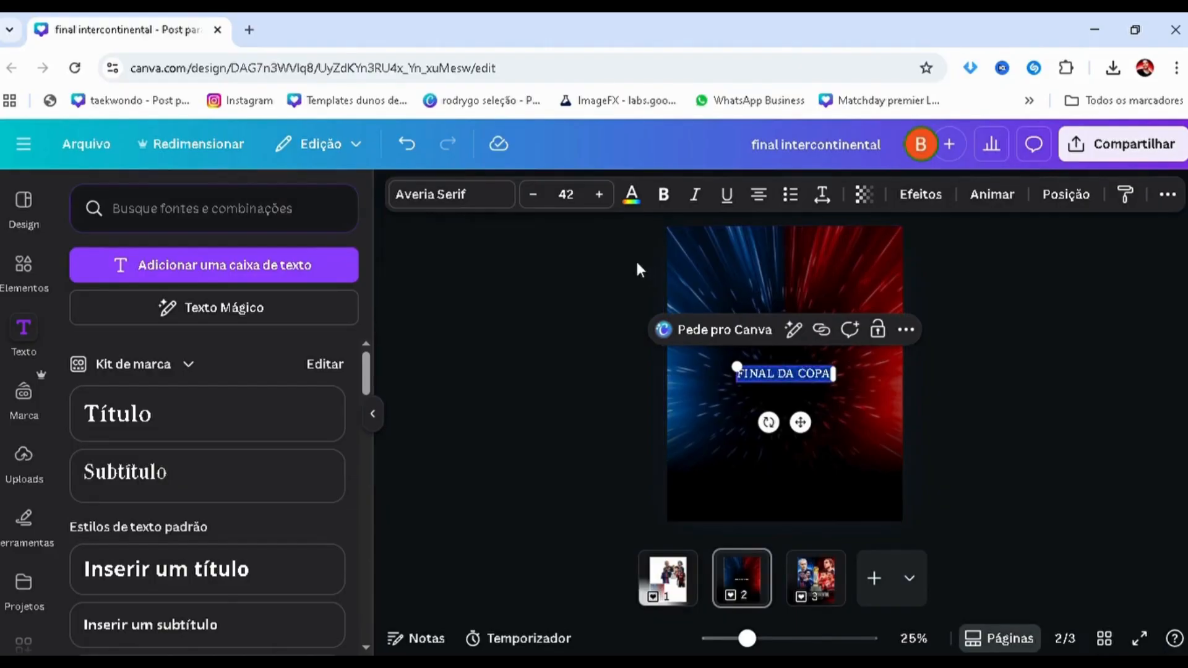
pyautogui.click(455, 195)
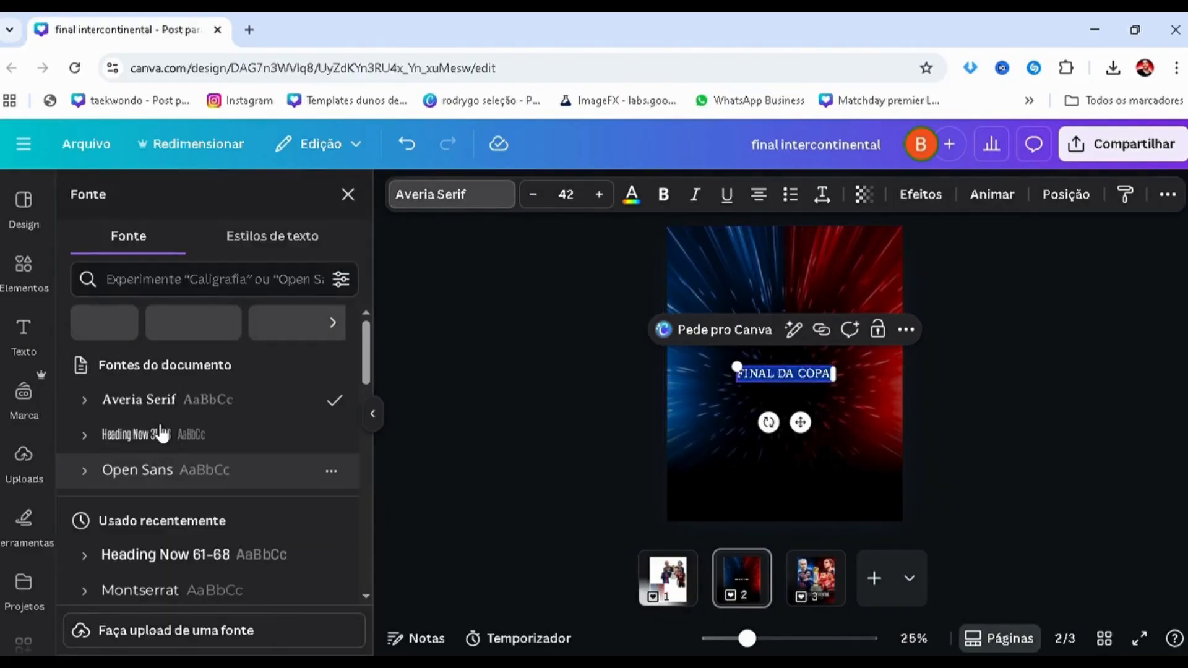
pyautogui.click(159, 433)
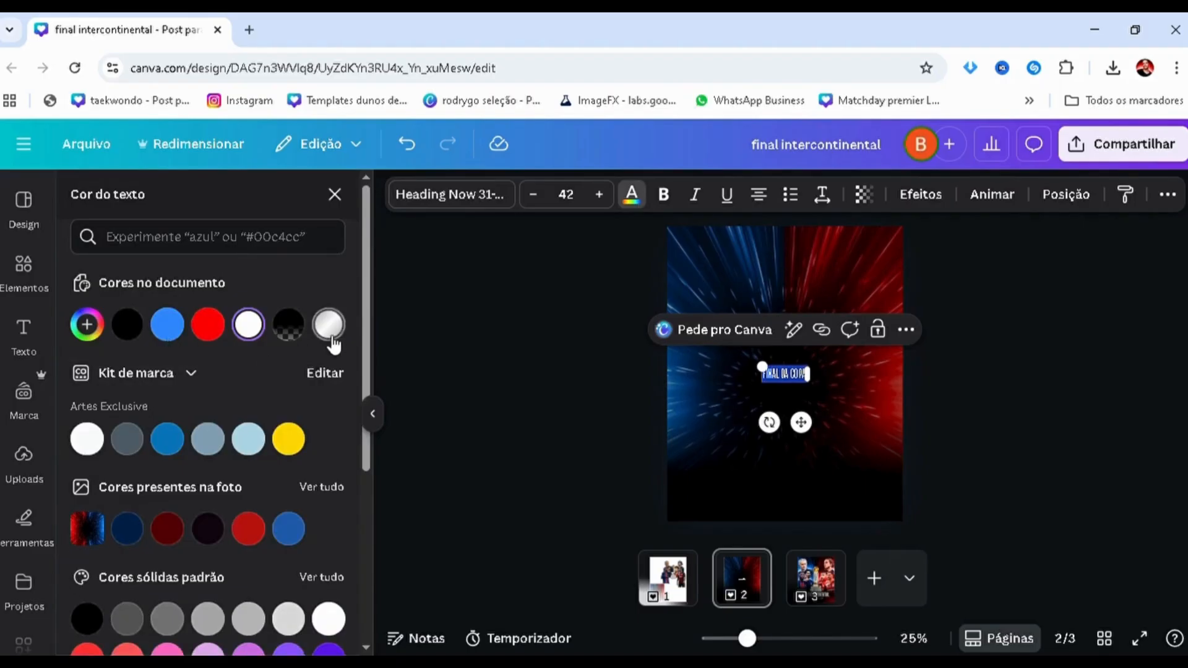
# - Apply the document's silver gradient to the title text, and change it to a solid #9B9B9B grey
pyautogui.click(330, 334)
pyautogui.click(95, 345)
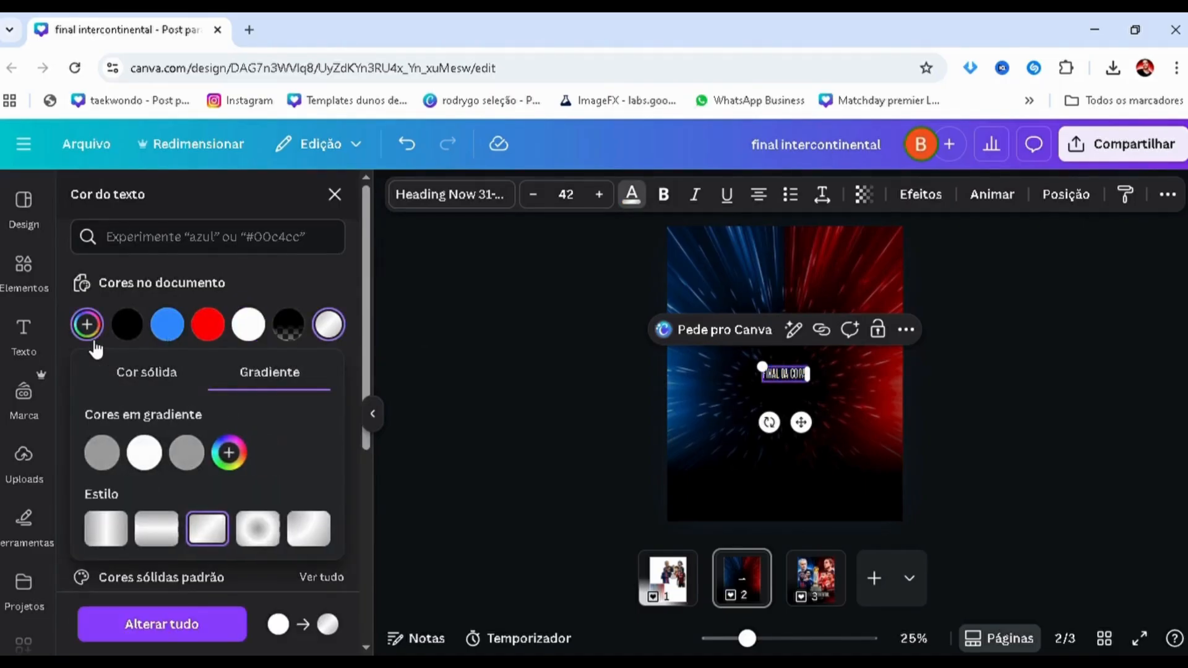
pyautogui.click(102, 452)
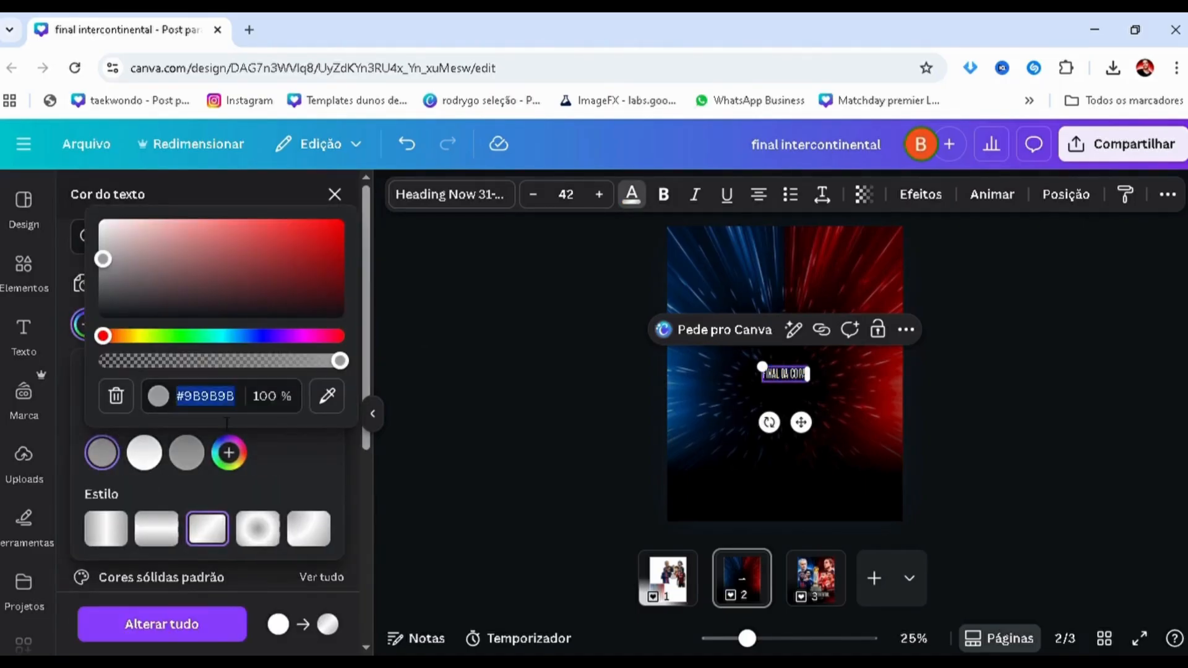
pyautogui.click(268, 467)
pyautogui.click(158, 378)
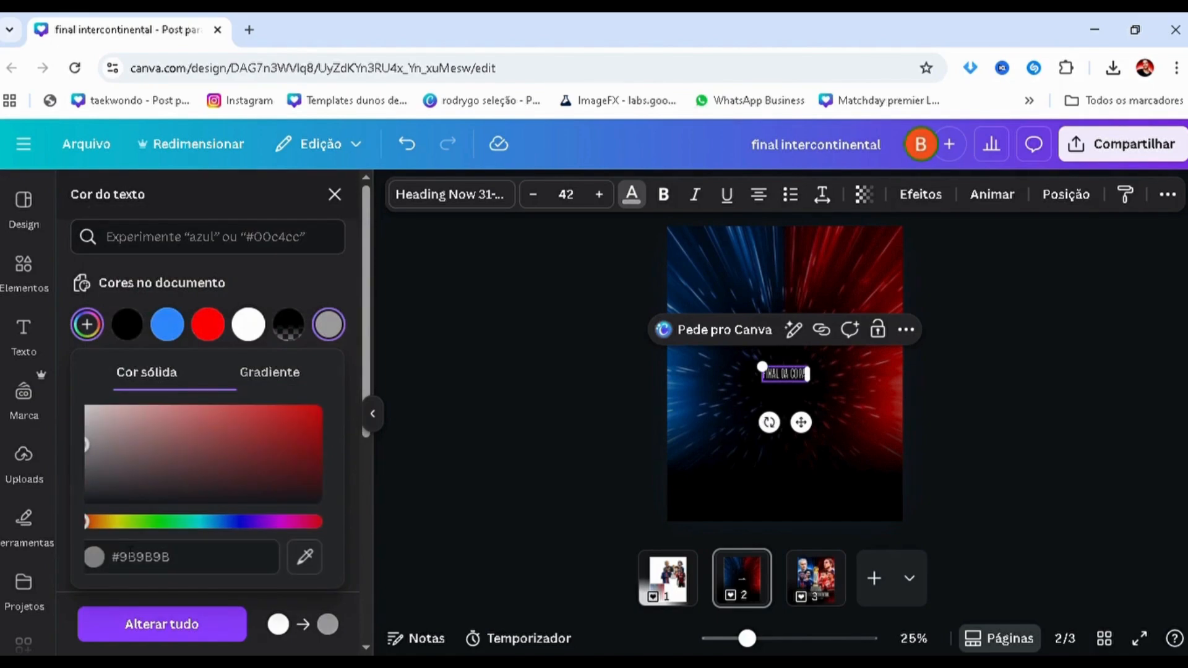
pyautogui.click(148, 556)
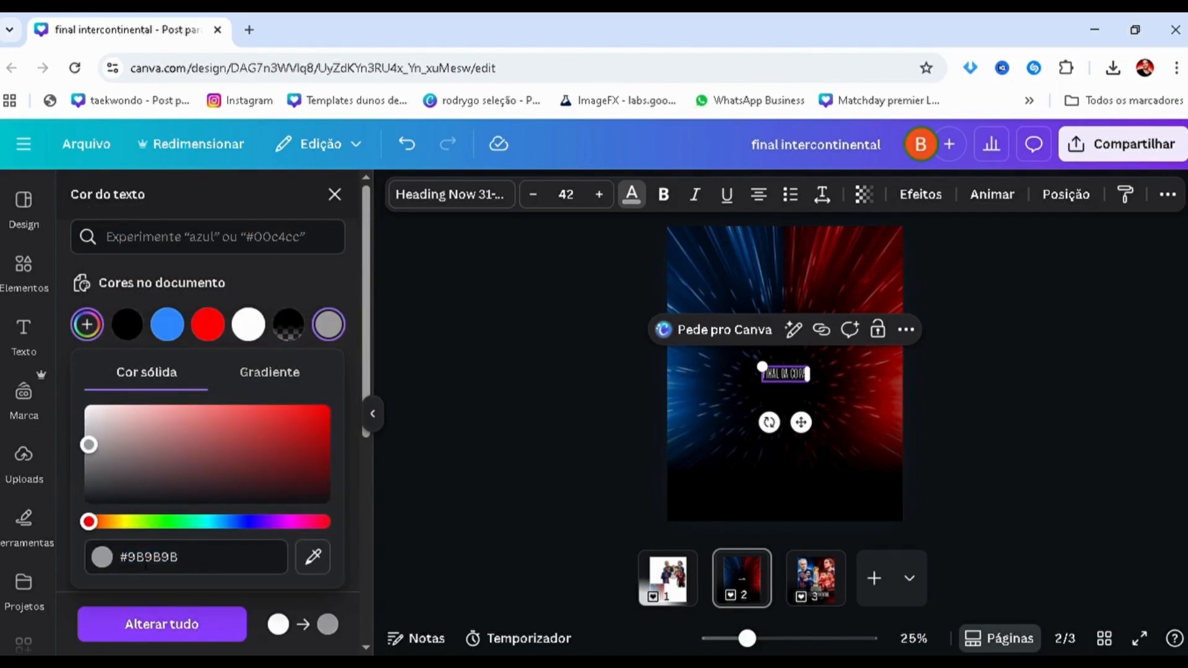
# - Give the title text a 135° linear gradient with the stops #9B9B9B, #FFFFFF and #9B9B9B
pyautogui.click(295, 392)
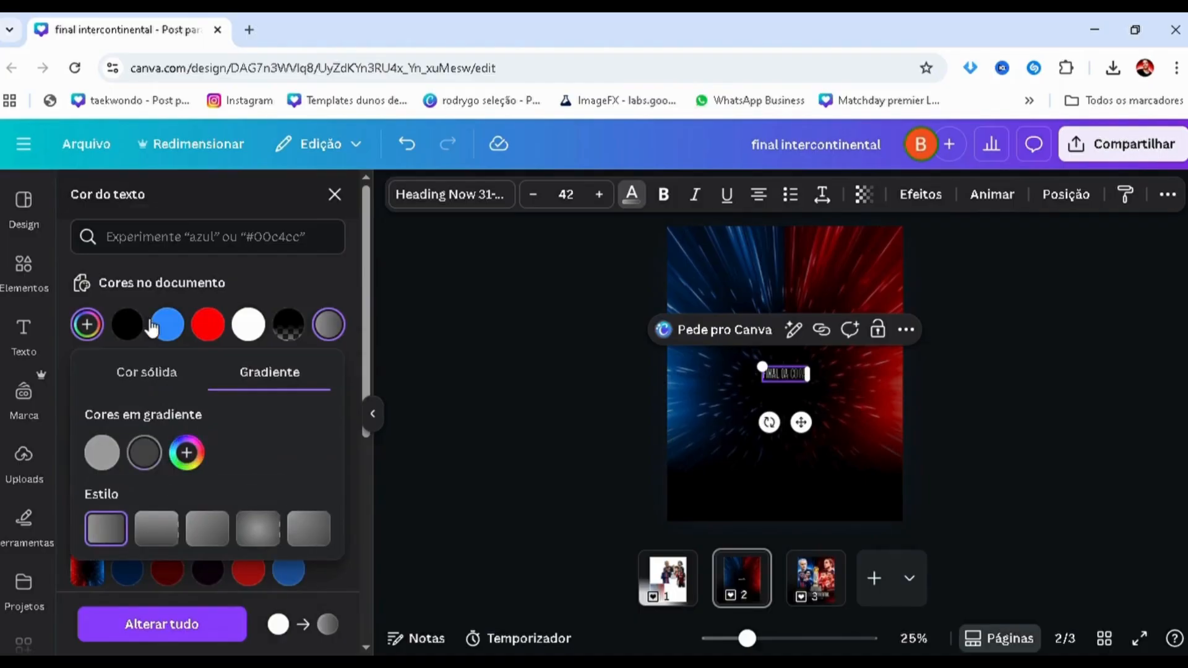
pyautogui.click(144, 452)
pyautogui.moveTo(178, 239); pyautogui.dragTo(123, 201)
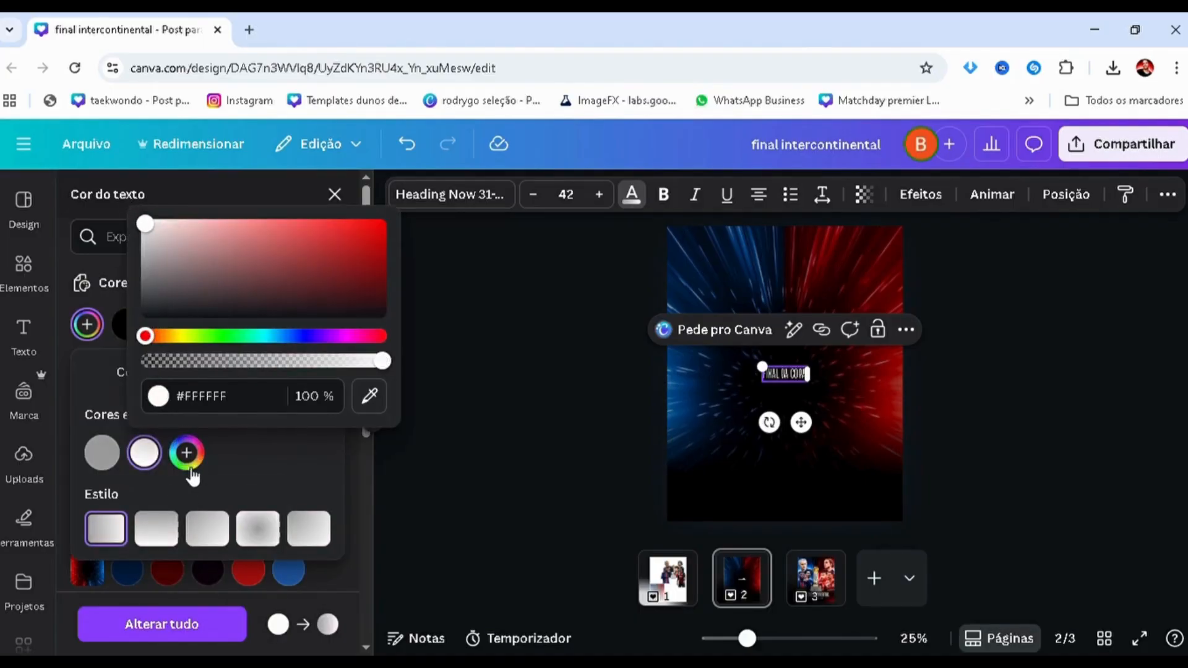
pyautogui.click(191, 470)
pyautogui.click(296, 402)
pyautogui.click(107, 459)
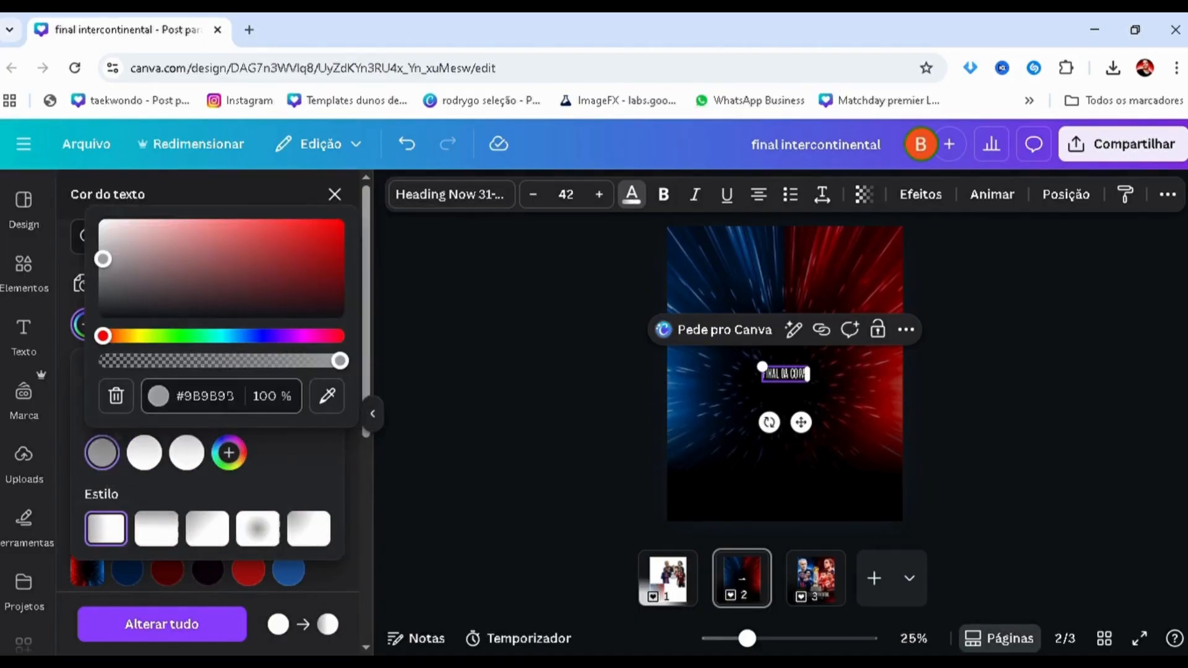
pyautogui.click(218, 397)
pyautogui.click(186, 459)
pyautogui.click(309, 404)
pyautogui.write('#A6A6A6')
pyautogui.click(249, 477)
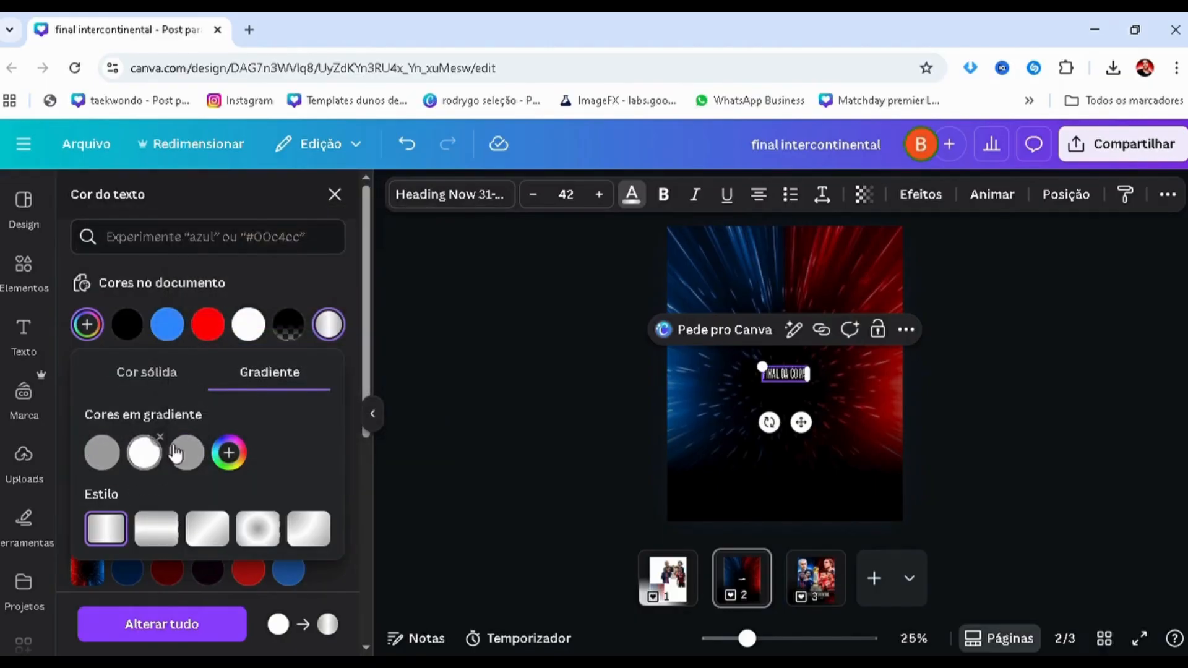
pyautogui.click(209, 534)
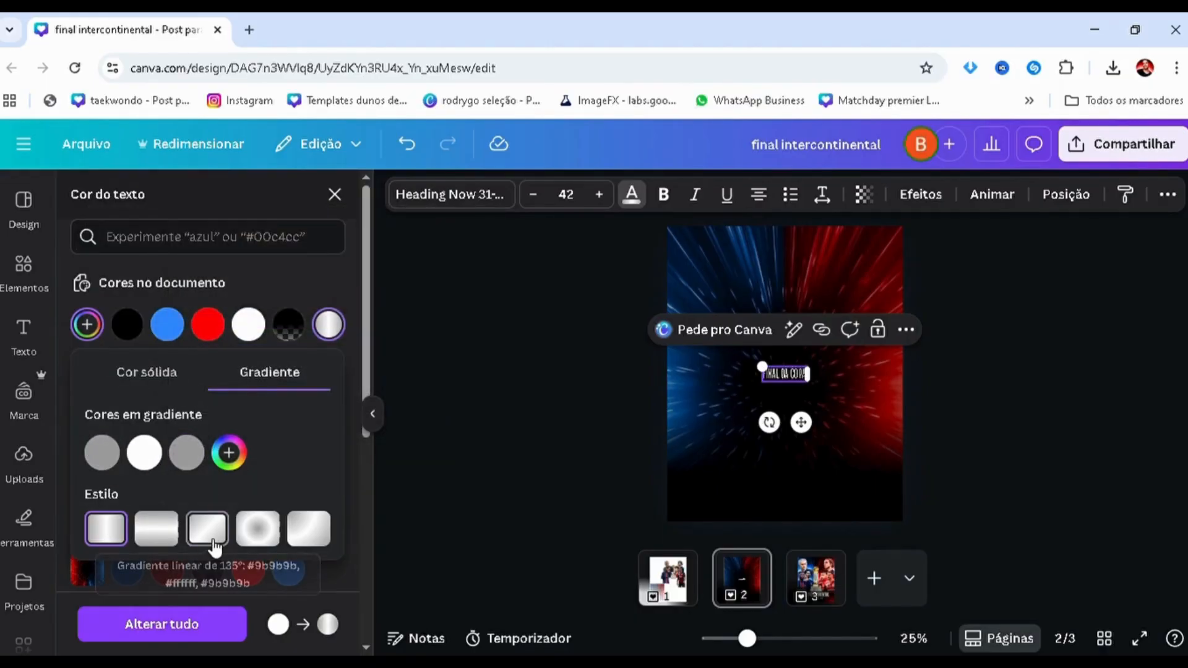
pyautogui.click(492, 454)
pyautogui.scroll(3, 493, 453)
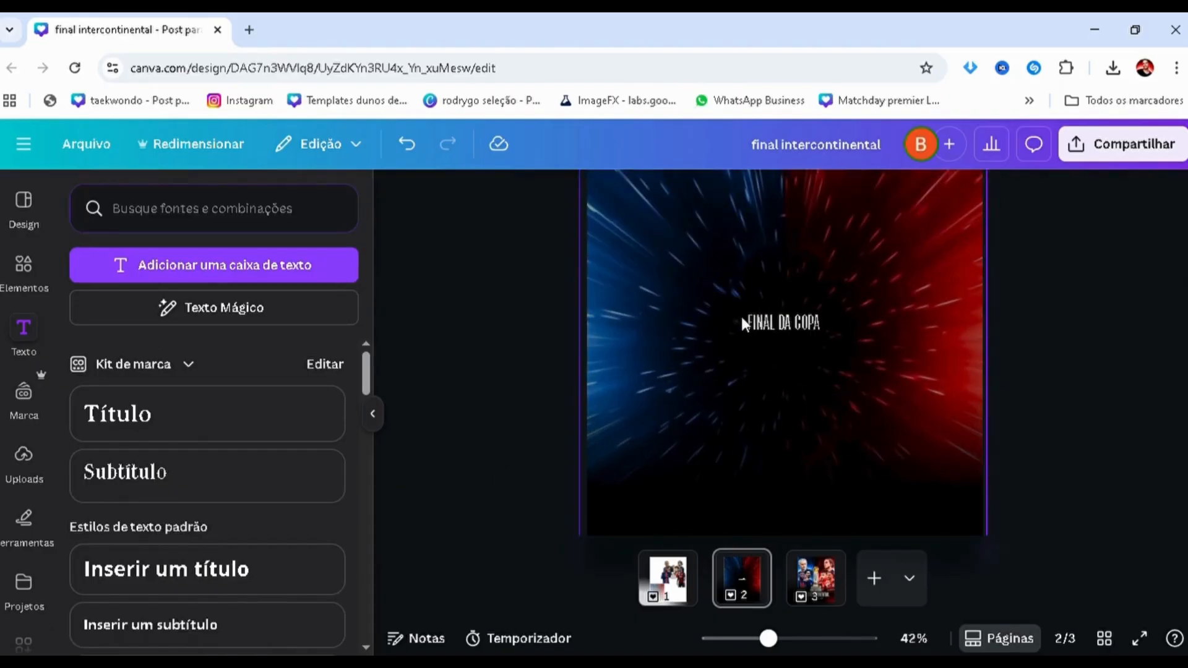
pyautogui.moveTo(743, 320); pyautogui.dragTo(746, 338)
pyautogui.hotkey('ctrl', 'z')
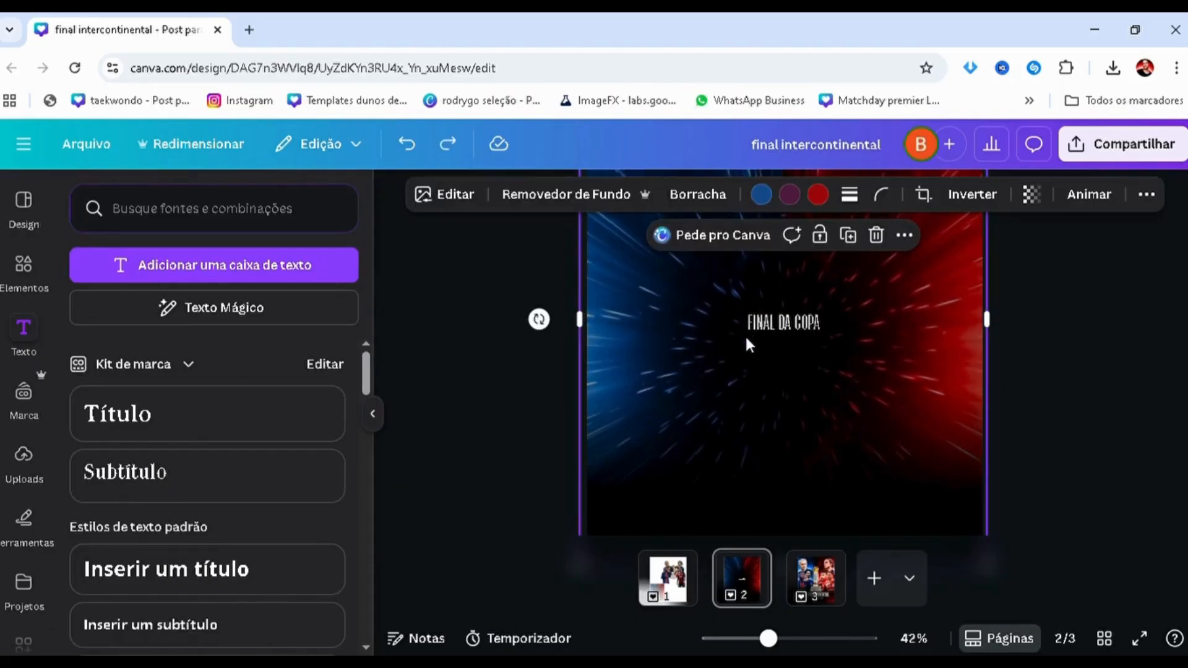
pyautogui.click(812, 599)
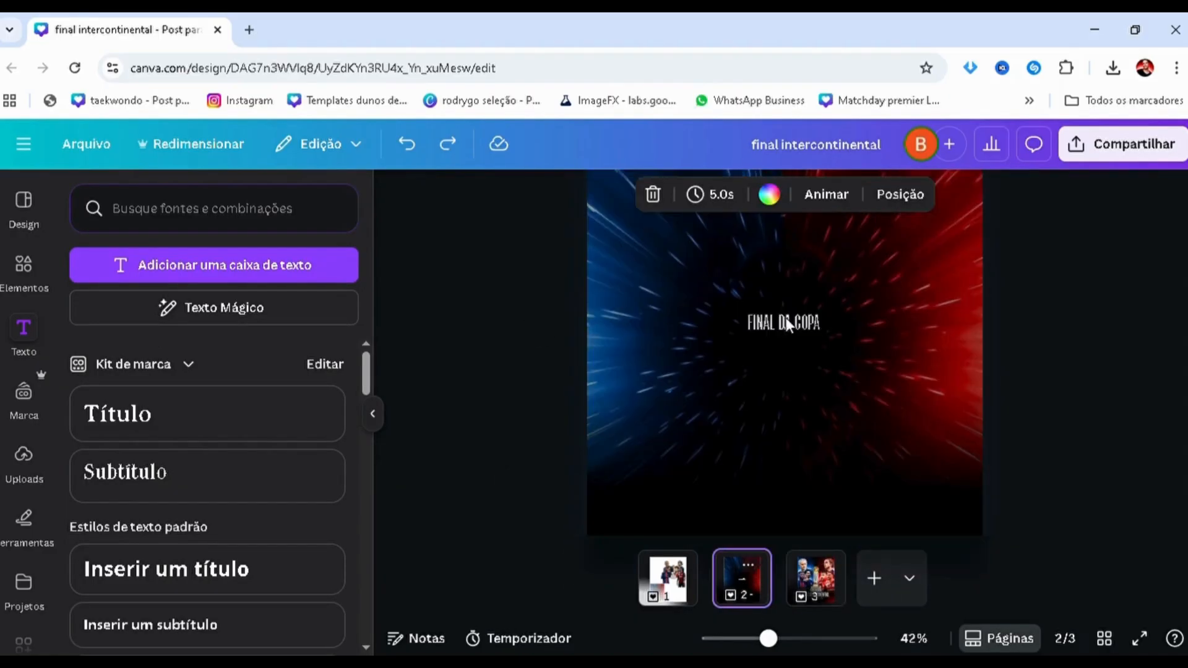
# - Enlarge the FINAL DA COPA text to about size 74.9 and centre it horizontally over the dark lower part of the poster
pyautogui.moveTo(784, 326); pyautogui.dragTo(685, 425)
pyautogui.moveTo(755, 443); pyautogui.dragTo(788, 444)
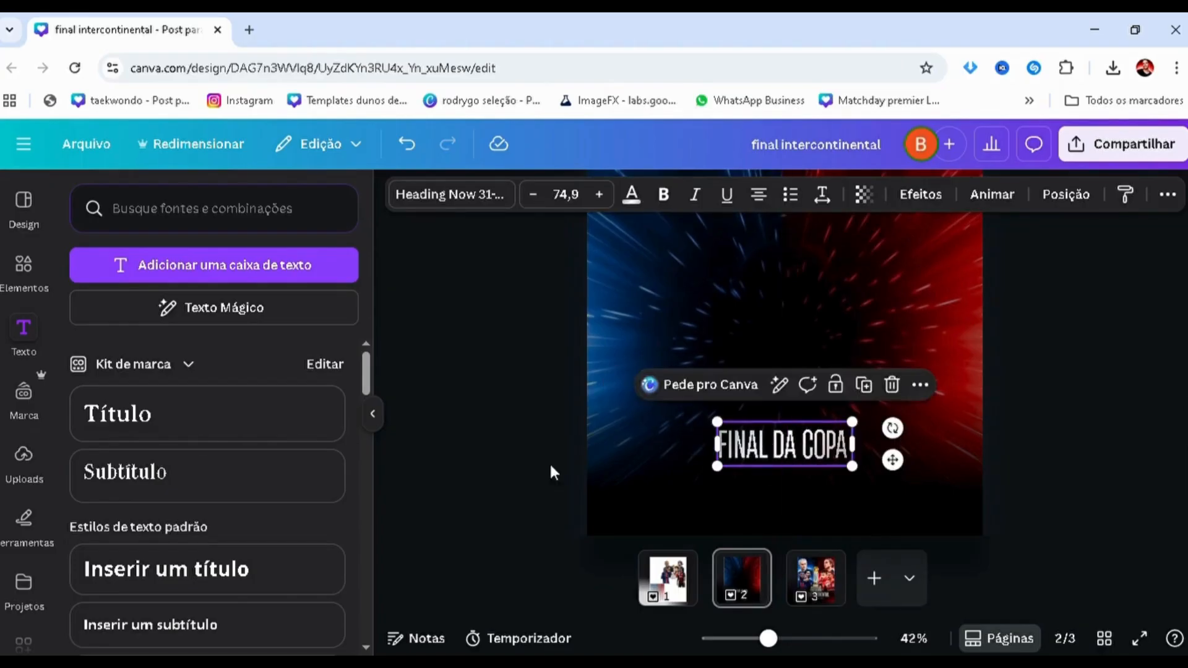
pyautogui.click(548, 461)
pyautogui.moveTo(730, 393); pyautogui.dragTo(730, 386)
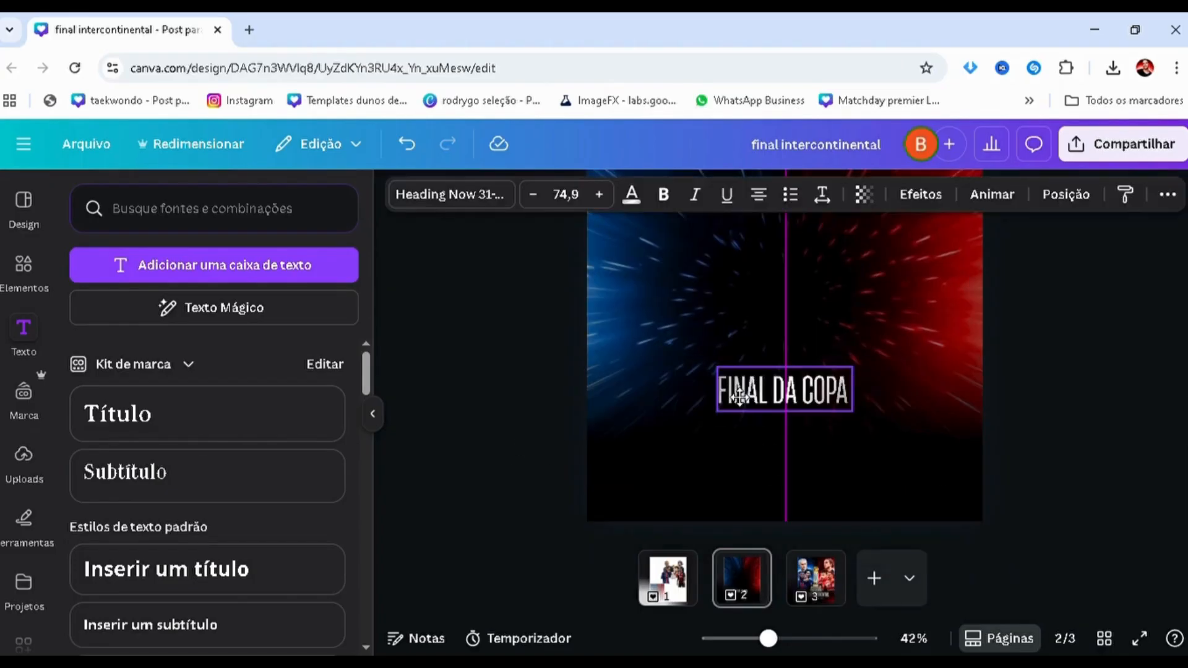
pyautogui.click(669, 461)
pyautogui.press('Escape')
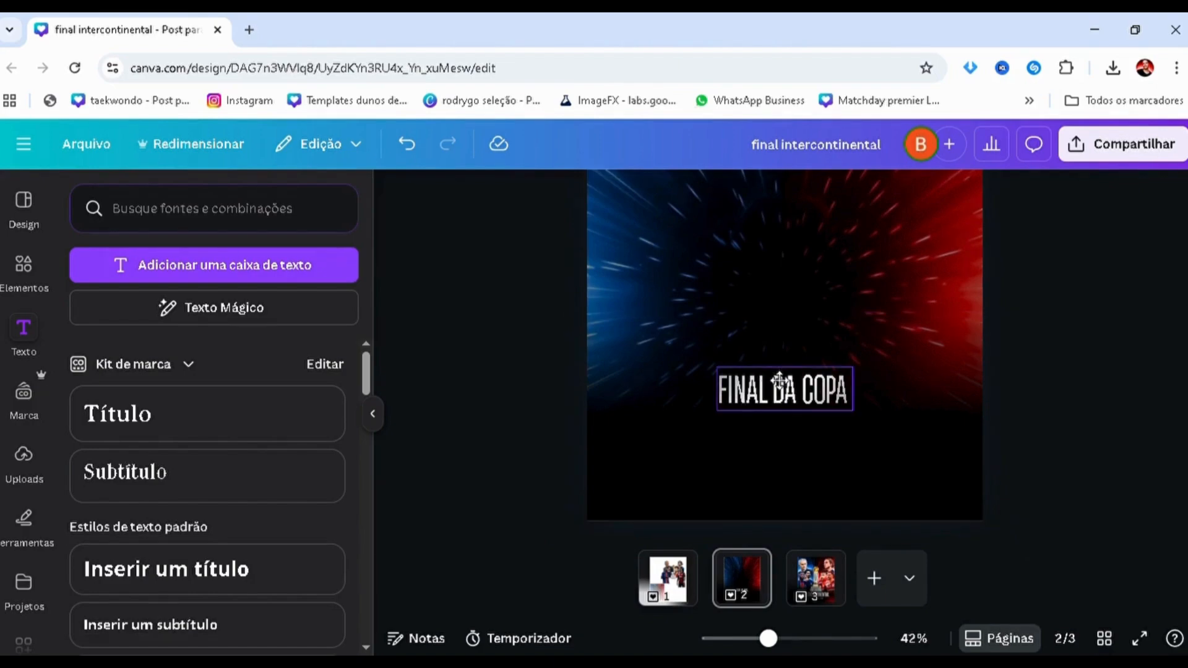
# - Duplicate the FINAL DA COPA text just below the original and replace the copy's wording with INTERNACONT
pyautogui.click(780, 386)
pyautogui.hotkey('ctrl', 'd')
pyautogui.doubleClick(778, 419)
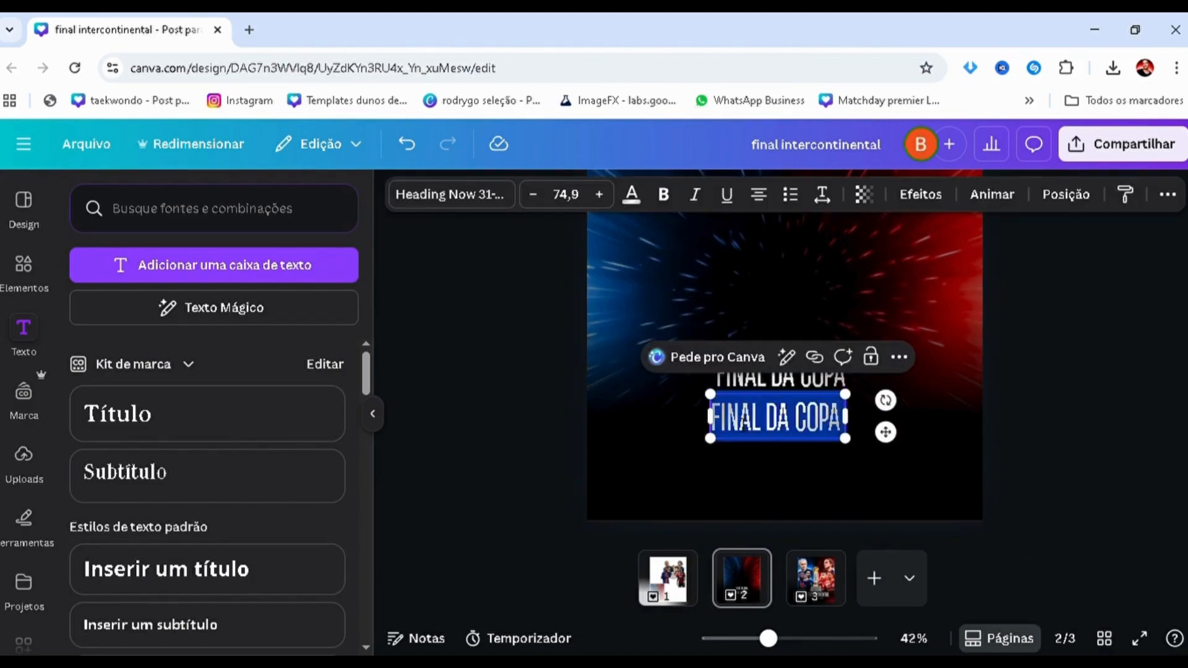
pyautogui.write('INTERNACONT')
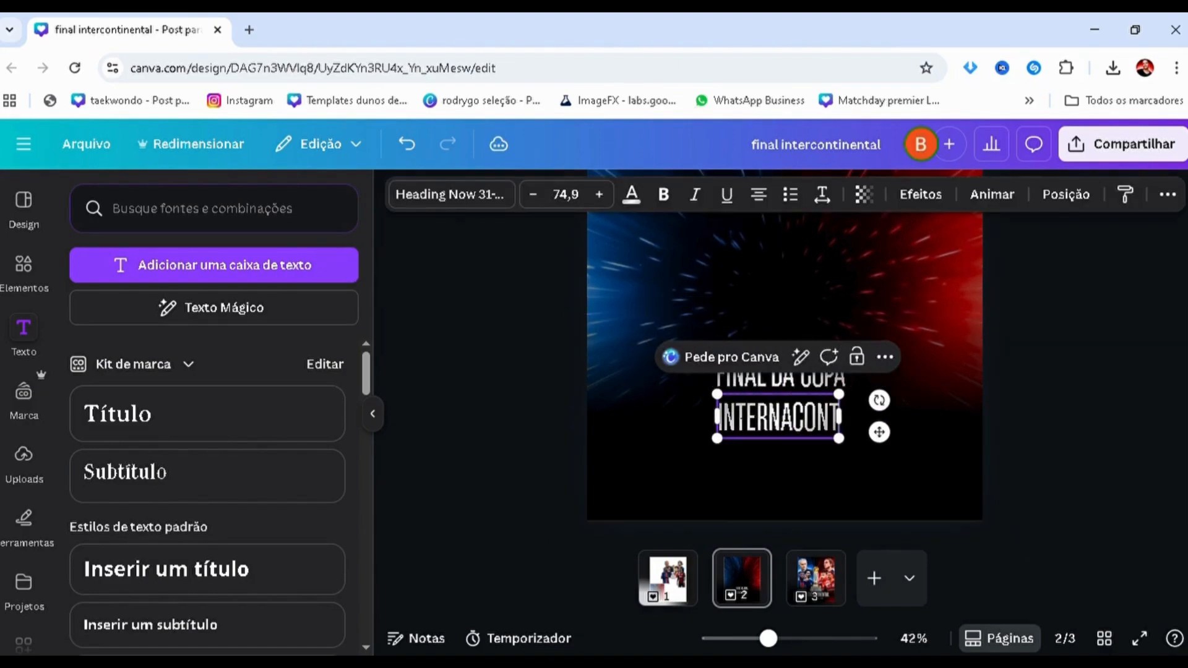
# - Correct the duplicated text's wording to INTERCONTINENTAL
pyautogui.press('BackSpace')
pyautogui.press('BackSpace')
pyautogui.press('BackSpace')
pyautogui.press('BackSpace')
pyautogui.press('BackSpace')
pyautogui.press('BackSpace')
pyautogui.press('BackSpace')
pyautogui.press('BackSpace')
pyautogui.press('BackSpace')
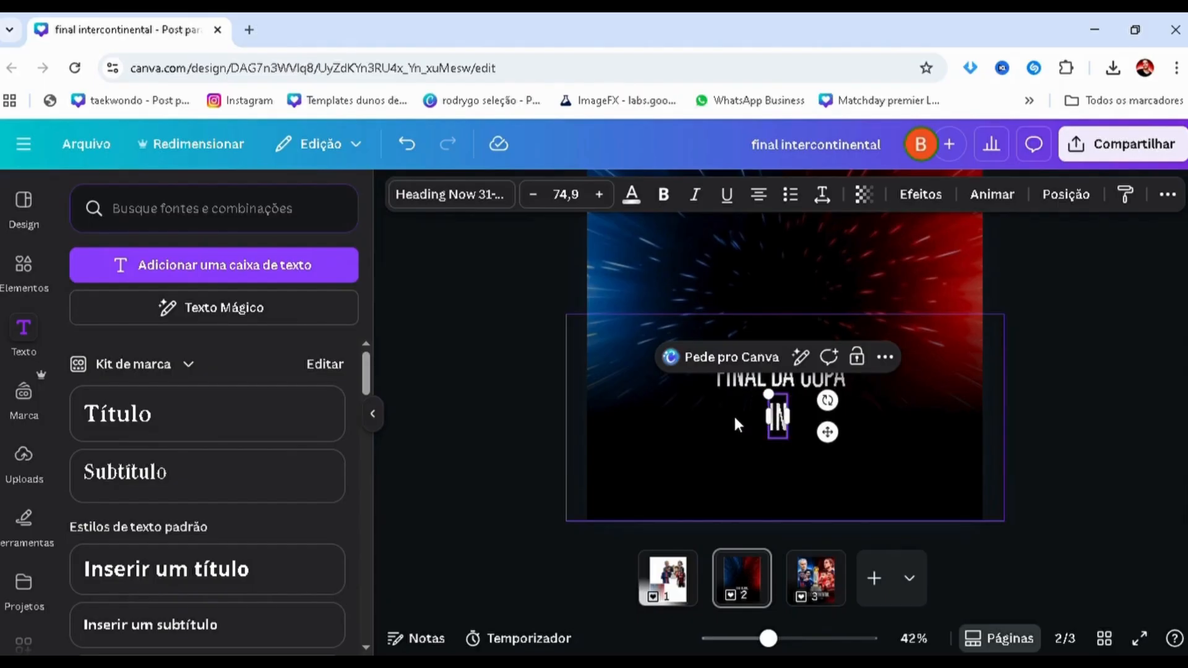
pyautogui.write('TERCO')
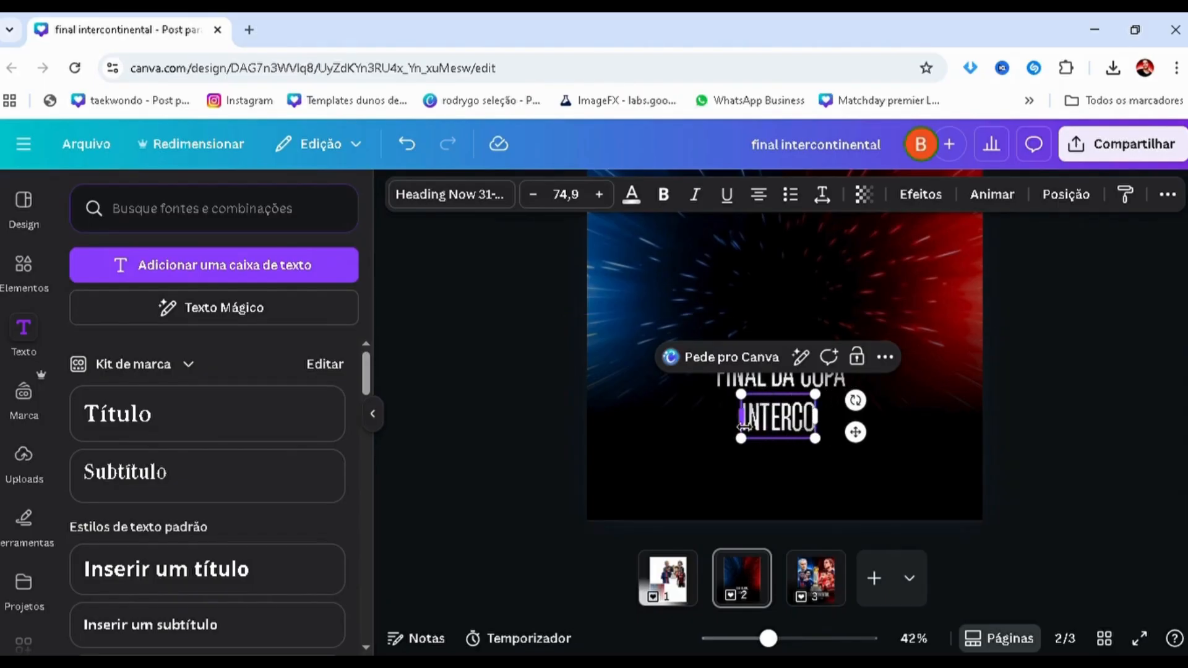
pyautogui.write('NTINENTA')
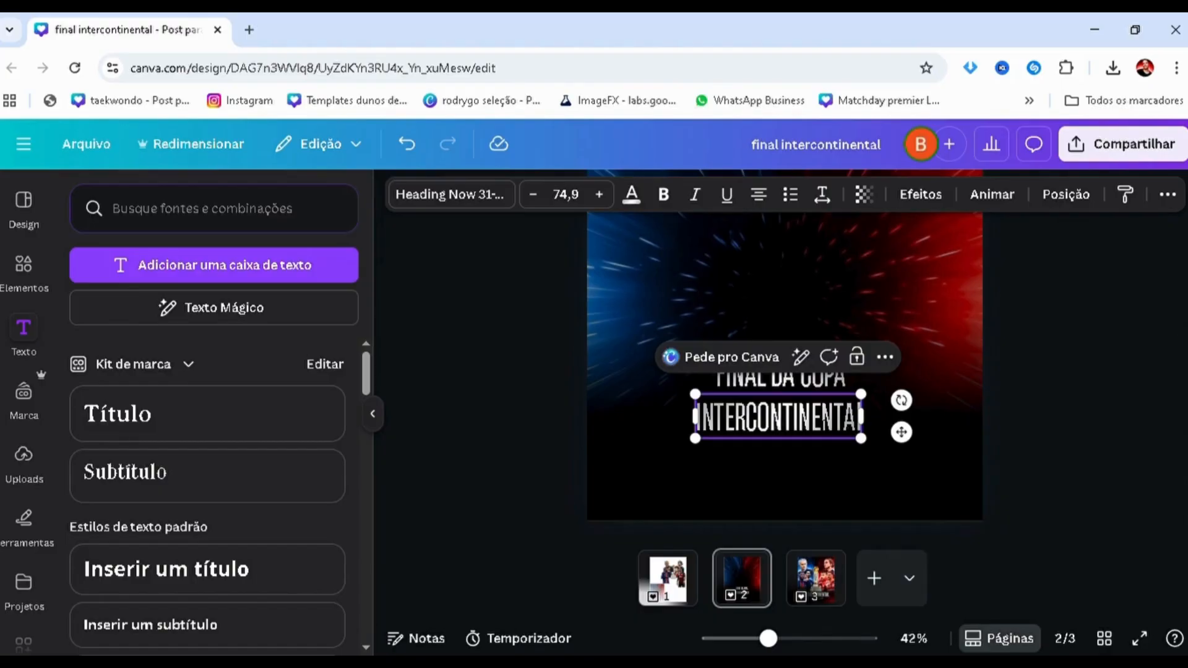
pyautogui.write(' L')
# - Make the INTERCONTINENTAL text bold, enlarge it to about size 144 and place it just below FINAL DA COPA
pyautogui.hotkey('ctrl', 'a')
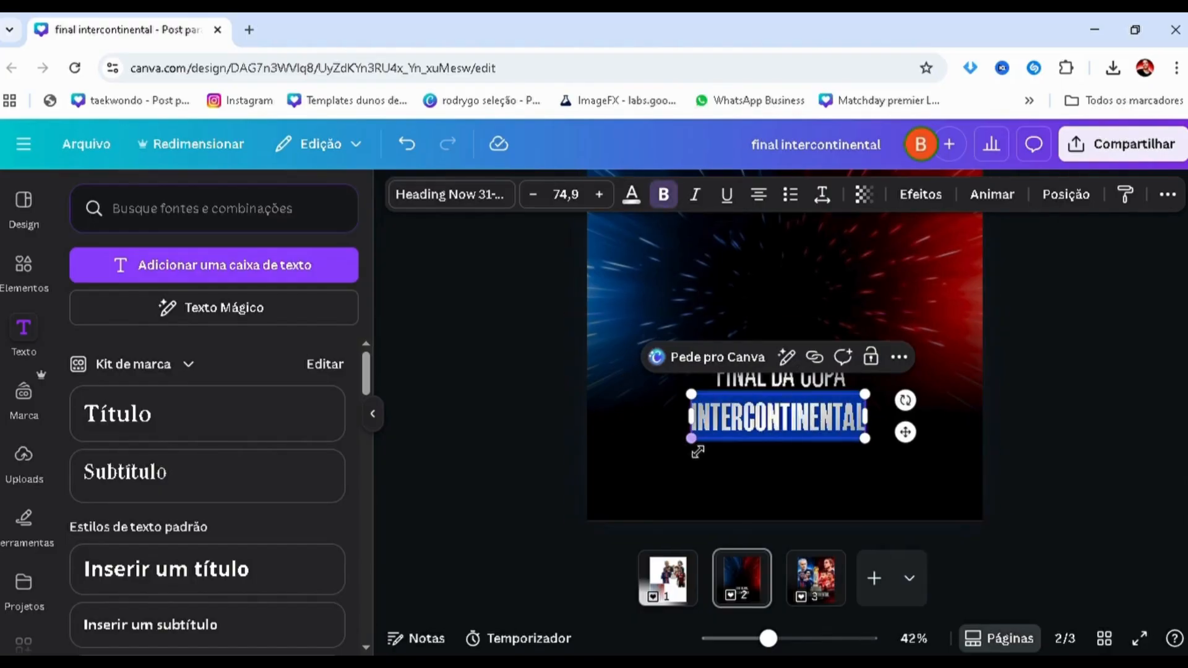
pyautogui.moveTo(693, 439); pyautogui.dragTo(504, 525)
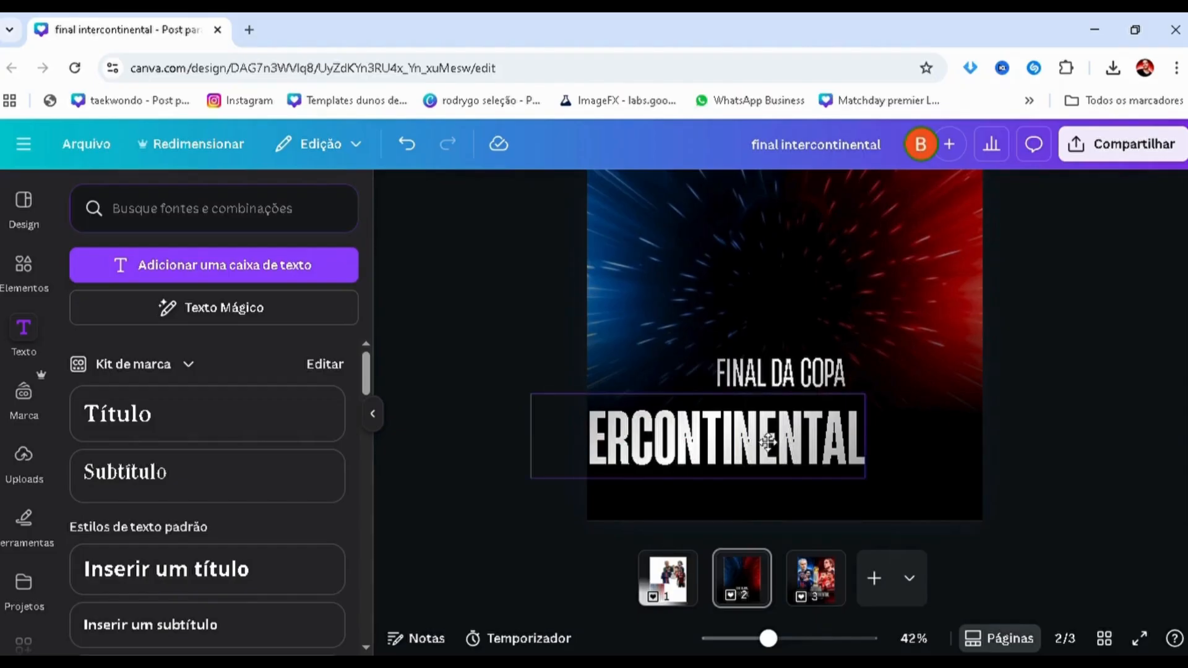
pyautogui.moveTo(663, 456); pyautogui.dragTo(742, 449)
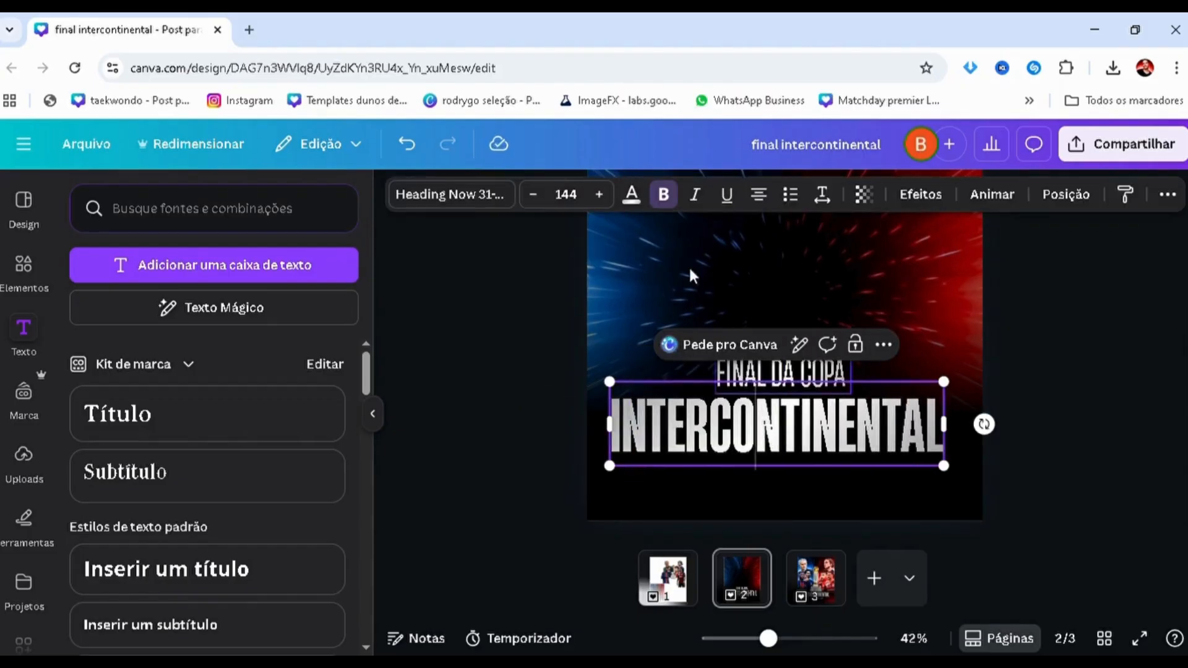
# - Make the FINAL DA COPA text bold and reduce it to about size 66.4
pyautogui.click(439, 376)
pyautogui.click(773, 379)
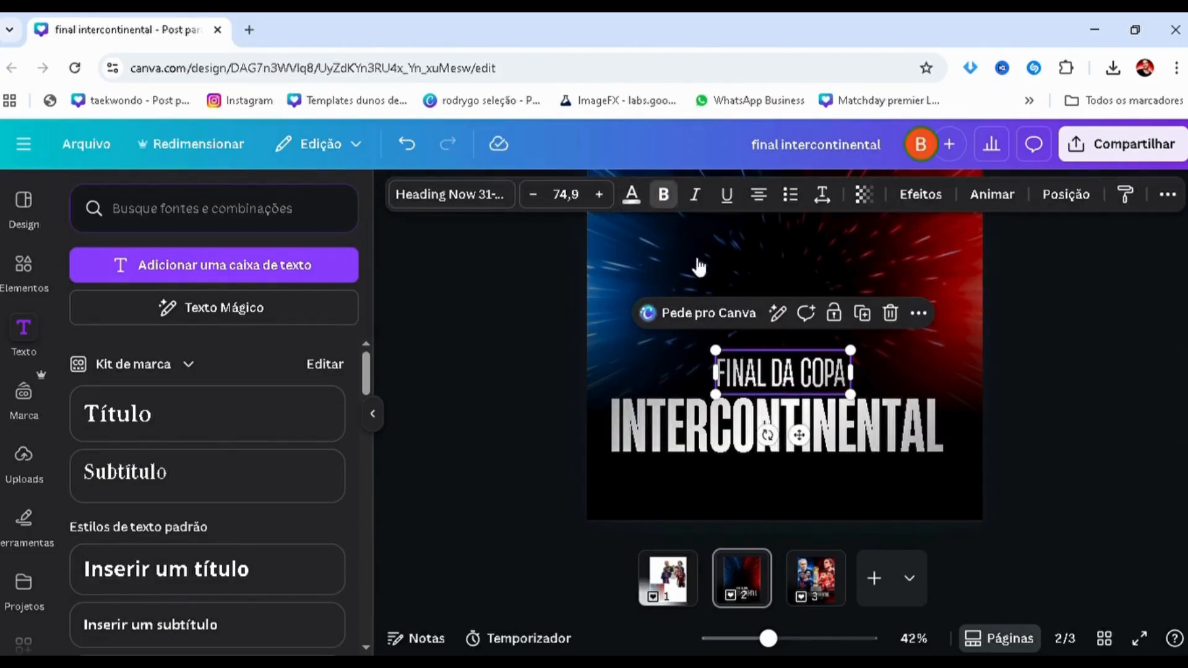
pyautogui.click(663, 194)
pyautogui.moveTo(714, 351); pyautogui.dragTo(771, 375)
# - Reduce the INTERCONTINENTAL text to about size 119, centre it on the poster and place FINAL DA COPA closely above it
pyautogui.click(622, 395)
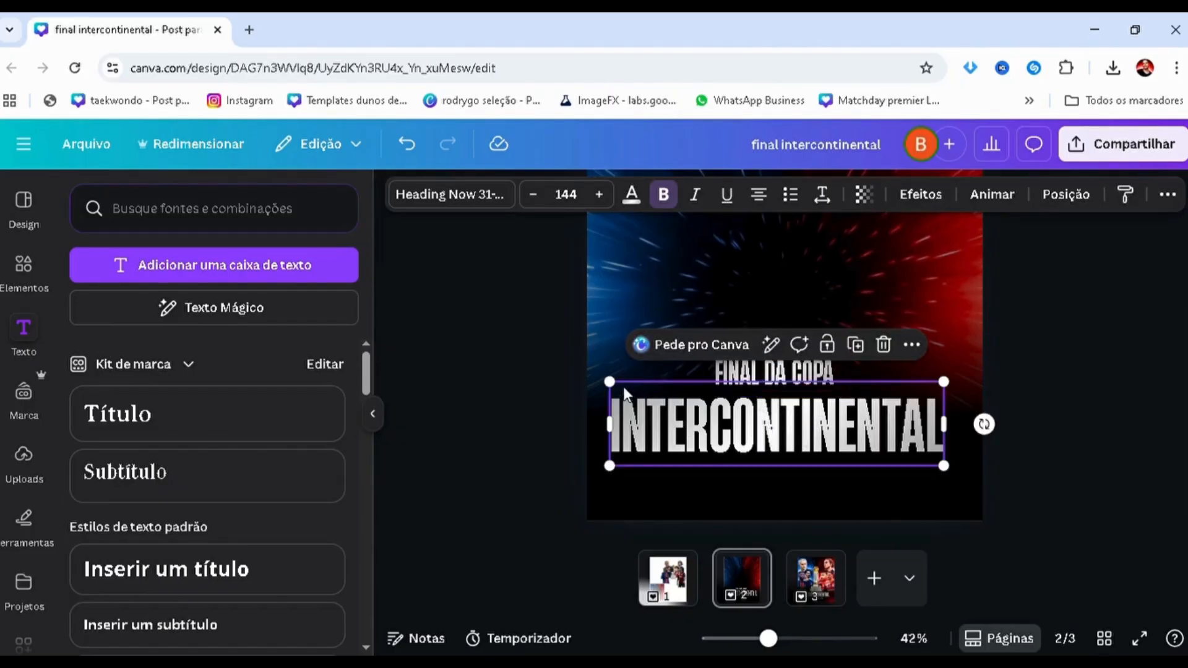
pyautogui.moveTo(615, 381); pyautogui.dragTo(675, 407)
pyautogui.moveTo(767, 433); pyautogui.dragTo(748, 433)
pyautogui.scroll(3, 710, 396)
pyautogui.moveTo(760, 375); pyautogui.dragTo(764, 393)
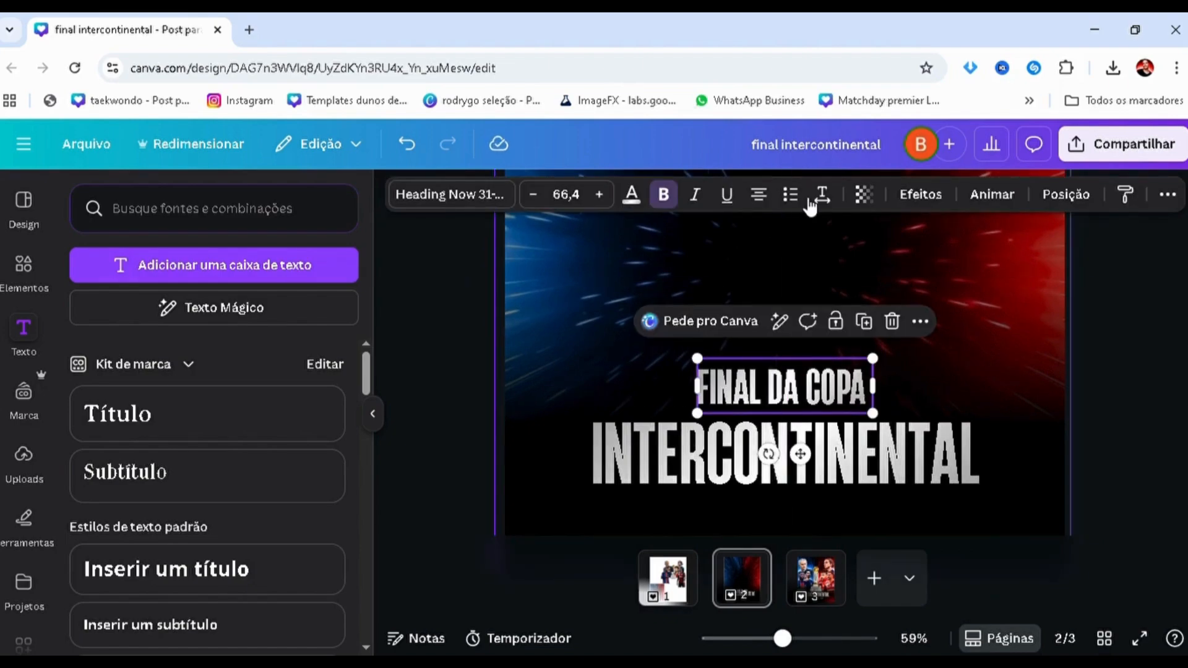
pyautogui.click(791, 196)
pyautogui.click(823, 196)
pyautogui.click(800, 201)
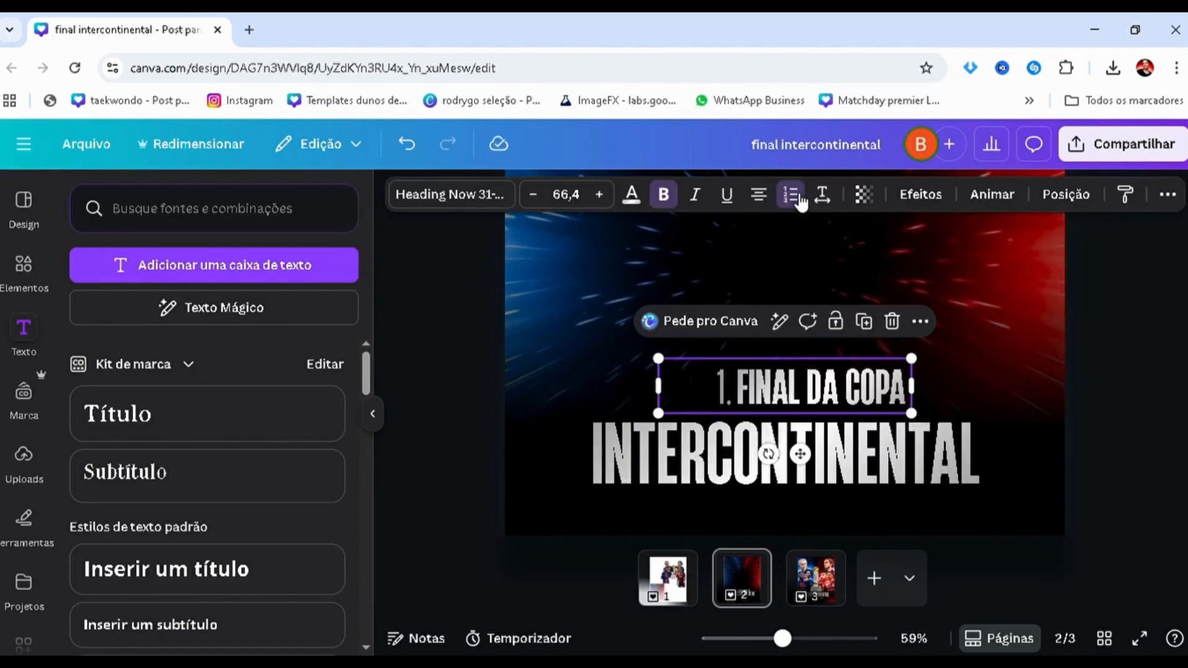
pyautogui.click(800, 202)
# - Widen the letter spacing of FINAL DA COPA and scale it to about size 54.3 to match INTERCONTINENTAL's width
pyautogui.click(822, 196)
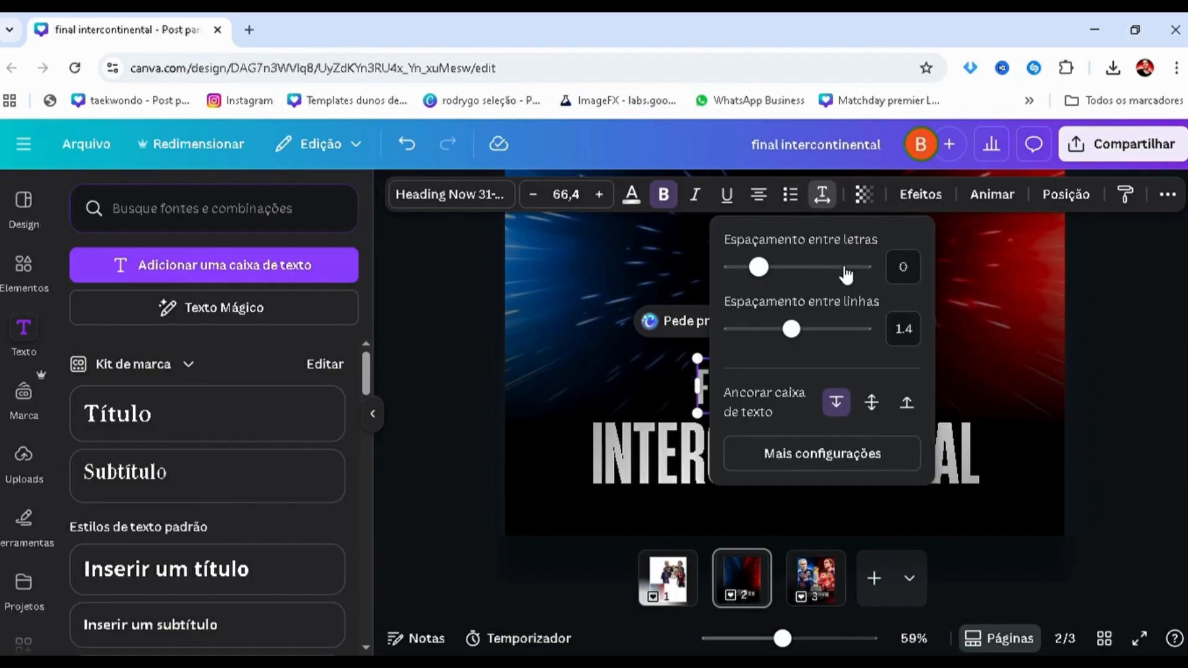
pyautogui.moveTo(844, 267); pyautogui.dragTo(817, 267)
pyautogui.click(429, 373)
pyautogui.moveTo(547, 359); pyautogui.dragTo(653, 397)
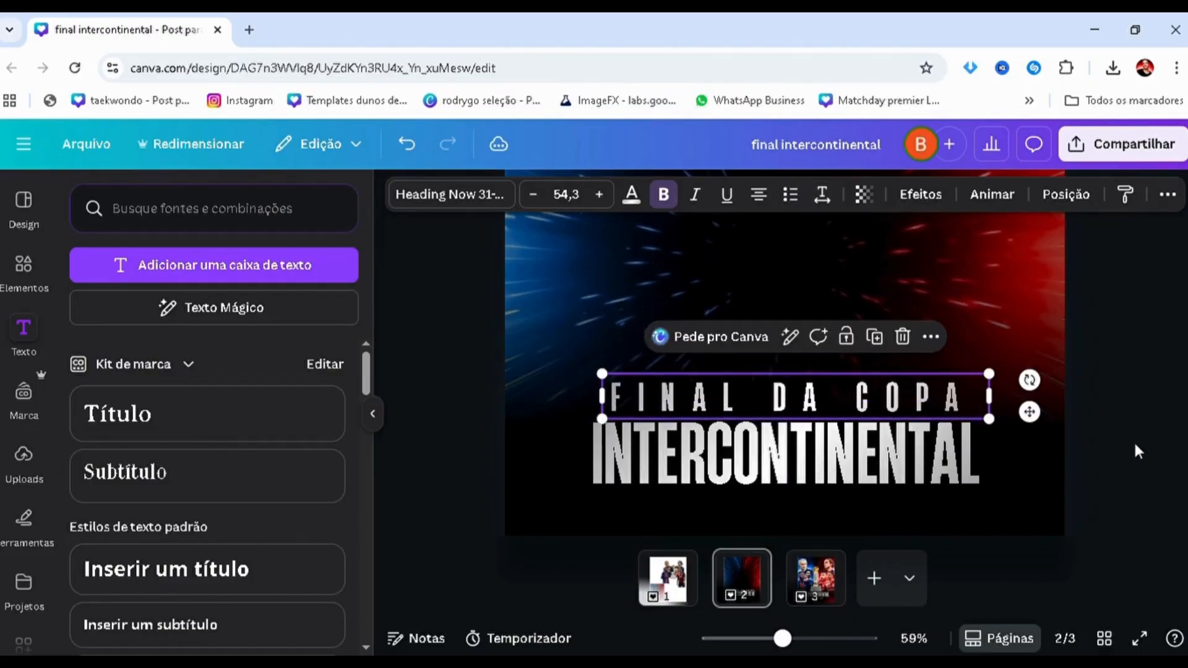
# - Align the spaced-out FINAL DA COPA text horizontally over INTERCONTINENTAL, leaving a narrow gap between the two lines
pyautogui.moveTo(792, 398); pyautogui.dragTo(779, 392)
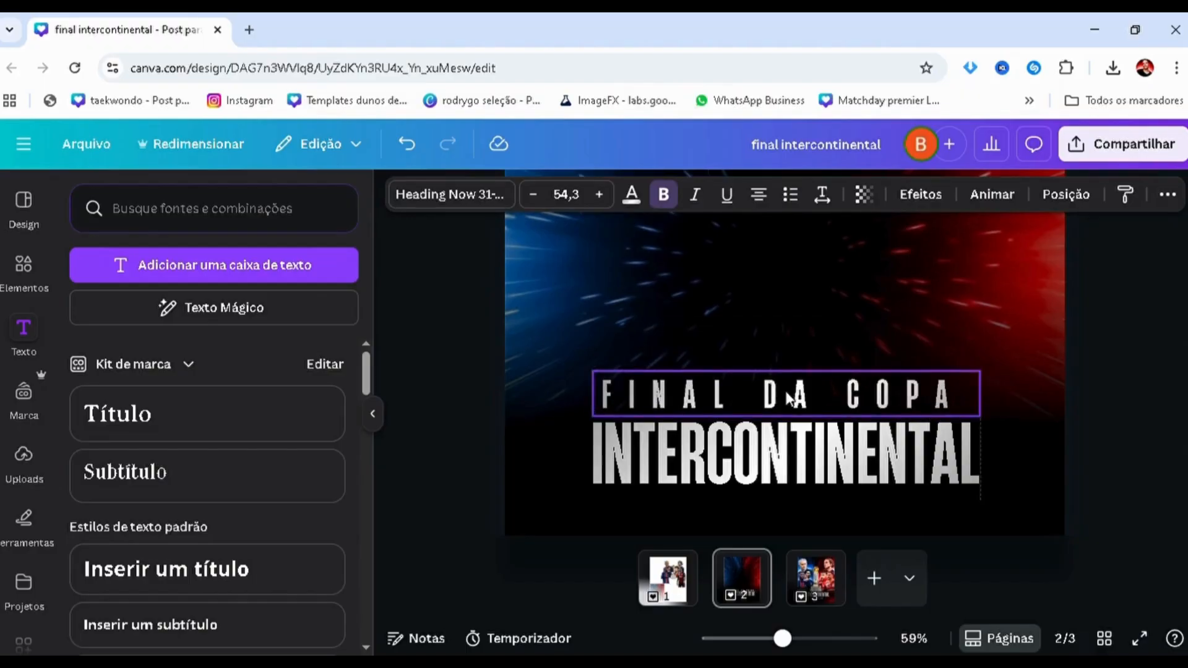
pyautogui.press('Right')
pyautogui.press('Right')
pyautogui.press('Right')
pyautogui.press('Right')
pyautogui.press('Right')
pyautogui.press('Right')
pyautogui.press('Right')
pyautogui.press('Right')
pyautogui.press('Right')
pyautogui.press('Right')
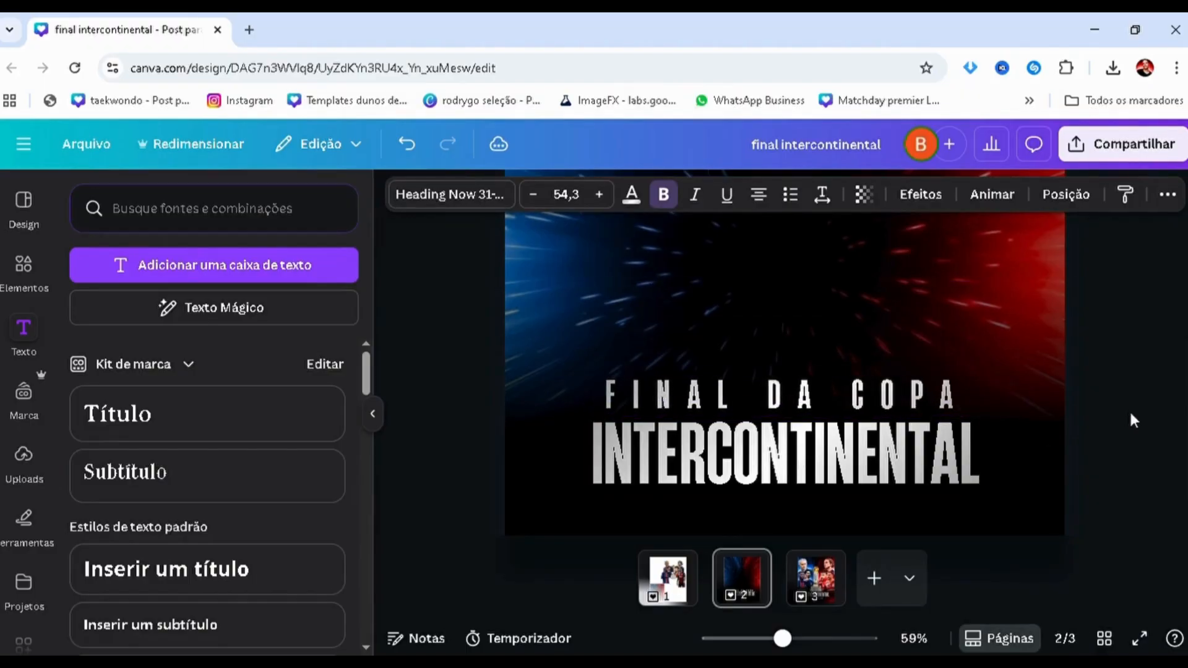
pyautogui.press('Right')
pyautogui.press('Down')
pyautogui.press('Down')
pyautogui.press('Down')
pyautogui.click(1169, 399)
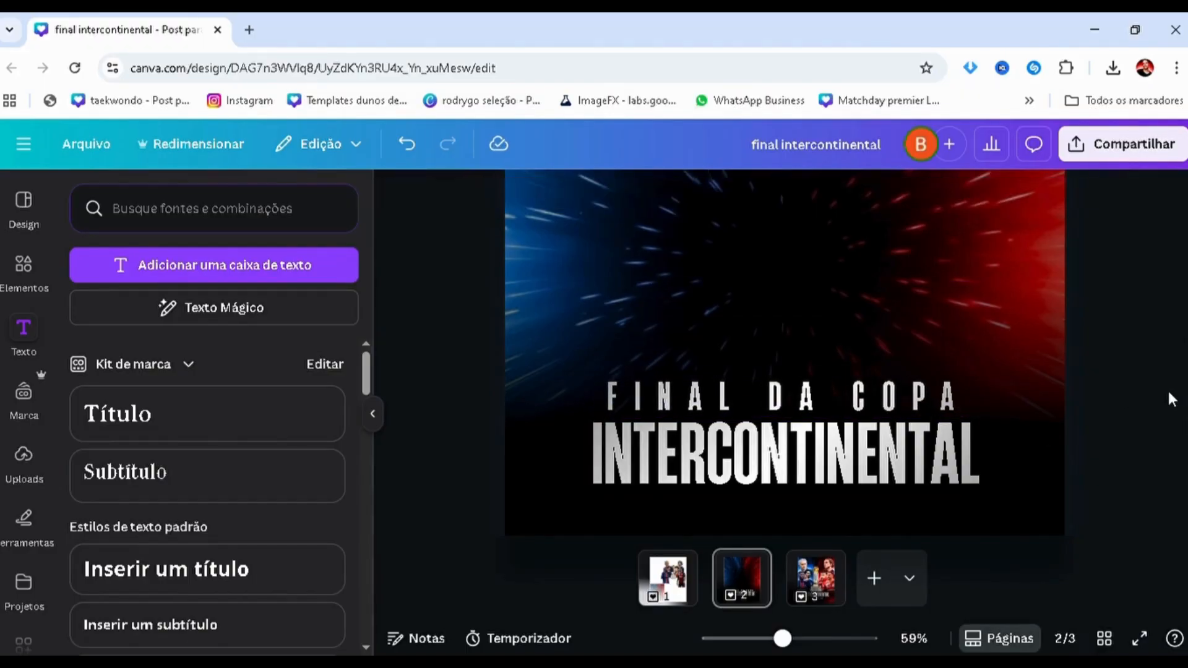
# - Duplicate the INTERCONTINENTAL text below the original, remove the copy's bold and reduce it to about size 70
pyautogui.scroll(-1, 1170, 400)
pyautogui.click(655, 437)
pyautogui.hotkey('ctrl', 'd')
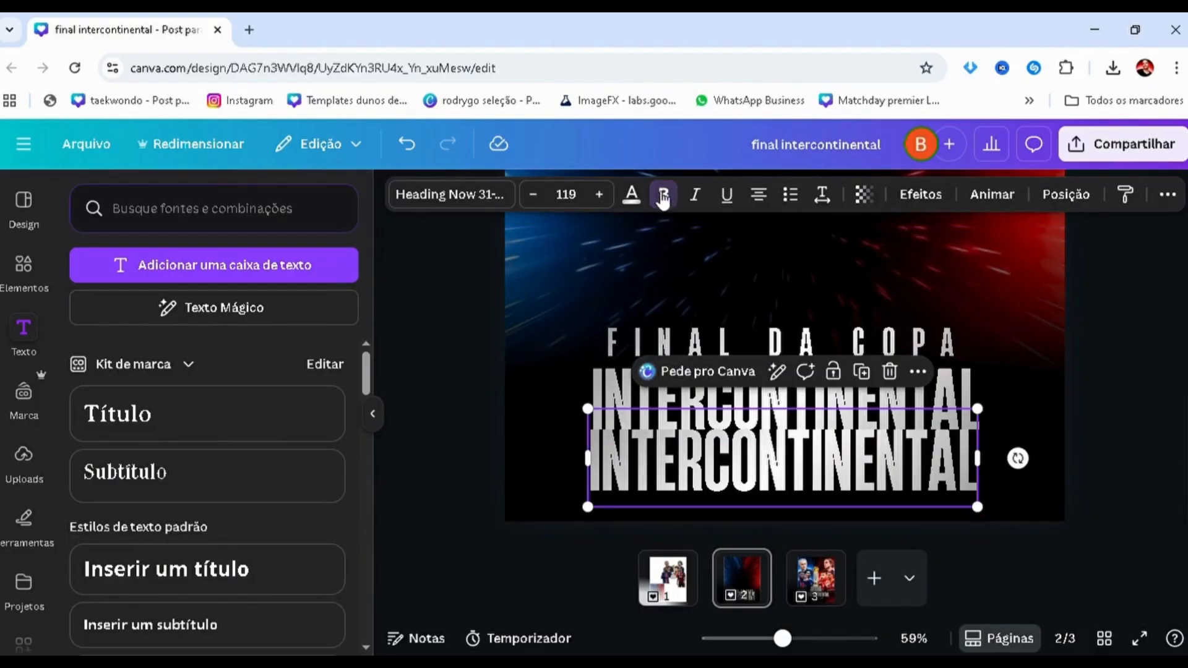
pyautogui.moveTo(593, 410); pyautogui.dragTo(749, 450)
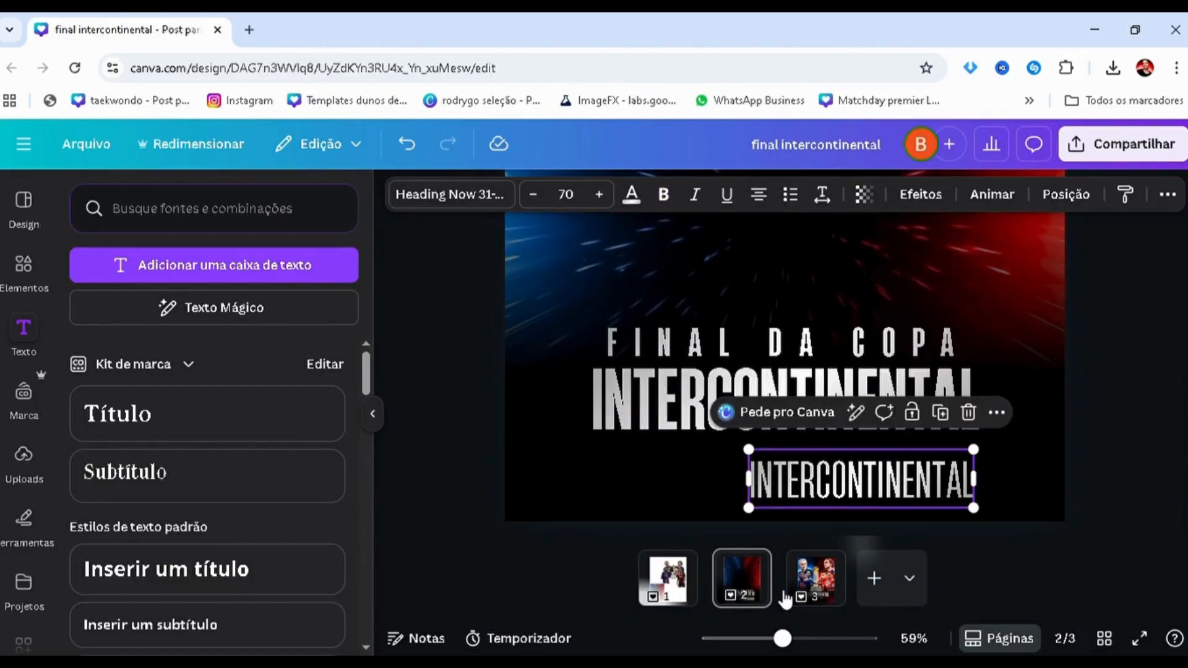
# - Replace the copy's wording with QUARTA FEIRA - 17/12/2025 - ÁS 14 HORAS, using the finished poster on page 3 as reference
pyautogui.click(797, 591)
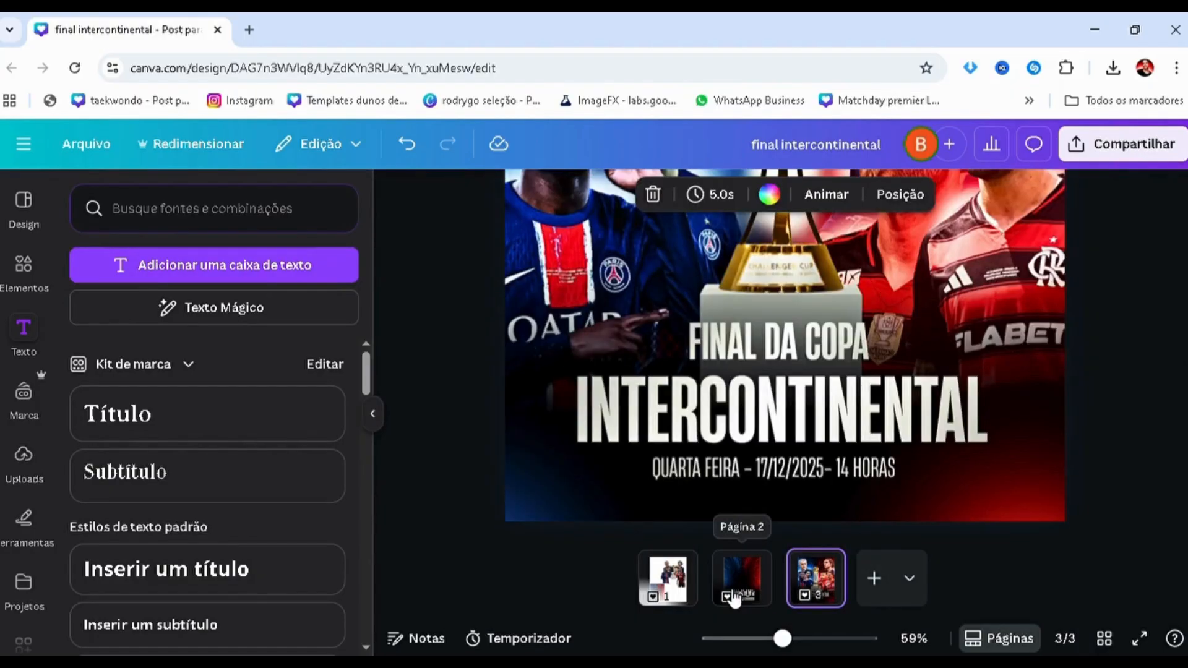
pyautogui.click(733, 597)
pyautogui.click(862, 479)
pyautogui.click(861, 479)
pyautogui.press('BackSpace')
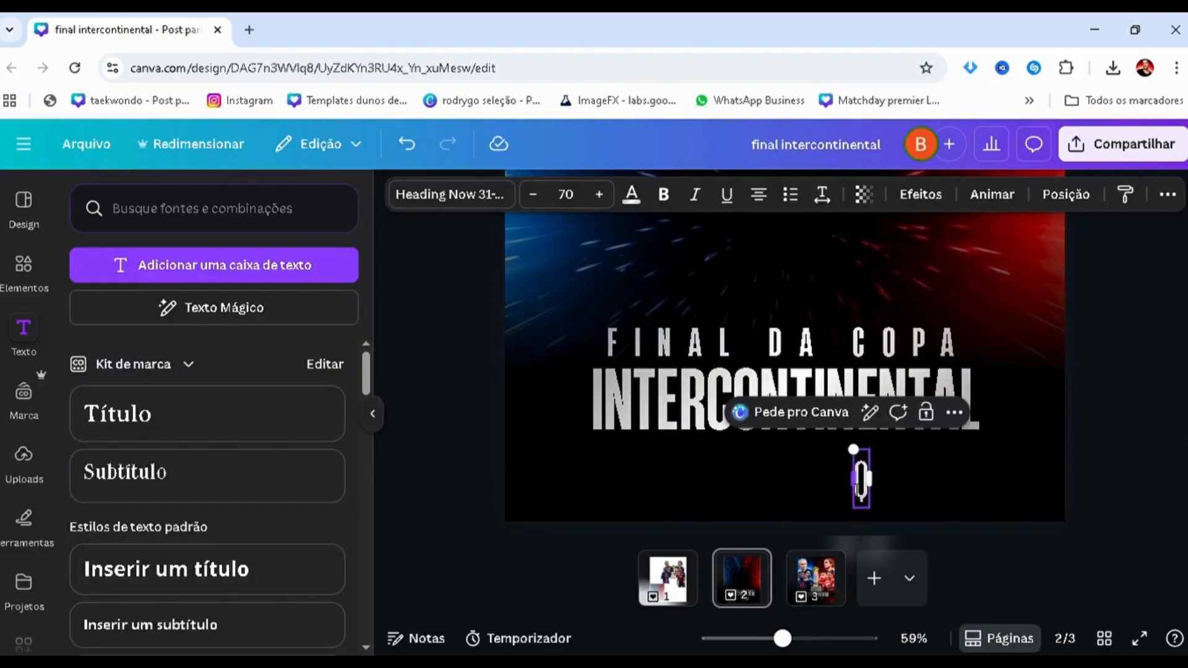
pyautogui.write('QUARTA FEIRA -')
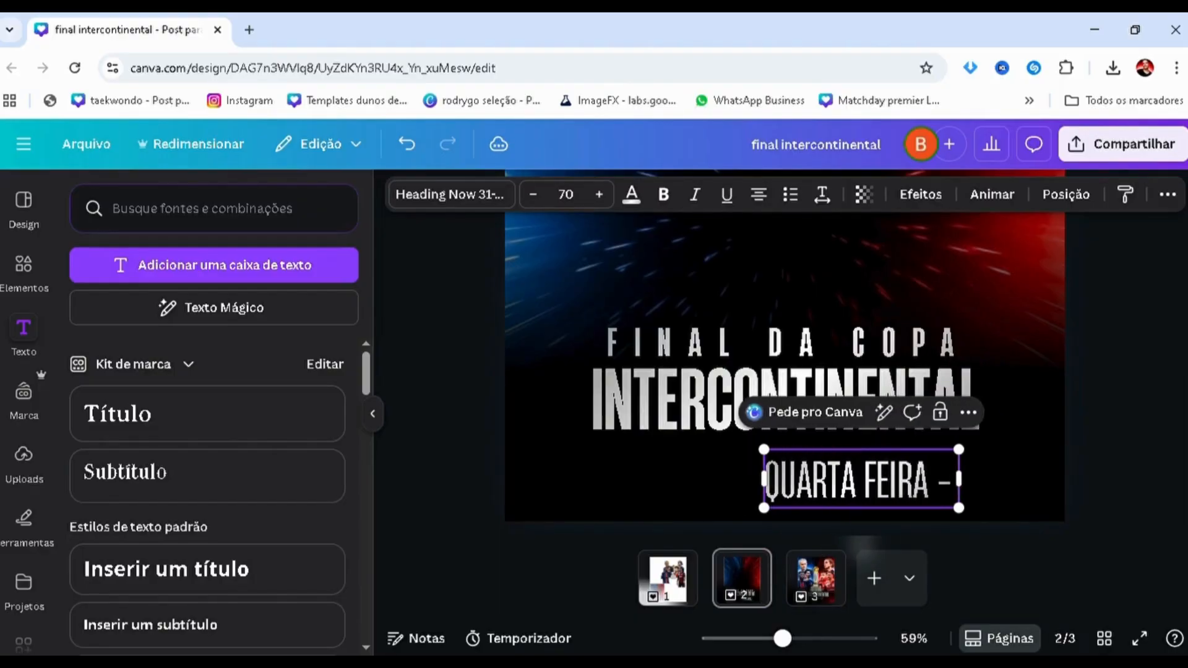
pyautogui.write(' 17/12')
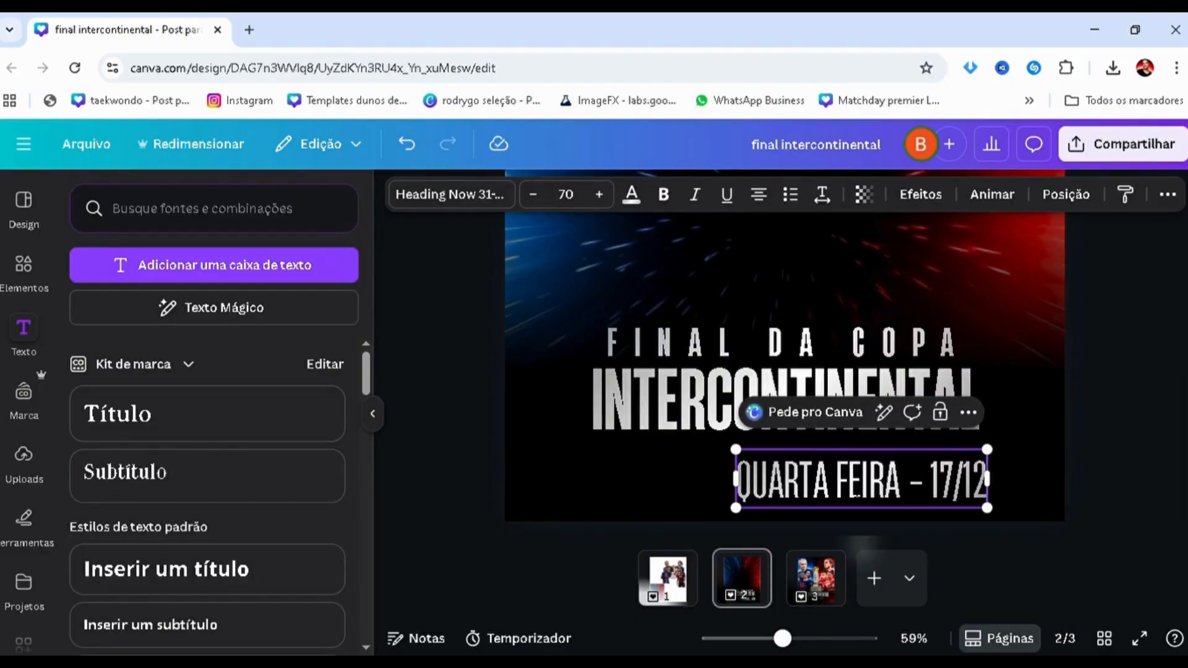
pyautogui.write('/2025')
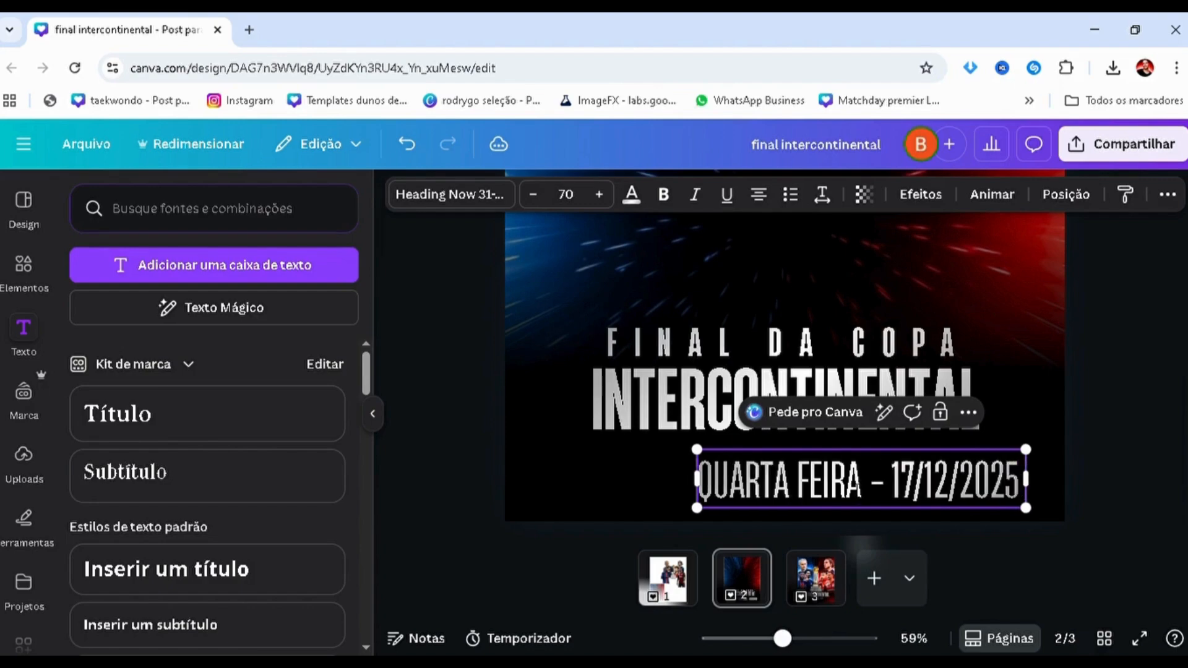
pyautogui.write(' -')
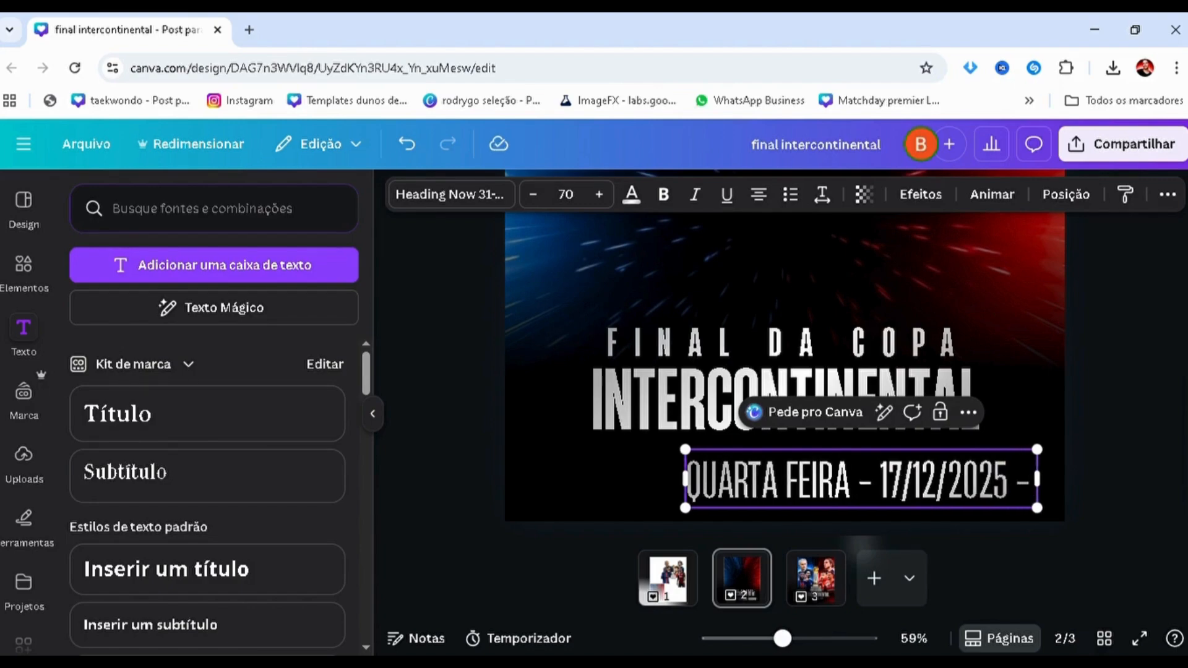
pyautogui.write(' ÁS')
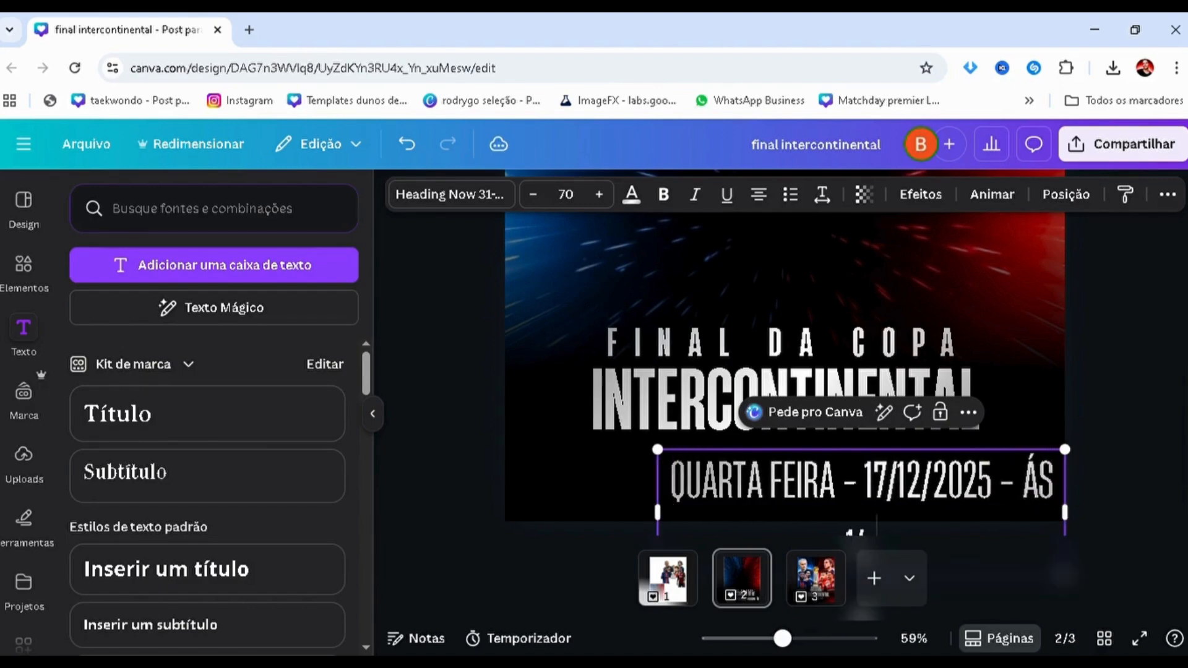
pyautogui.write(' 17 HORAS')
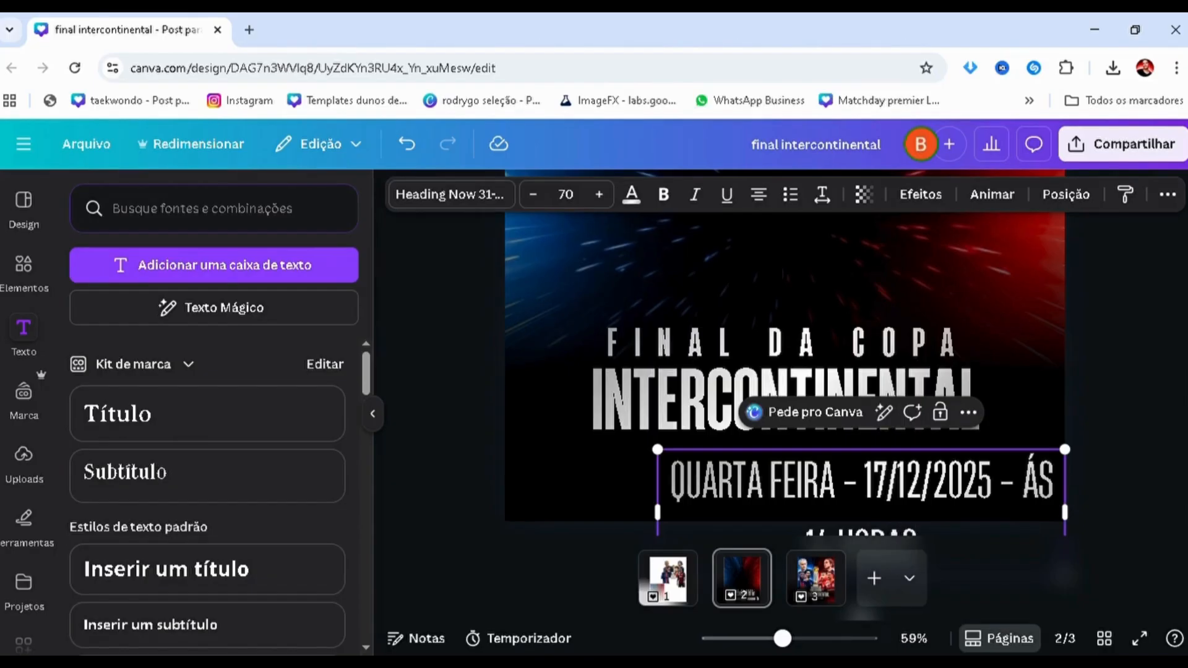
# - Fit the date text on one line at about size 36.6 and centre it just below INTERCONTINENTAL
pyautogui.moveTo(562, 485); pyautogui.dragTo(778, 486)
pyautogui.moveTo(980, 500); pyautogui.dragTo(827, 468)
pyautogui.scroll(3, 655, 503)
pyautogui.moveTo(683, 468); pyautogui.dragTo(687, 471)
pyautogui.scroll(-5, 683, 460)
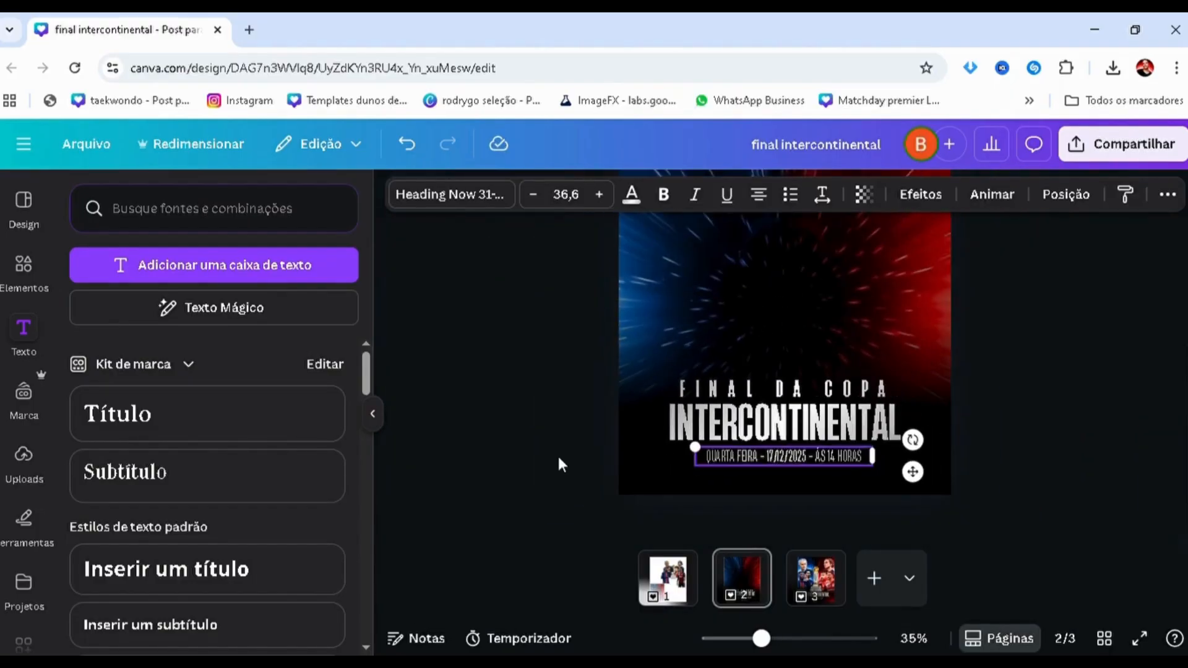
pyautogui.click(559, 463)
# - Copy the cutout of the standing player in the red and black shirt from page 1 onto the poster on page 2
pyautogui.scroll(1, 576, 468)
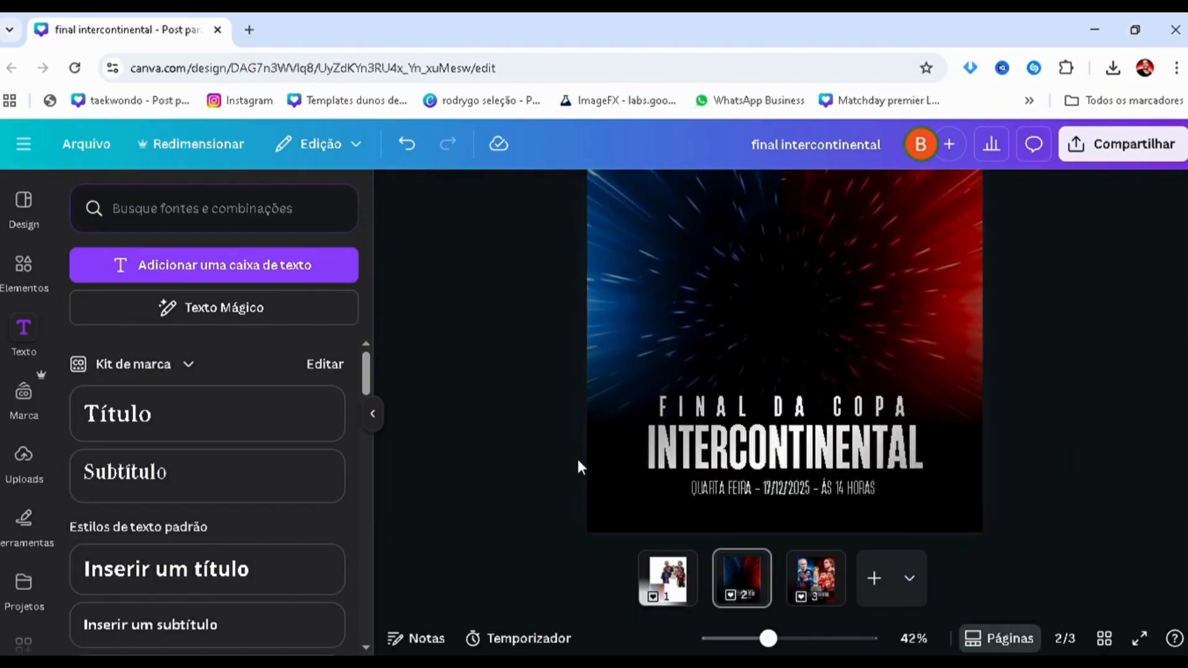
pyautogui.scroll(2, 560, 427)
pyautogui.scroll(-3, 557, 408)
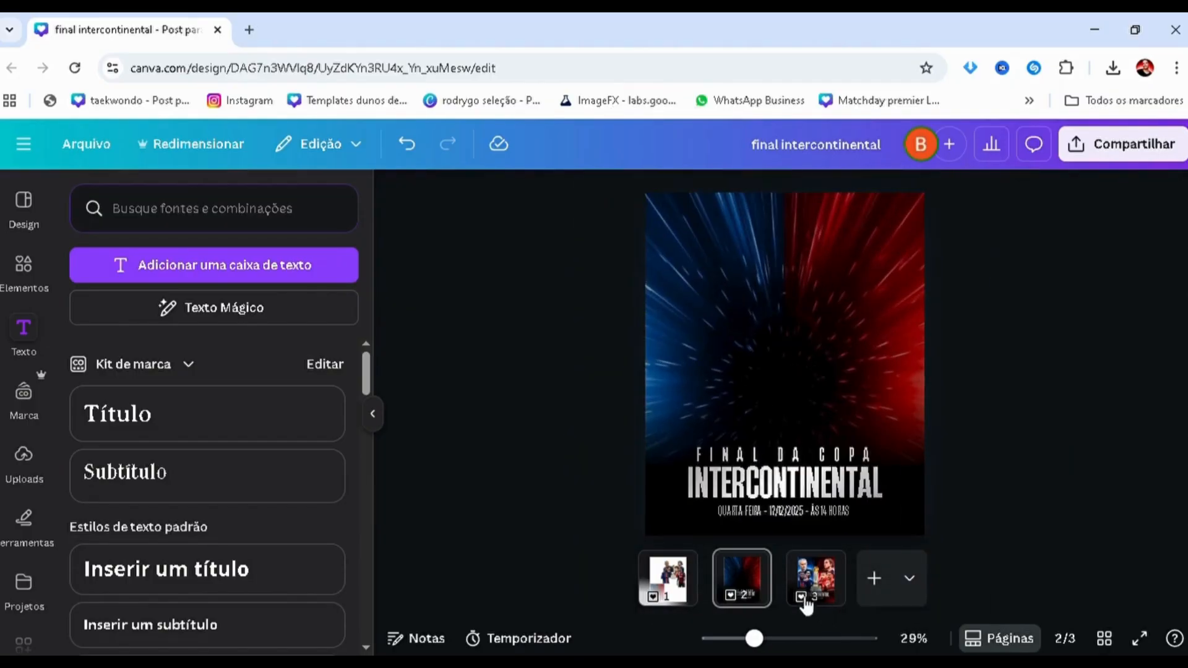
pyautogui.click(642, 585)
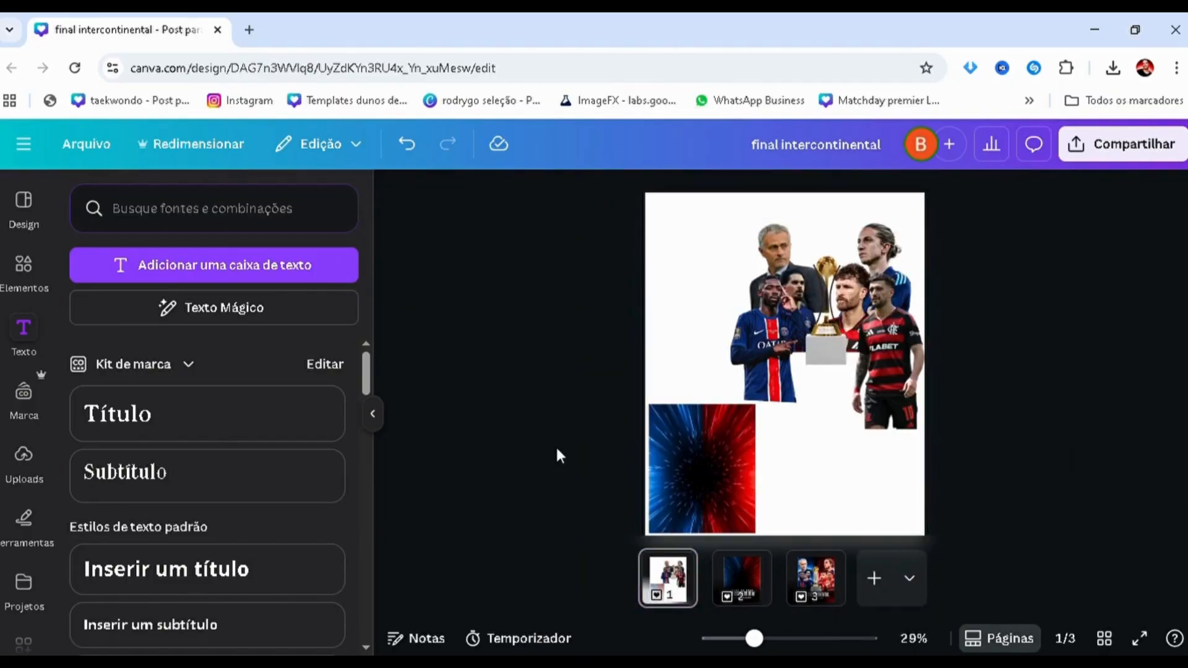
pyautogui.scroll(1, 1027, 371)
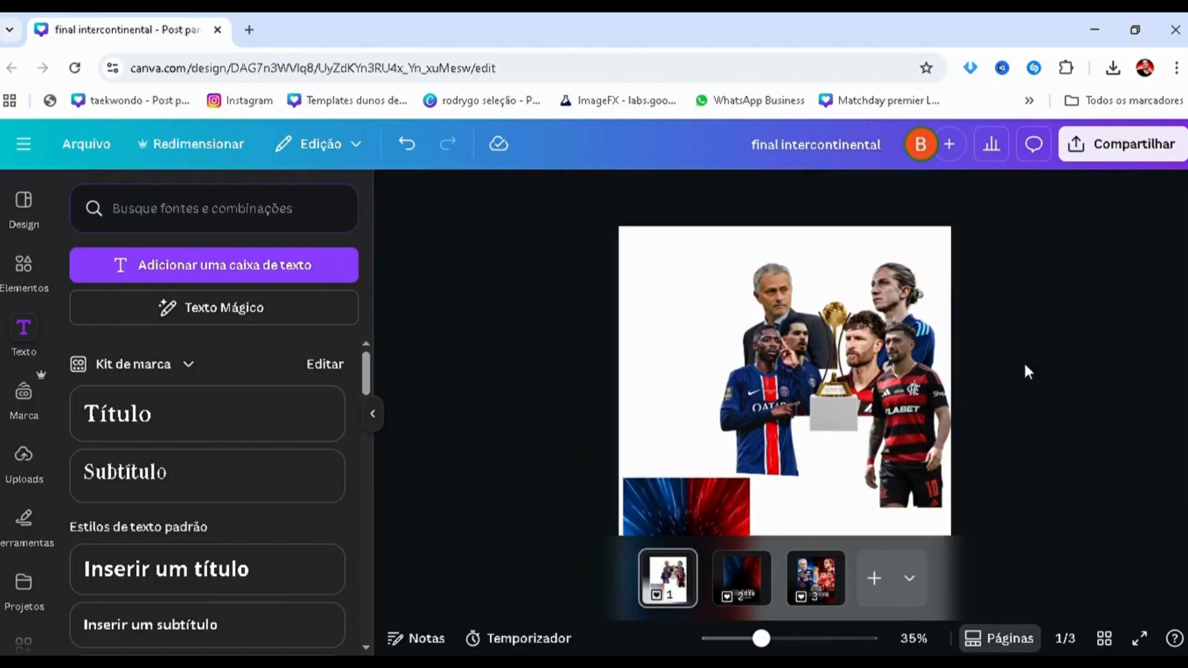
pyautogui.click(900, 512)
pyautogui.click(746, 584)
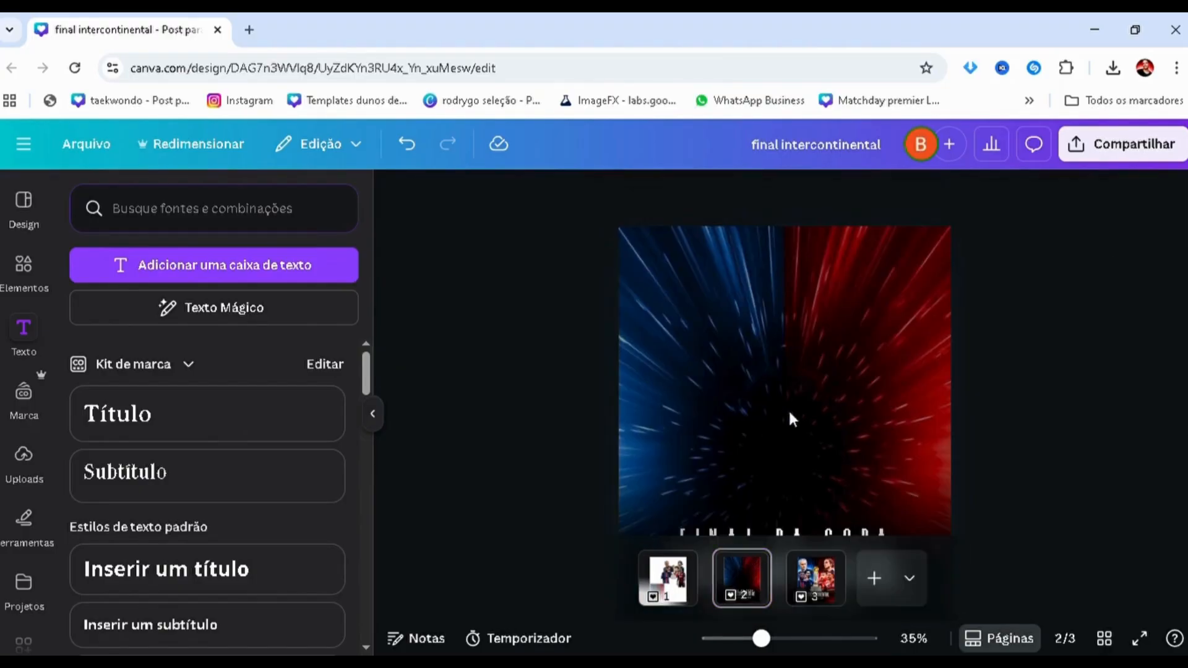
pyautogui.hotkey('ctrl', 'v')
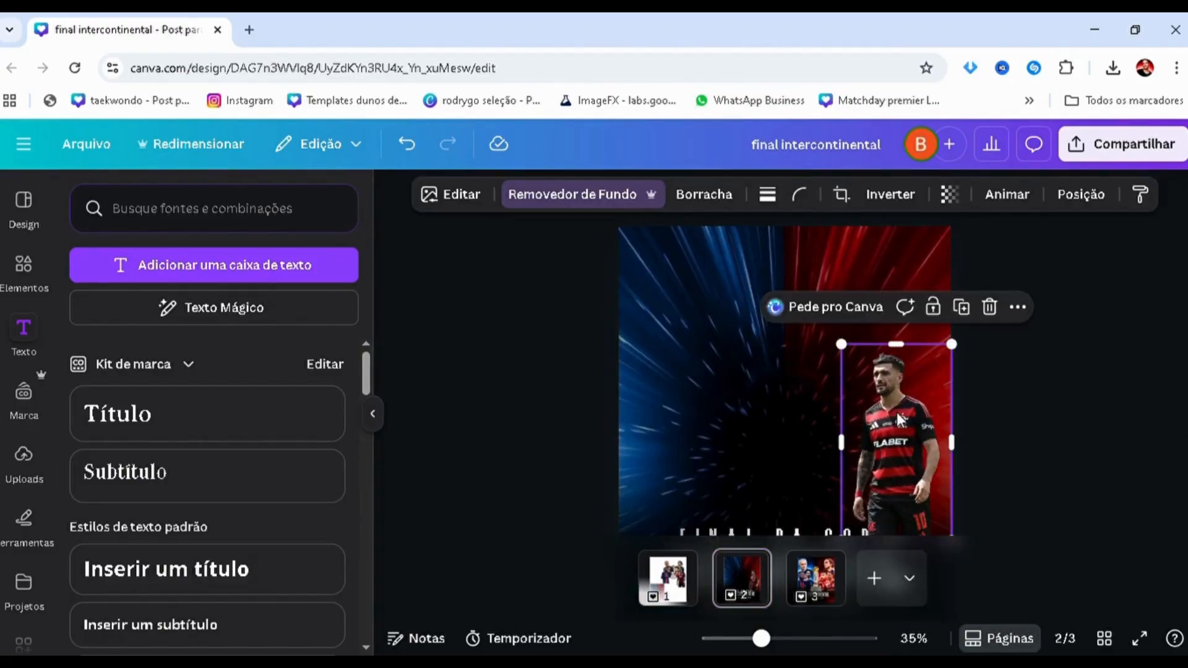
# - Layer the player cutout beneath the black gradient, then enlarge it and place it at the poster's right edge, comparing with page 3
pyautogui.moveTo(169, 363); pyautogui.dragTo(179, 536)
pyautogui.scroll(-1, 804, 383)
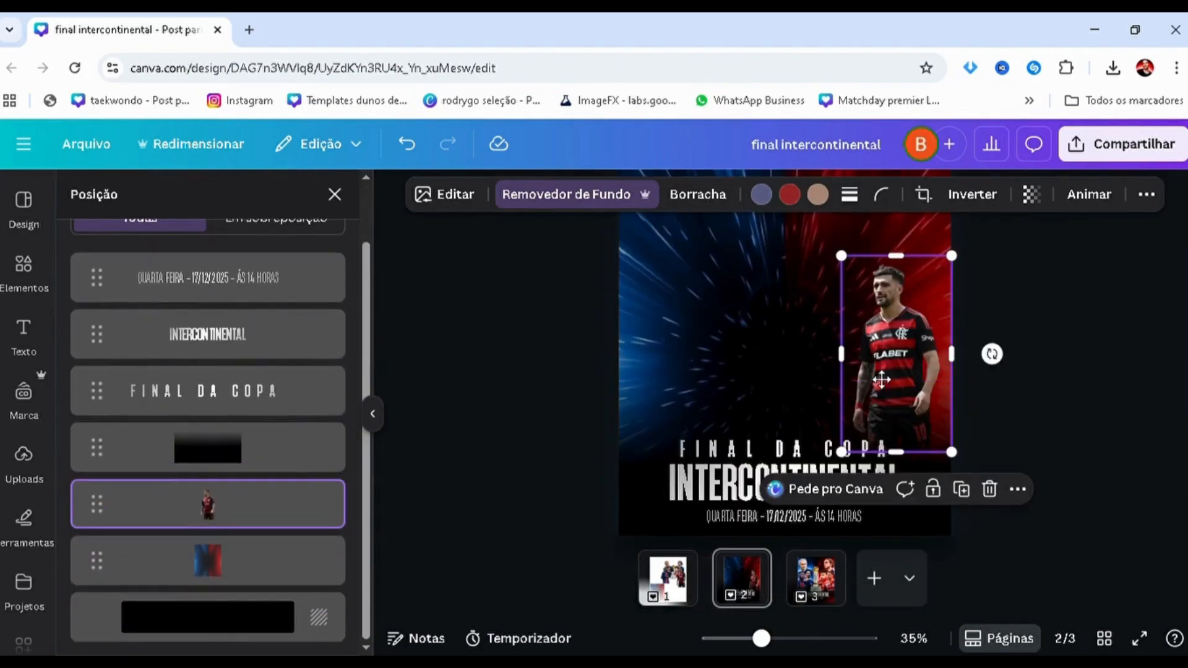
pyautogui.moveTo(875, 374); pyautogui.dragTo(863, 416)
pyautogui.moveTo(843, 308); pyautogui.dragTo(745, 255)
pyautogui.moveTo(889, 356); pyautogui.dragTo(965, 431)
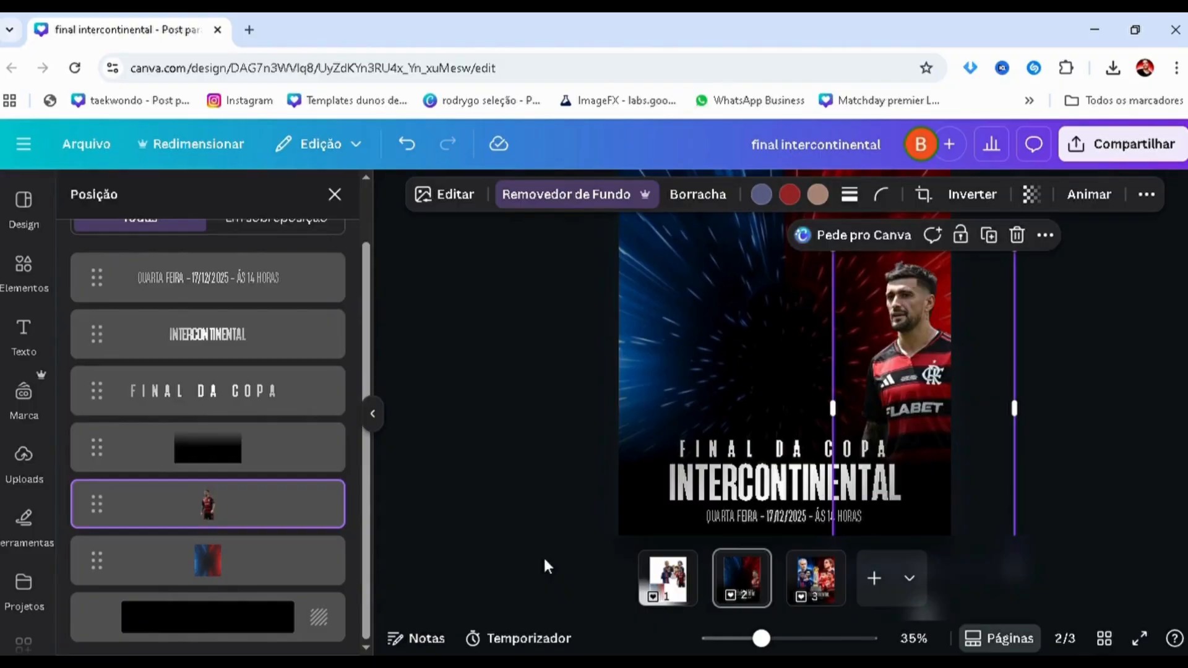
pyautogui.click(810, 584)
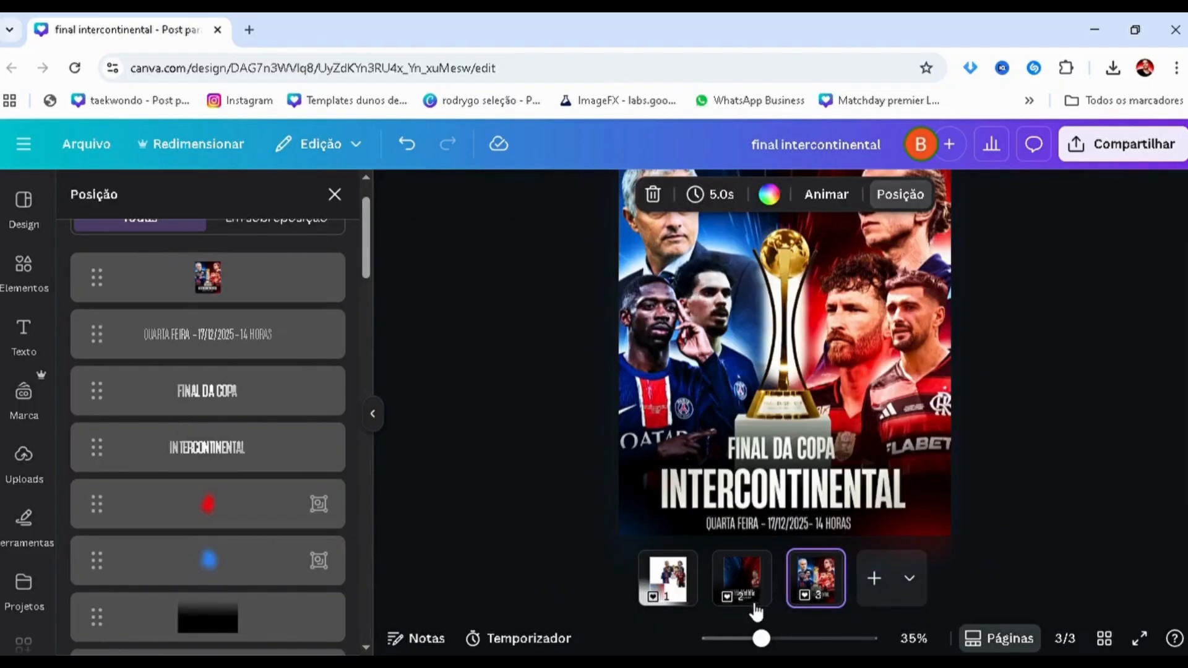
# - Slightly enlarge the standing player's cutout on page 2 and reposition it against the poster's right edge
pyautogui.click(742, 591)
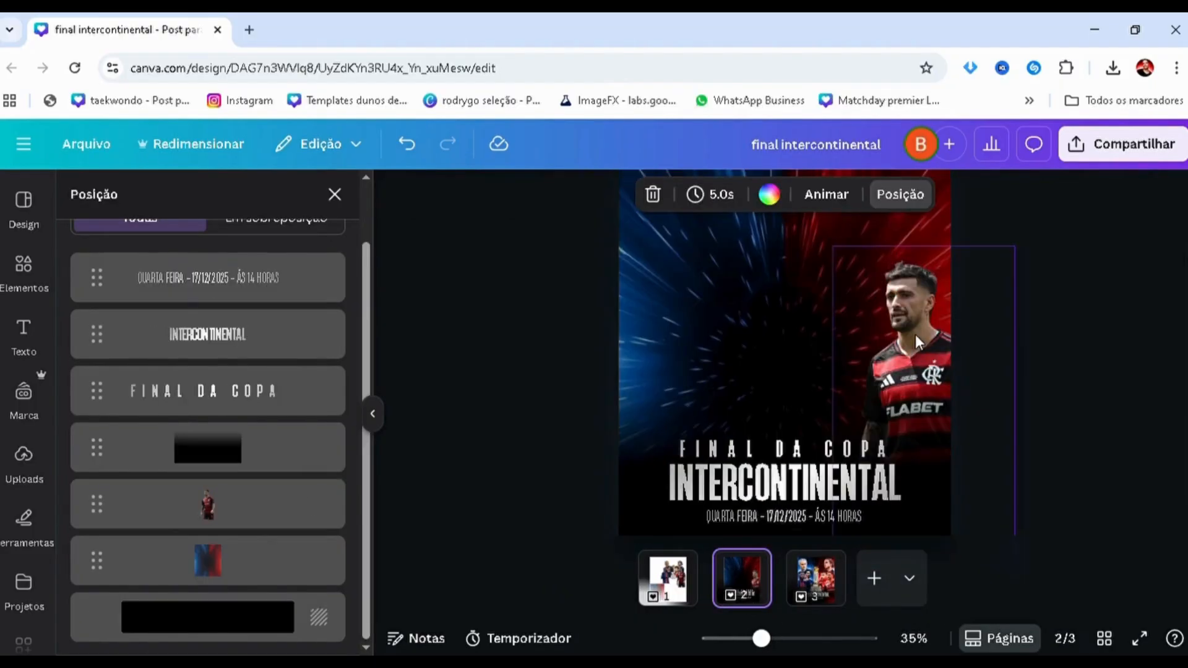
pyautogui.click(914, 328)
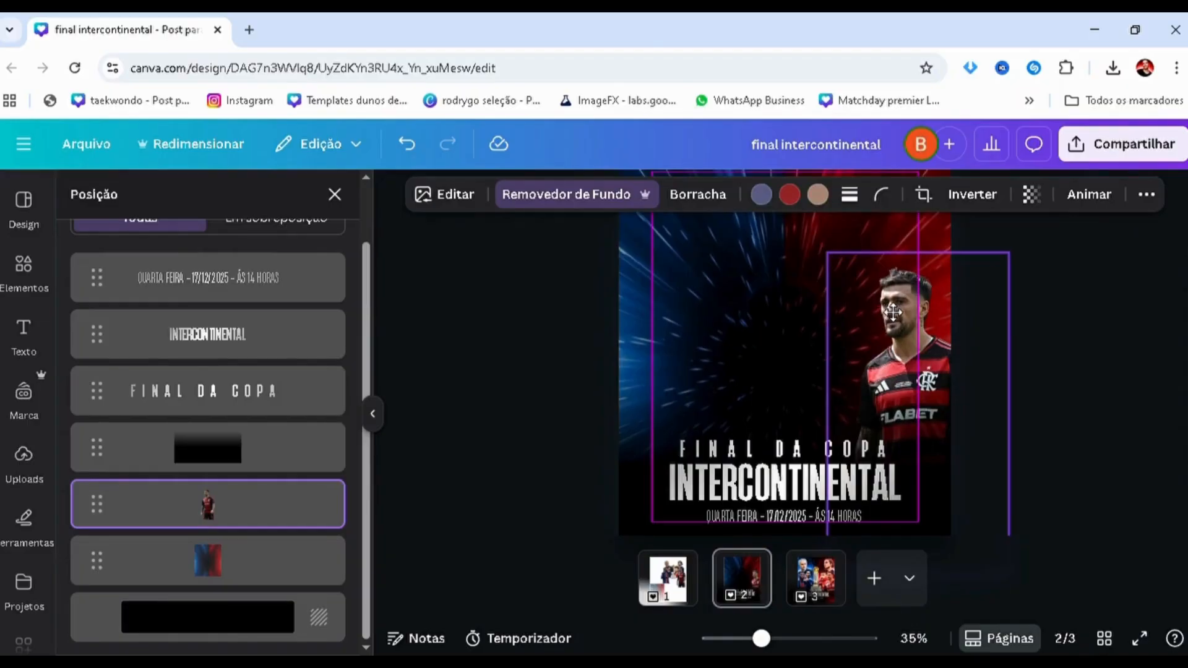
pyautogui.moveTo(822, 257); pyautogui.dragTo(812, 239)
pyautogui.moveTo(908, 359); pyautogui.dragTo(913, 370)
pyautogui.click(335, 195)
# - Copy the cutout of the bearded, curly-haired player in the red and black shirt from page 1 onto page 2
pyautogui.click(668, 578)
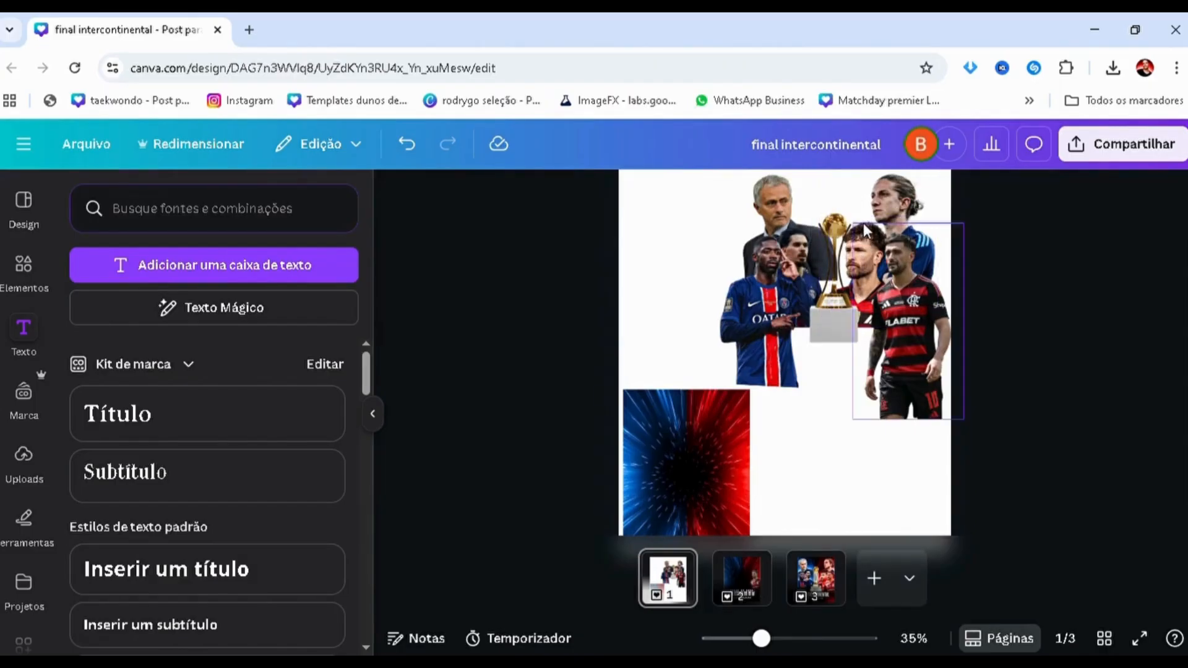
pyautogui.click(863, 223)
pyautogui.hotkey('alt', '1')
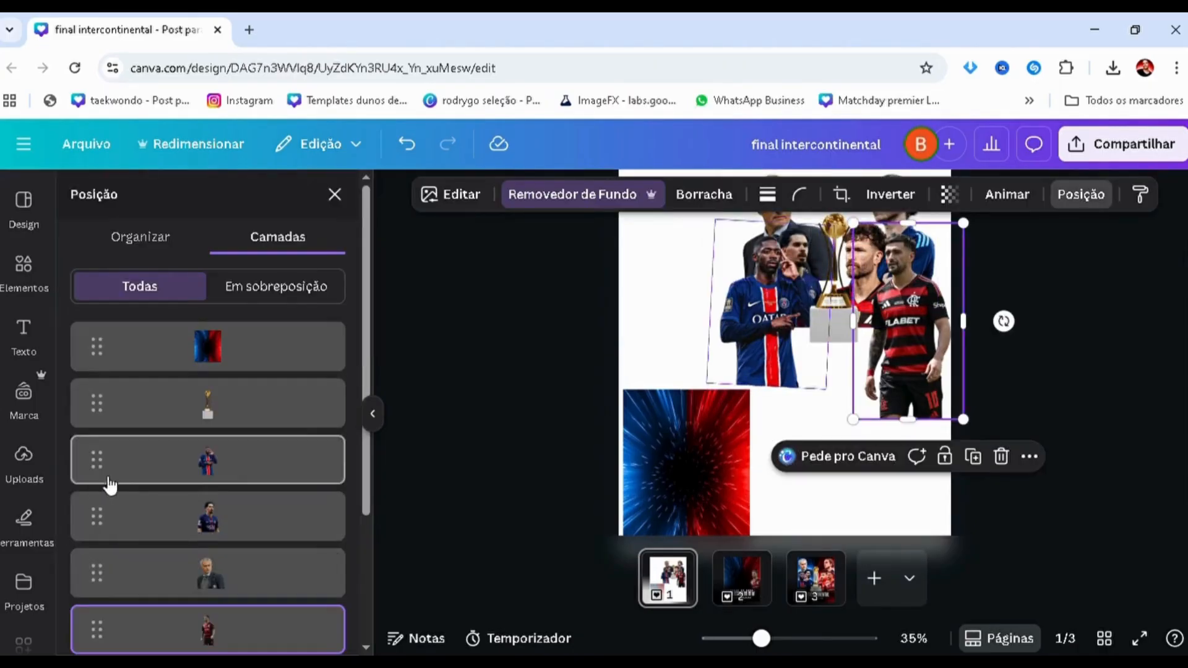
pyautogui.scroll(-3, 110, 486)
pyautogui.click(233, 529)
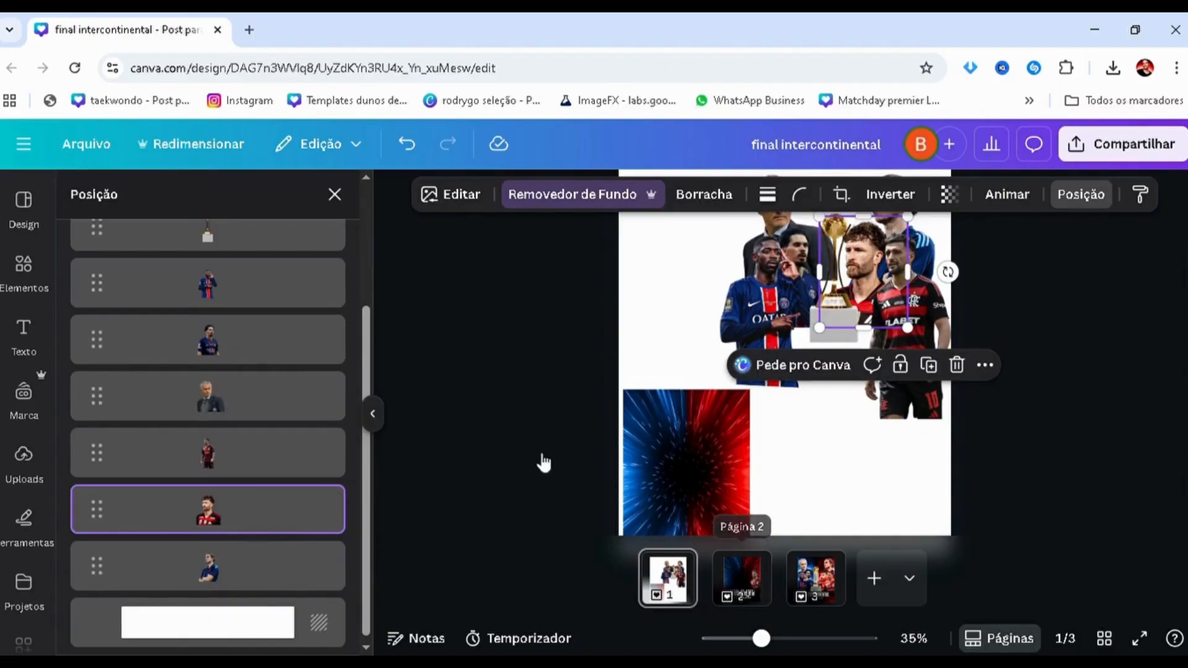
pyautogui.press('pagedown')
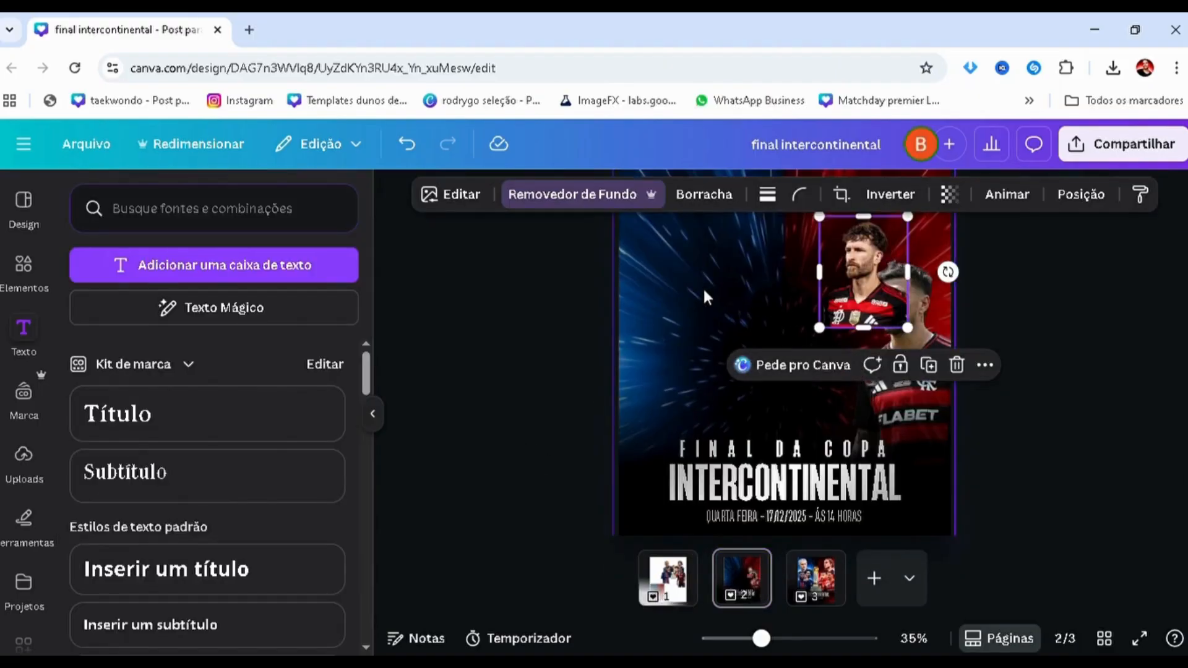
# - Layer the curly-haired player beneath the standing player, enlarge him to about 537 × 671, and place him just left of the standing player
pyautogui.hotkey('alt', '1')
pyautogui.moveTo(208, 345); pyautogui.dragTo(199, 552)
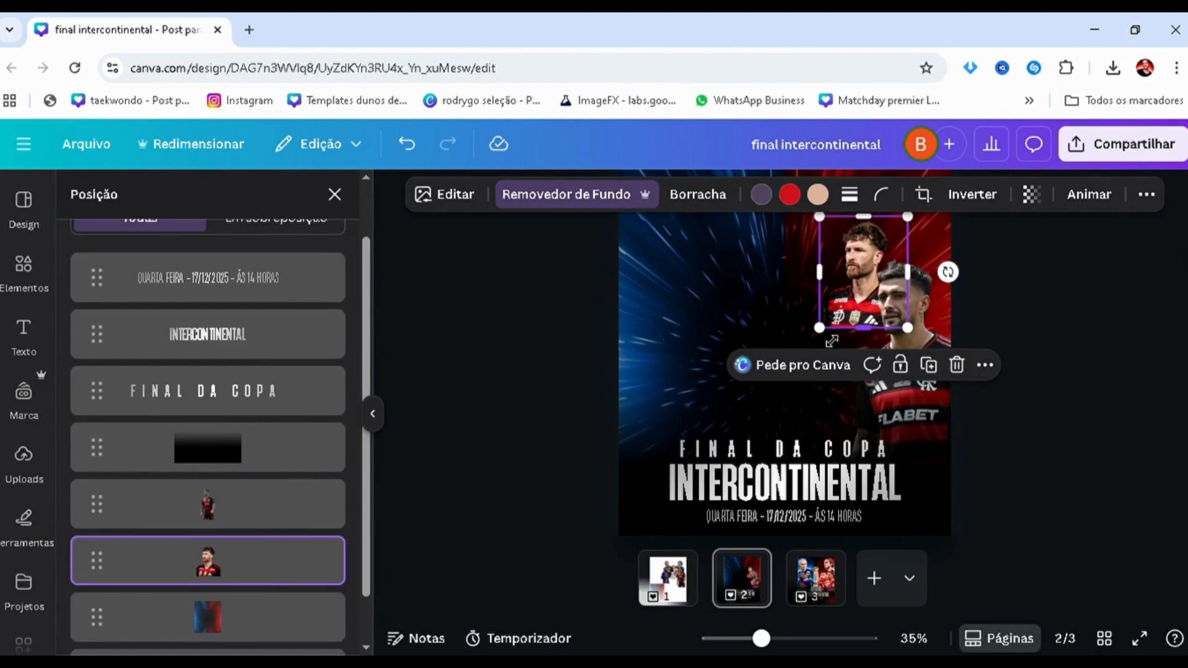
pyautogui.moveTo(756, 431); pyautogui.dragTo(730, 439)
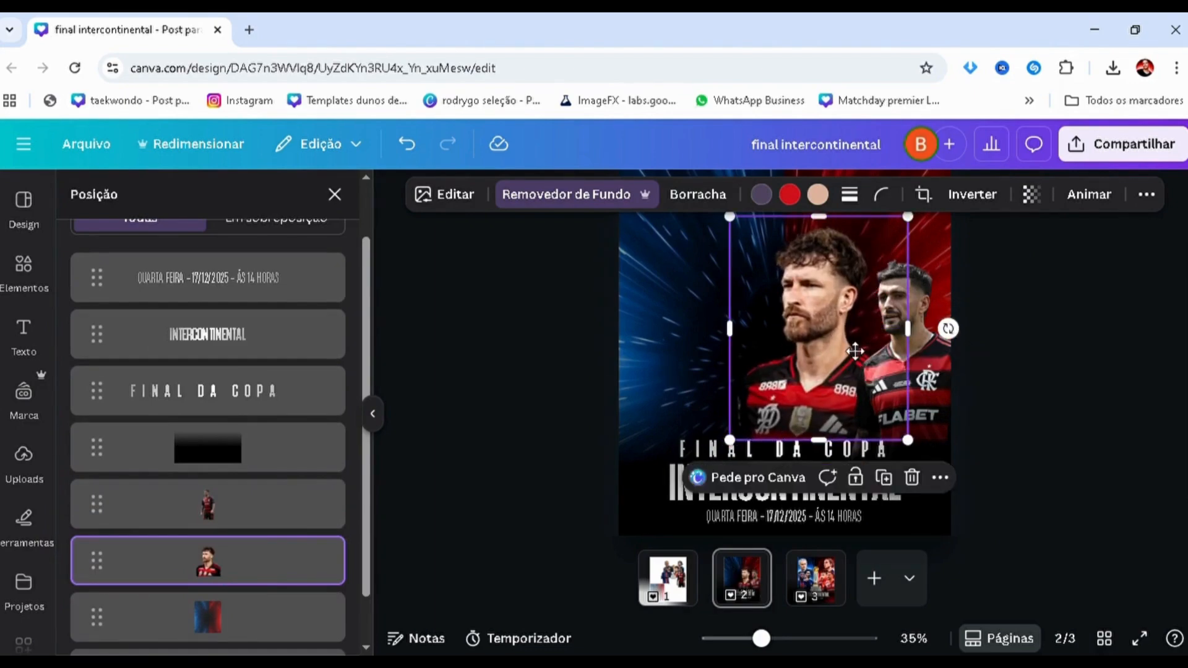
pyautogui.moveTo(855, 350); pyautogui.dragTo(902, 358)
pyautogui.moveTo(804, 441); pyautogui.dragTo(816, 423)
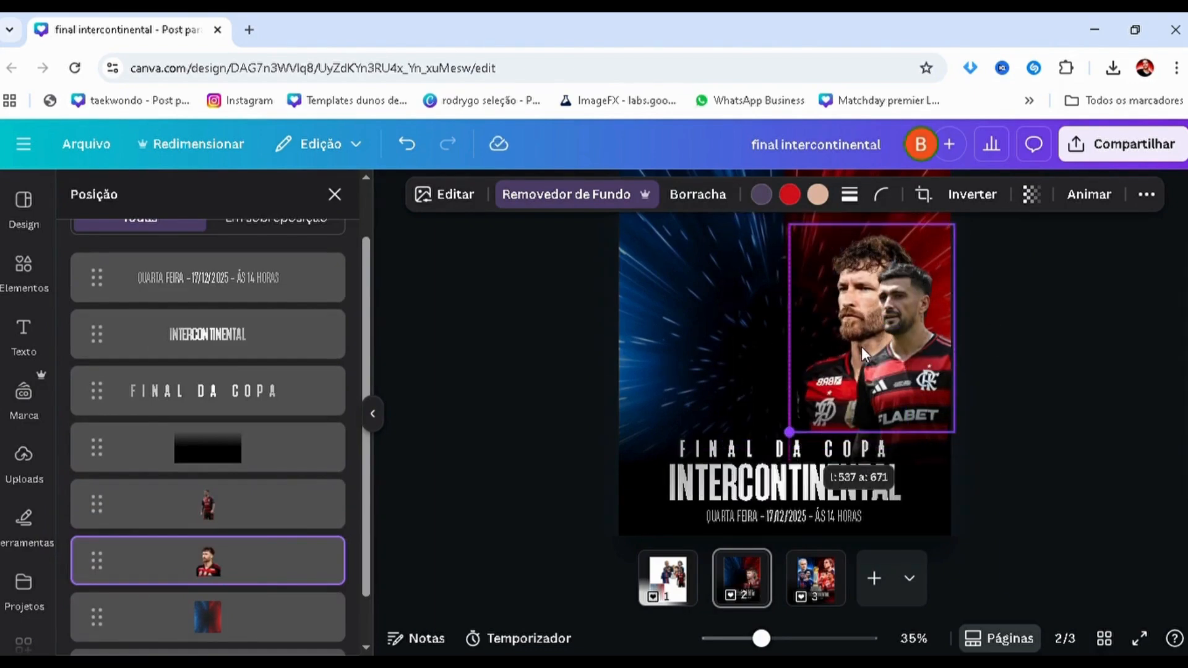
pyautogui.moveTo(861, 346); pyautogui.dragTo(844, 351)
pyautogui.click(546, 406)
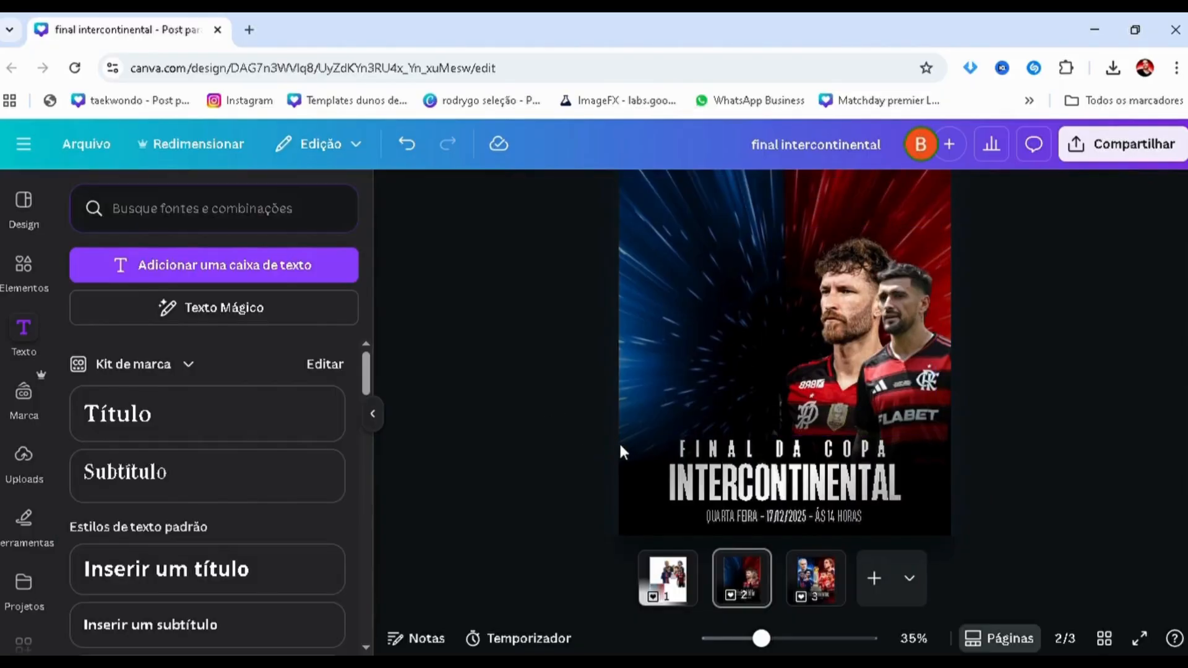
pyautogui.click(621, 485)
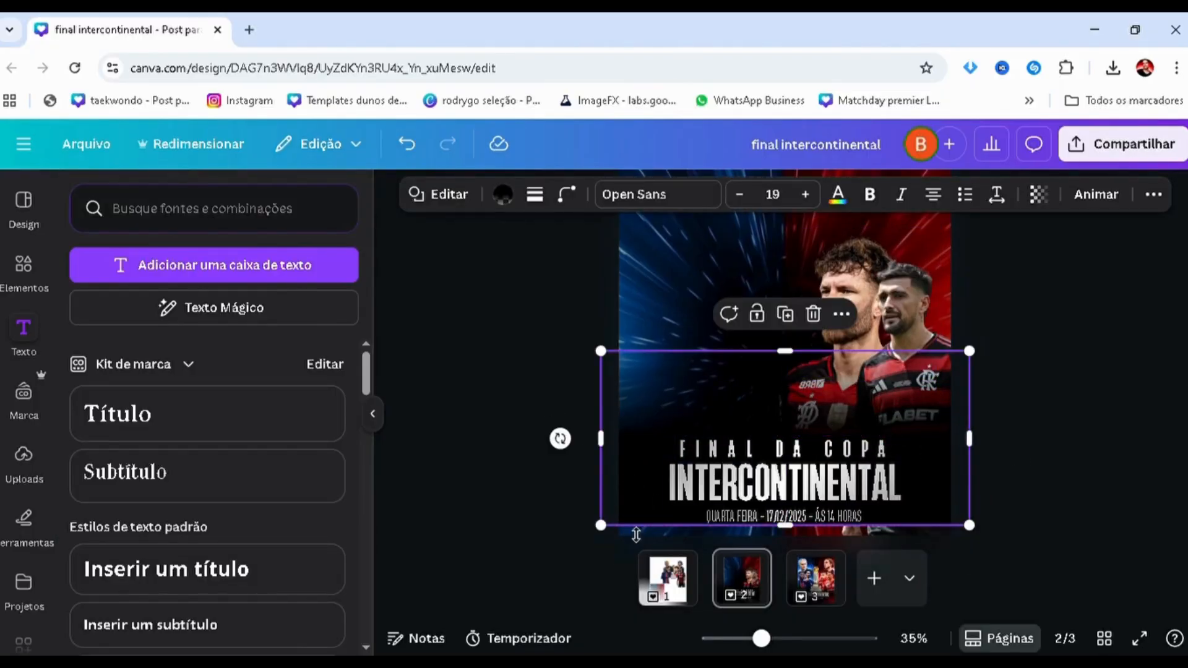
pyautogui.click(518, 495)
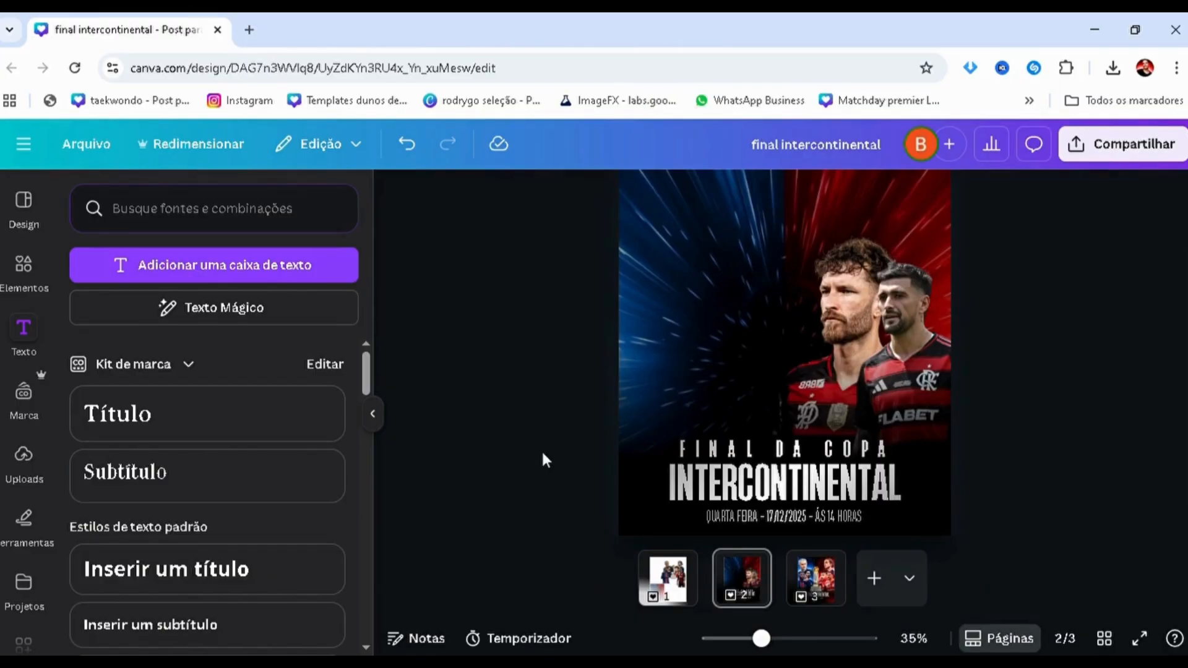
pyautogui.hotkey('ctrl', '-')
pyautogui.hotkey('ctrl', '+')
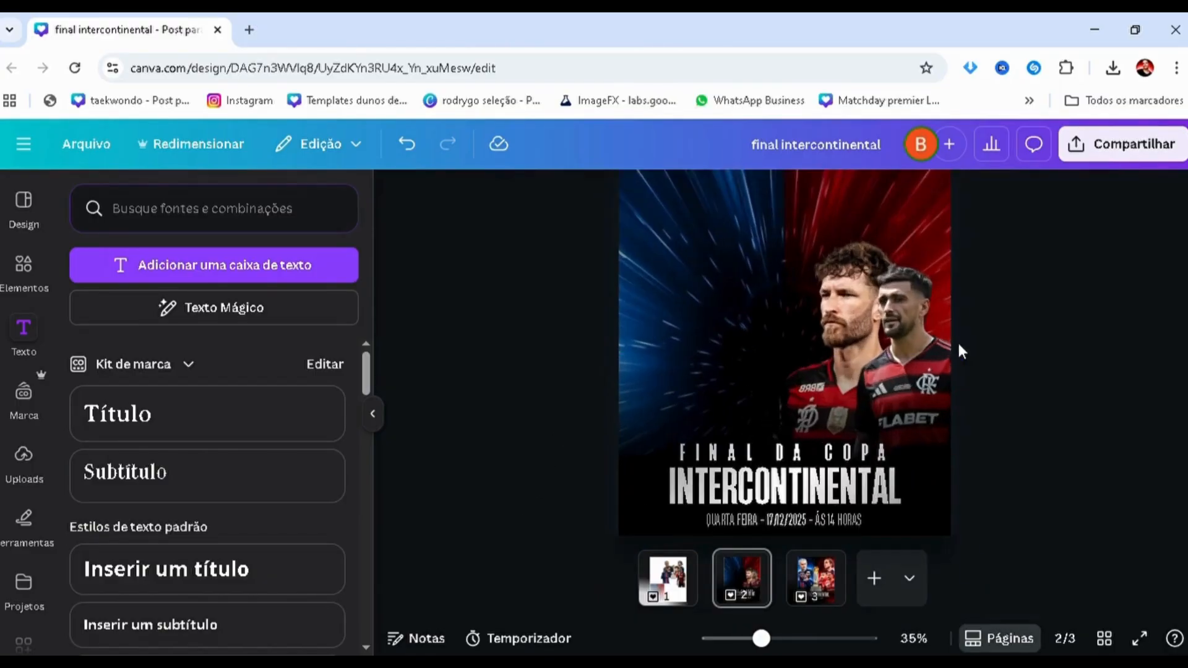
pyautogui.click(746, 588)
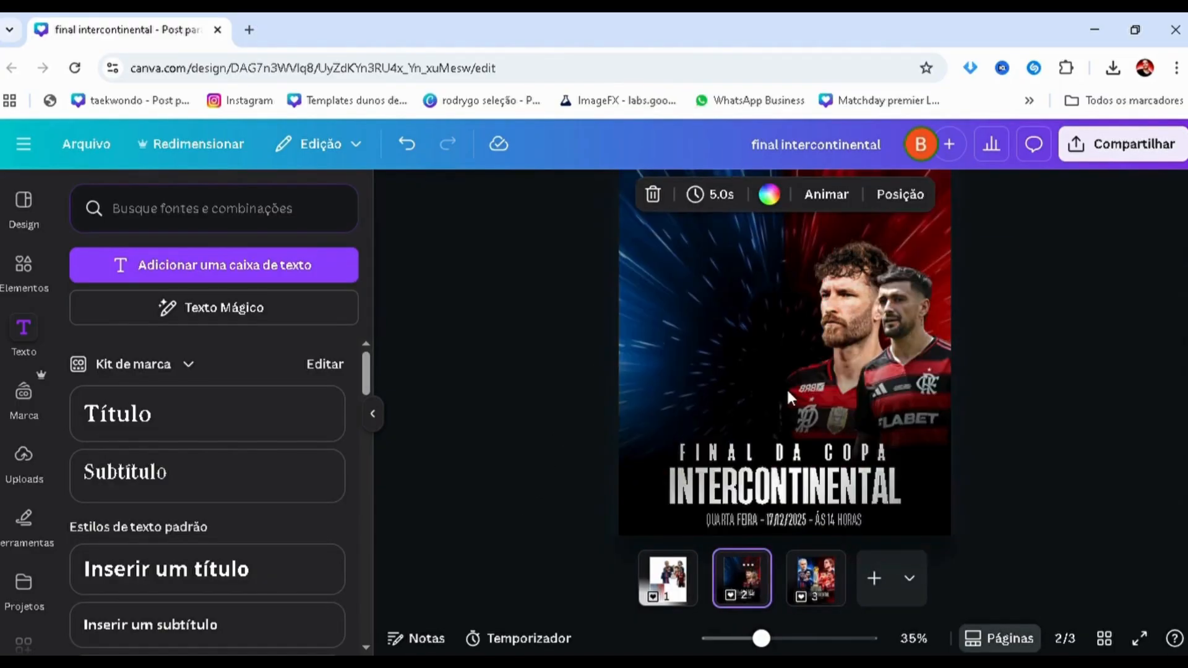
# - Enlarge the curly-haired player's cutout to about 616 × 770 and move it down so its base sinks into the black gradient
pyautogui.click(808, 264)
pyautogui.moveTo(774, 231); pyautogui.dragTo(744, 225)
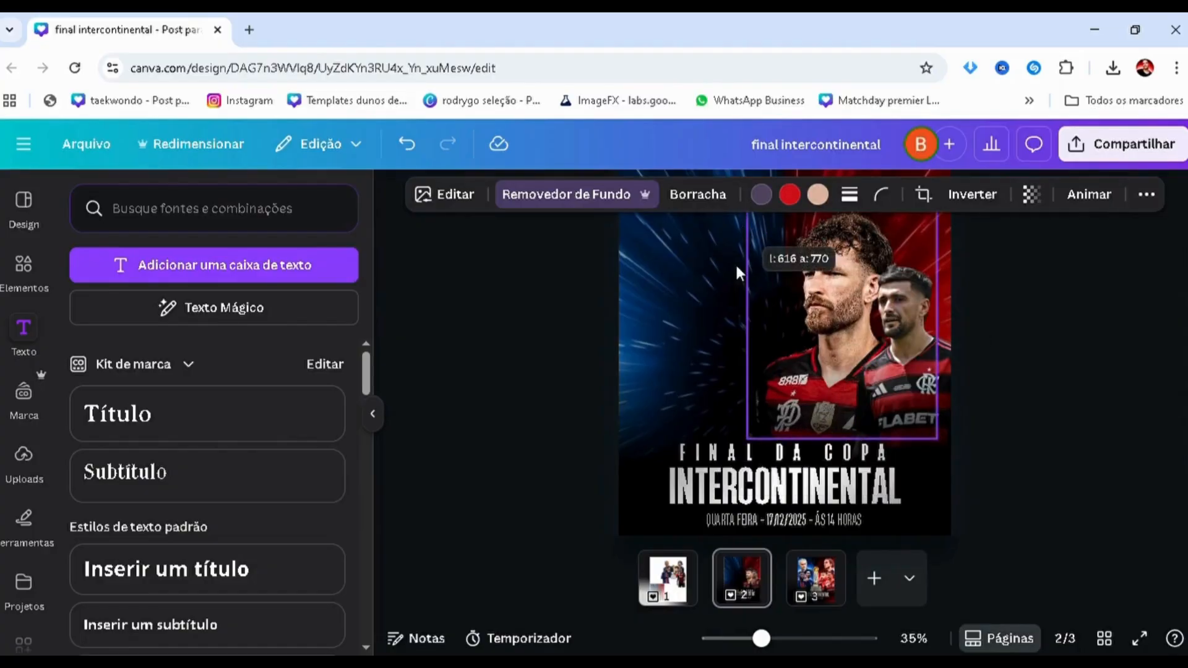
pyautogui.moveTo(788, 337); pyautogui.dragTo(793, 355)
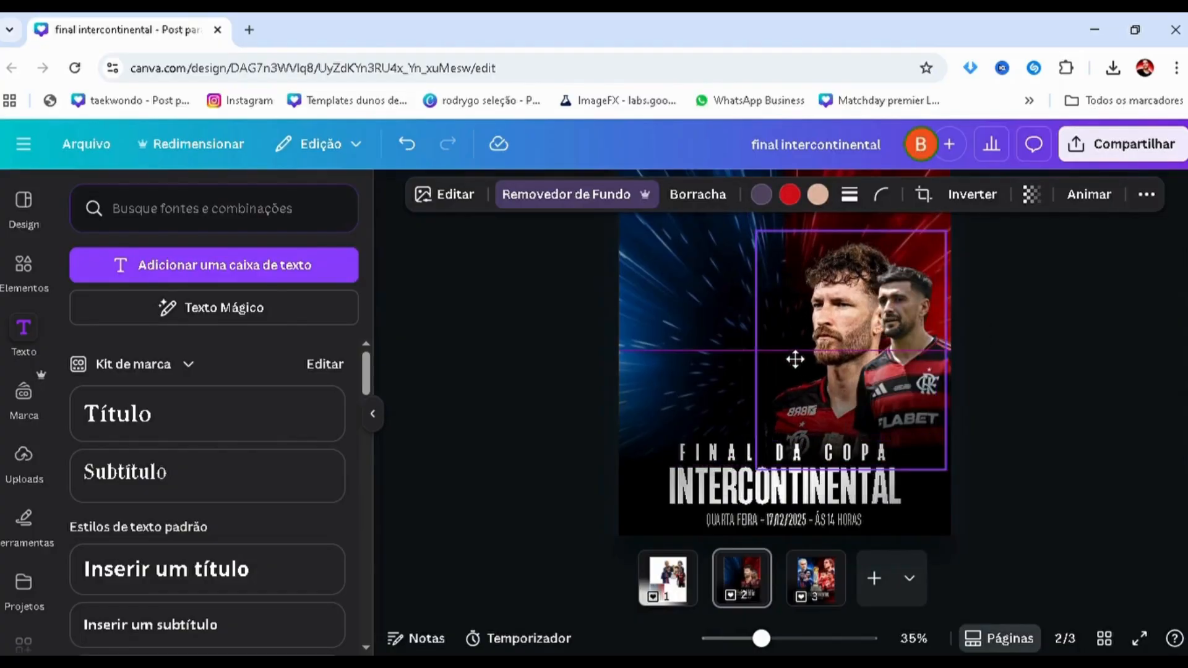
pyautogui.click(500, 371)
pyautogui.hotkey('ctrl', '-')
pyautogui.scroll(1, 507, 391)
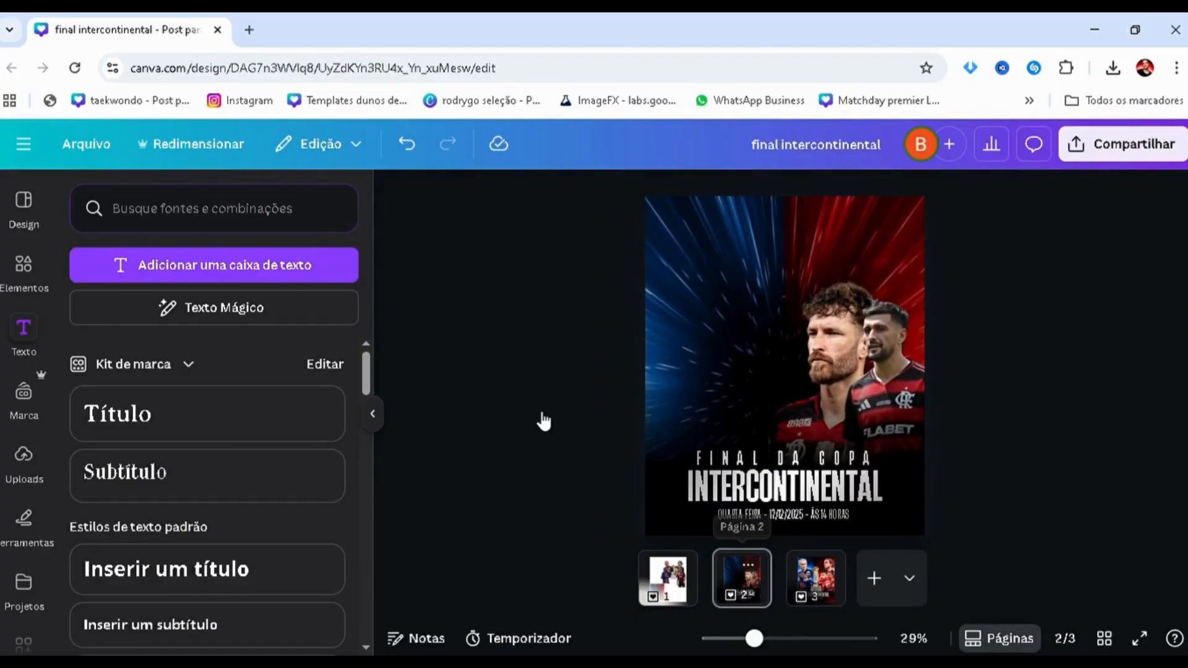
# - Copy the cutout of the long-haired man in the blue shirt from page 1 onto the poster on page 2
pyautogui.scroll(1, 882, 247)
pyautogui.click(885, 247)
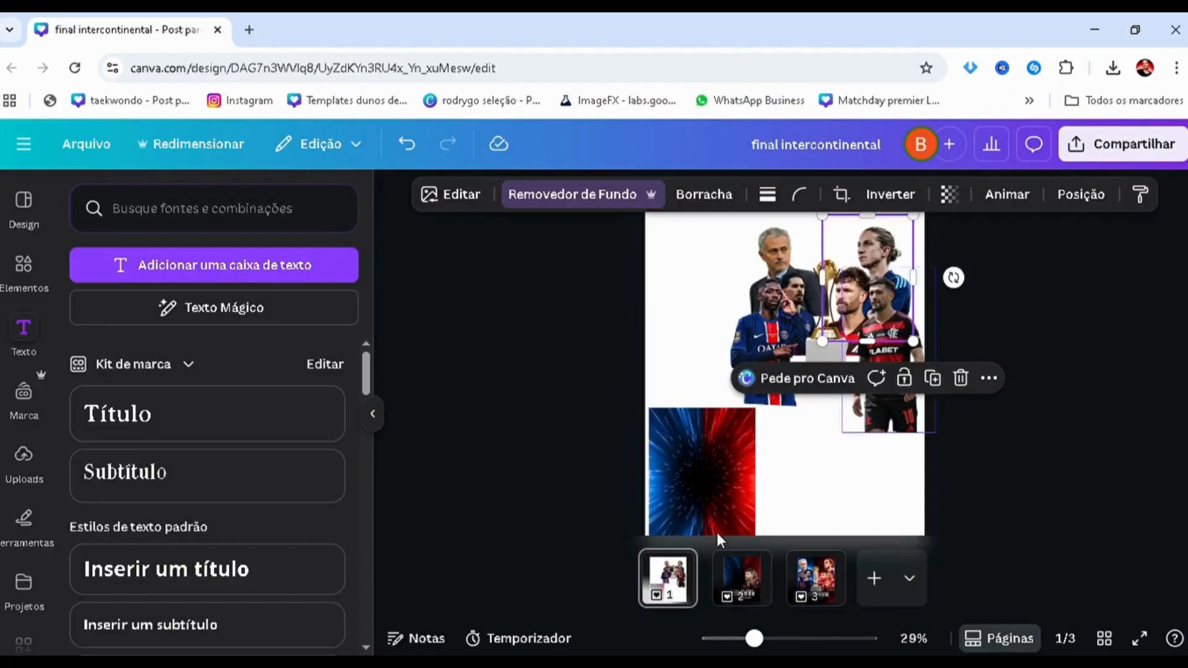
pyautogui.click(731, 584)
pyautogui.hotkey('ctrl', 'v')
# - Layer the long-haired man beneath both Flamengo players, then enlarge him and place him above them in the poster's upper right
pyautogui.hotkey('alt', '1')
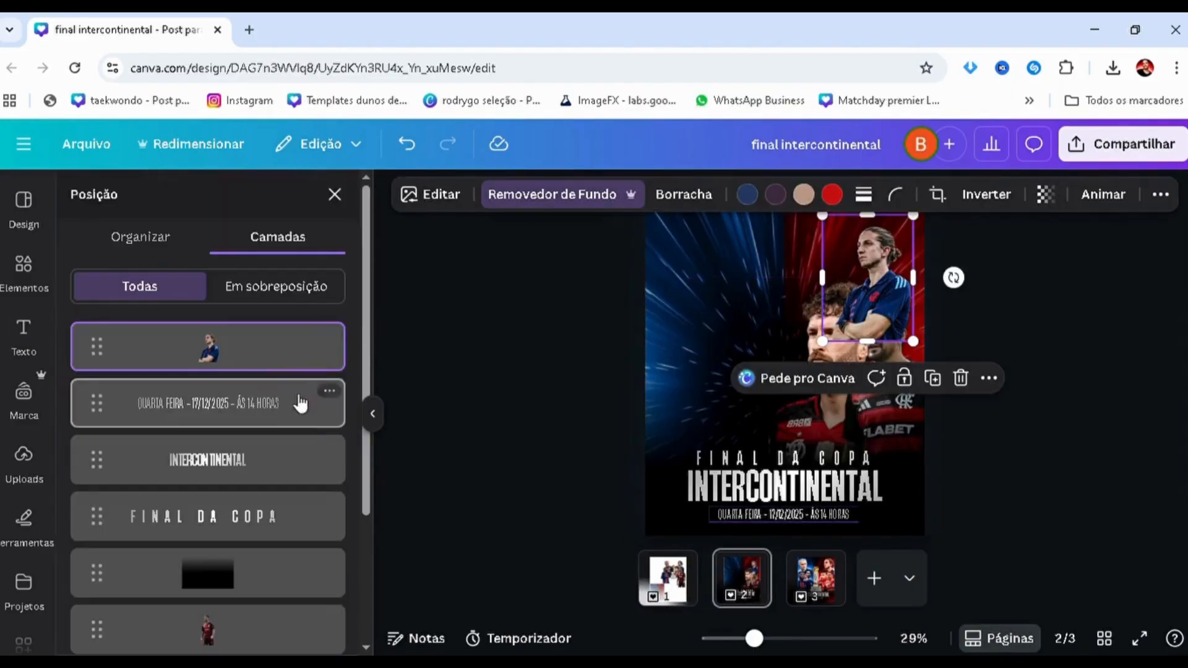
pyautogui.moveTo(260, 356); pyautogui.dragTo(220, 560)
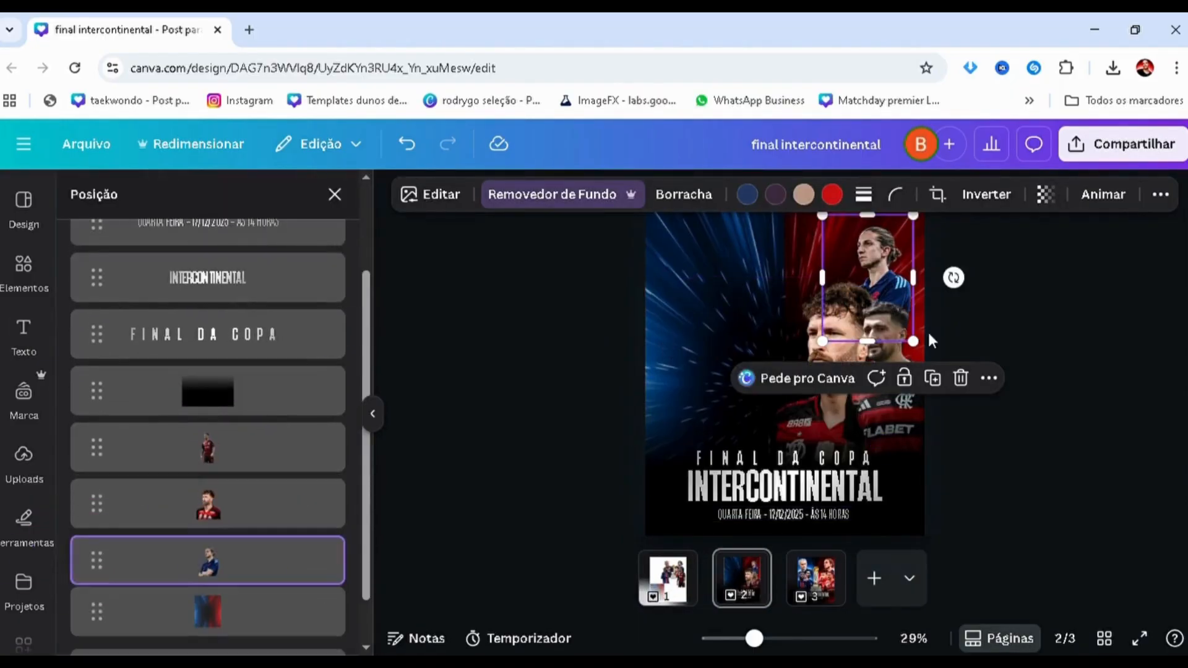
pyautogui.moveTo(829, 342)
pyautogui.mouseDown()
pyautogui.moveTo(769, 419)
pyautogui.moveTo(782, 394)
pyautogui.moveTo(839, 364)
pyautogui.moveTo(825, 348)
pyautogui.mouseUp()
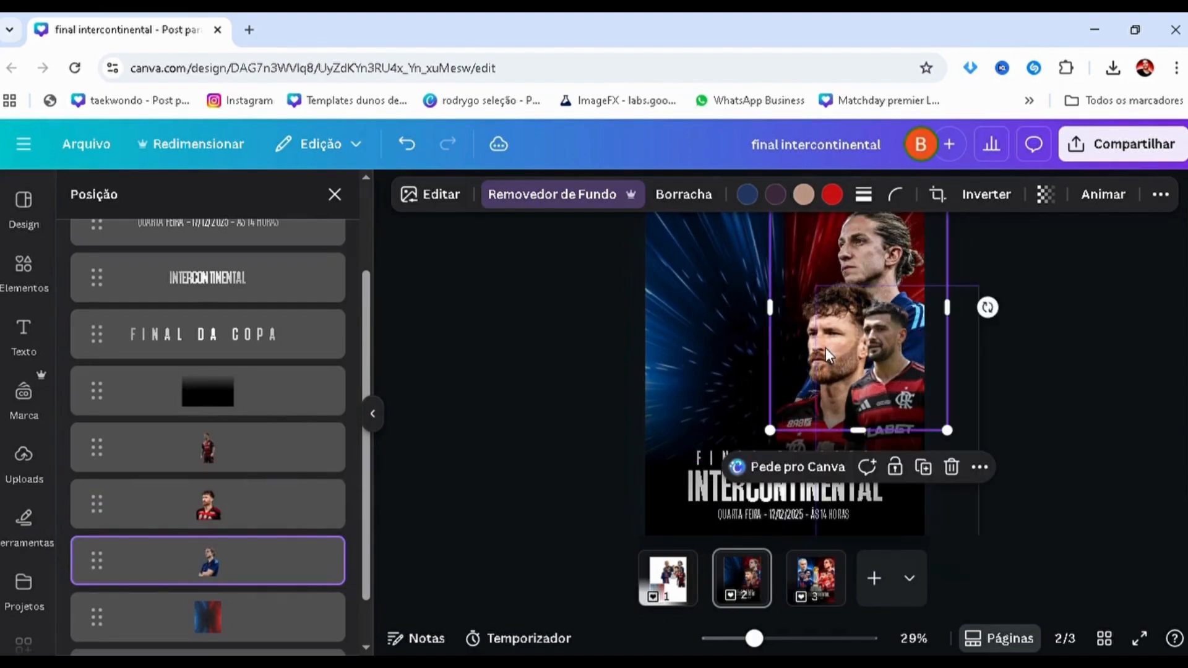
pyautogui.scroll(1, 806, 296)
pyautogui.moveTo(806, 296)
pyautogui.mouseDown()
pyautogui.moveTo(824, 297)
pyautogui.moveTo(815, 299)
pyautogui.mouseUp()
pyautogui.click(334, 194)
# - Slightly shrink the curly-haired player and reposition him beside the standing player, below the long-haired man, using page 3 as reference
pyautogui.click(799, 362)
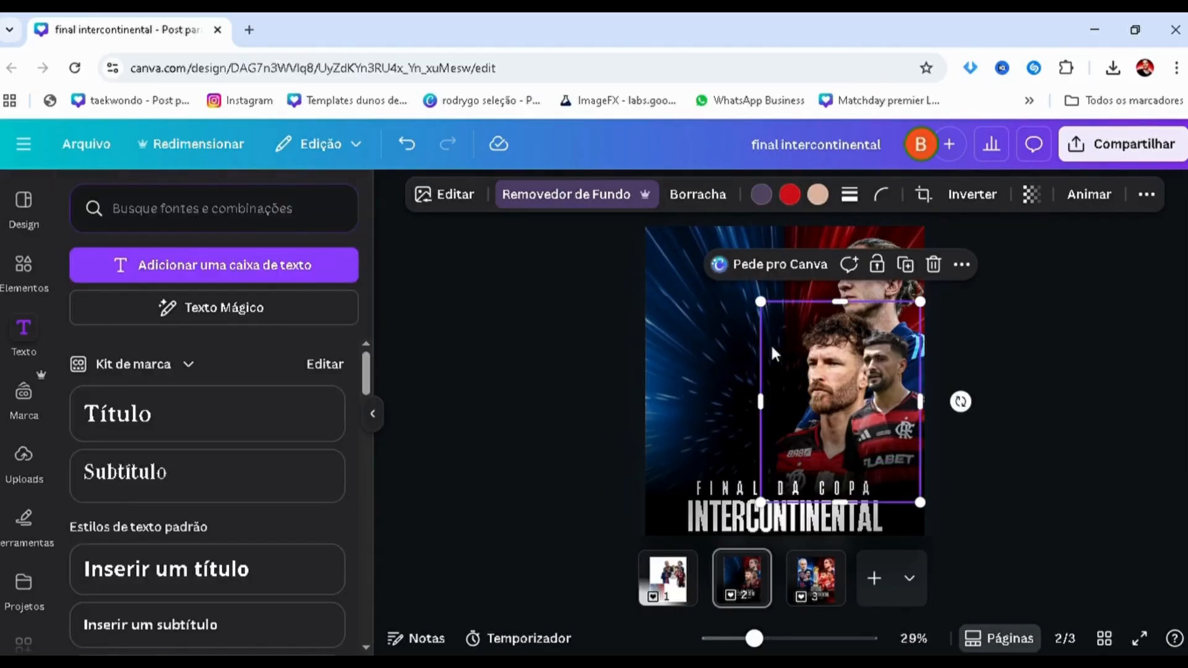
pyautogui.scroll(-1, 935, 313)
pyautogui.scroll(1, 924, 283)
pyautogui.moveTo(925, 314); pyautogui.dragTo(920, 319)
pyautogui.moveTo(819, 414); pyautogui.dragTo(818, 406)
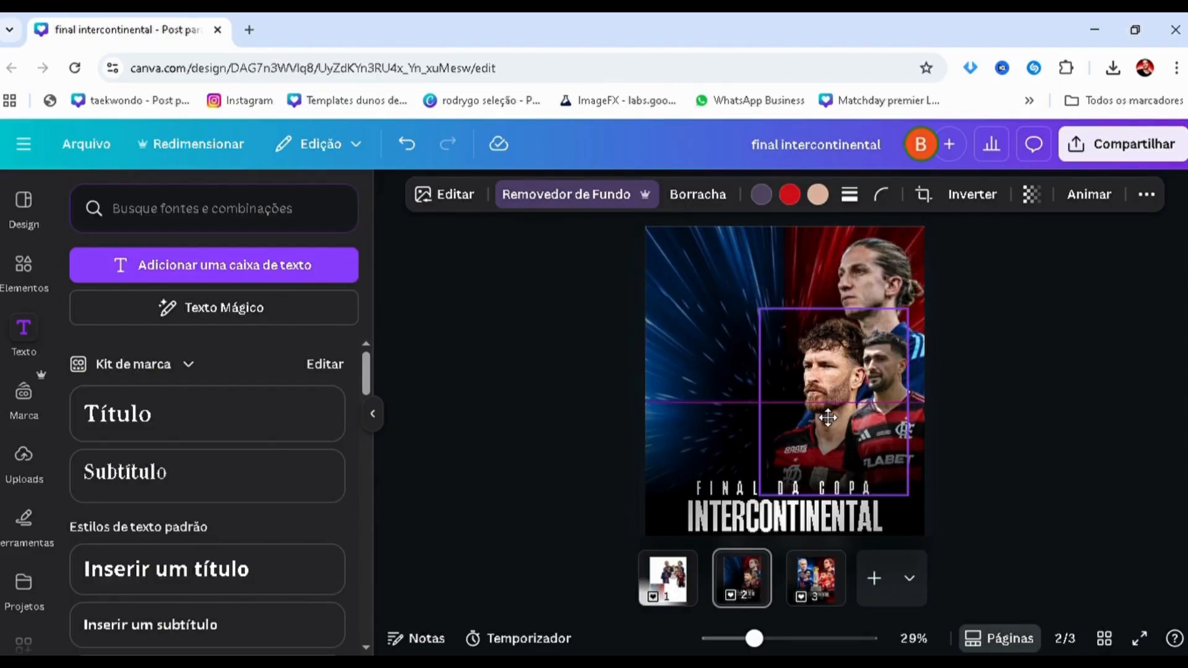
pyautogui.click(604, 433)
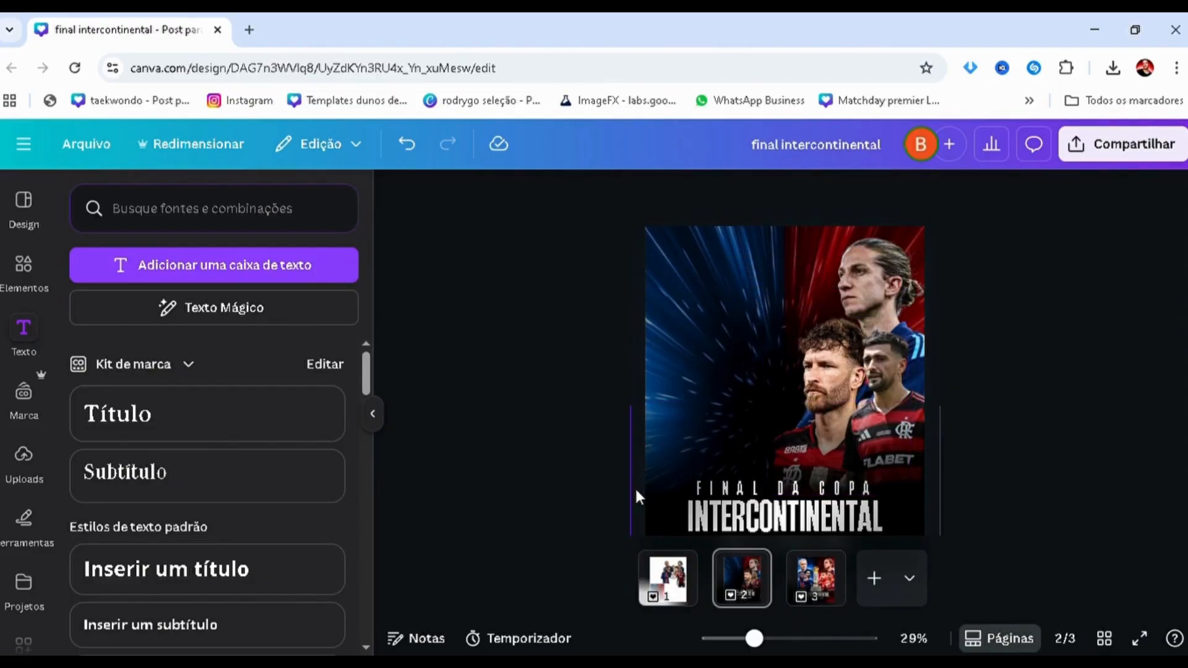
pyautogui.click(813, 597)
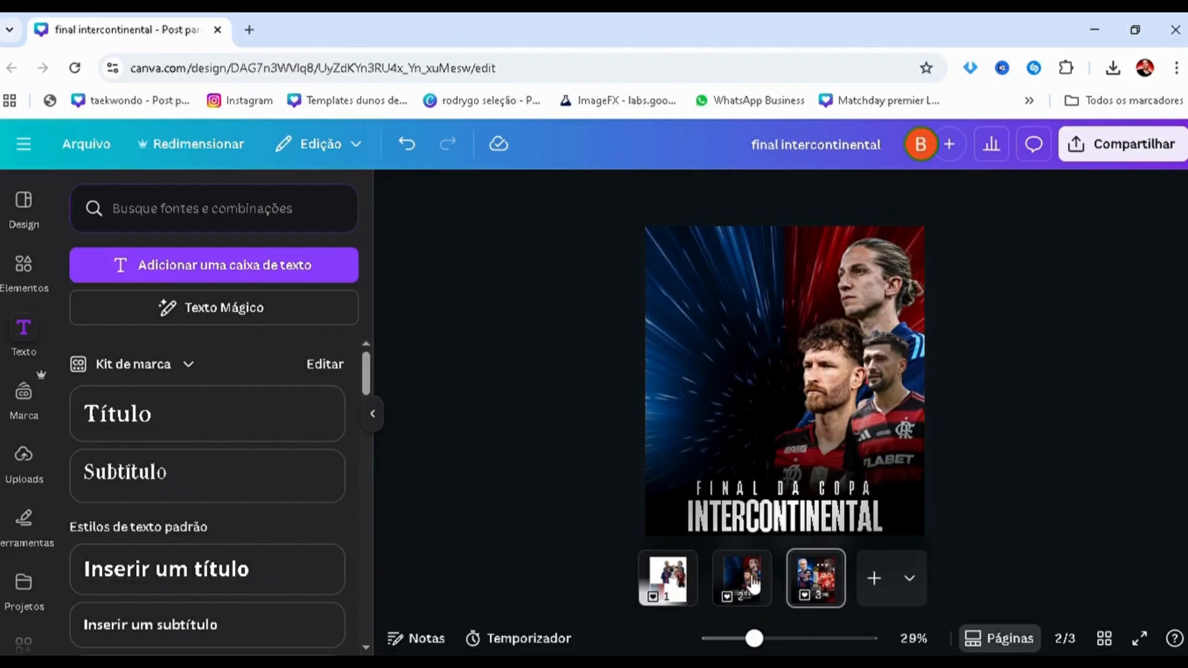
pyautogui.click(746, 590)
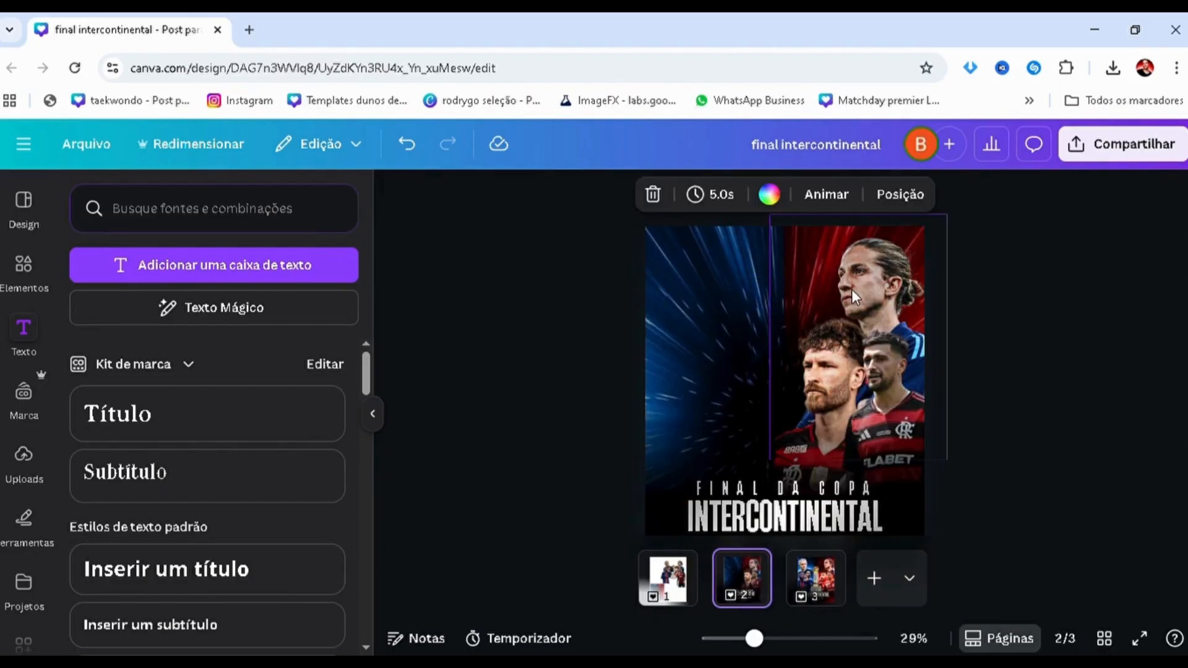
pyautogui.click(894, 261)
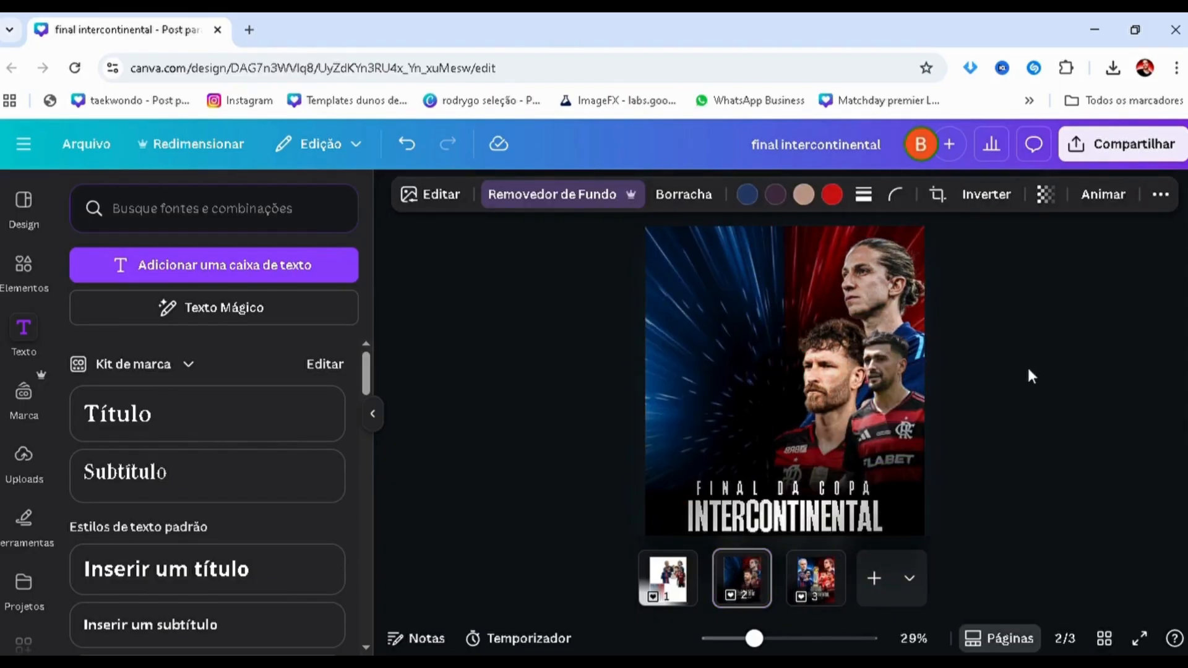
pyautogui.click(1027, 365)
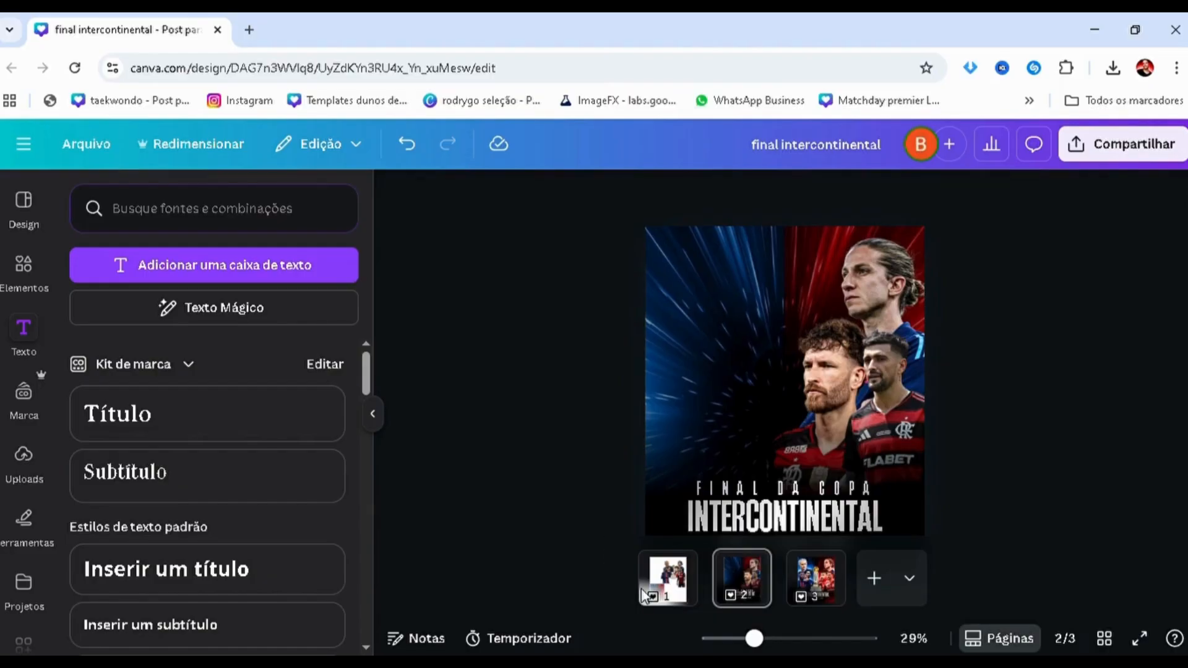
# - Copy the cutout of the player pointing at his head in the blue and red shirt from page 1 onto page 2
pyautogui.click(667, 579)
pyautogui.click(761, 362)
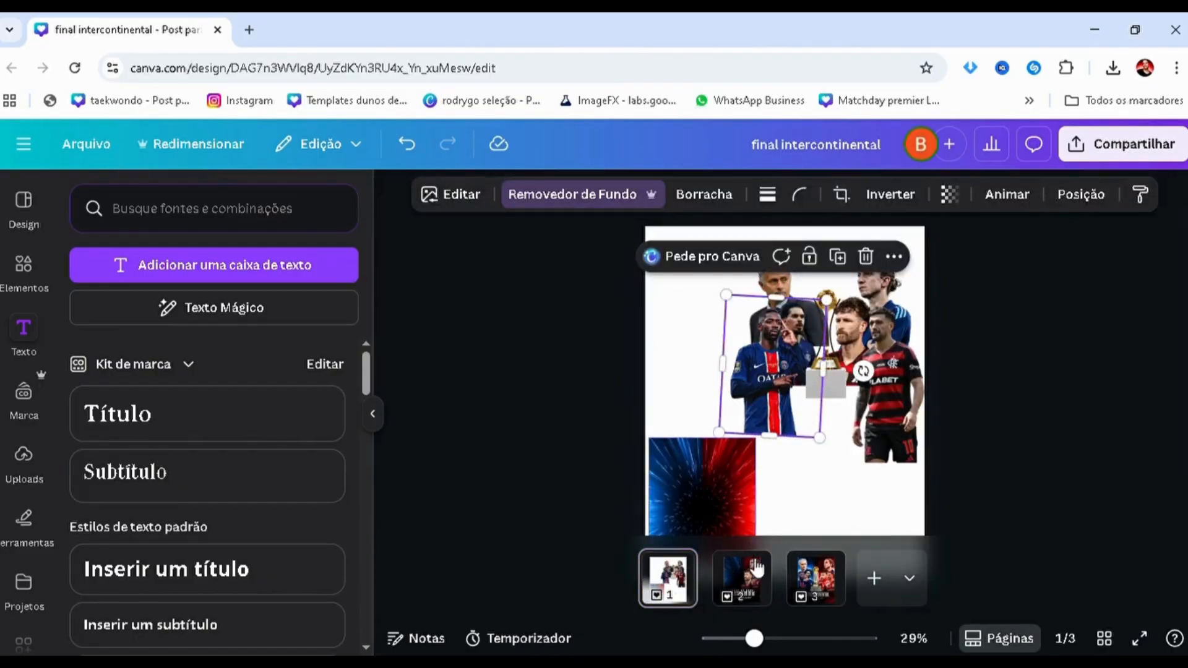
pyautogui.click(742, 578)
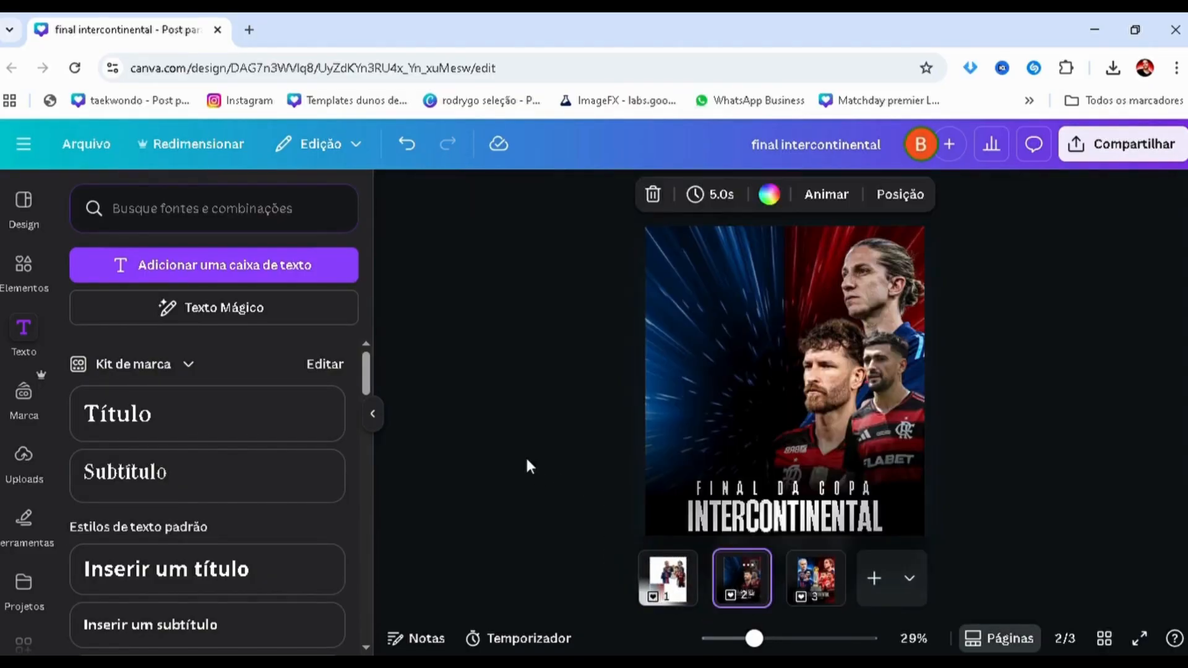
# - Layer the pointing player directly above the background image, then enlarge him and place him at the poster's lower left edge
pyautogui.hotkey('alt', '1')
pyautogui.moveTo(149, 345); pyautogui.dragTo(160, 560)
pyautogui.moveTo(752, 394); pyautogui.dragTo(655, 429)
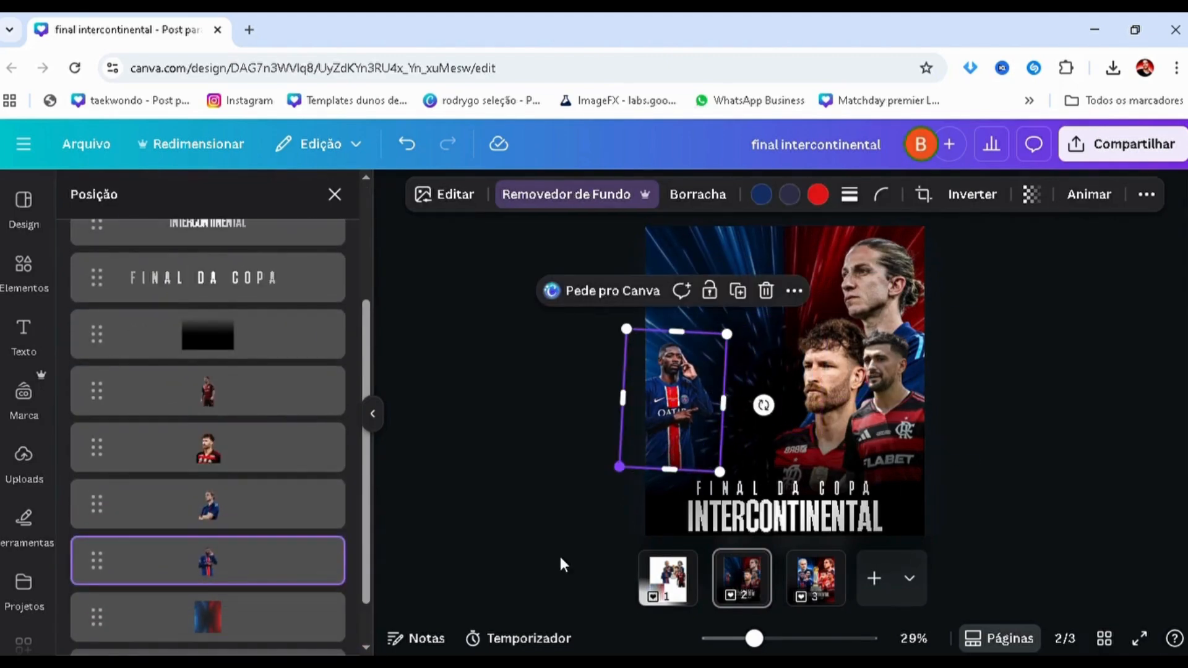
pyautogui.moveTo(626, 329); pyautogui.dragTo(530, 316)
pyautogui.moveTo(588, 357); pyautogui.dragTo(651, 382)
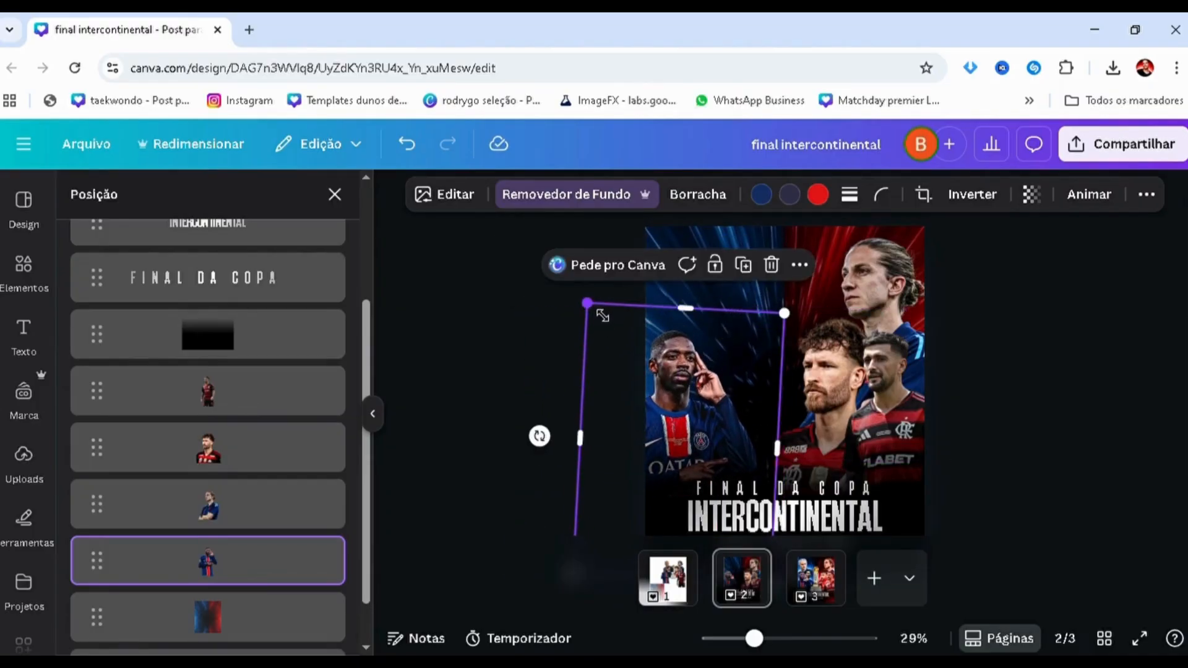
pyautogui.moveTo(603, 315); pyautogui.dragTo(606, 322)
pyautogui.click(433, 397)
# - Copy the cutout of the dark-haired player in the navy shirt from page 1 onto page 2
pyautogui.click(663, 585)
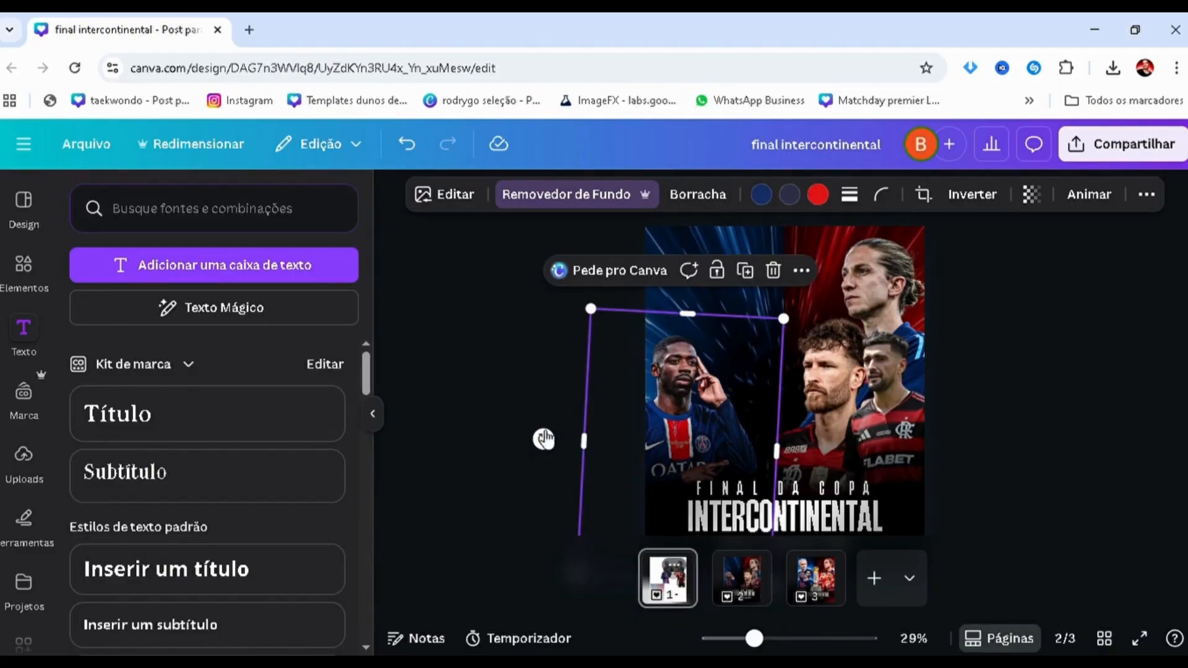
pyautogui.hotkey('alt', '1')
pyautogui.scroll(-3, 176, 432)
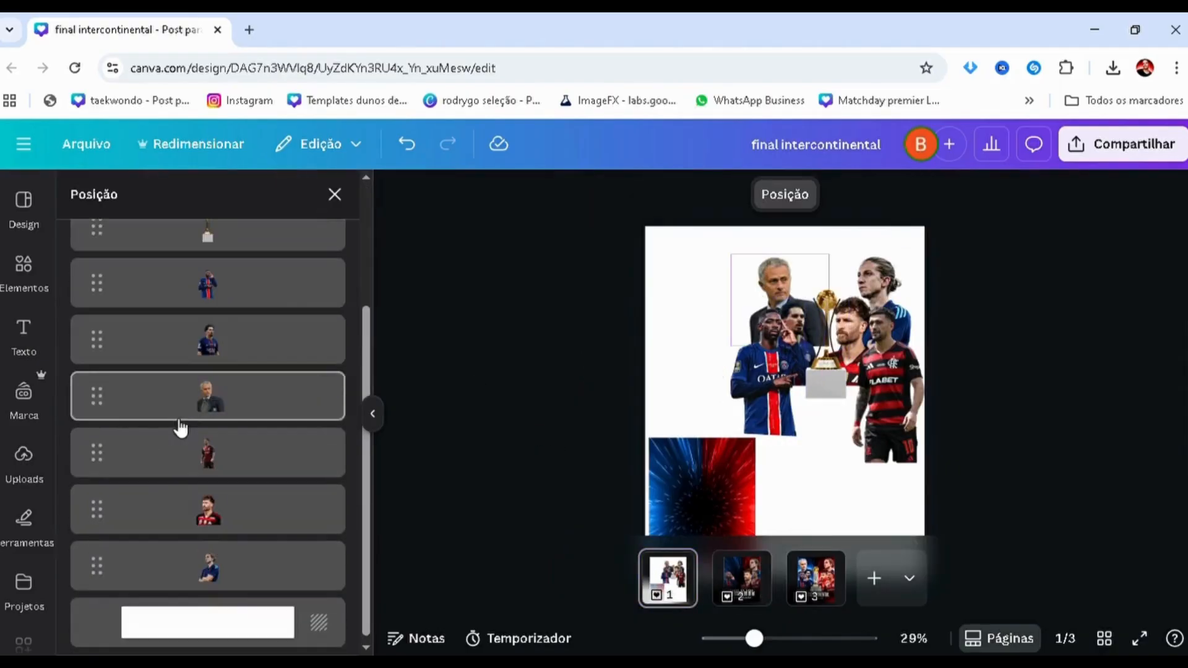
pyautogui.click(257, 342)
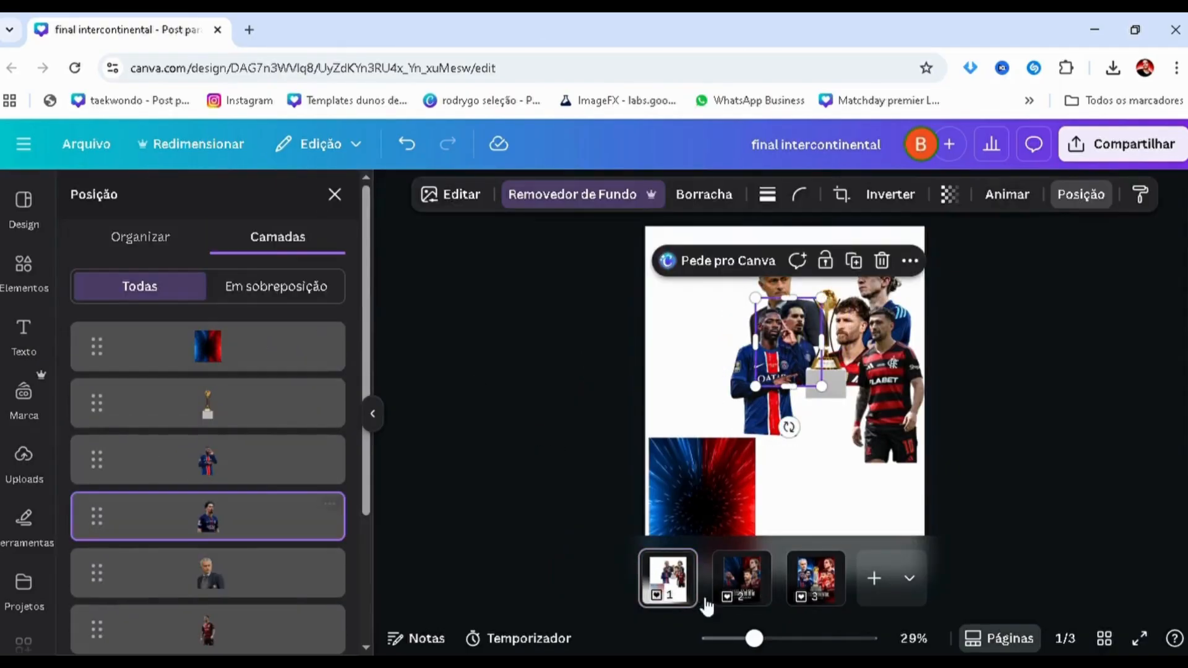
pyautogui.click(742, 578)
pyautogui.click(335, 194)
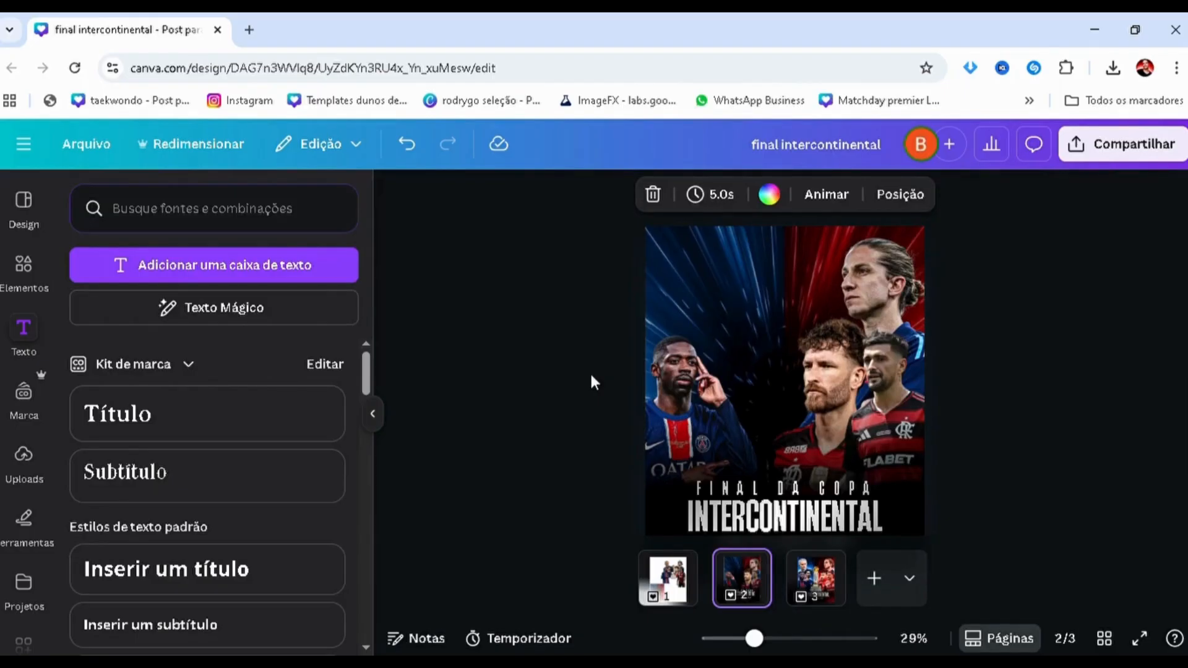
pyautogui.hotkey('ctrl', 'v')
# - Layer the dark-haired player directly above the background image, then enlarge him and place him beside the pointing player
pyautogui.hotkey('alt', '1')
pyautogui.moveTo(206, 347); pyautogui.dragTo(205, 557)
pyautogui.moveTo(755, 386)
pyautogui.mouseDown()
pyautogui.moveTo(687, 477)
pyautogui.moveTo(754, 408)
pyautogui.moveTo(761, 414)
pyautogui.moveTo(762, 397)
pyautogui.mouseUp()
pyautogui.click(532, 382)
pyautogui.click(528, 384)
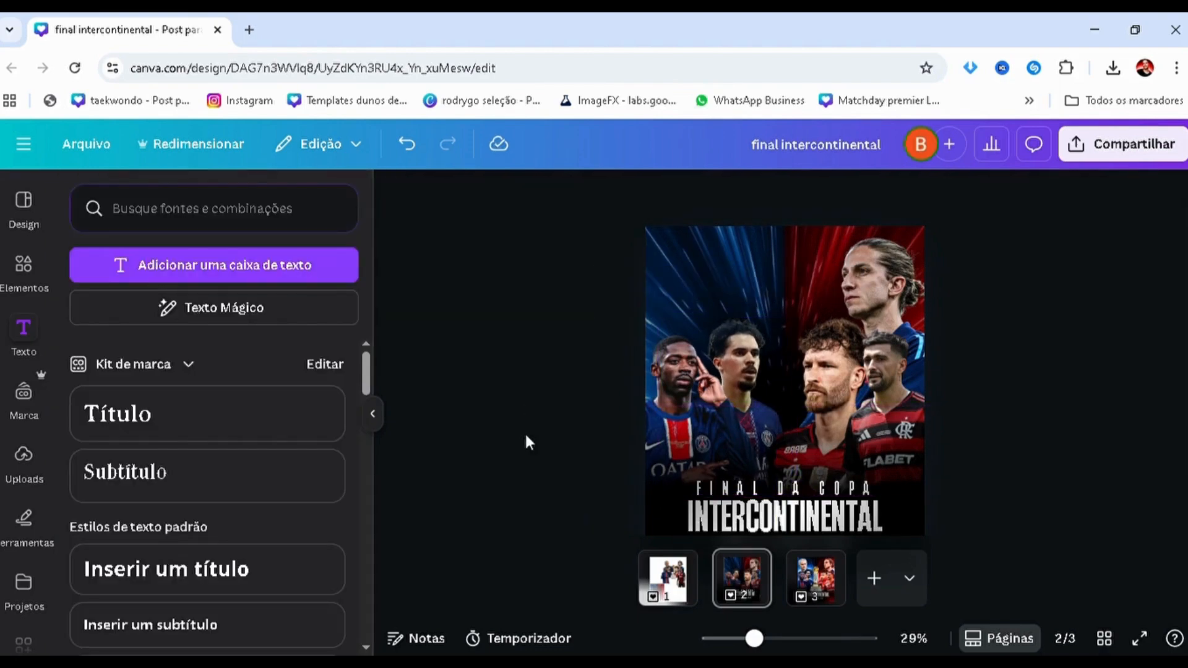
# - Move the curly-haired player closer to the standing Flamengo player, using page 3 as reference
pyautogui.click(820, 596)
pyautogui.click(740, 578)
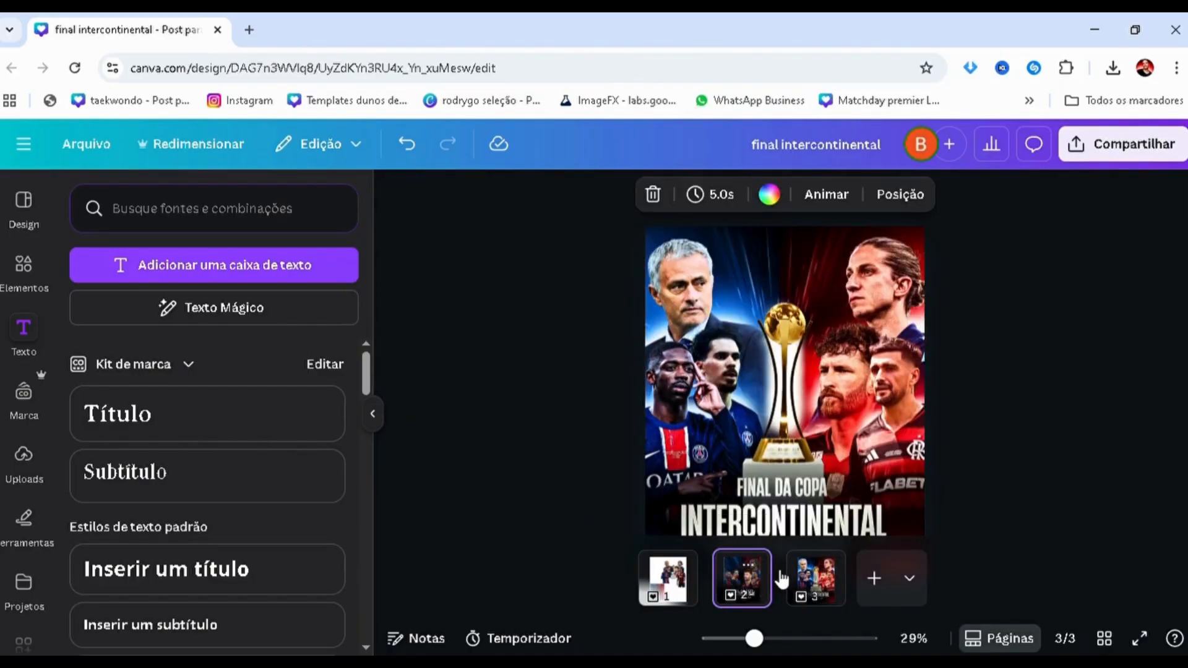
pyautogui.click(812, 580)
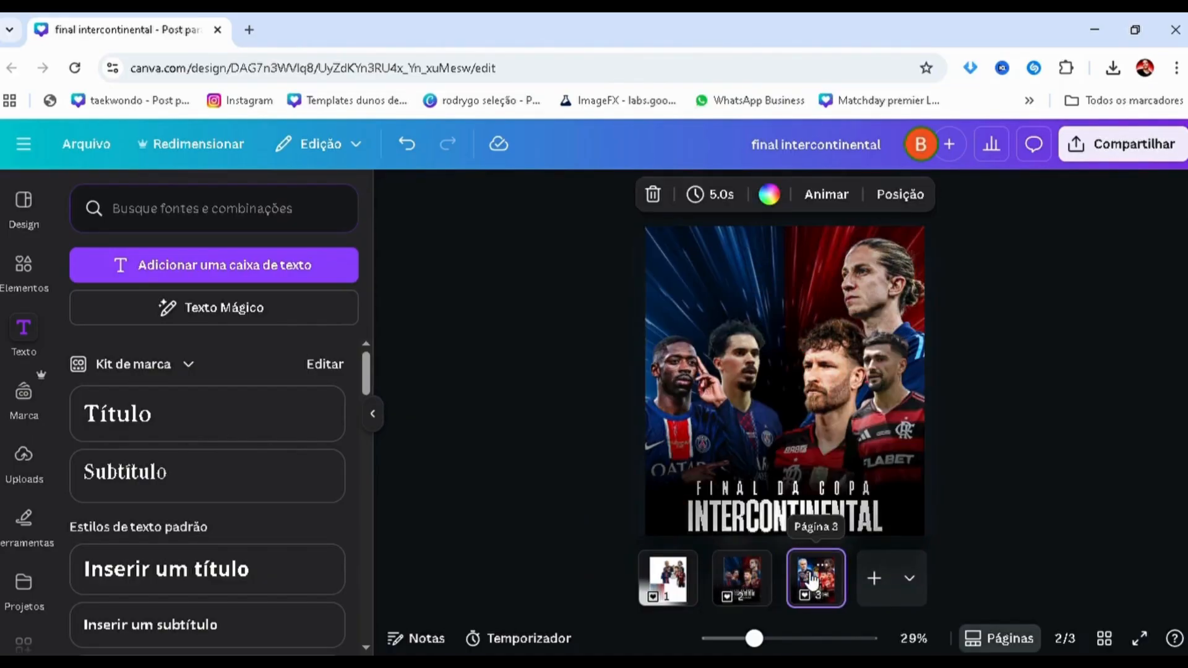
pyautogui.click(748, 566)
pyautogui.click(517, 424)
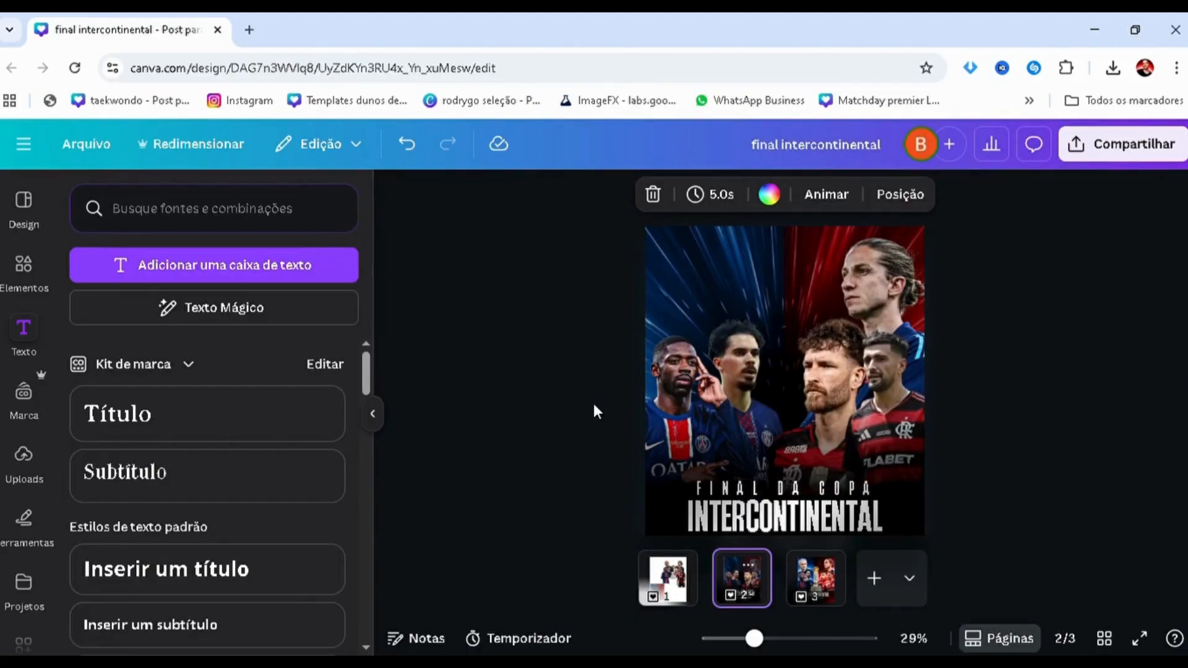
pyautogui.click(900, 194)
pyautogui.scroll(-3, 260, 489)
pyautogui.click(252, 530)
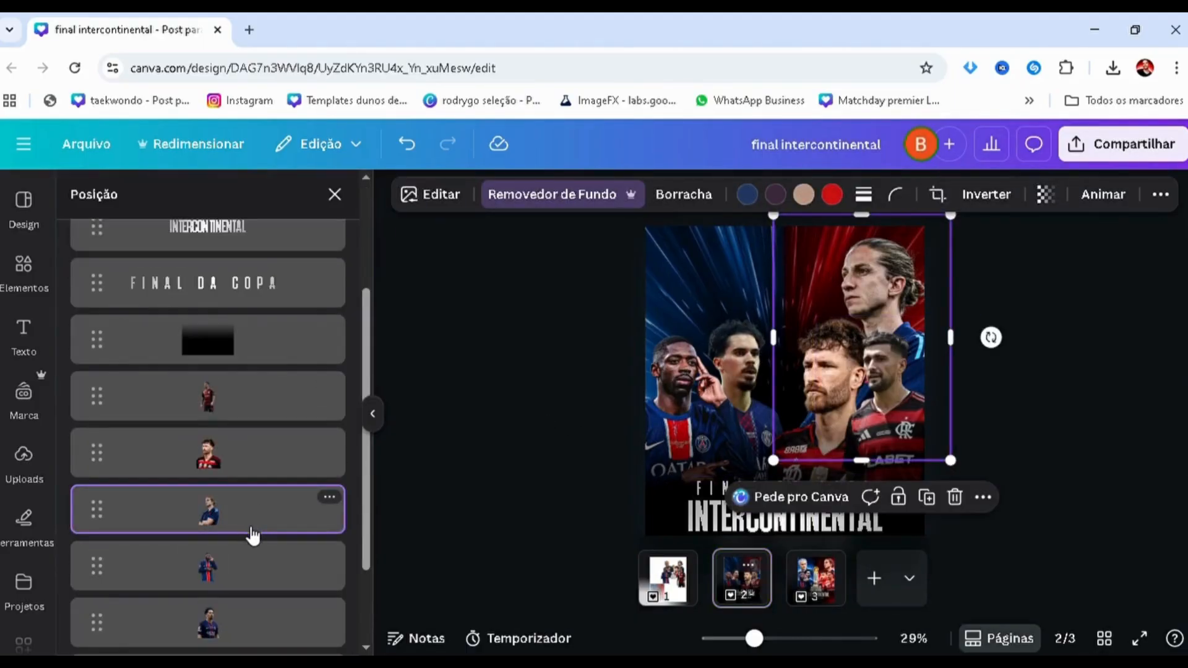
pyautogui.scroll(-1, 247, 477)
pyautogui.scroll(1, 241, 456)
pyautogui.click(807, 419)
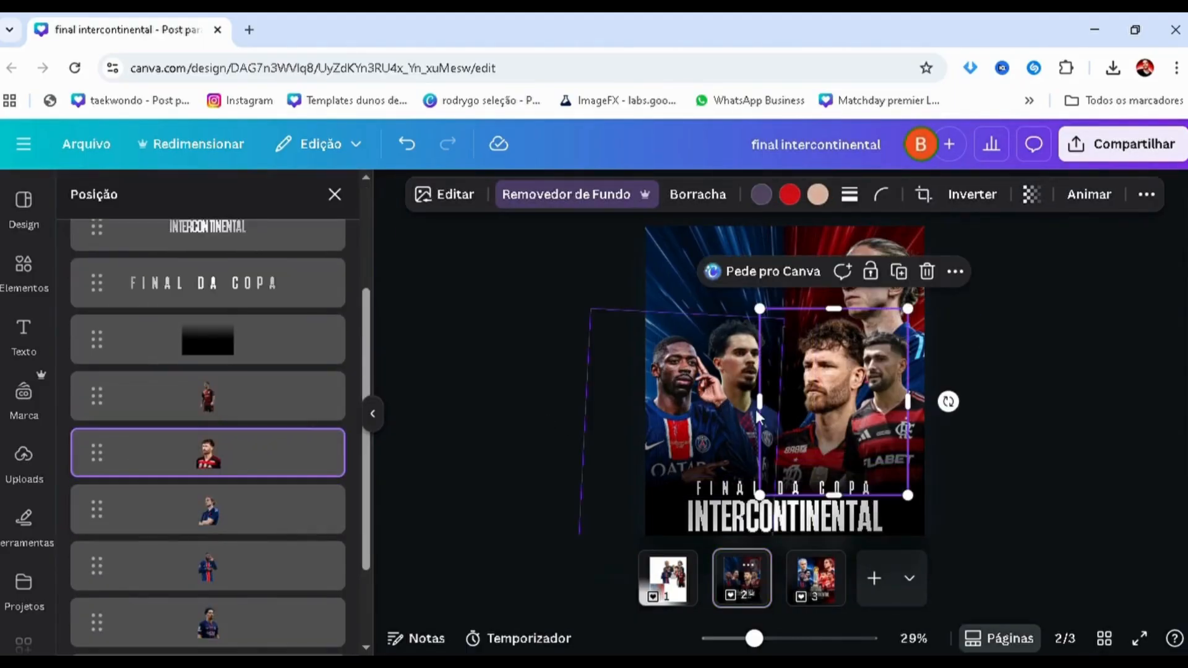
pyautogui.moveTo(808, 419); pyautogui.dragTo(808, 450)
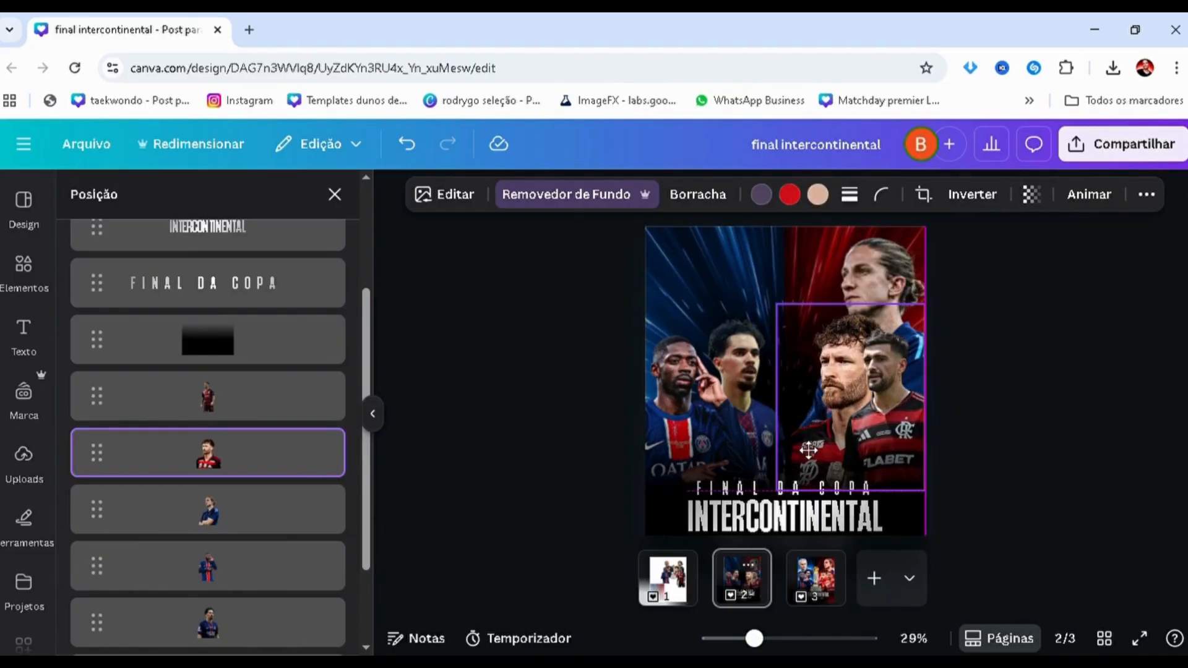
# - Slightly shrink the dark-haired player in the navy shirt and reposition him closer behind the pointing player
pyautogui.click(681, 451)
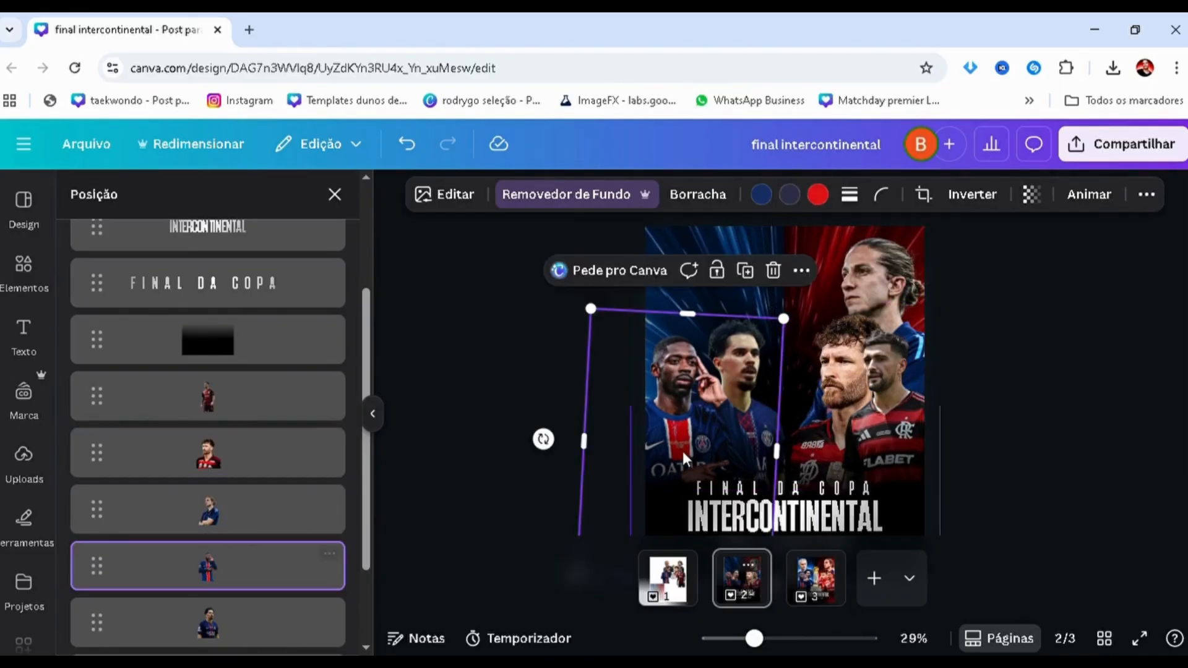
pyautogui.moveTo(676, 440); pyautogui.dragTo(674, 438)
pyautogui.click(682, 413)
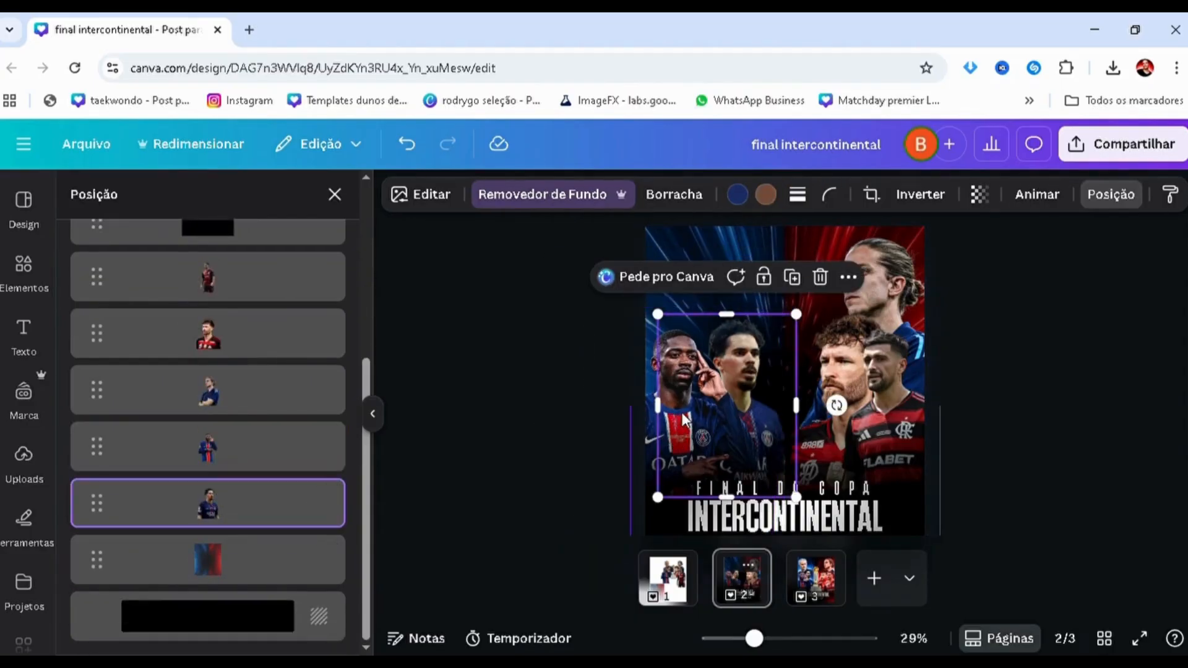
pyautogui.moveTo(658, 496)
pyautogui.mouseDown()
pyautogui.moveTo(664, 466)
pyautogui.moveTo(710, 459)
pyautogui.moveTo(700, 447)
pyautogui.moveTo(647, 493)
pyautogui.mouseUp()
pyautogui.moveTo(692, 473); pyautogui.dragTo(699, 474)
pyautogui.click(520, 451)
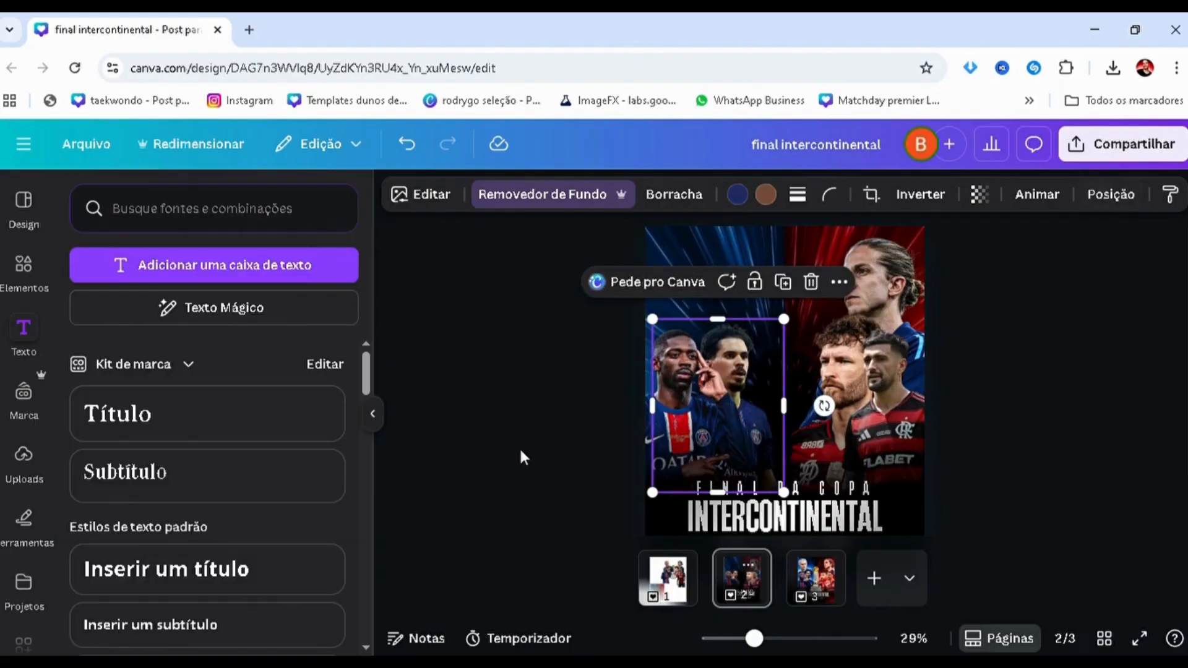
# - Copy the grey-haired coach's cutout from page 1 onto page 2
pyautogui.click(639, 596)
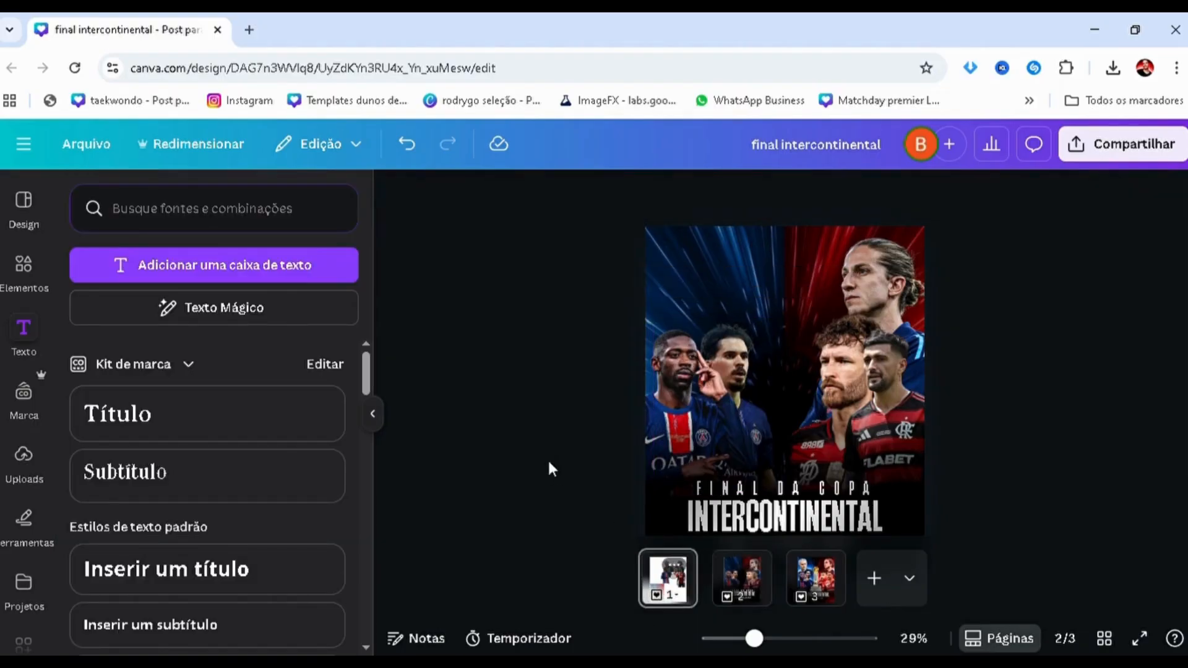
pyautogui.click(752, 311)
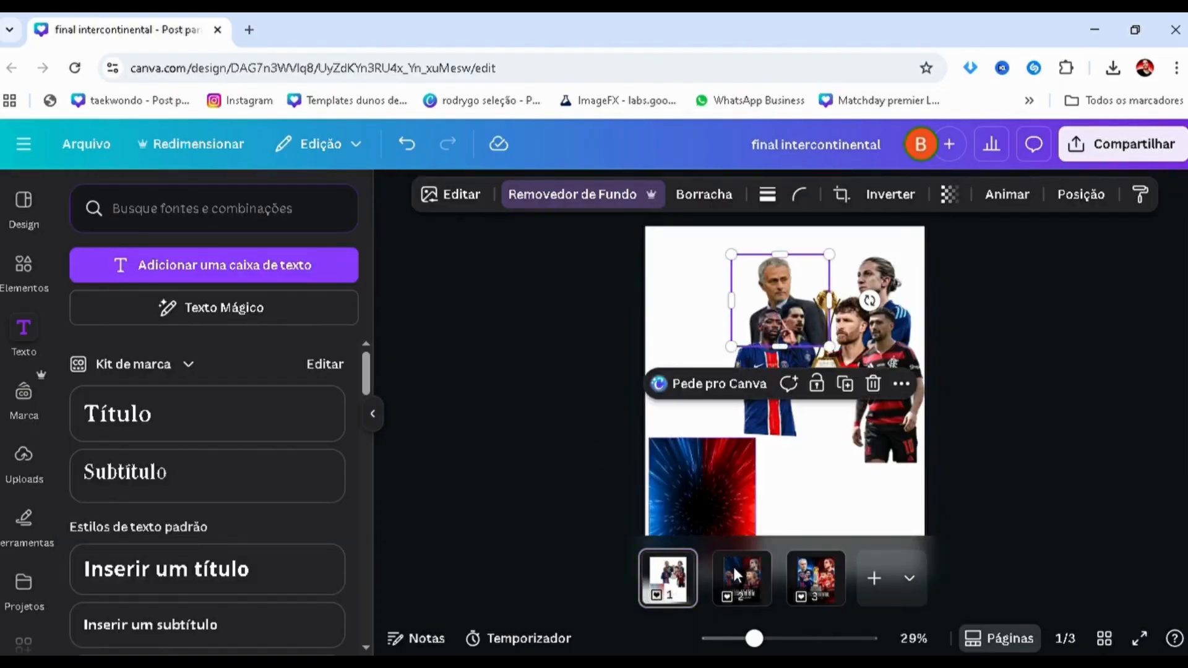
pyautogui.click(513, 374)
pyautogui.click(771, 599)
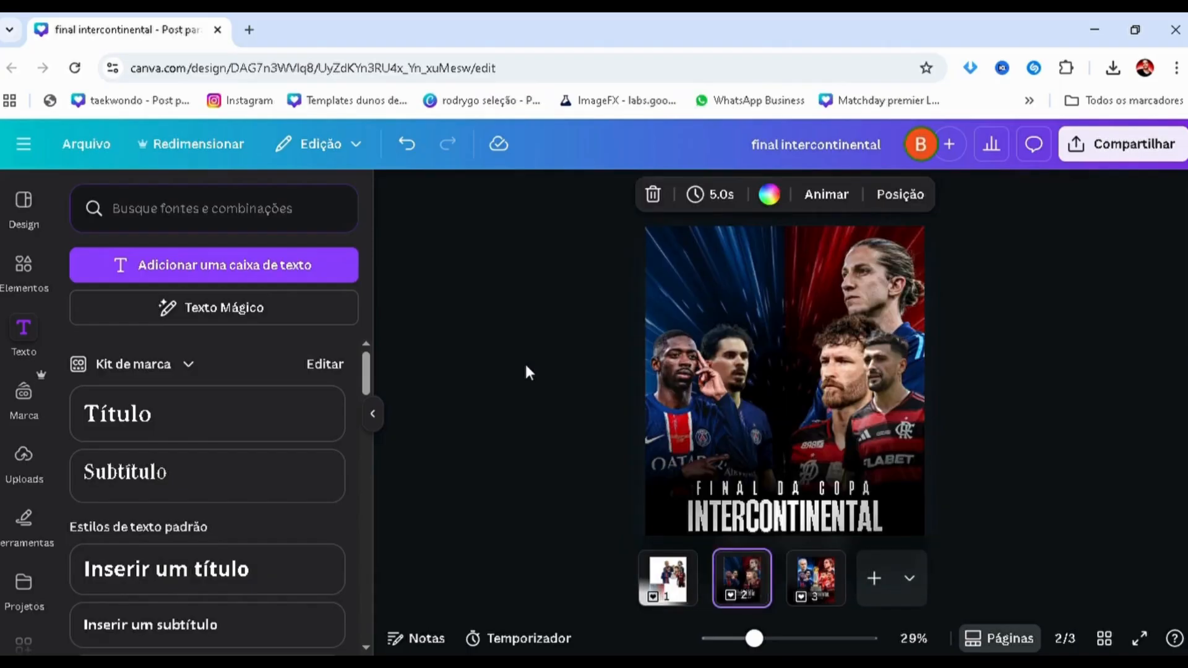
# - Layer the grey-haired coach directly above the background image, then enlarge him and place him in the poster's upper left
pyautogui.hotkey('alt', '1')
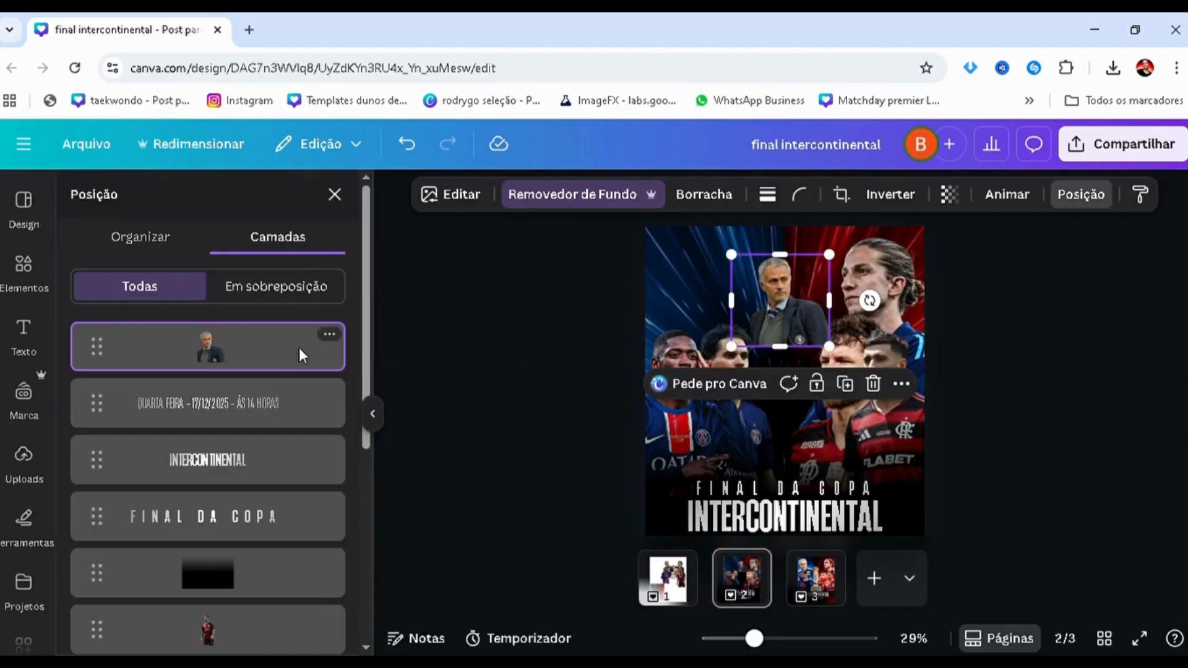
pyautogui.scroll(-2, 180, 366)
pyautogui.scroll(-4, 198, 545)
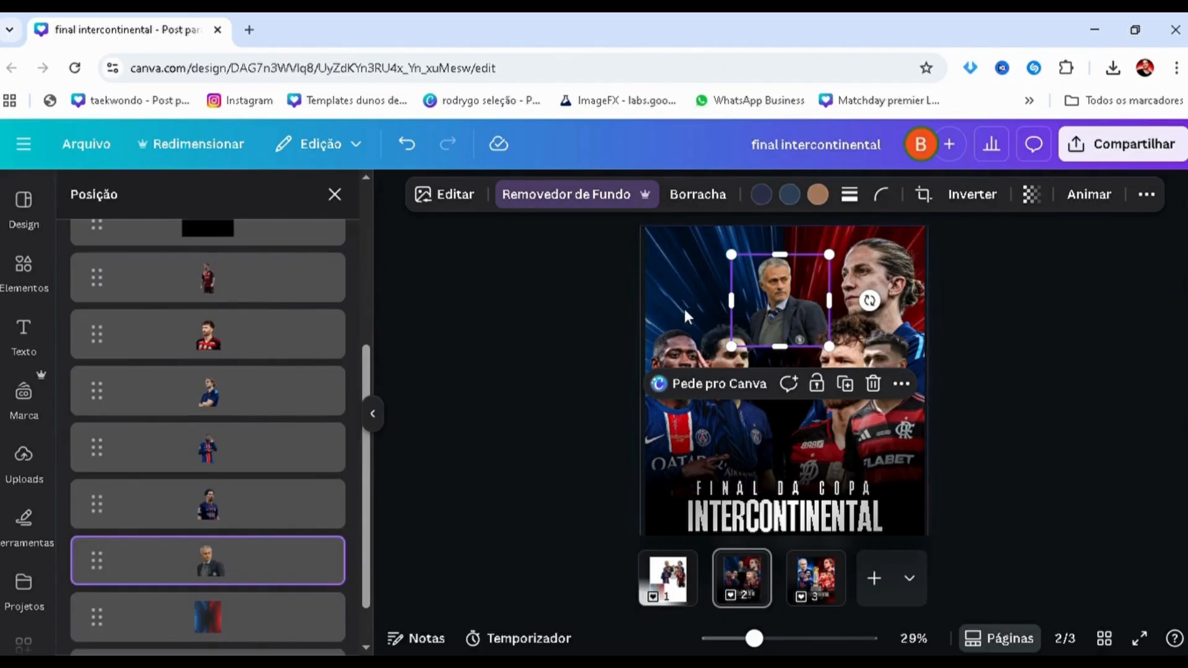
pyautogui.moveTo(731, 346); pyautogui.dragTo(630, 494)
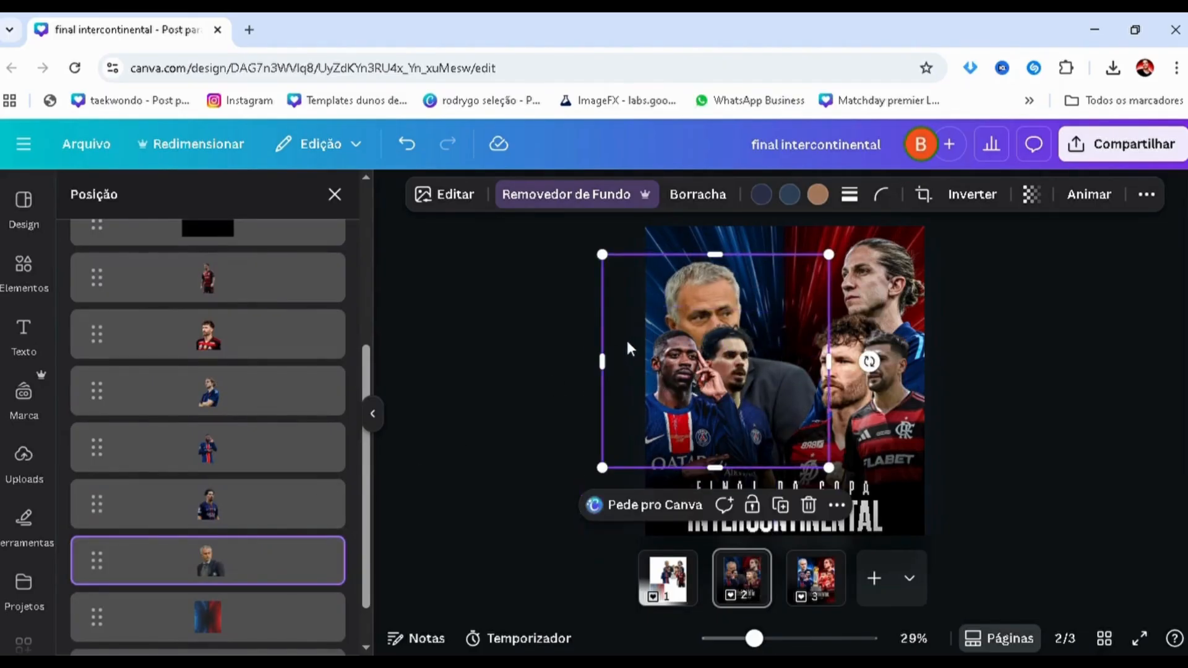
pyautogui.moveTo(628, 344); pyautogui.dragTo(610, 322)
pyautogui.moveTo(584, 388); pyautogui.dragTo(584, 390)
pyautogui.moveTo(574, 438); pyautogui.dragTo(603, 411)
pyautogui.moveTo(665, 306); pyautogui.dragTo(674, 313)
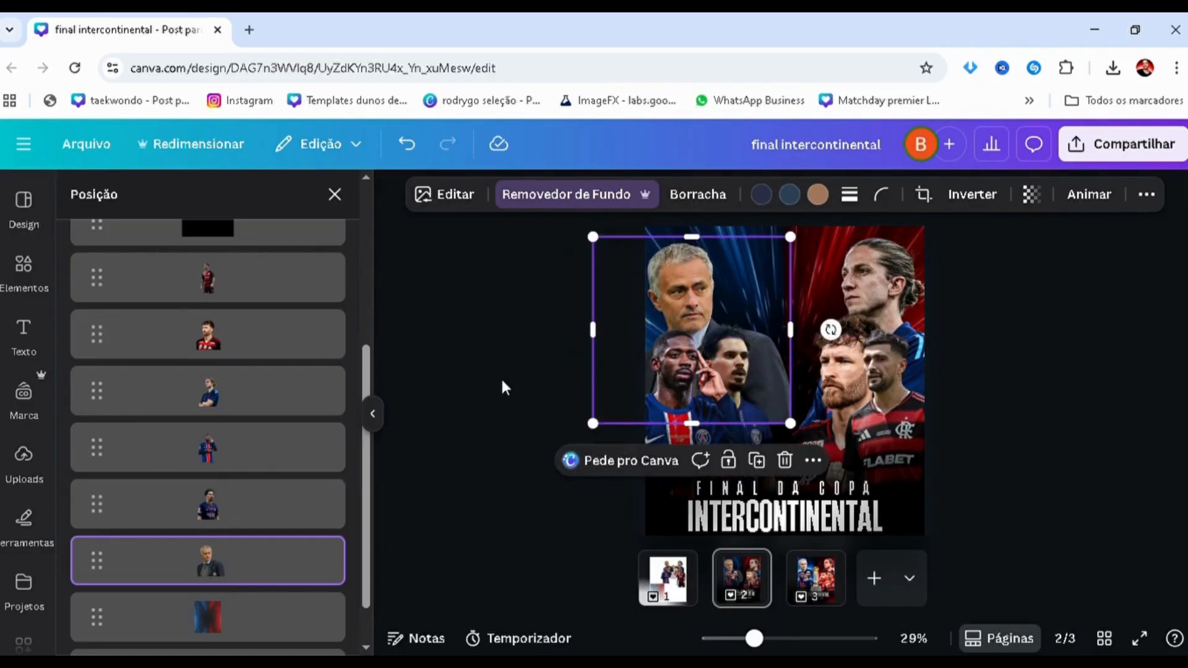
pyautogui.click(500, 376)
# - Copy the golden trophy cutout from page 1 onto page 2
pyautogui.scroll(-2, 1039, 389)
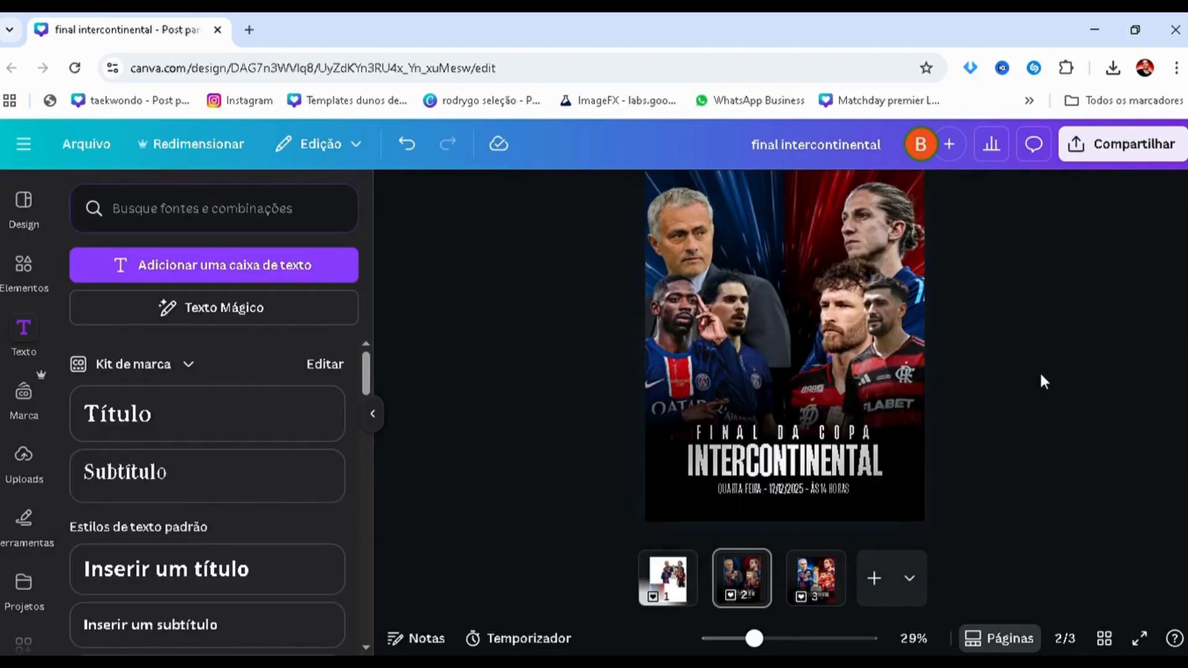
pyautogui.click(669, 585)
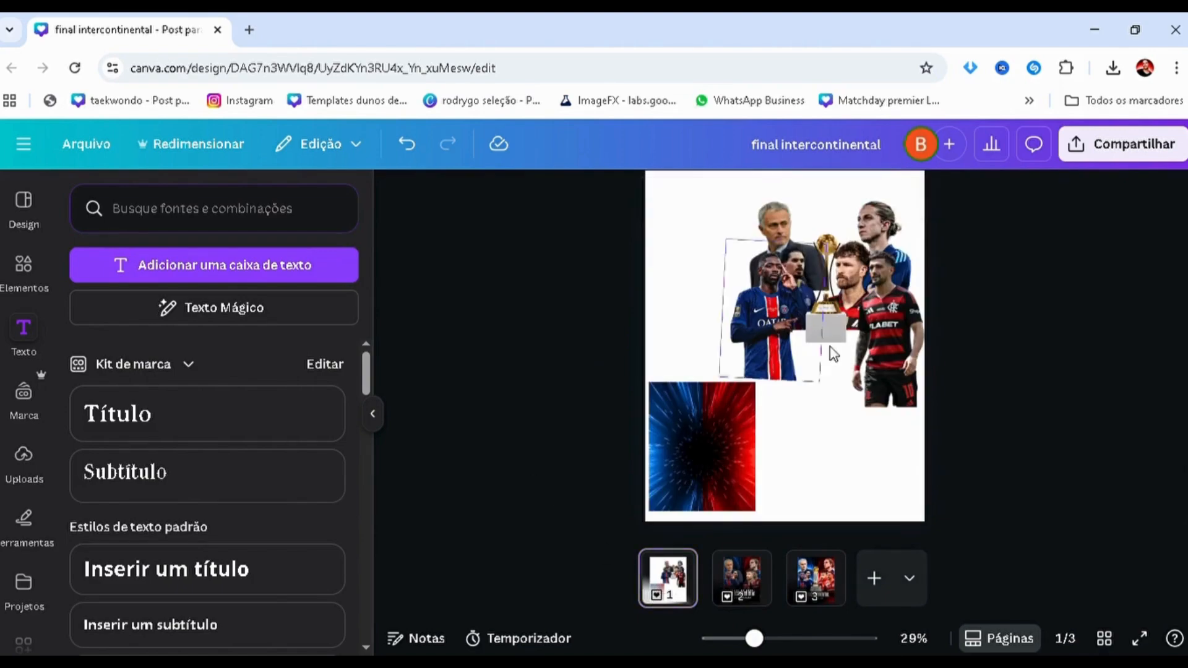
pyautogui.click(822, 326)
pyautogui.click(741, 576)
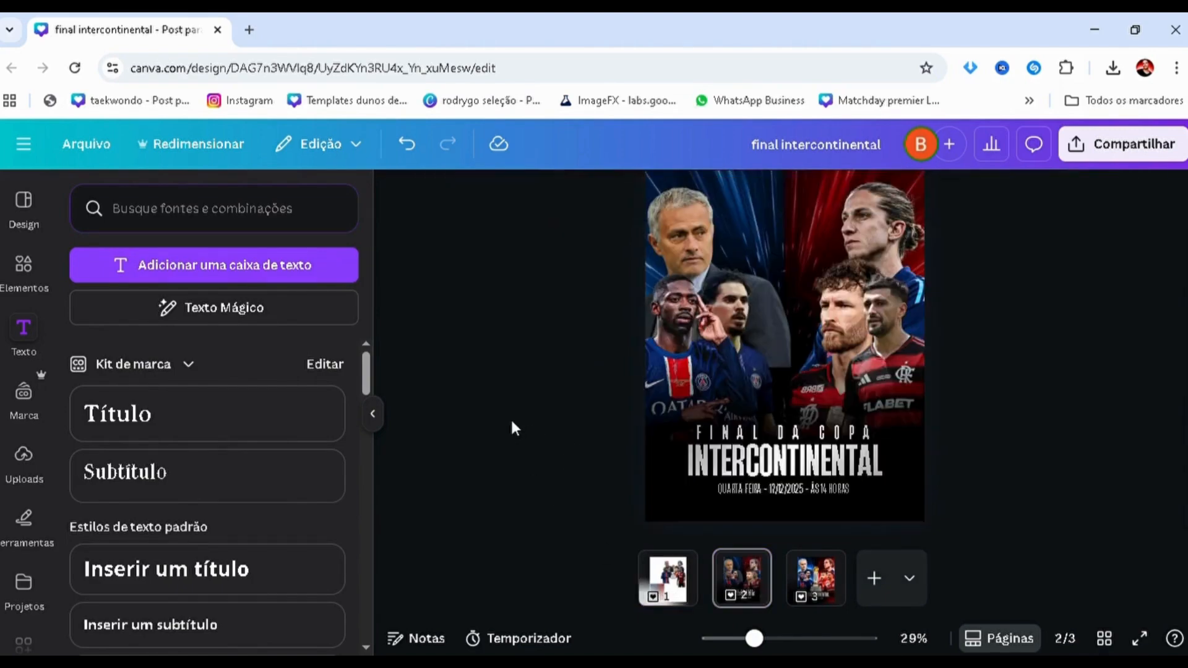
pyautogui.hotkey('ctrl', 'v')
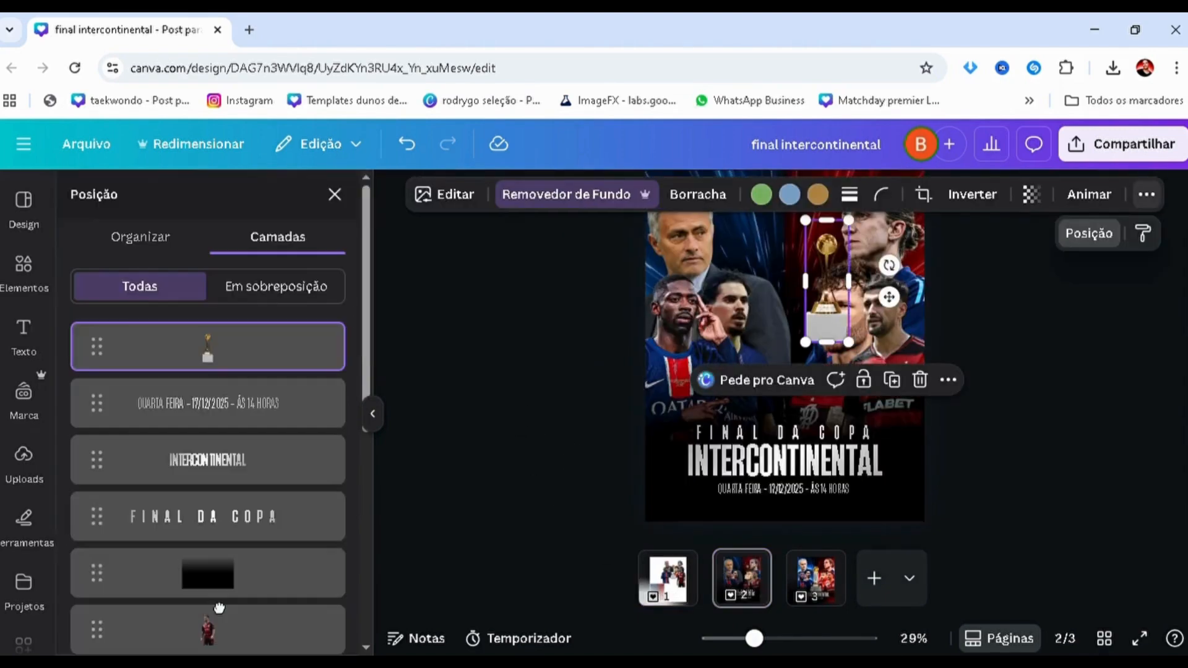
# - Layer the trophy directly beneath the black gradient, then enlarge it and centre it between the two teams above the title
pyautogui.moveTo(217, 345); pyautogui.dragTo(177, 451)
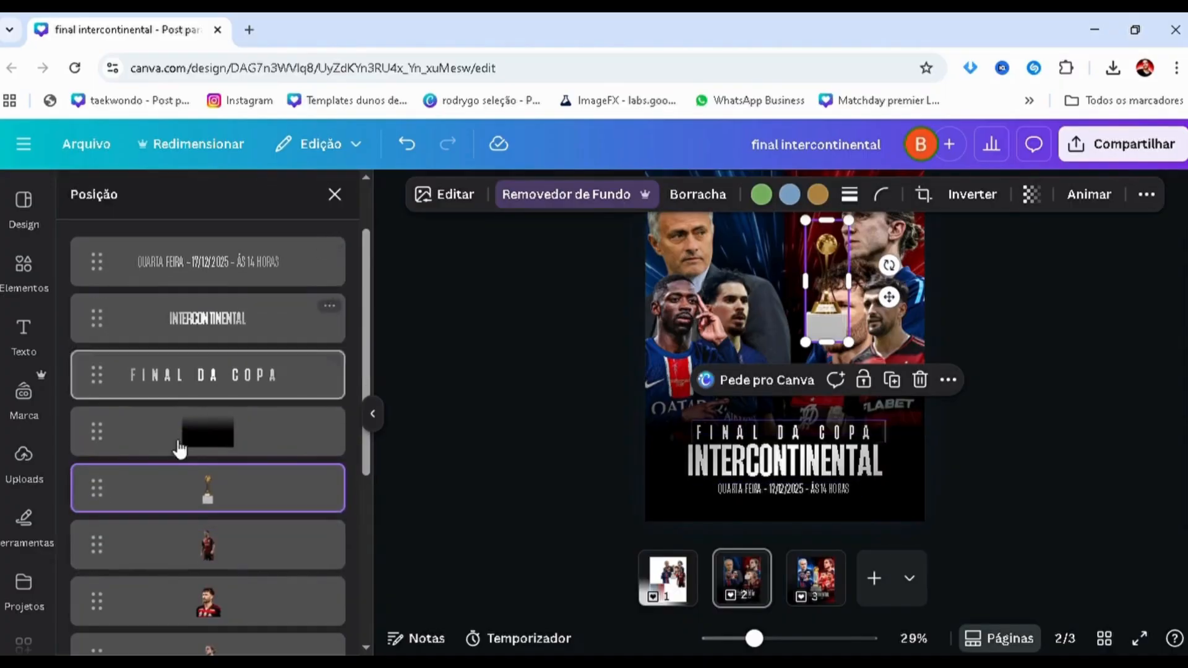
pyautogui.moveTo(776, 388); pyautogui.dragTo(784, 403)
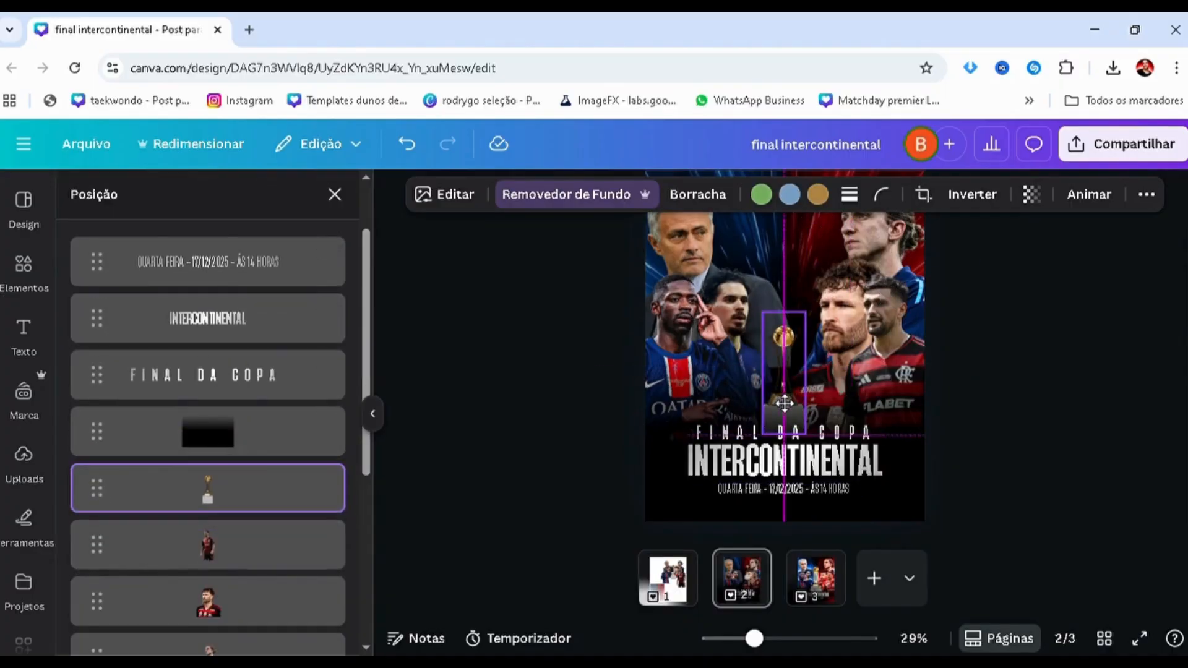
pyautogui.moveTo(763, 313); pyautogui.dragTo(685, 221)
pyautogui.moveTo(767, 370); pyautogui.dragTo(792, 384)
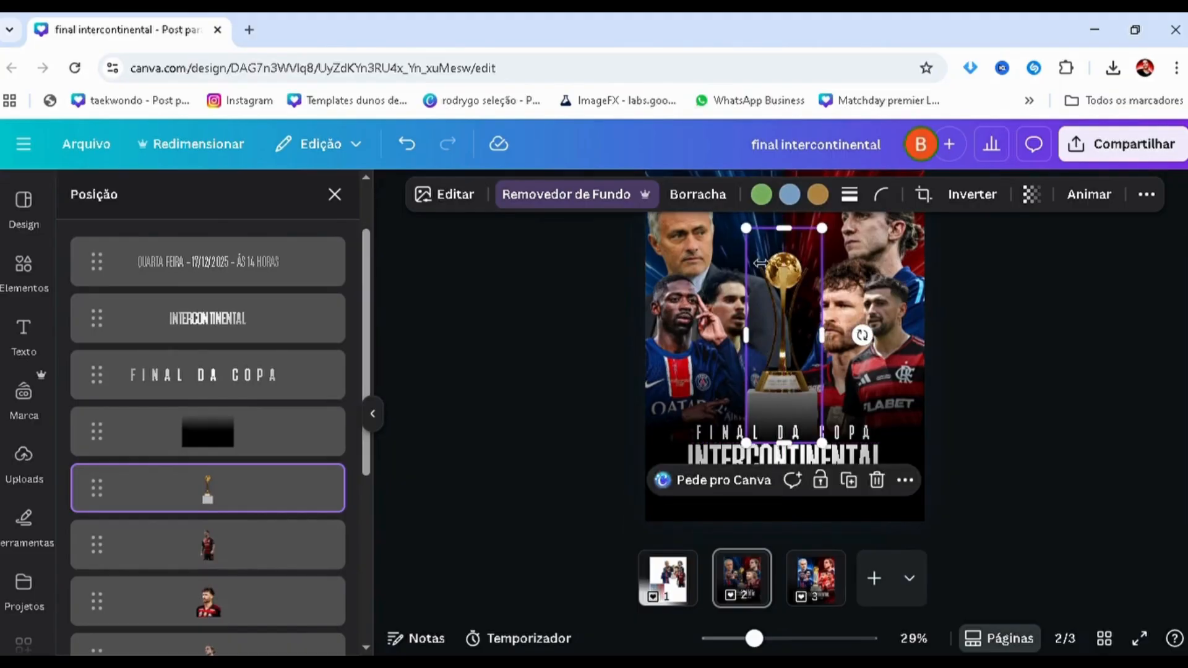
pyautogui.moveTo(750, 233); pyautogui.dragTo(732, 206)
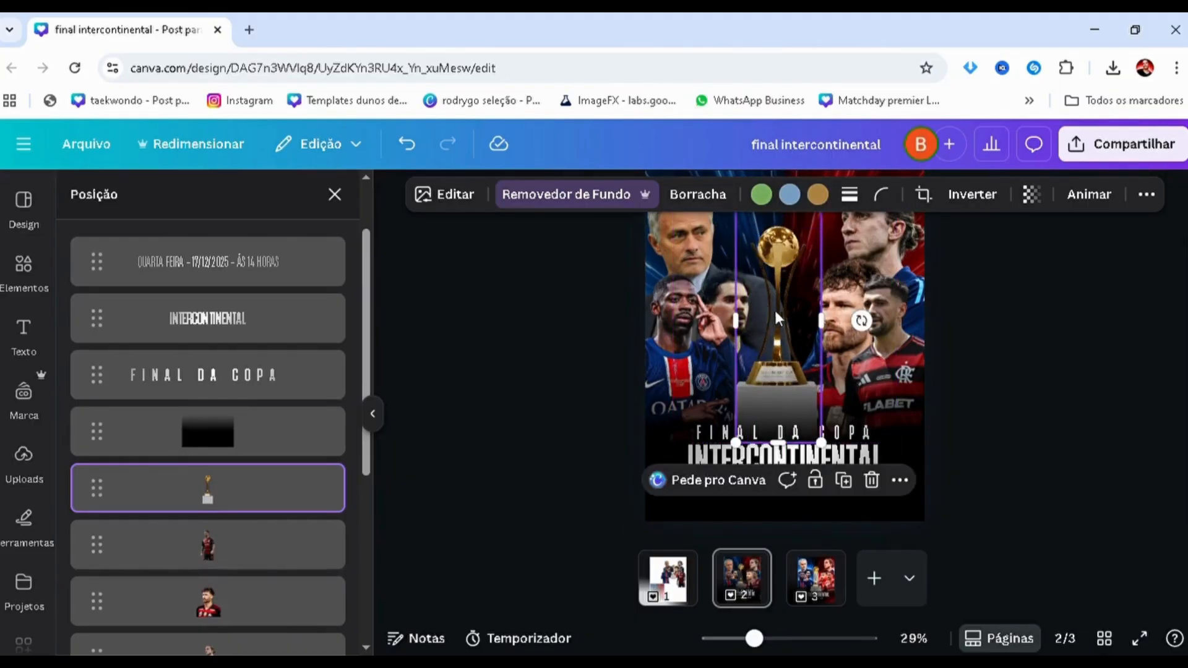
pyautogui.moveTo(776, 326); pyautogui.dragTo(781, 339)
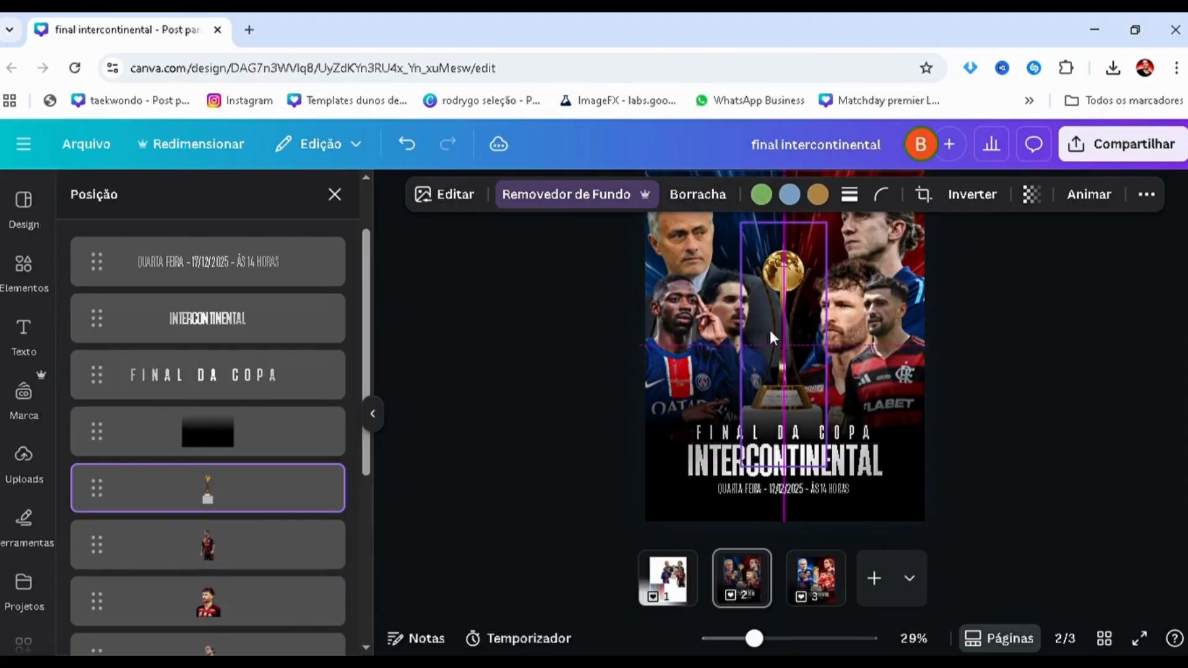
pyautogui.click(529, 419)
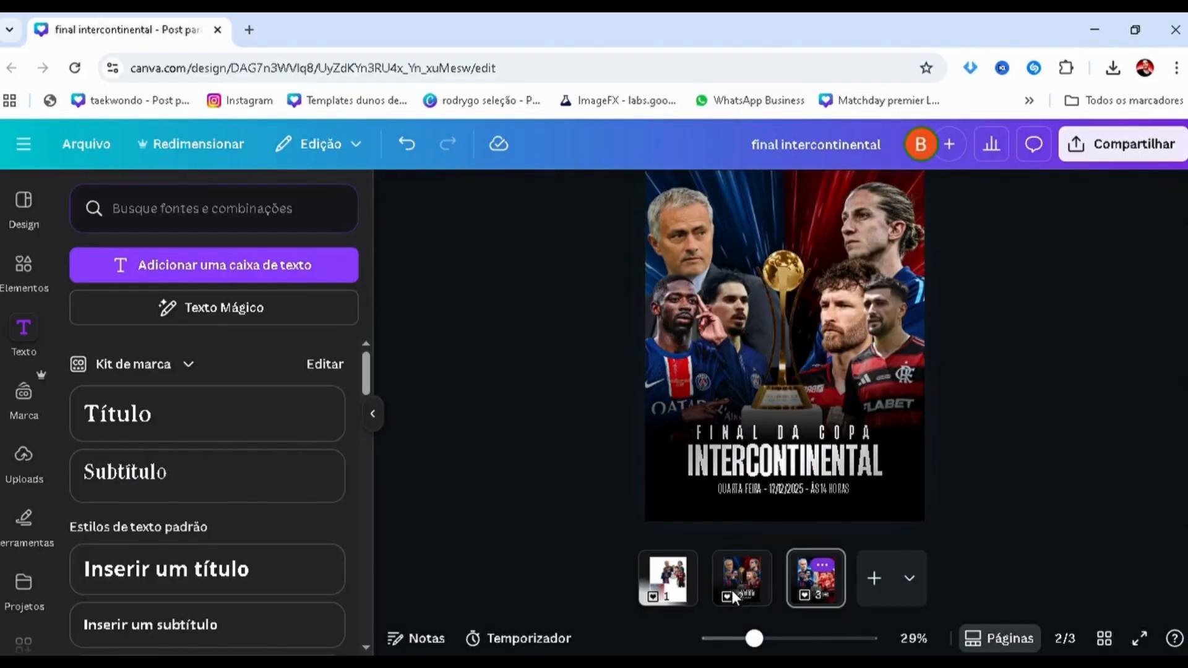
# - Return to page 2 and set the grey-haired coach image's temperature to -67 and its contrast to 28
pyautogui.rightClick(728, 585)
pyautogui.click(526, 395)
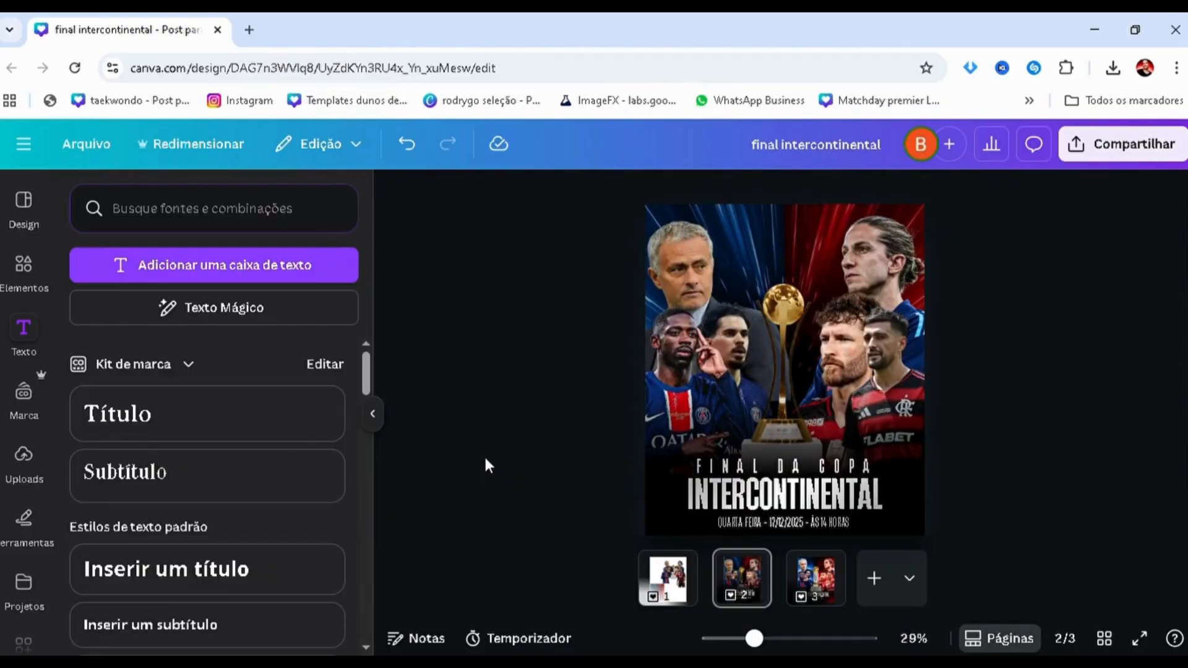
pyautogui.scroll(-1, 620, 418)
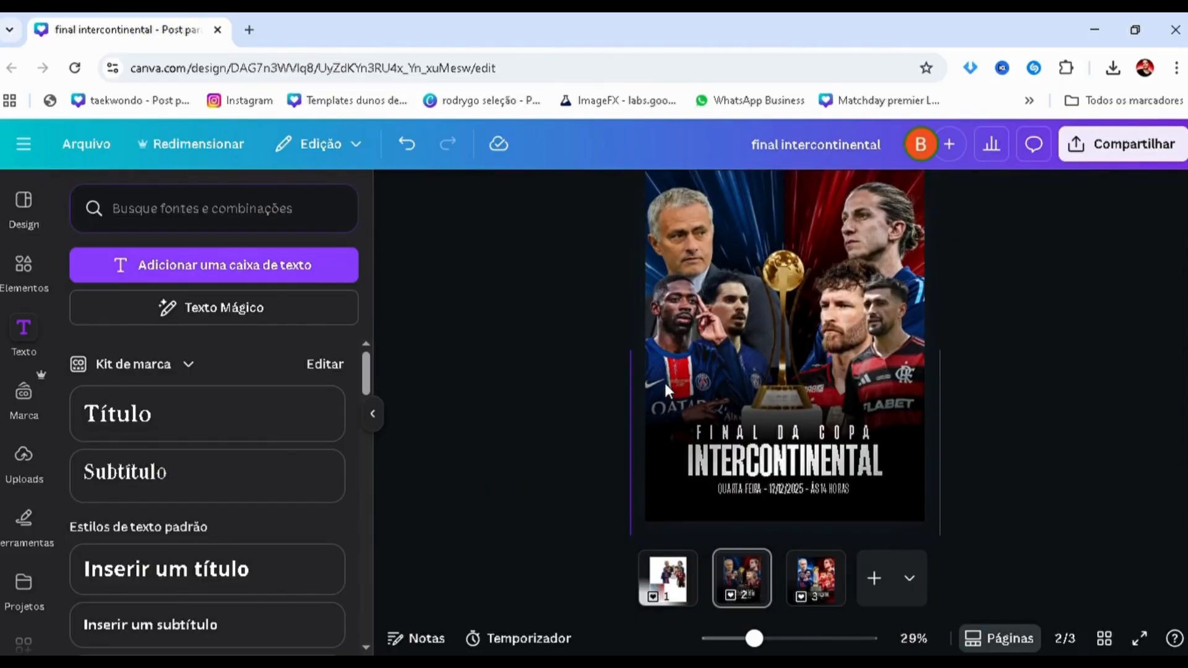
pyautogui.scroll(1, 683, 340)
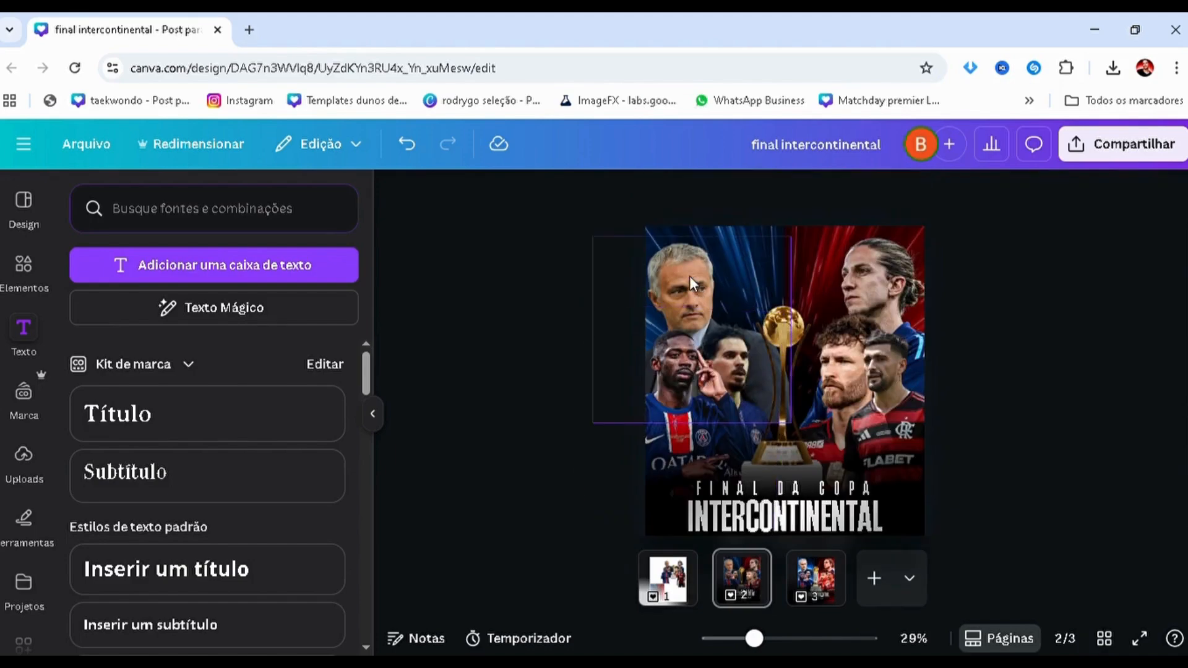
pyautogui.click(689, 276)
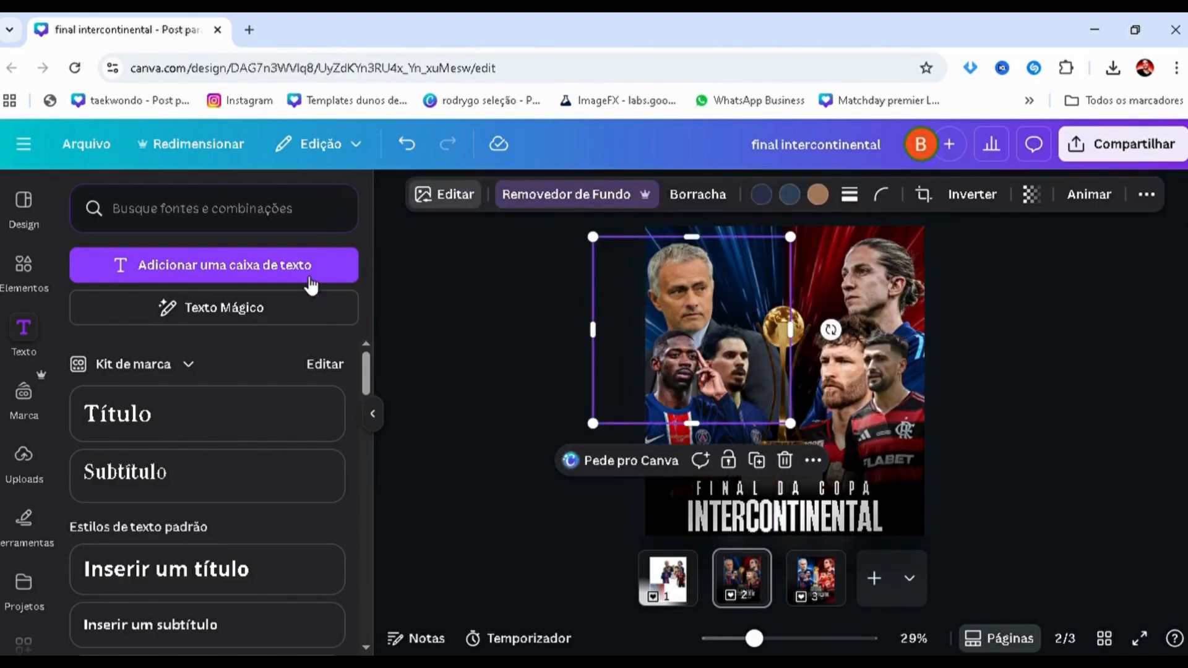
pyautogui.click(683, 309)
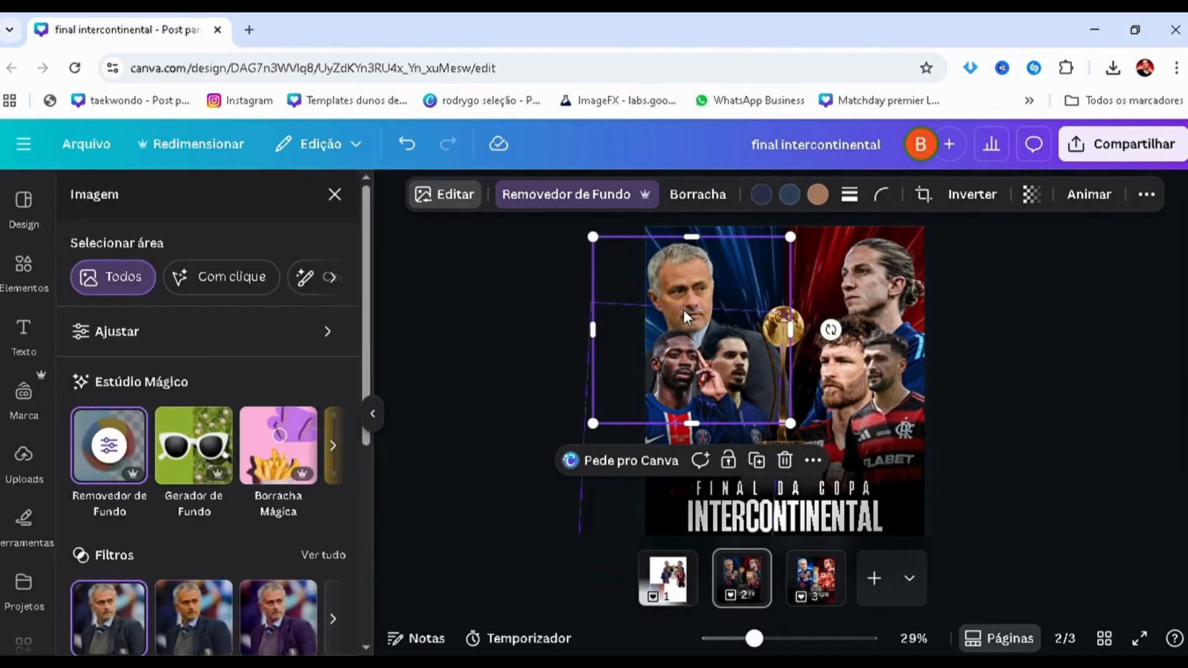
pyautogui.click(151, 349)
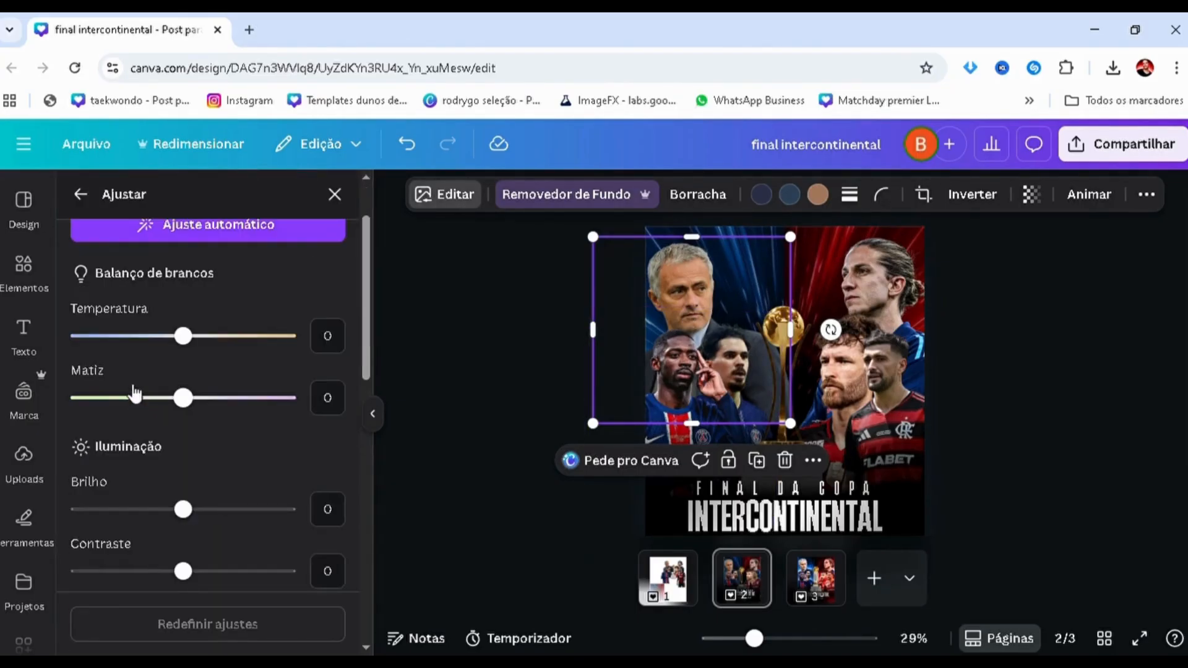
pyautogui.click(122, 337)
pyautogui.moveTo(123, 344); pyautogui.dragTo(115, 342)
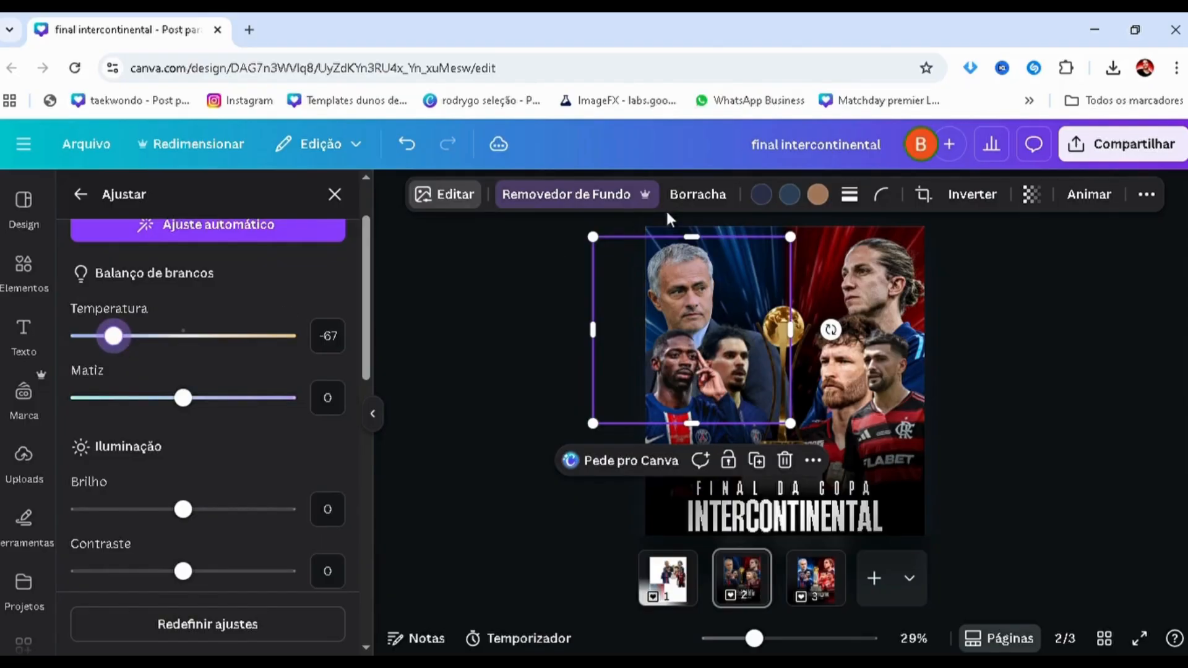
pyautogui.scroll(-2, 231, 496)
pyautogui.moveTo(230, 485); pyautogui.dragTo(220, 495)
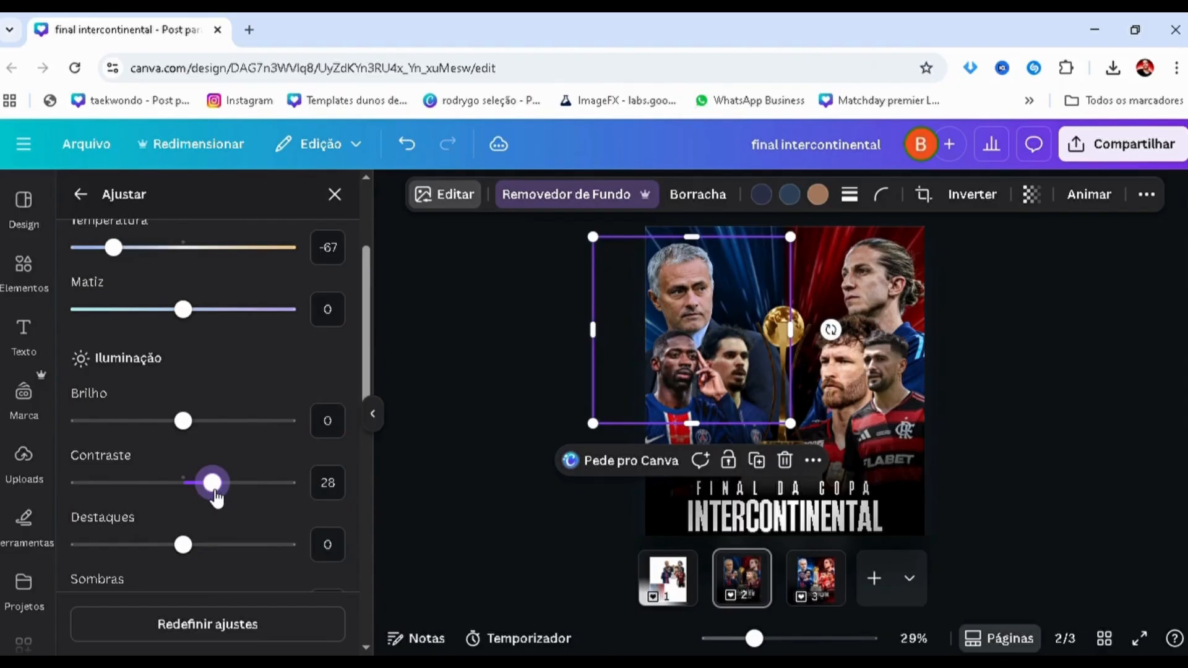
# - Cool the grey-haired coach image further to temperature -95 and raise its brightness to 13
pyautogui.scroll(2, 296, 336)
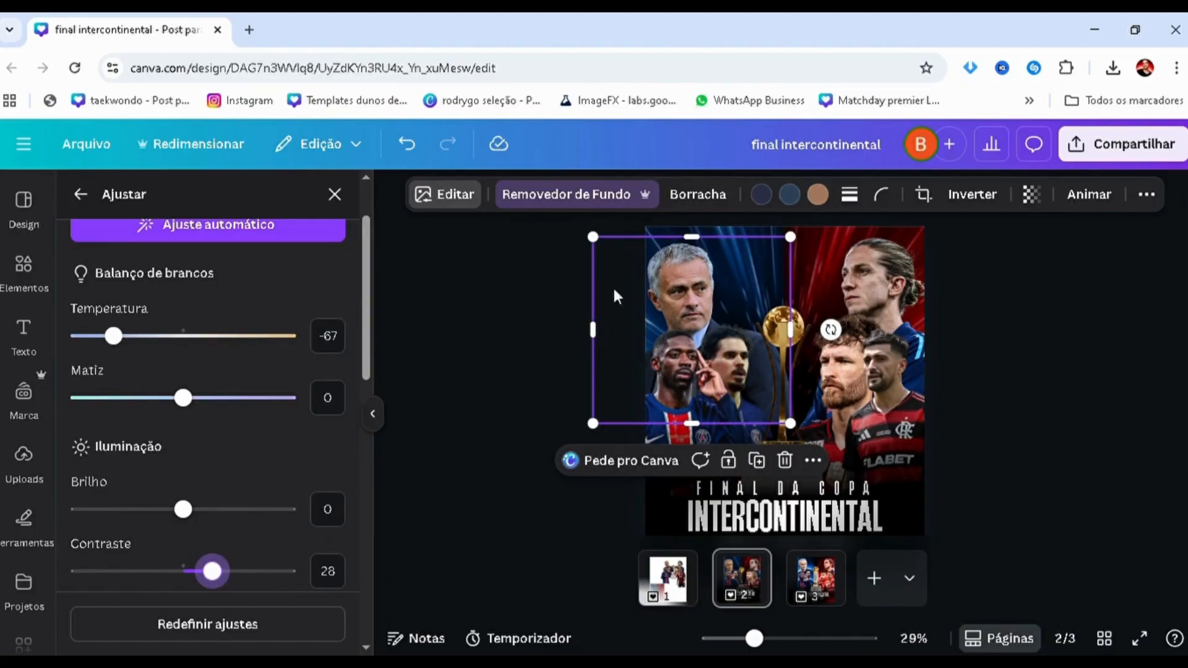
pyautogui.click(84, 337)
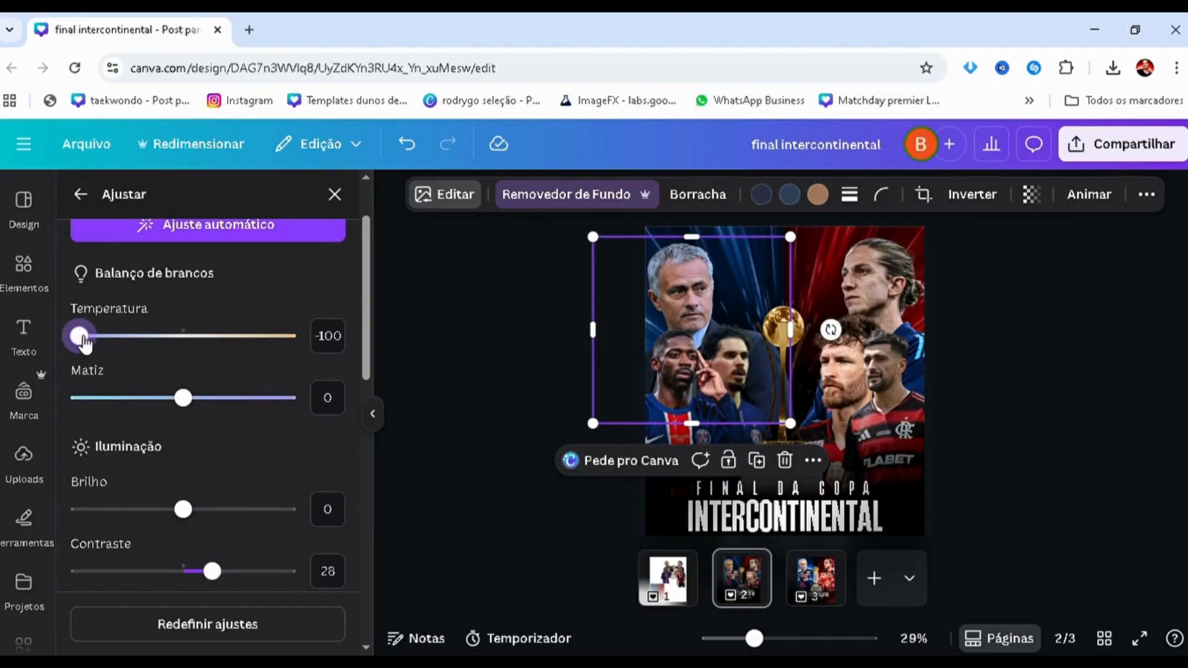
pyautogui.moveTo(86, 344); pyautogui.dragTo(91, 348)
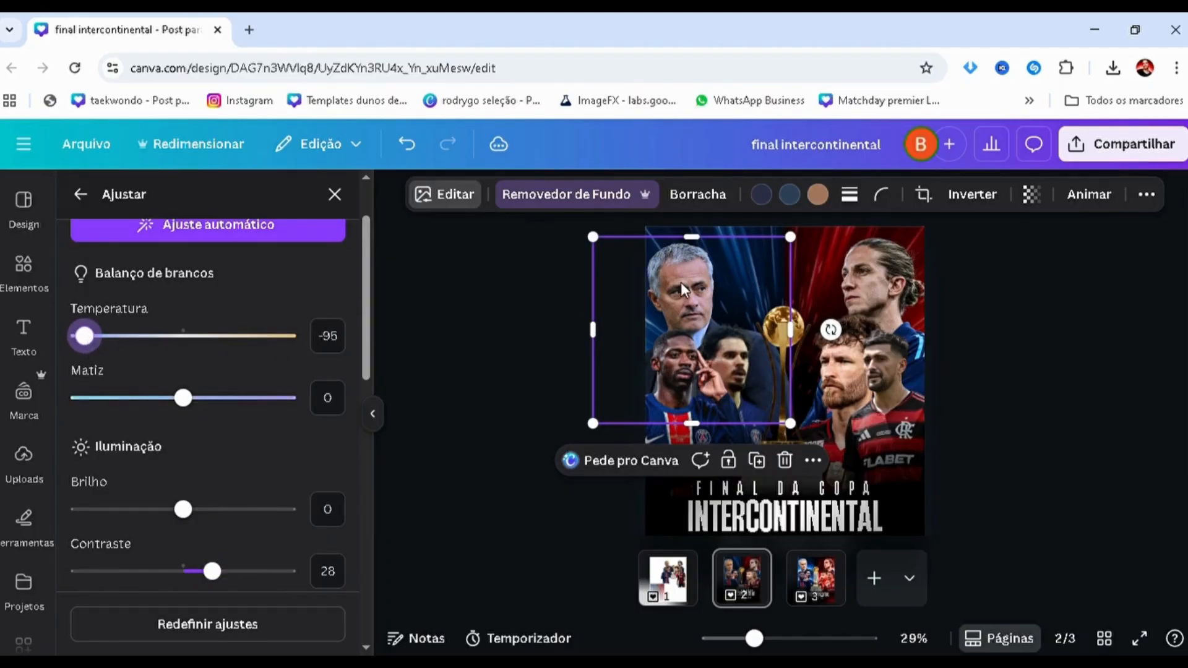
pyautogui.scroll(-3, 217, 426)
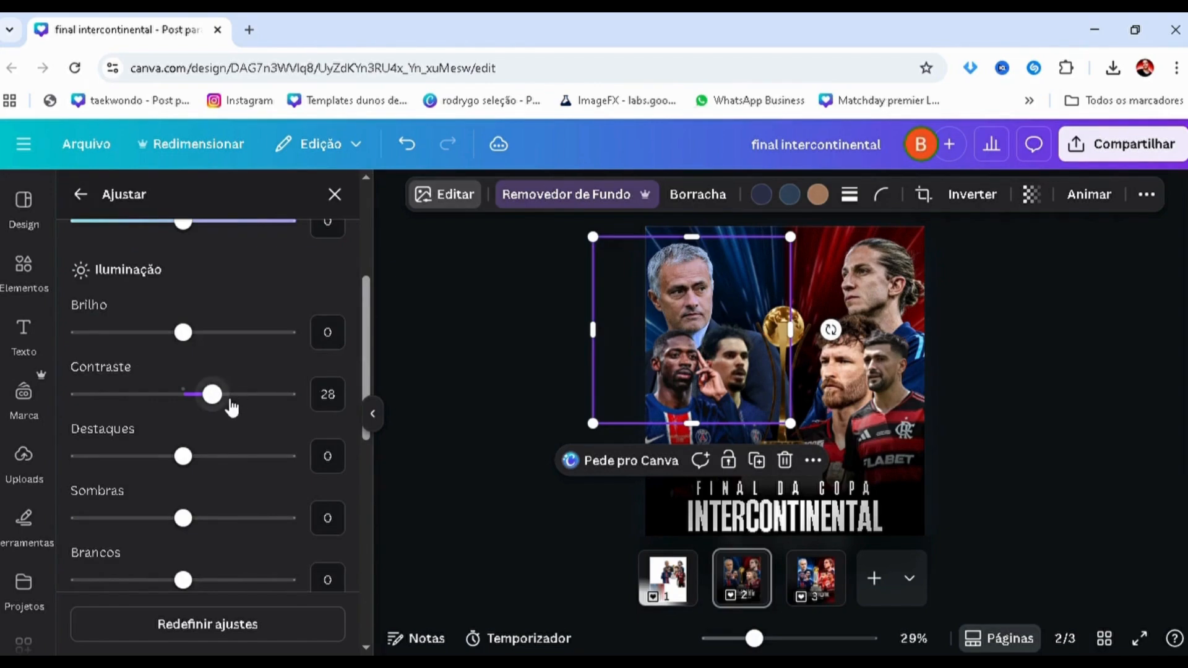
pyautogui.scroll(-2, 231, 405)
pyautogui.scroll(2, 204, 374)
pyautogui.moveTo(206, 336)
pyautogui.mouseDown()
pyautogui.moveTo(223, 337)
pyautogui.moveTo(204, 338)
pyautogui.mouseUp()
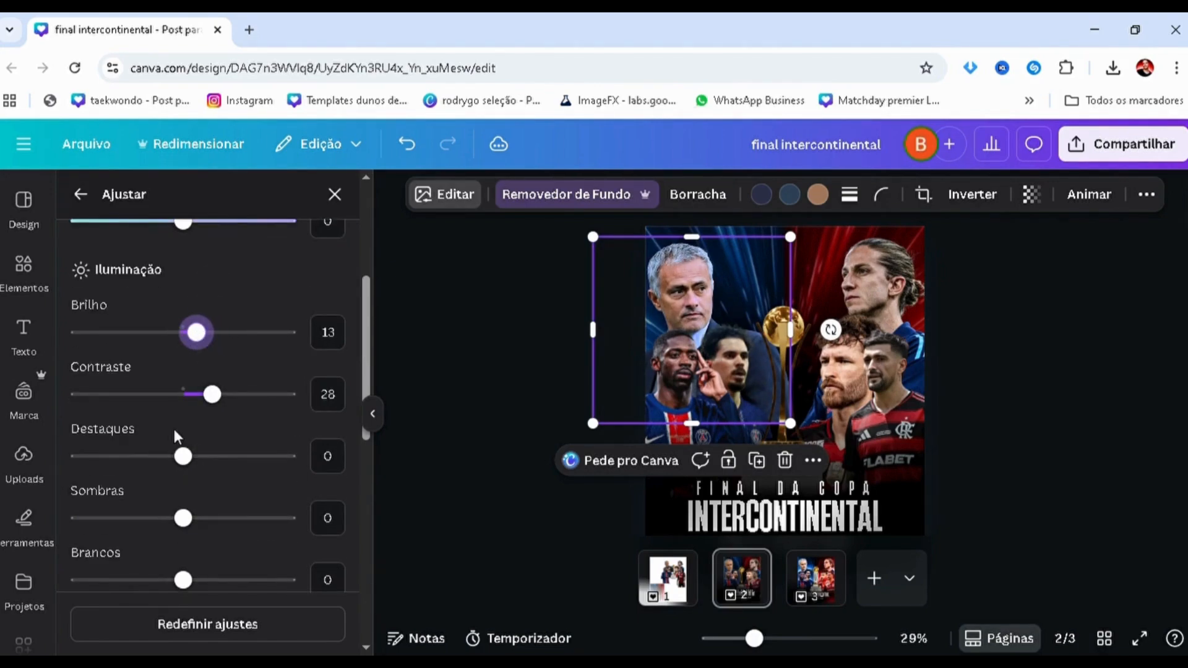
# - Set the temperature to -47, contrast to 23 and brightness to 8 on the PSG player pointing at his temple
pyautogui.click(678, 356)
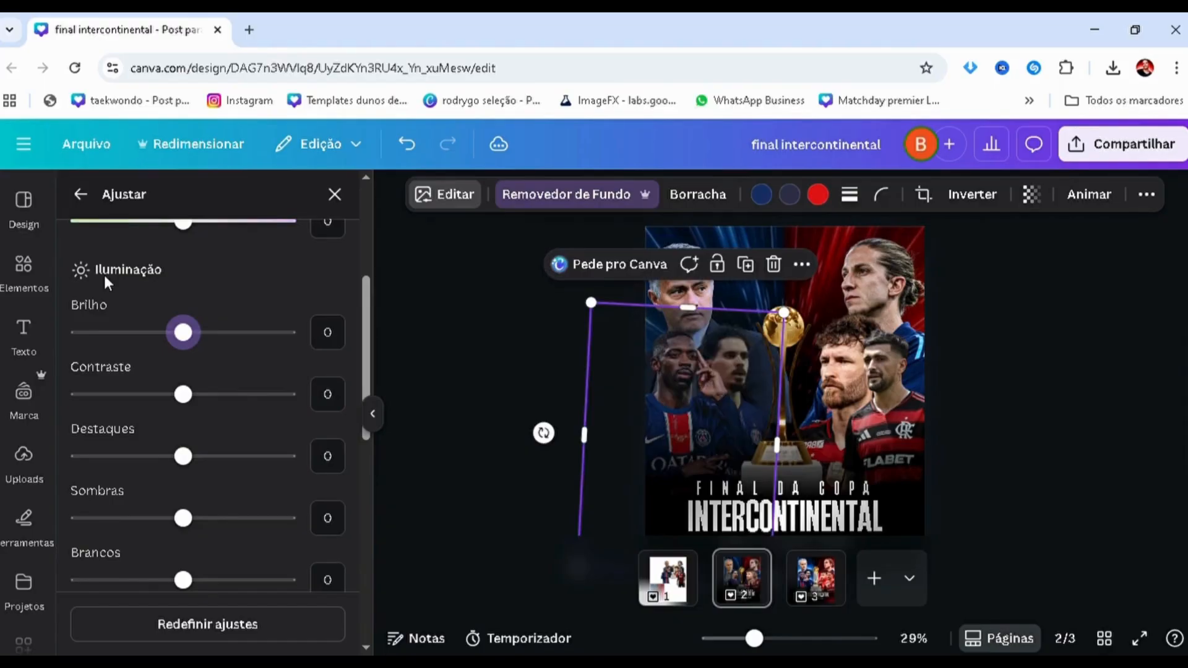
pyautogui.scroll(3, 108, 283)
pyautogui.moveTo(119, 339); pyautogui.dragTo(143, 353)
pyautogui.scroll(-2, 181, 394)
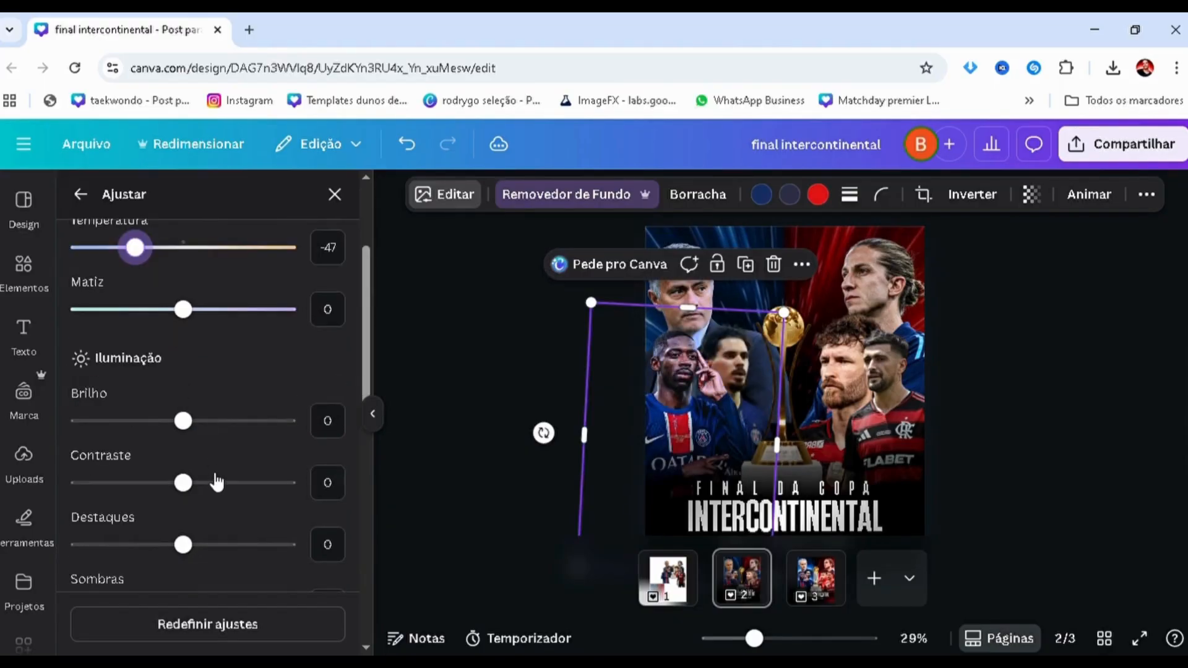
pyautogui.moveTo(217, 482); pyautogui.dragTo(214, 484)
pyautogui.moveTo(209, 423); pyautogui.dragTo(198, 423)
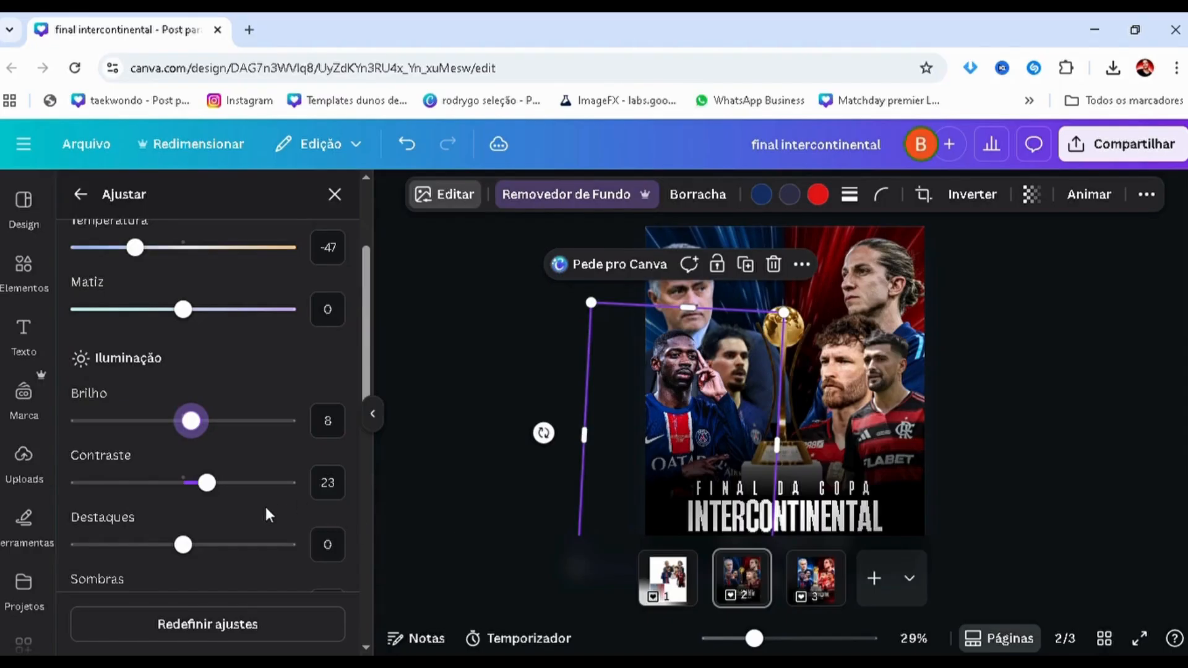
pyautogui.scroll(-3, 267, 515)
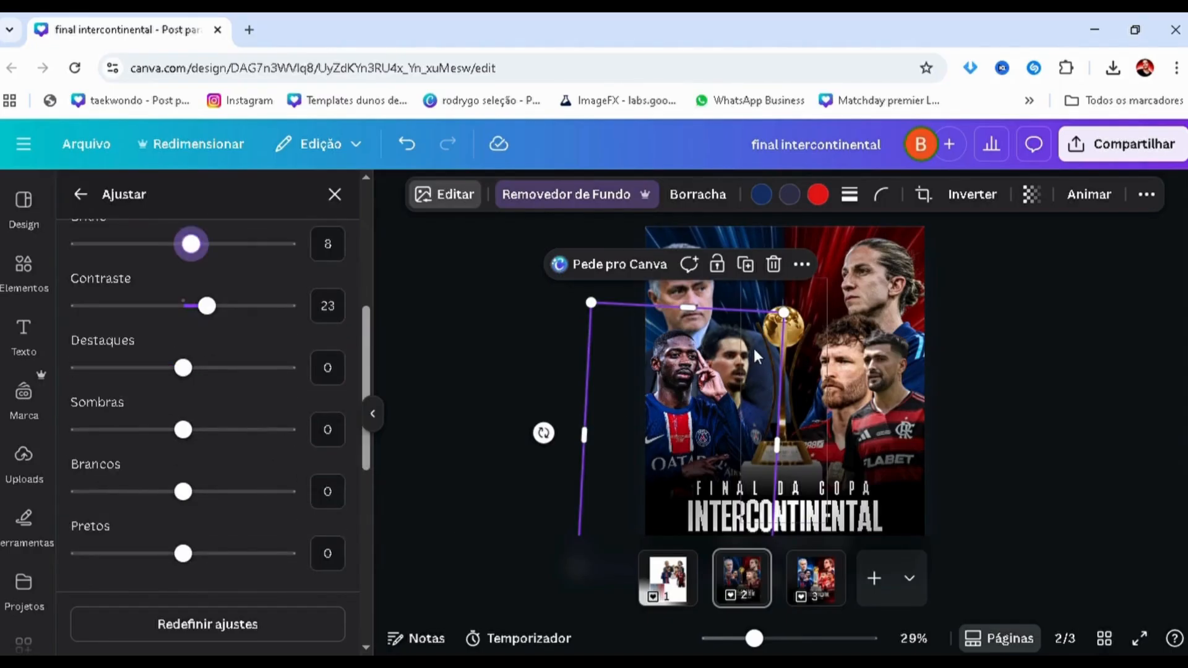
# - Select the bearded PSG player's layer behind the pointing player, then nudge him and enlarge him slightly
pyautogui.hotkey('alt', '1')
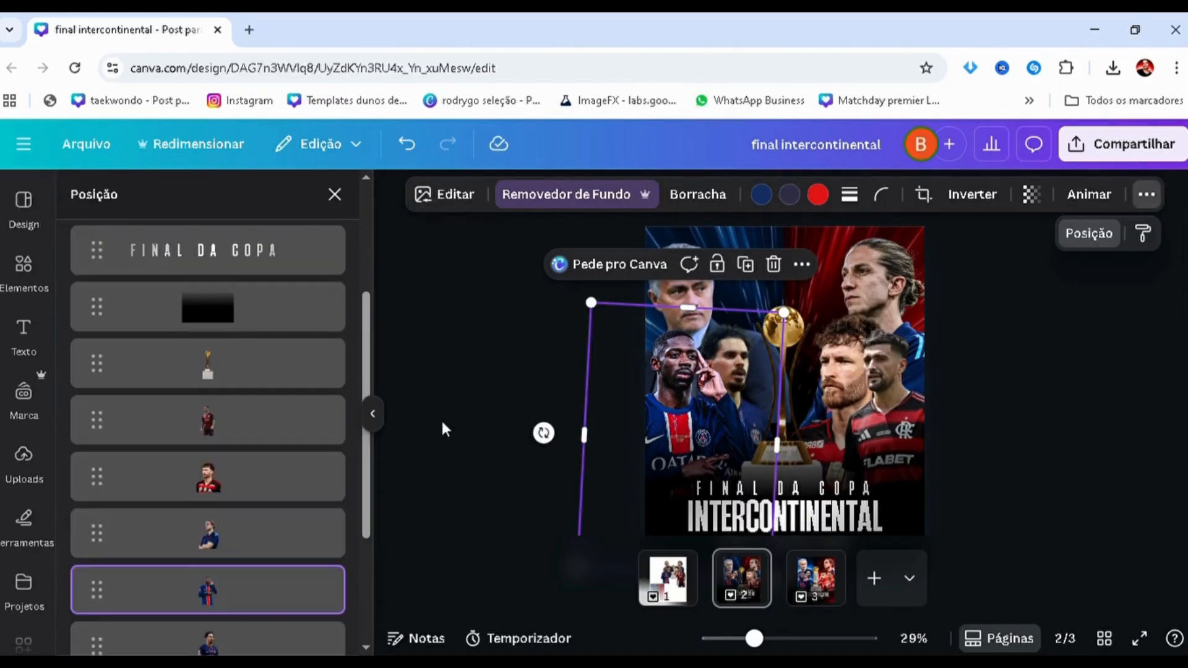
pyautogui.scroll(-1, 206, 515)
pyautogui.click(222, 558)
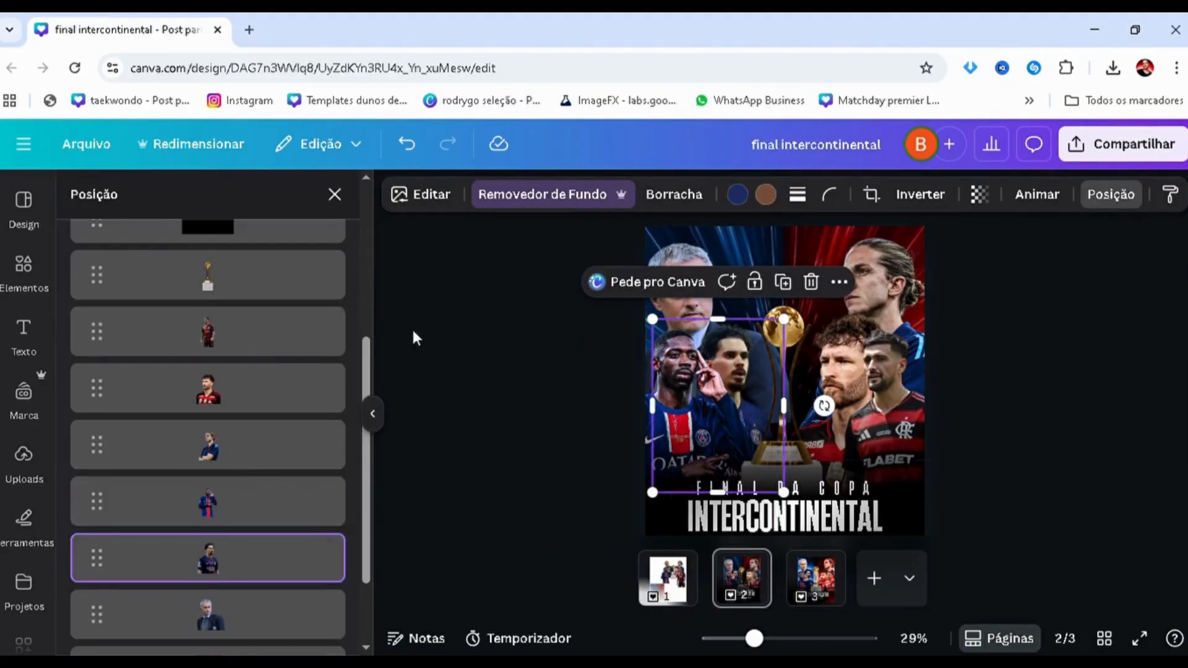
pyautogui.click(430, 209)
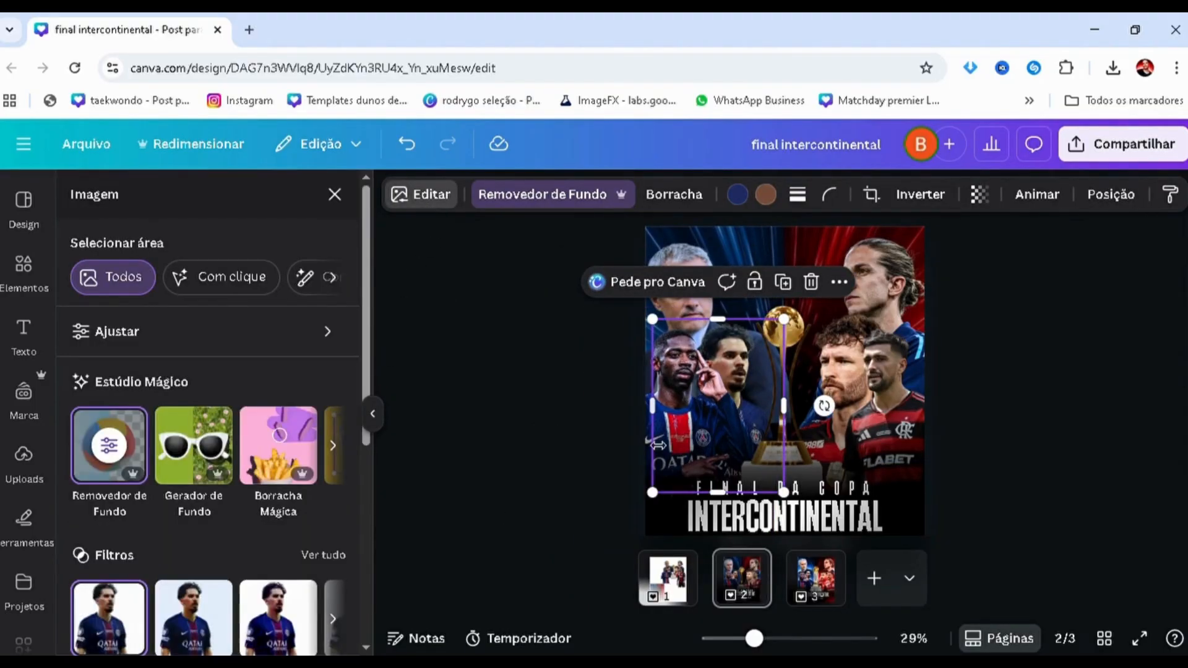
pyautogui.moveTo(686, 439)
pyautogui.mouseDown()
pyautogui.moveTo(698, 451)
pyautogui.moveTo(689, 440)
pyautogui.mouseUp()
pyautogui.moveTo(656, 493); pyautogui.dragTo(673, 465)
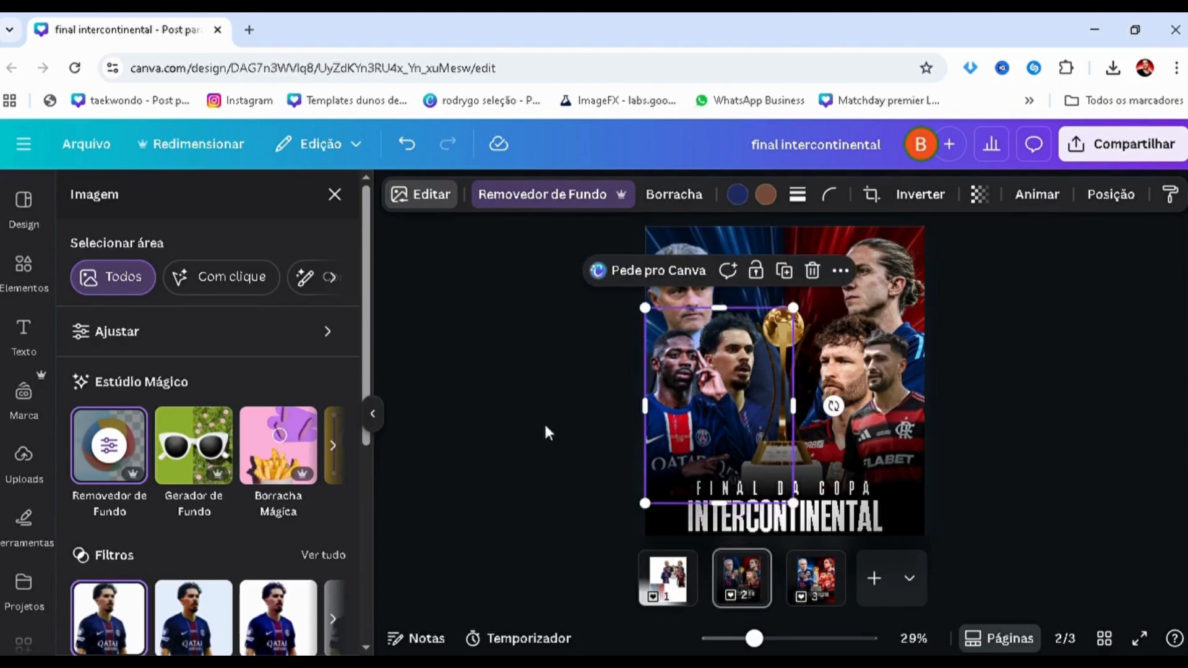
pyautogui.click(610, 391)
# - Shrink the pointing PSG player slightly and reposition him so the bearded teammate behind is less covered
pyautogui.hotkey('alt', '1')
pyautogui.scroll(-3, 257, 515)
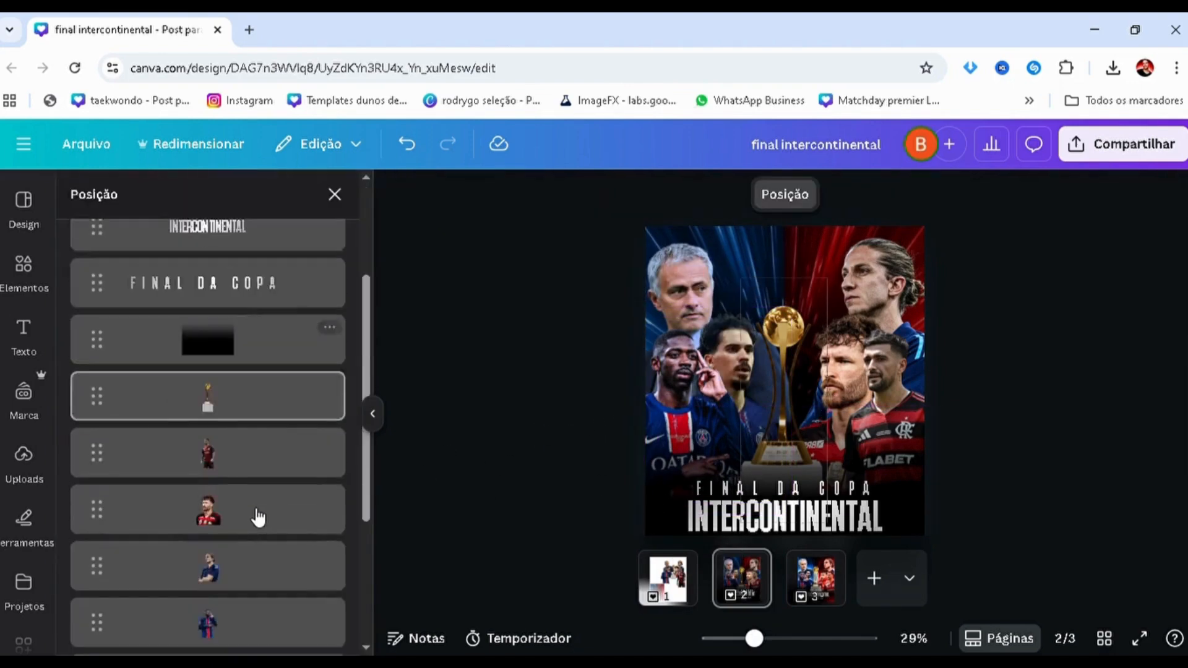
pyautogui.click(256, 536)
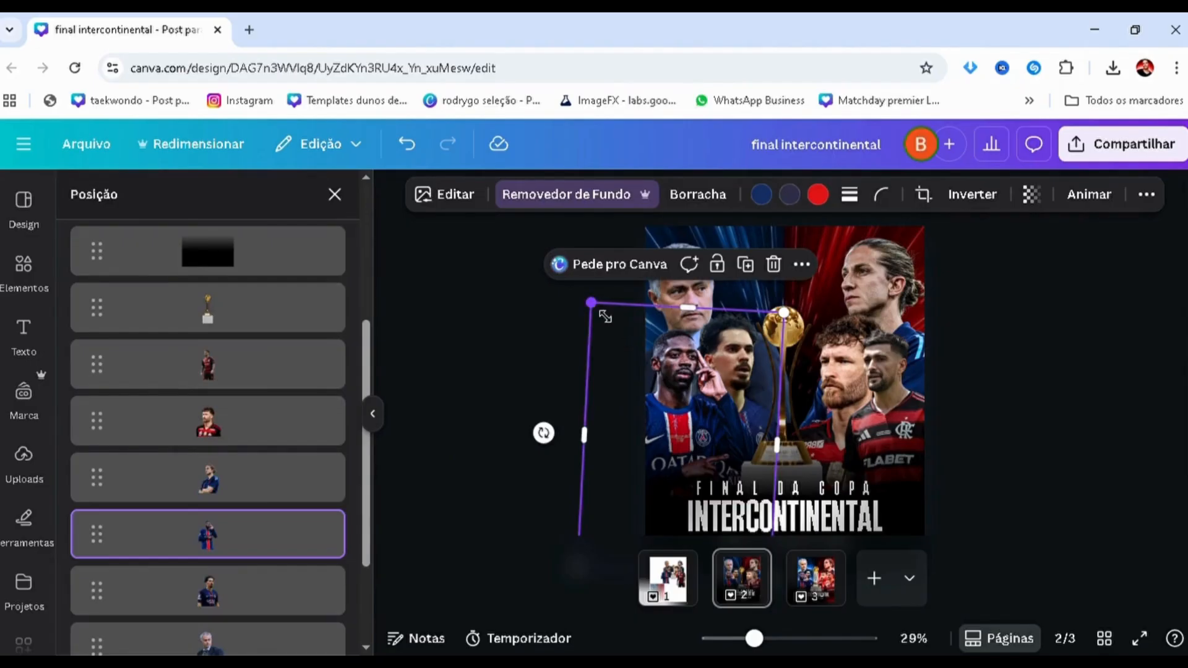
pyautogui.moveTo(622, 334); pyautogui.dragTo(639, 362)
pyautogui.moveTo(647, 409); pyautogui.dragTo(640, 395)
pyautogui.click(529, 418)
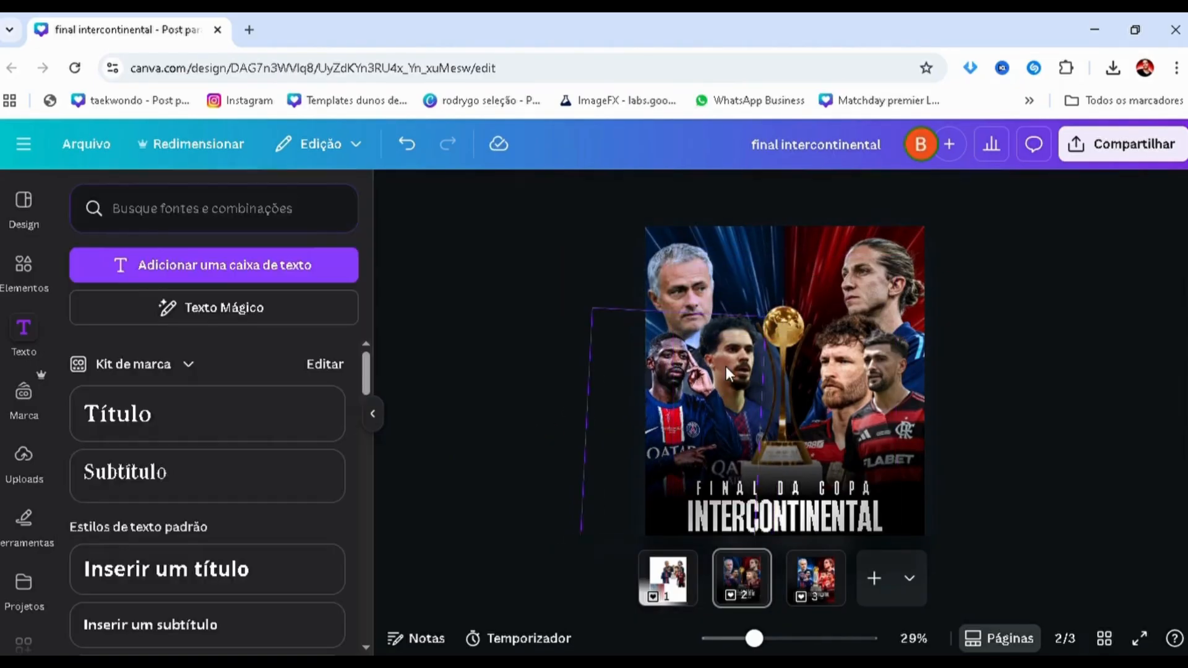
# - Adjust the bearded PSG player's image to temperature -56, brightness 7 and contrast 23
pyautogui.hotkey('alt', '1')
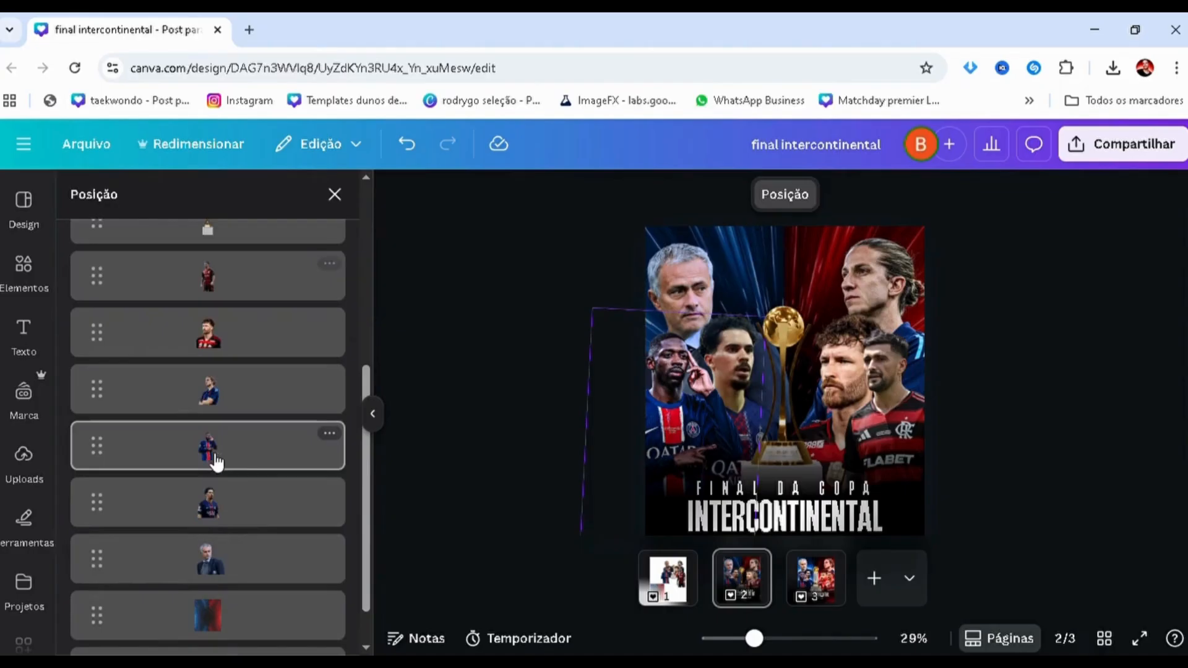
pyautogui.click(241, 519)
pyautogui.click(428, 208)
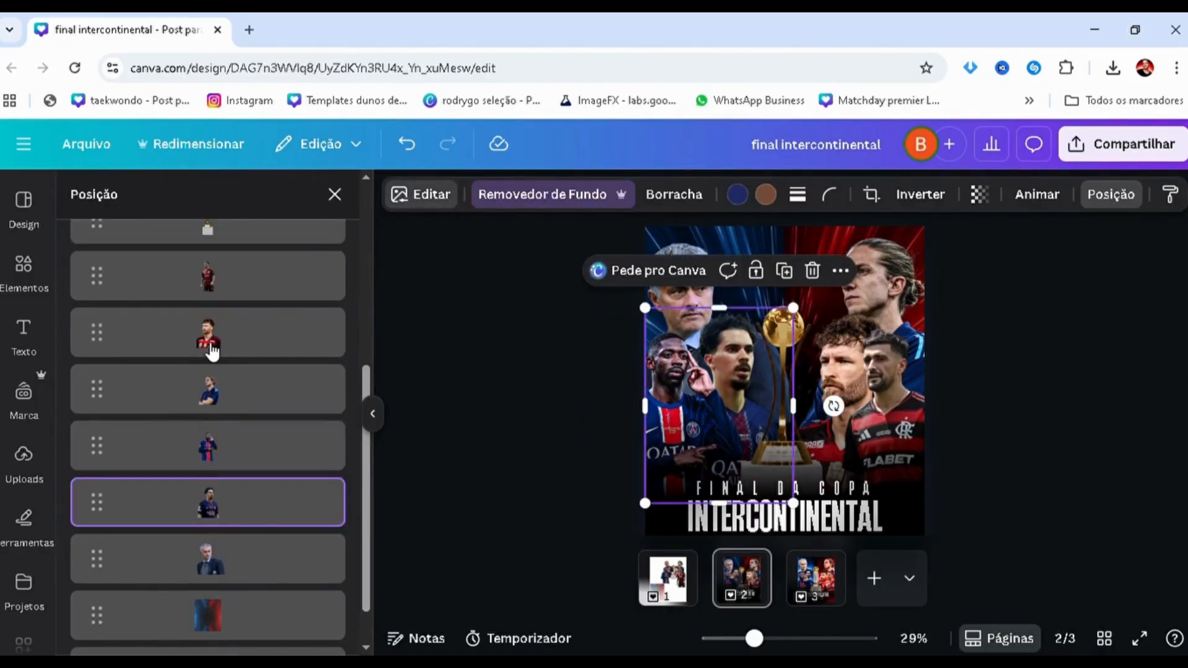
pyautogui.click(154, 331)
pyautogui.click(125, 425)
pyautogui.scroll(-3, 209, 482)
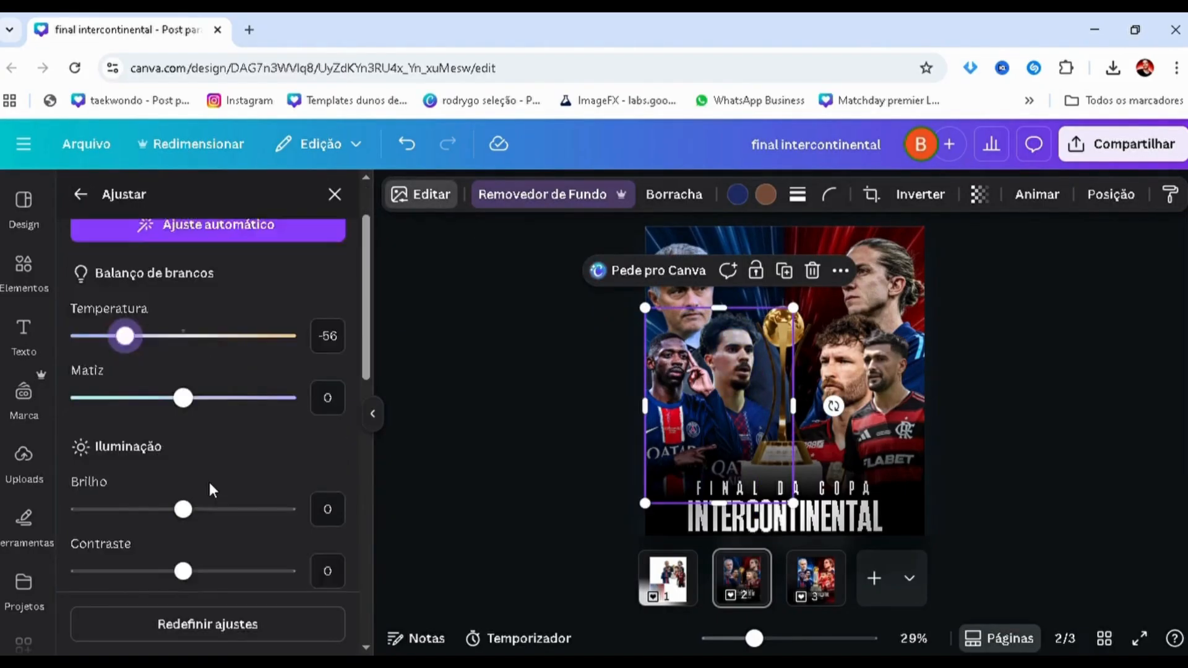
pyautogui.moveTo(183, 482); pyautogui.dragTo(215, 483)
pyautogui.moveTo(183, 421)
pyautogui.mouseDown()
pyautogui.moveTo(211, 424)
pyautogui.moveTo(195, 421)
pyautogui.mouseUp()
pyautogui.moveTo(215, 489); pyautogui.dragTo(212, 491)
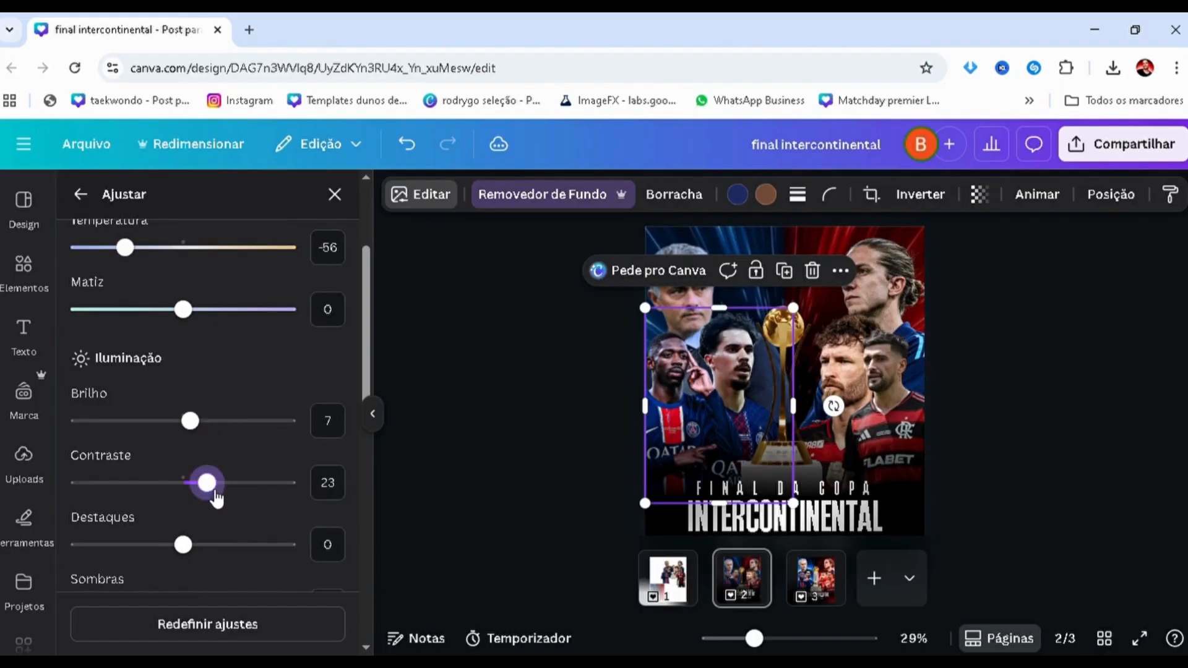
# - Cool the bearded PSG player's image further by setting its temperature to -72
pyautogui.scroll(3, 130, 364)
pyautogui.click(106, 425)
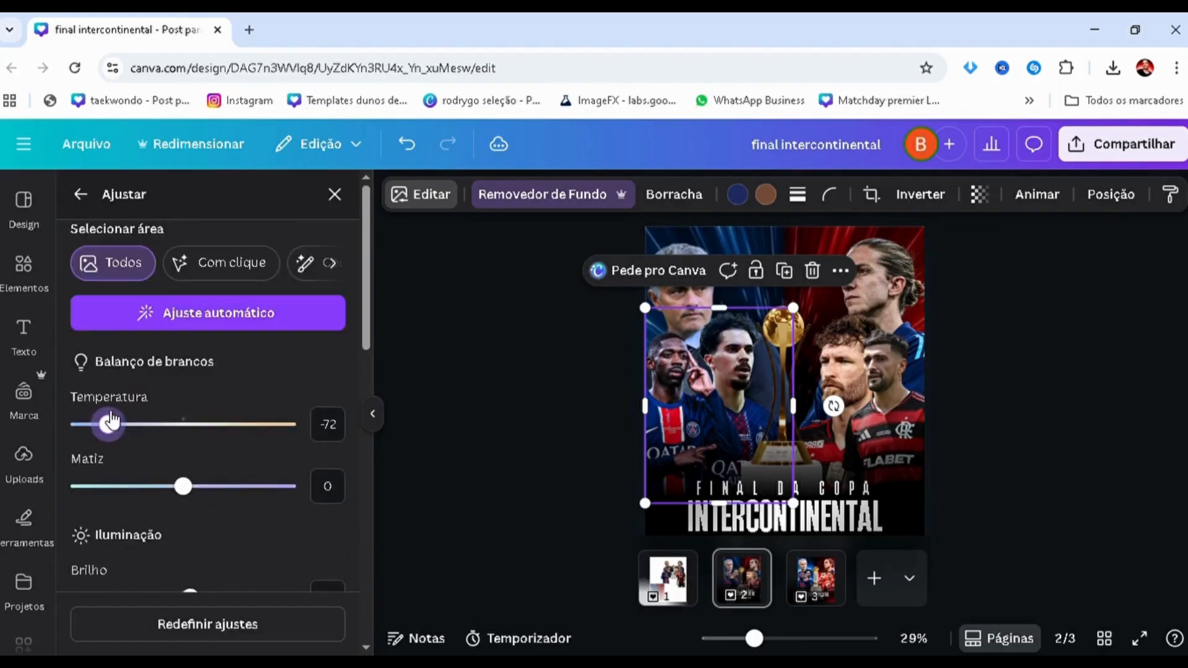
pyautogui.click(564, 389)
# - Shift the tint of the long-haired coach's image towards magenta on the red side of the poster
pyautogui.click(920, 284)
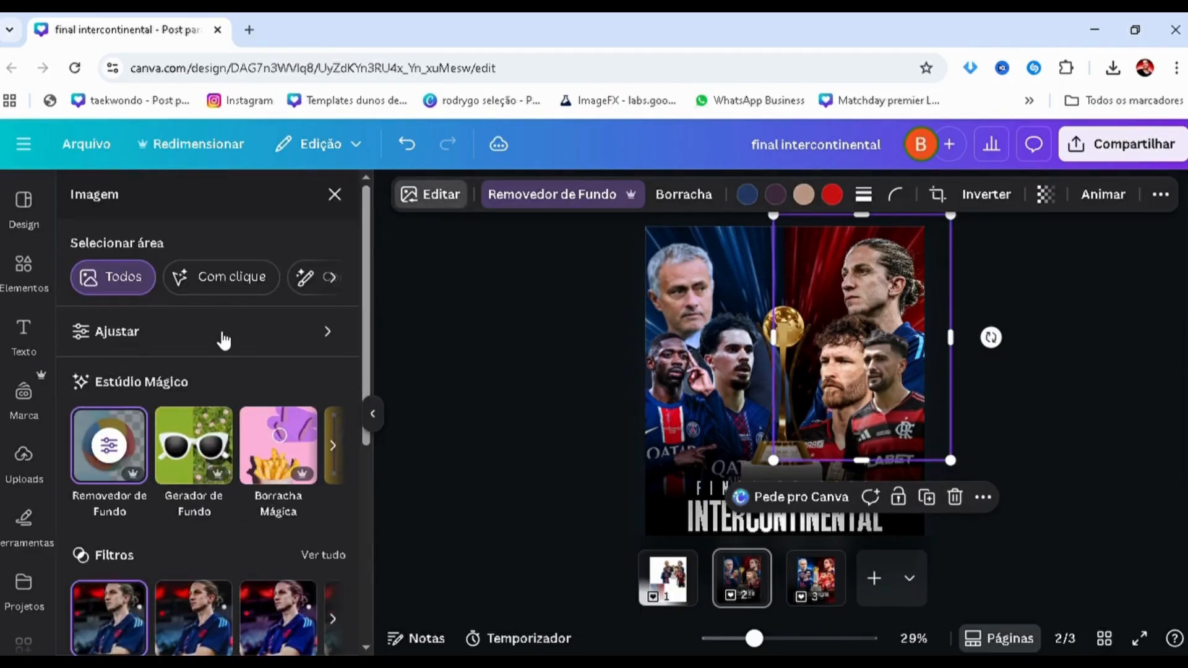
pyautogui.click(206, 351)
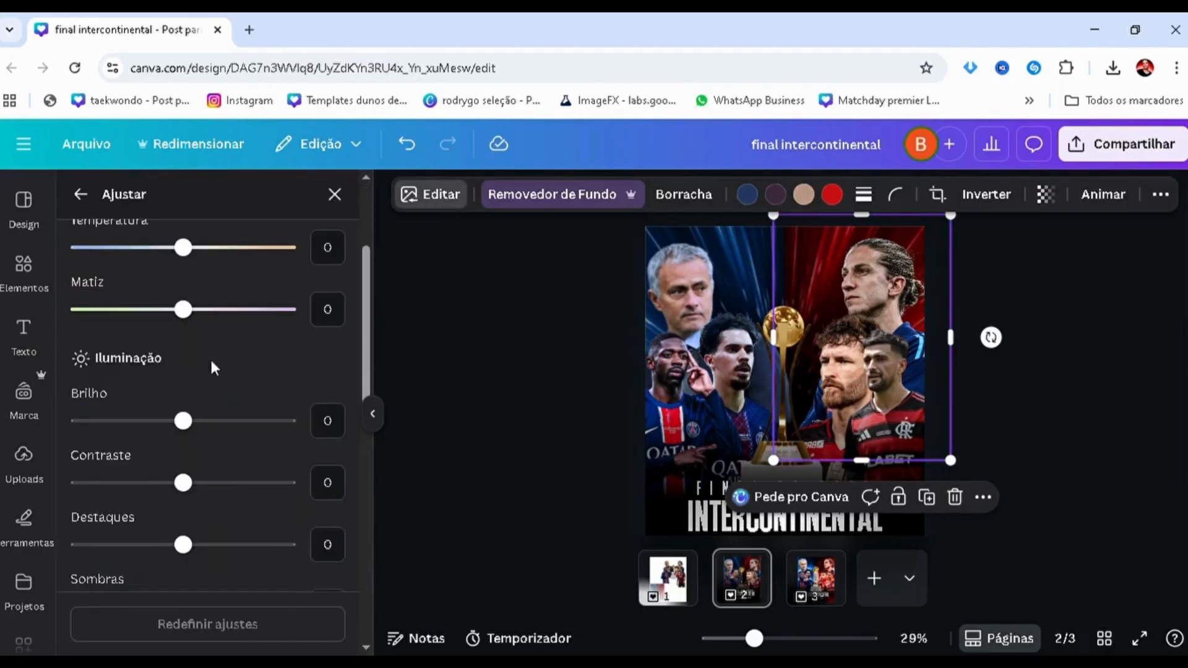
pyautogui.click(254, 316)
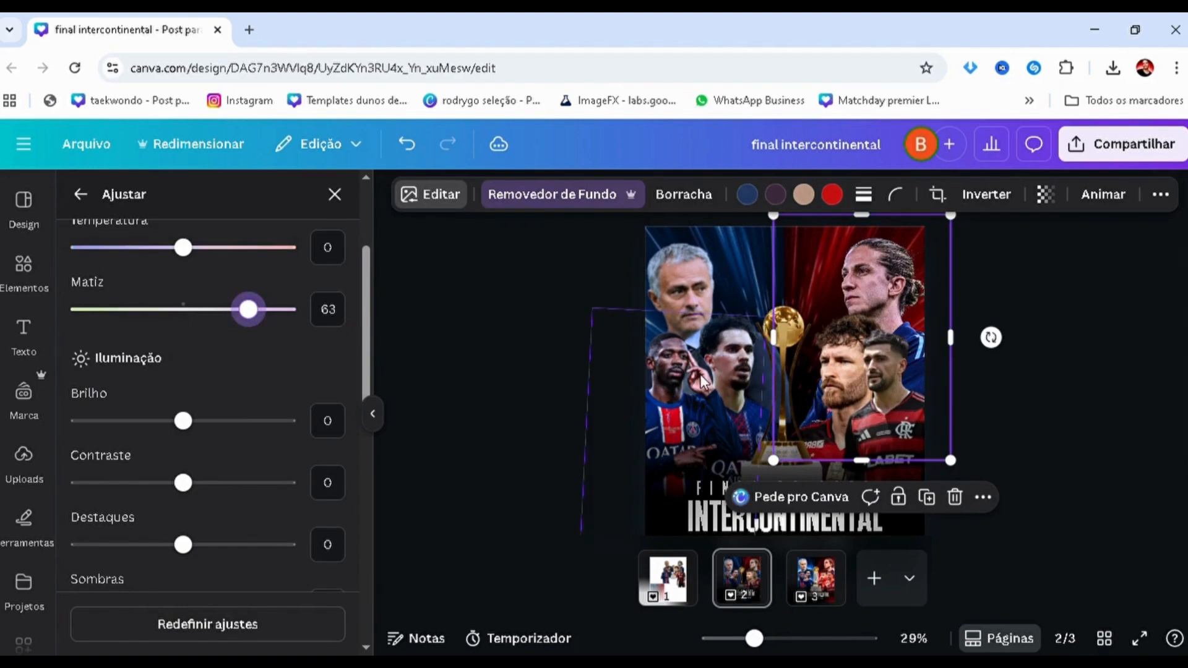
pyautogui.moveTo(237, 321); pyautogui.dragTo(233, 318)
# - Apply the Cereja duotone effect to the long-haired coach's image and set its highlight colour to #FF0000
pyautogui.click(80, 195)
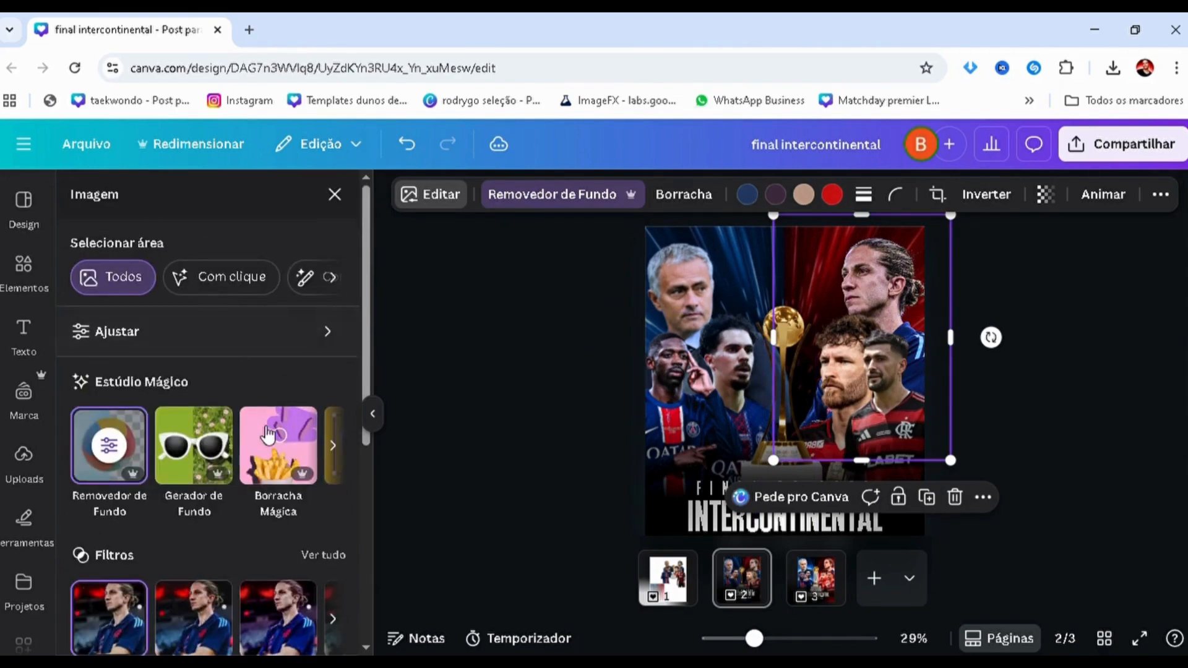
pyautogui.scroll(-4, 210, 471)
pyautogui.click(205, 519)
pyautogui.click(224, 413)
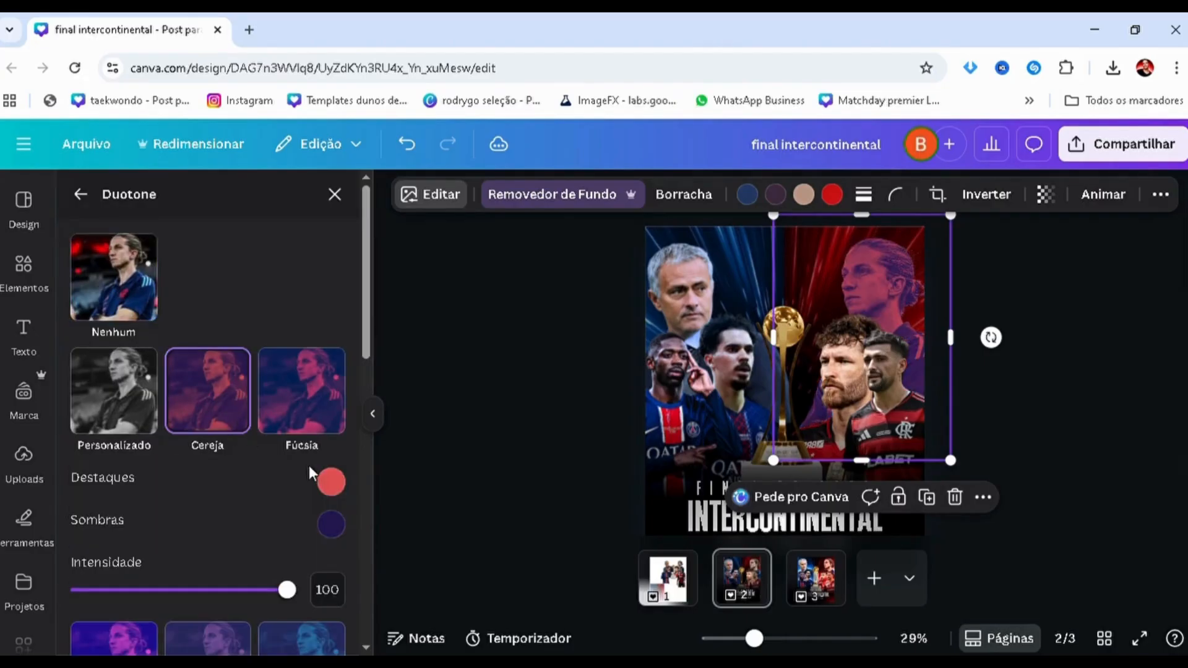
pyautogui.click(331, 481)
pyautogui.click(583, 267)
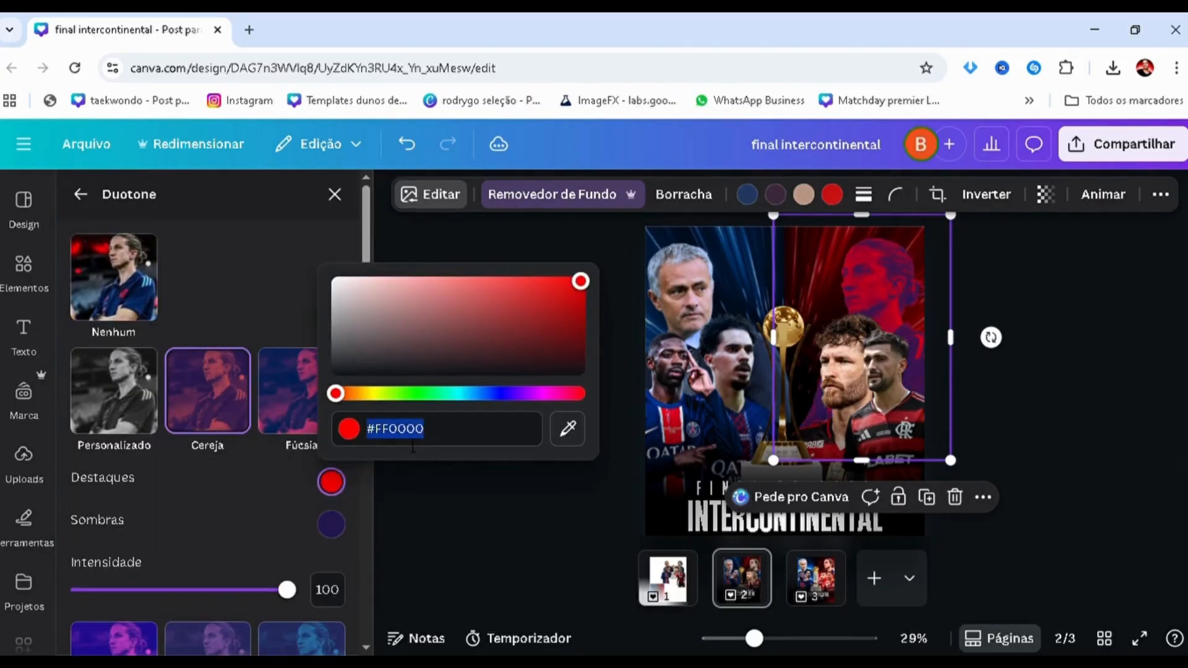
# - Set the long-haired coach's duotone shadow colour to #FF0000 and the effect's intensity to 10
pyautogui.click(332, 525)
pyautogui.write('#FF0000')
pyautogui.click(203, 487)
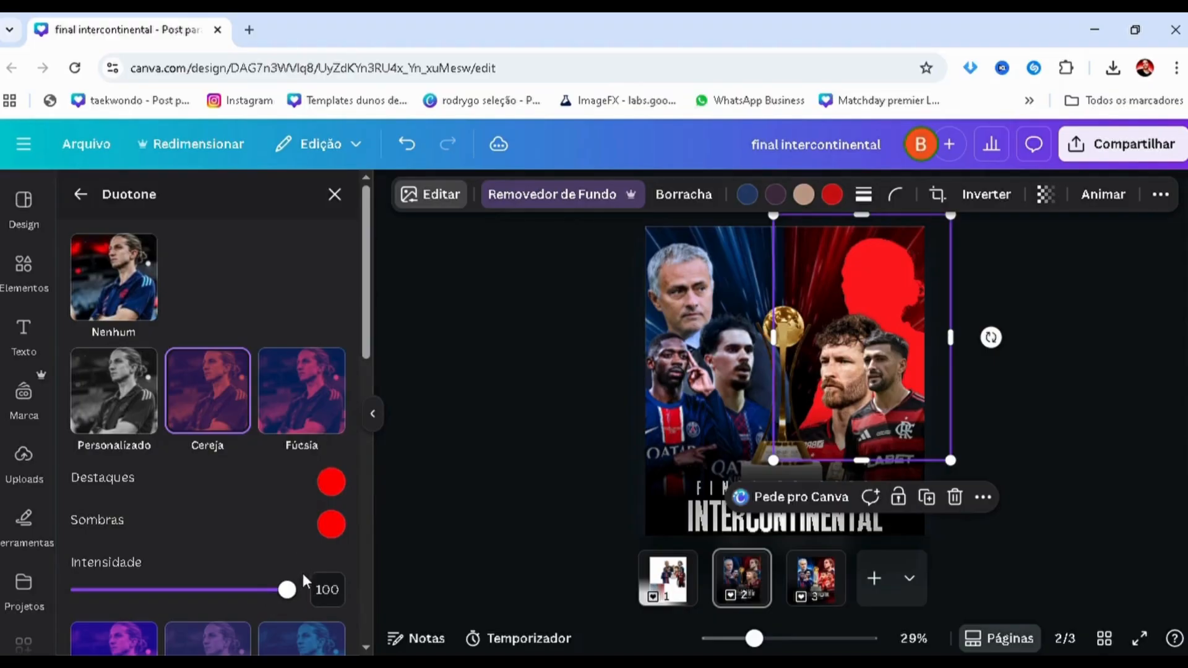
pyautogui.click(328, 591)
pyautogui.write('15')
pyautogui.press('Return')
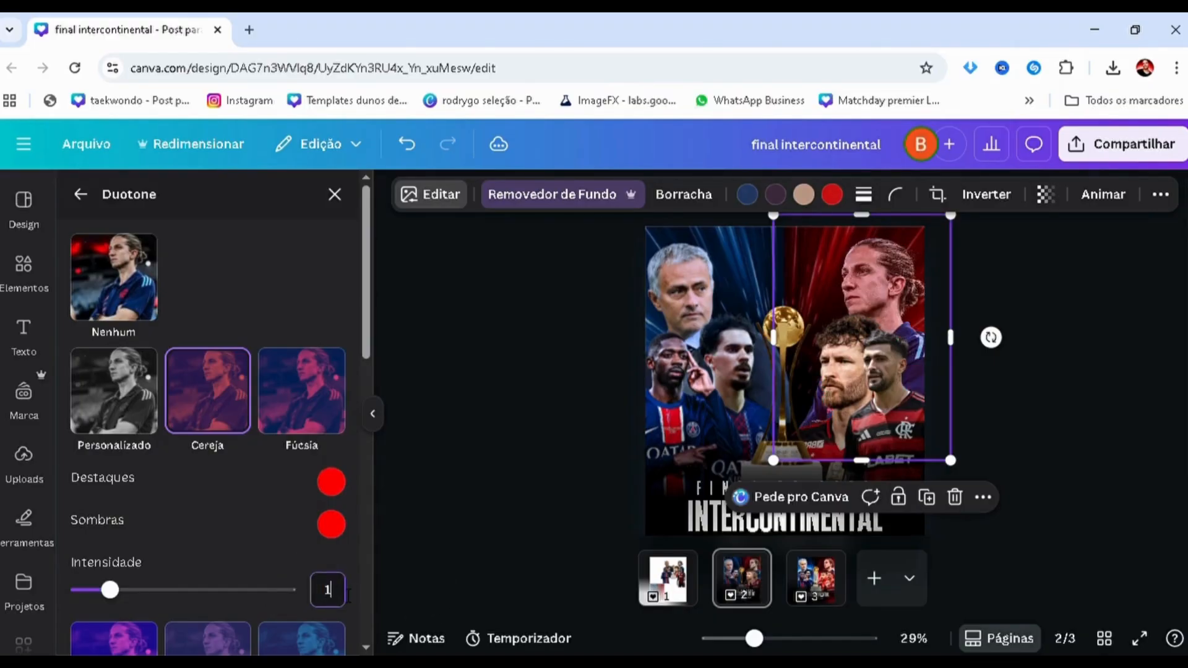
pyautogui.write('10')
pyautogui.press('Return')
pyautogui.press('Return')
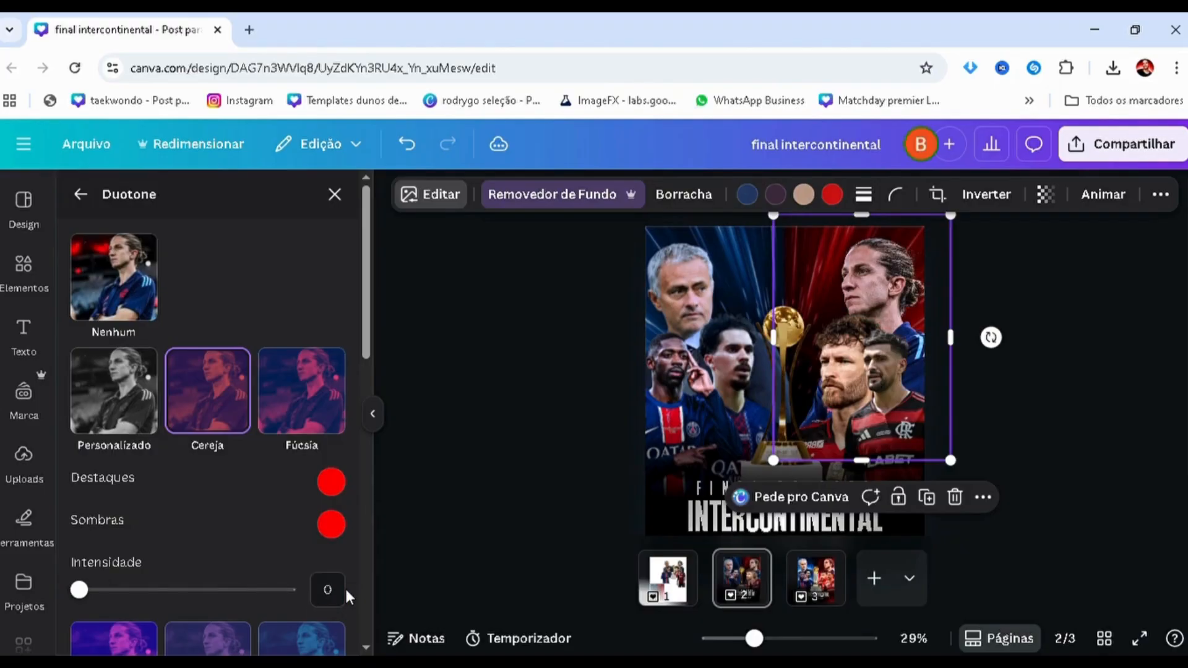
pyautogui.click(346, 589)
pyautogui.write('10')
pyautogui.press('Return')
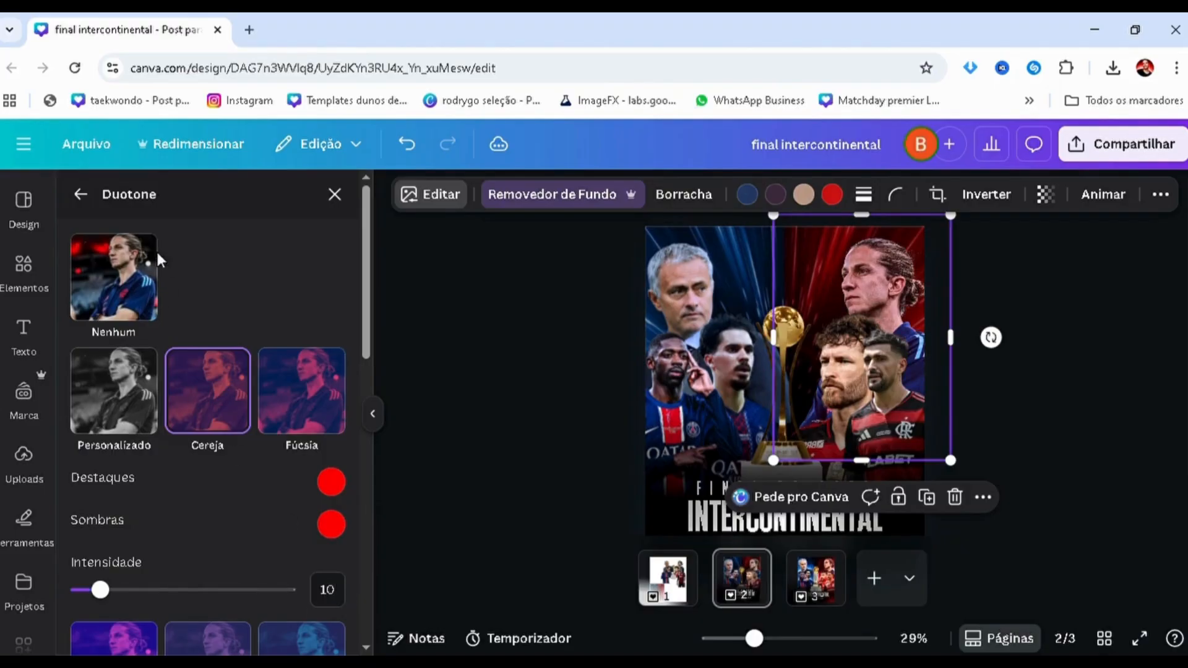
# - Raise the contrast of the long-haired coach's image to 26
pyautogui.click(90, 195)
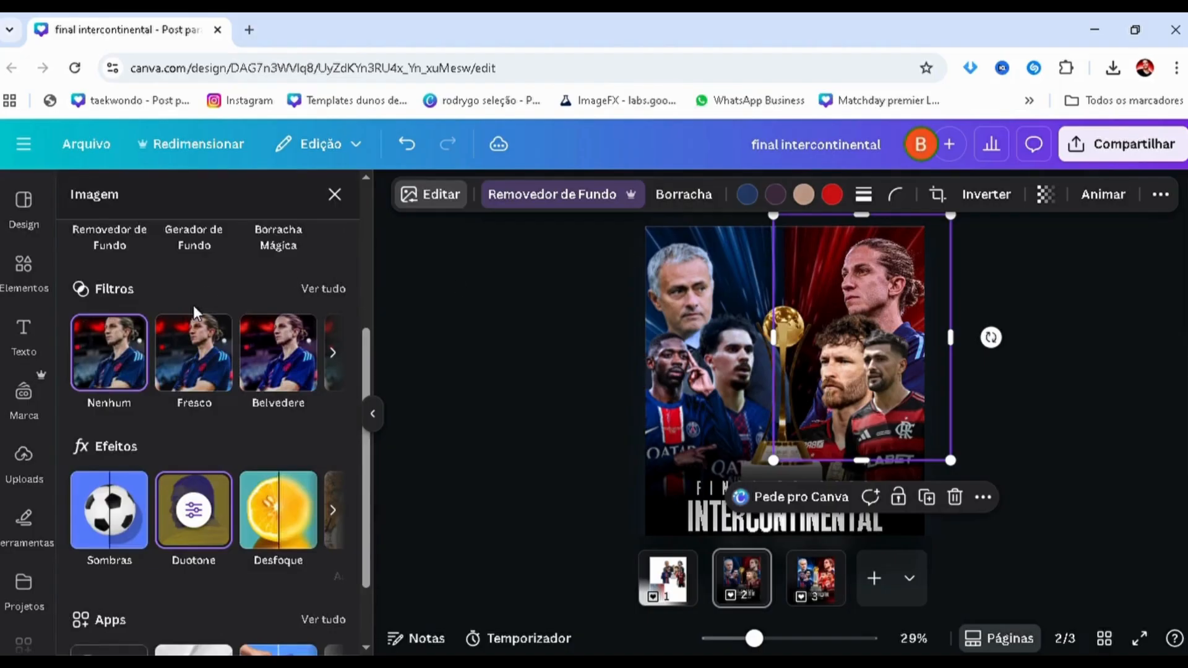
pyautogui.scroll(4, 190, 303)
pyautogui.click(185, 331)
pyautogui.scroll(-4, 204, 421)
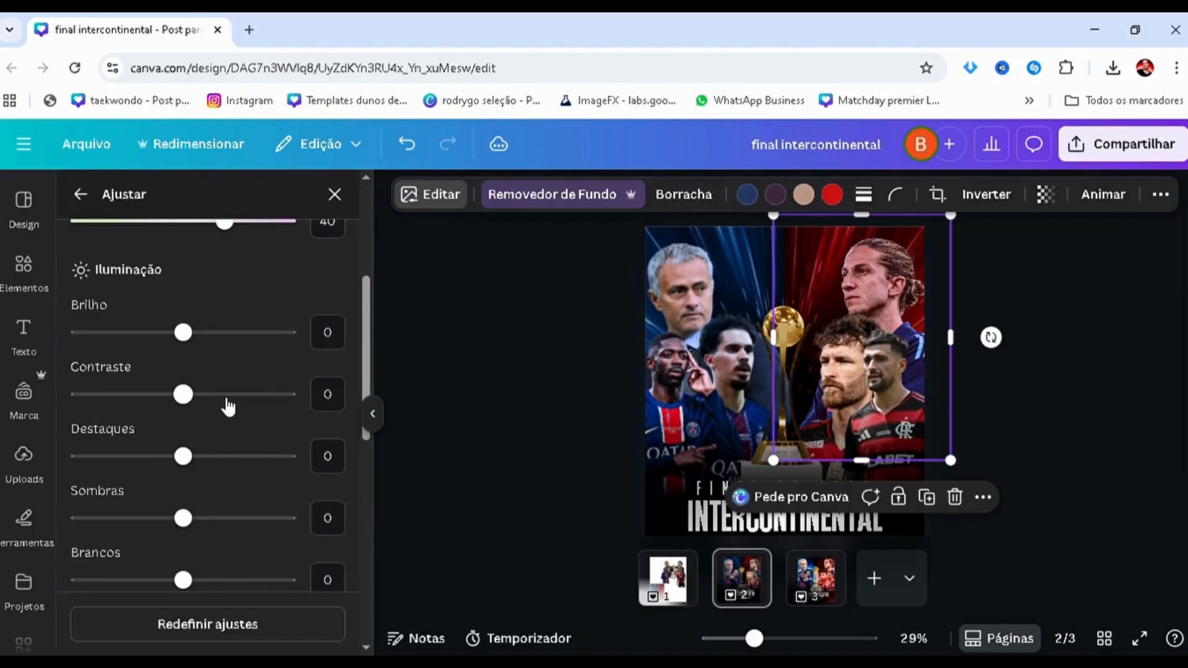
pyautogui.moveTo(183, 394); pyautogui.dragTo(211, 394)
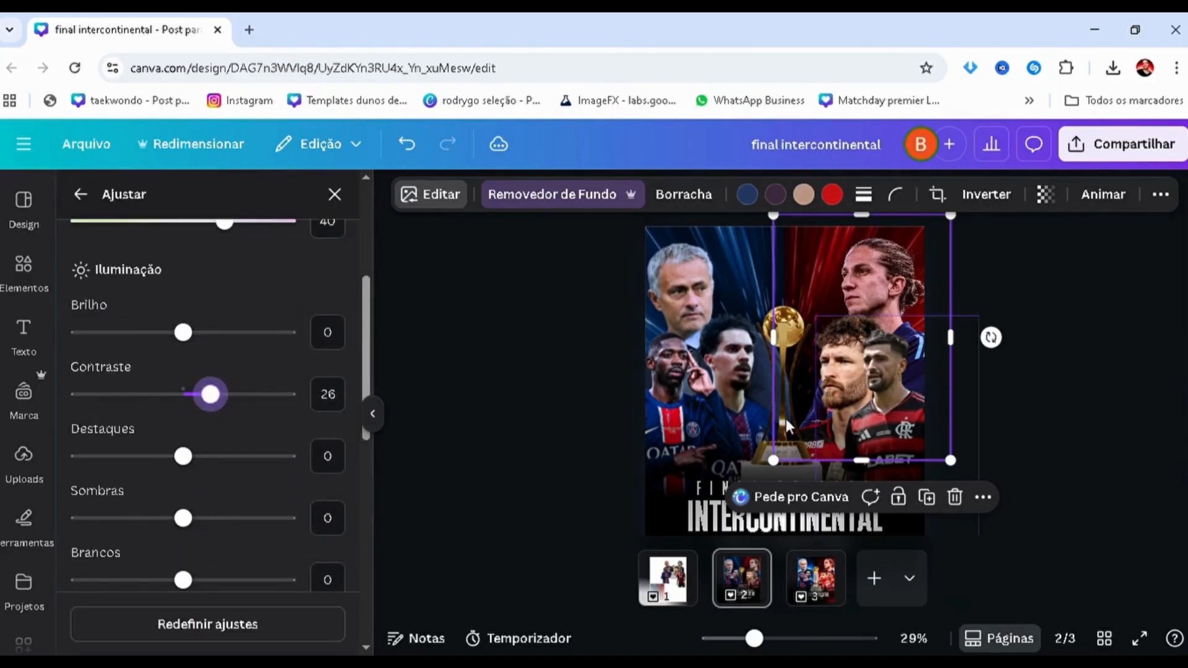
# - Set the front Flamengo player's image to contrast 24 and whites 62, and shift its tint towards magenta
pyautogui.click(866, 396)
pyautogui.scroll(2, 207, 371)
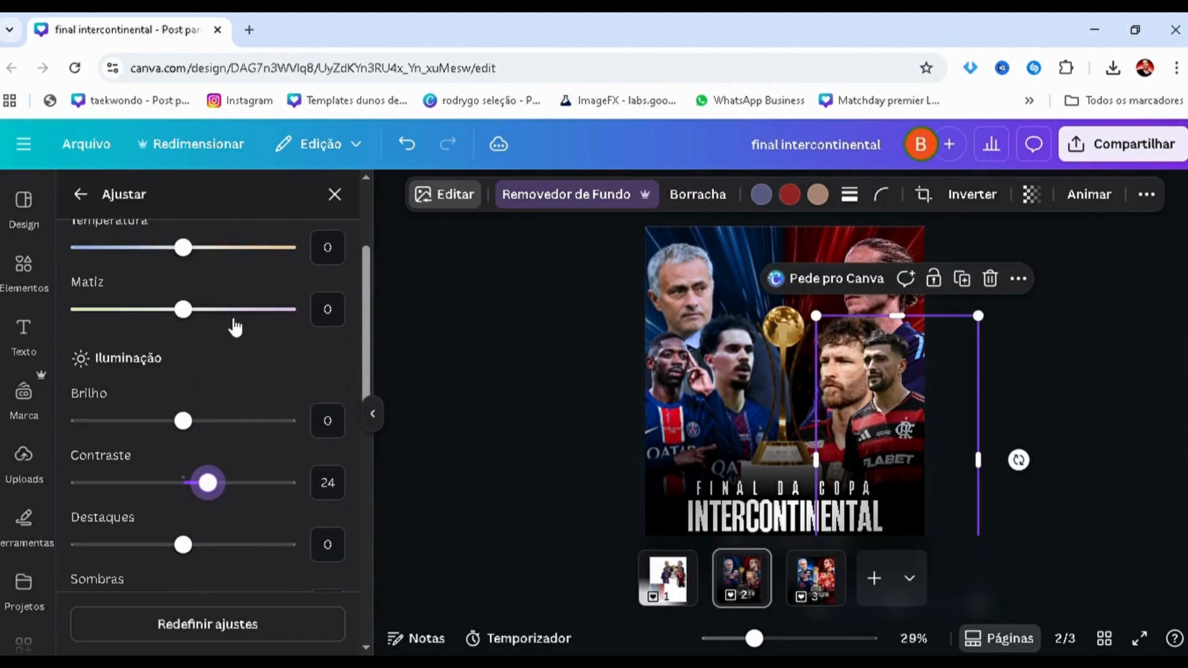
pyautogui.click(231, 309)
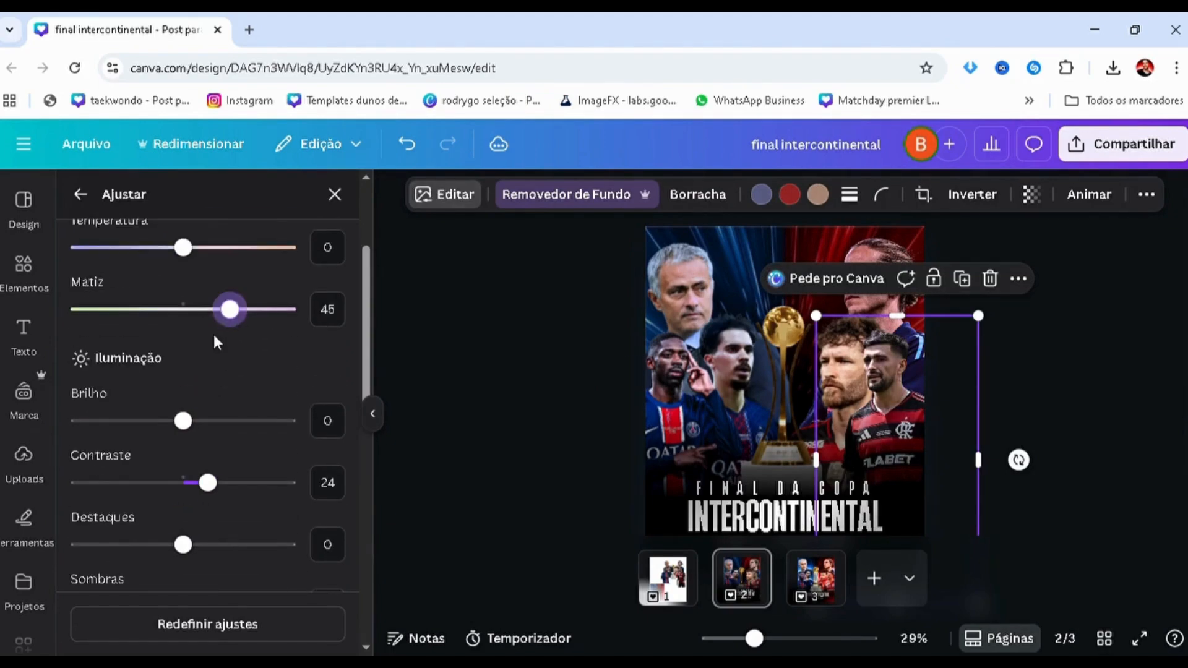
pyautogui.click(212, 310)
pyautogui.scroll(-4, 176, 444)
pyautogui.click(231, 403)
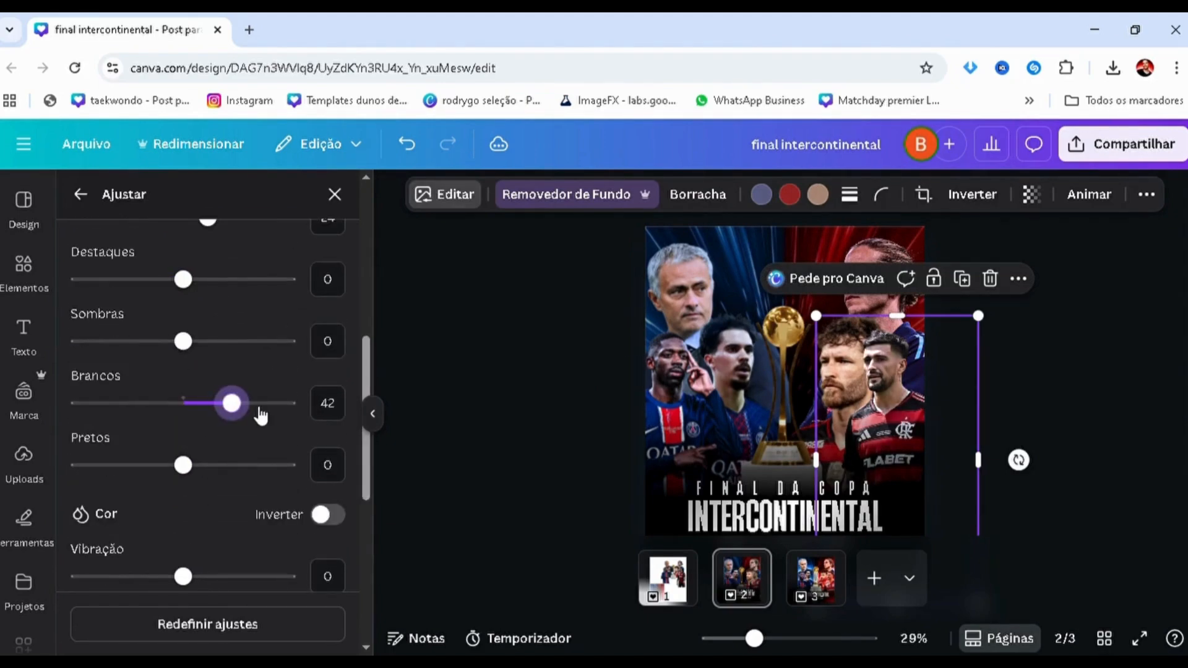
pyautogui.moveTo(261, 416); pyautogui.dragTo(254, 416)
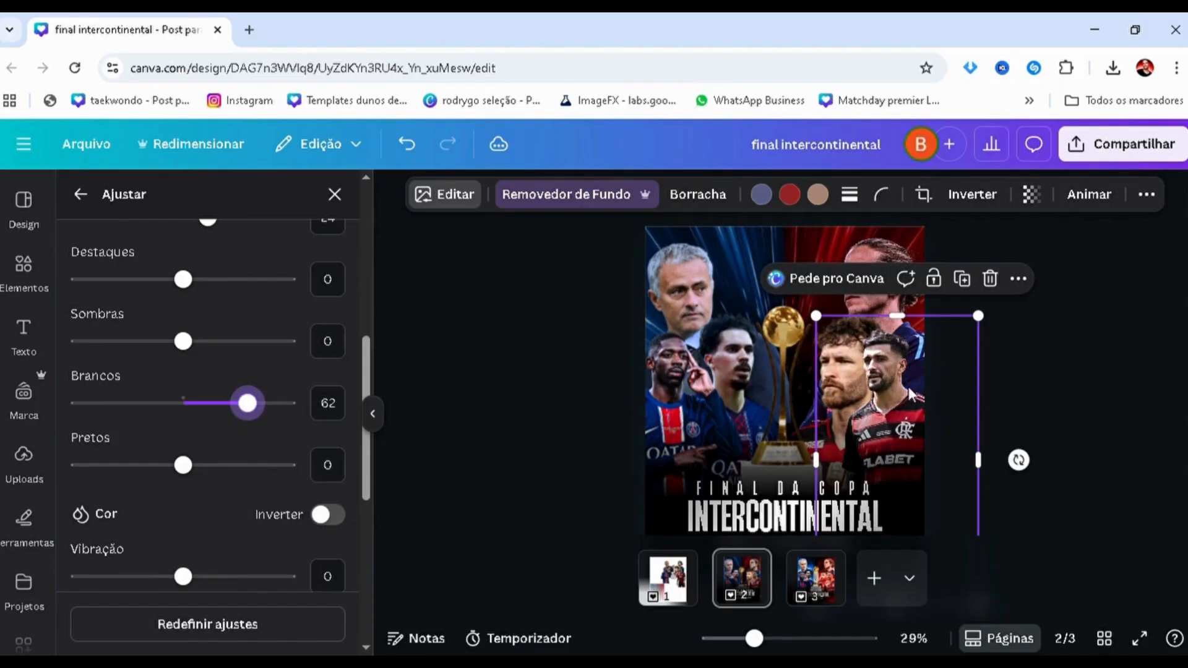
# - Apply the Cereja duotone effect to the front Flamengo player's image with #FF0000 as highlight and shadow colour
pyautogui.click(82, 194)
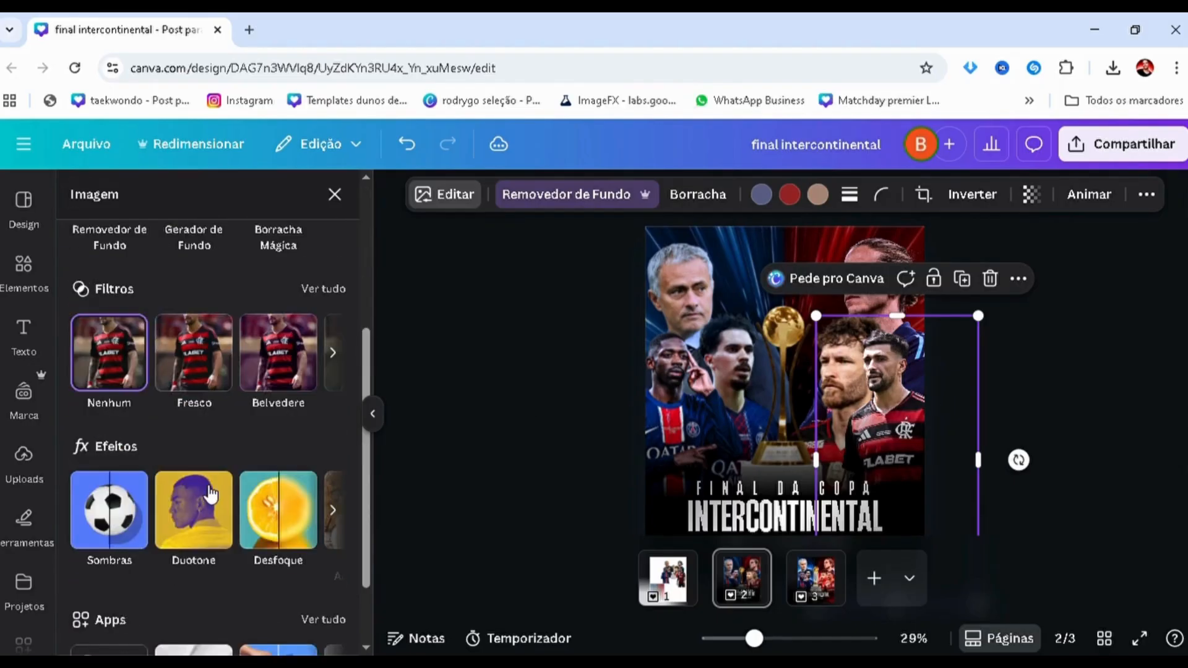
pyautogui.click(210, 495)
pyautogui.click(235, 399)
pyautogui.click(331, 482)
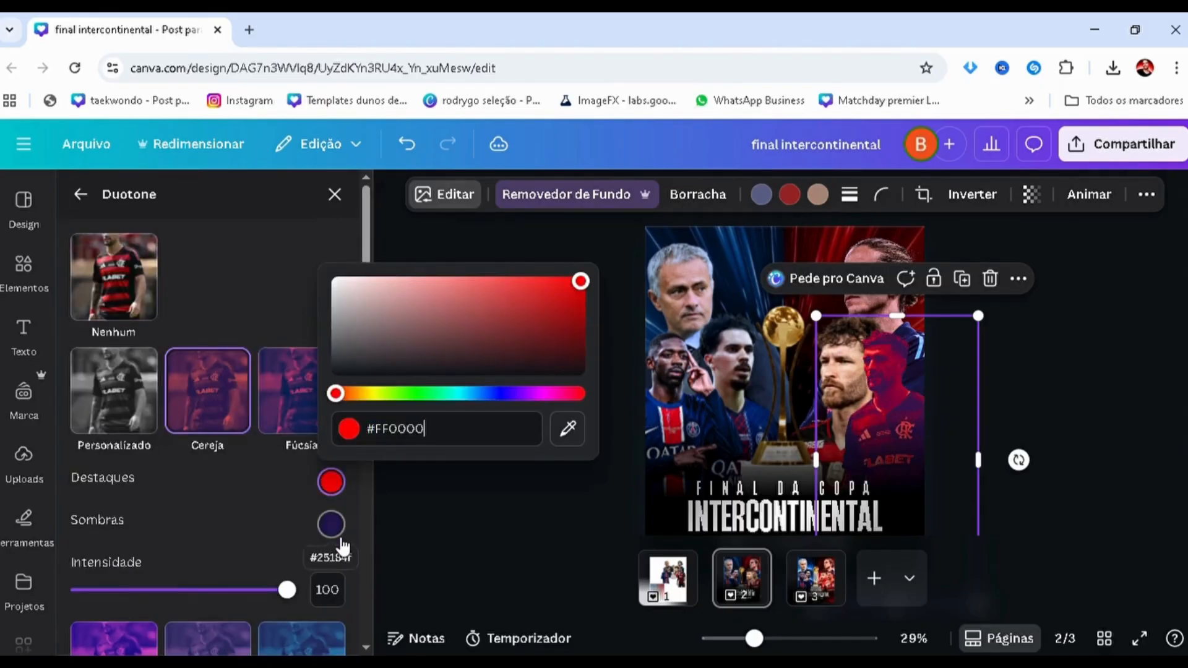
pyautogui.click(334, 528)
pyautogui.moveTo(425, 473); pyautogui.dragTo(359, 479)
pyautogui.write('#FF0000')
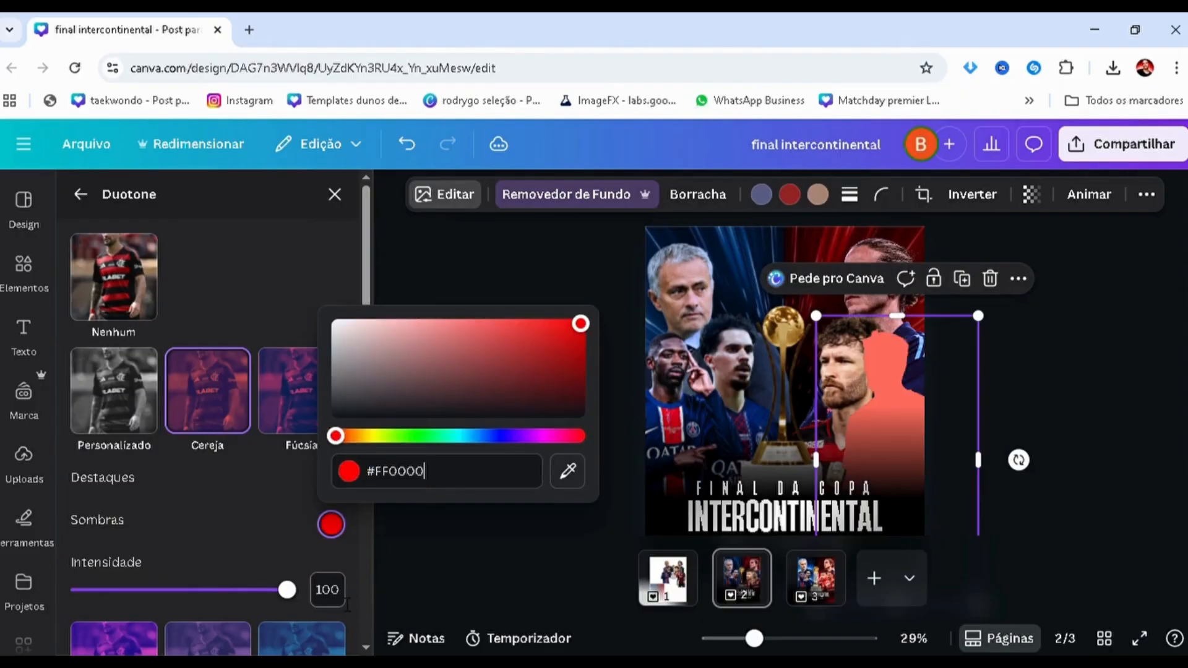
# - Reduce the intensity of the front Flamengo player's duotone effect to 10
pyautogui.click(345, 602)
pyautogui.click(343, 600)
pyautogui.write('1')
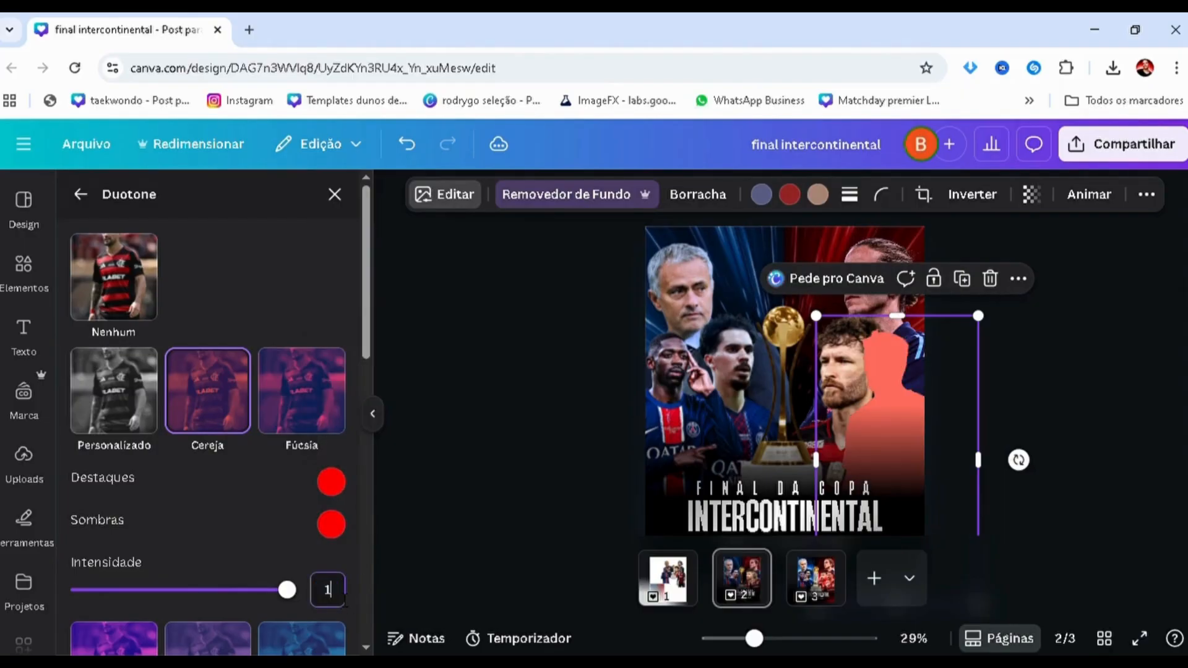
pyautogui.press('Return')
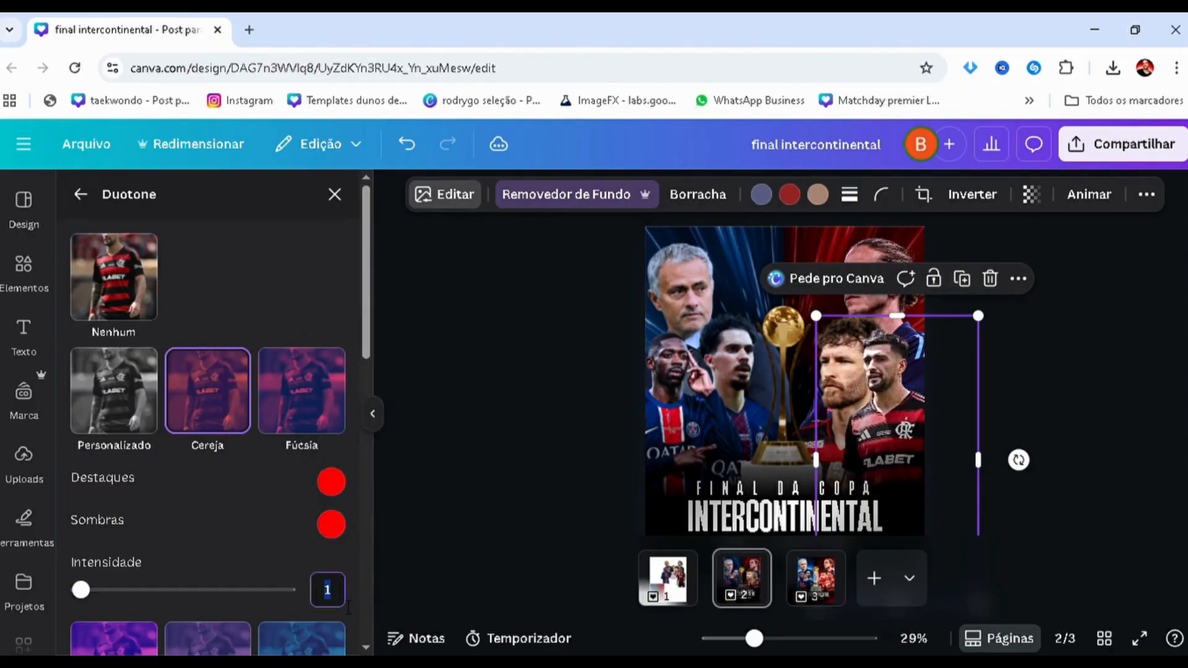
pyautogui.press('Return')
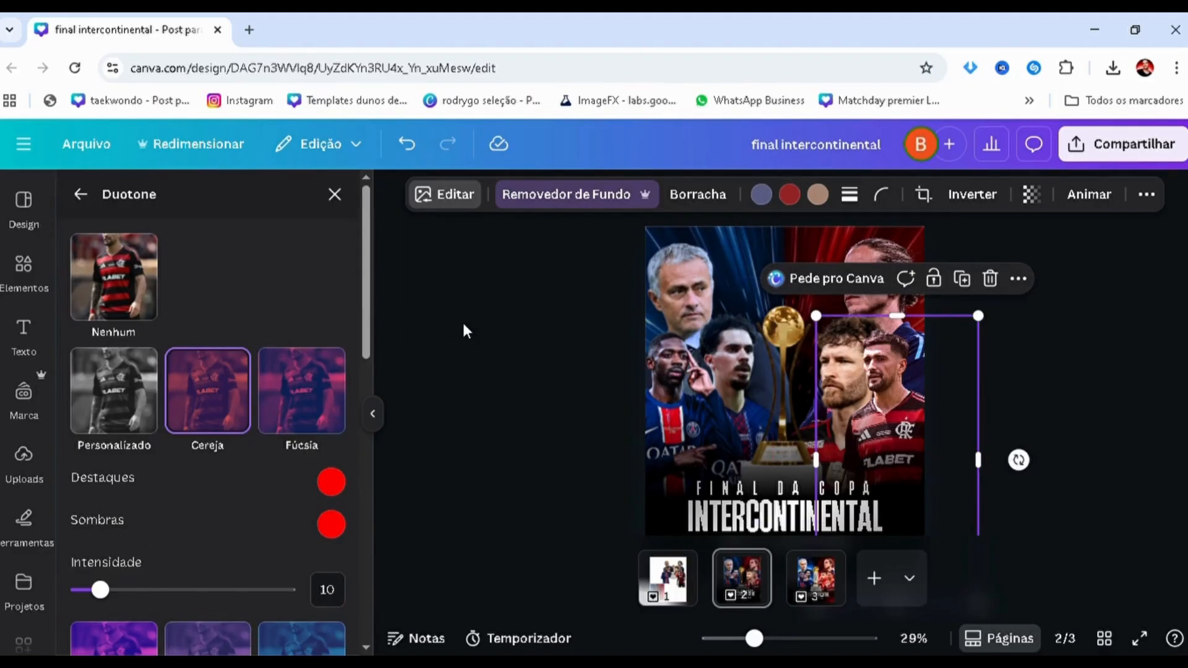
# - Apply the Cereja duotone effect to the bearded Flamengo player beside the trophy, with #FF0000 highlights and shadows
pyautogui.click(384, 446)
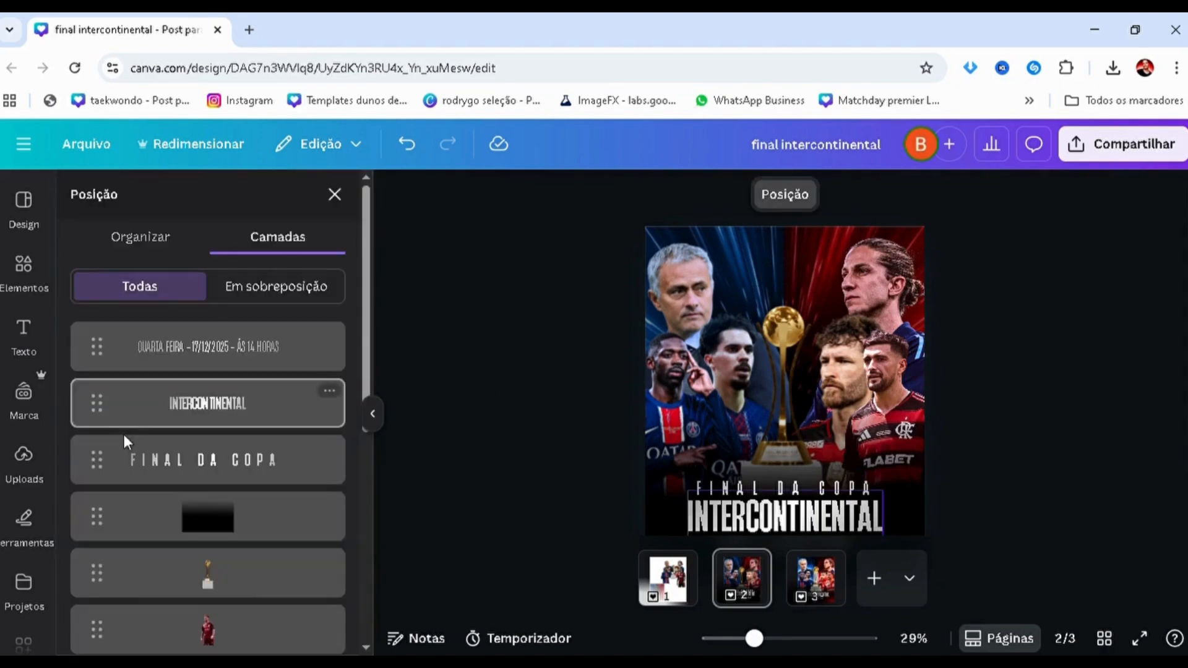
pyautogui.scroll(-4, 133, 438)
pyautogui.click(193, 341)
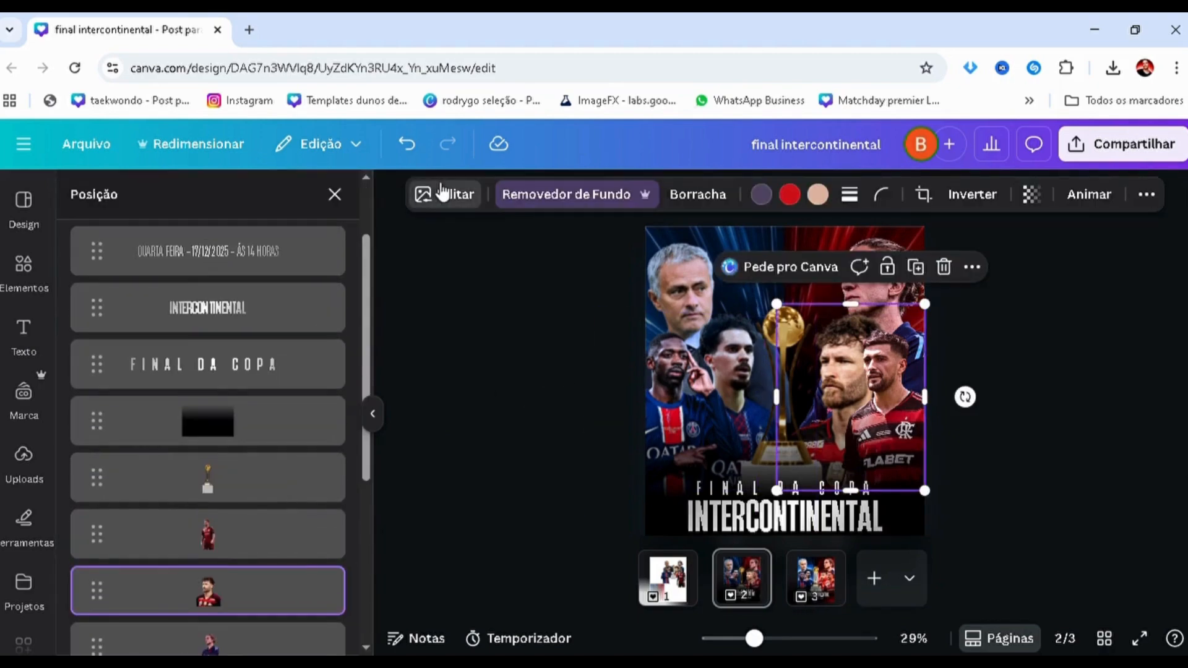
pyautogui.click(436, 197)
pyautogui.scroll(-4, 235, 456)
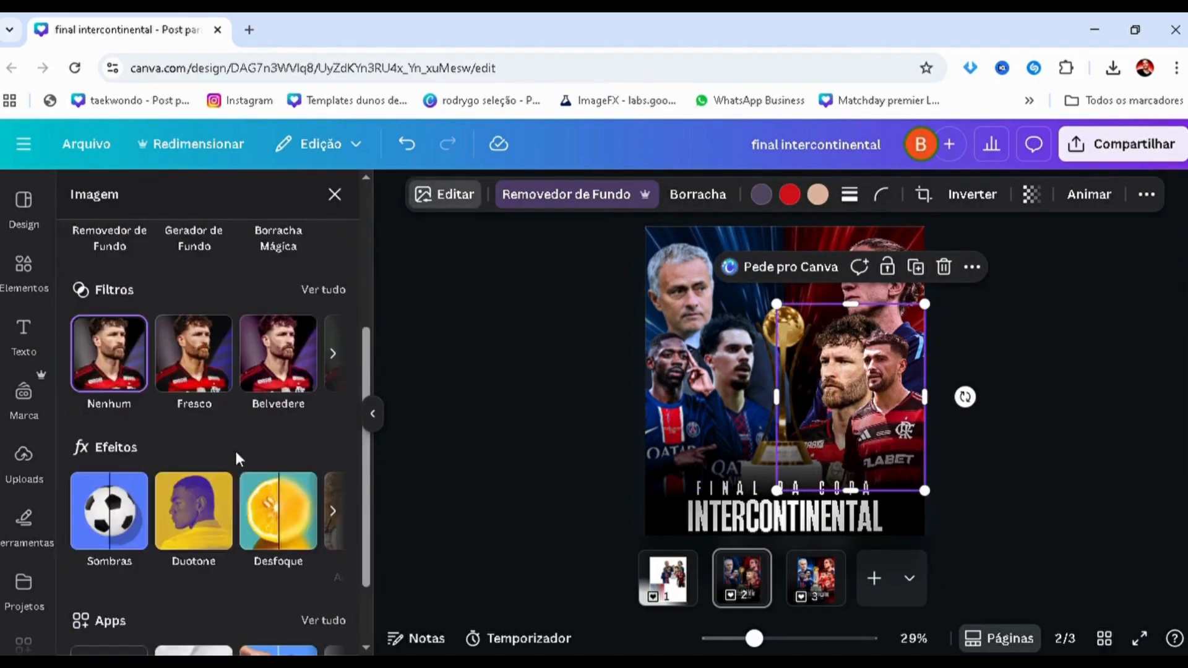
pyautogui.click(220, 505)
pyautogui.click(215, 420)
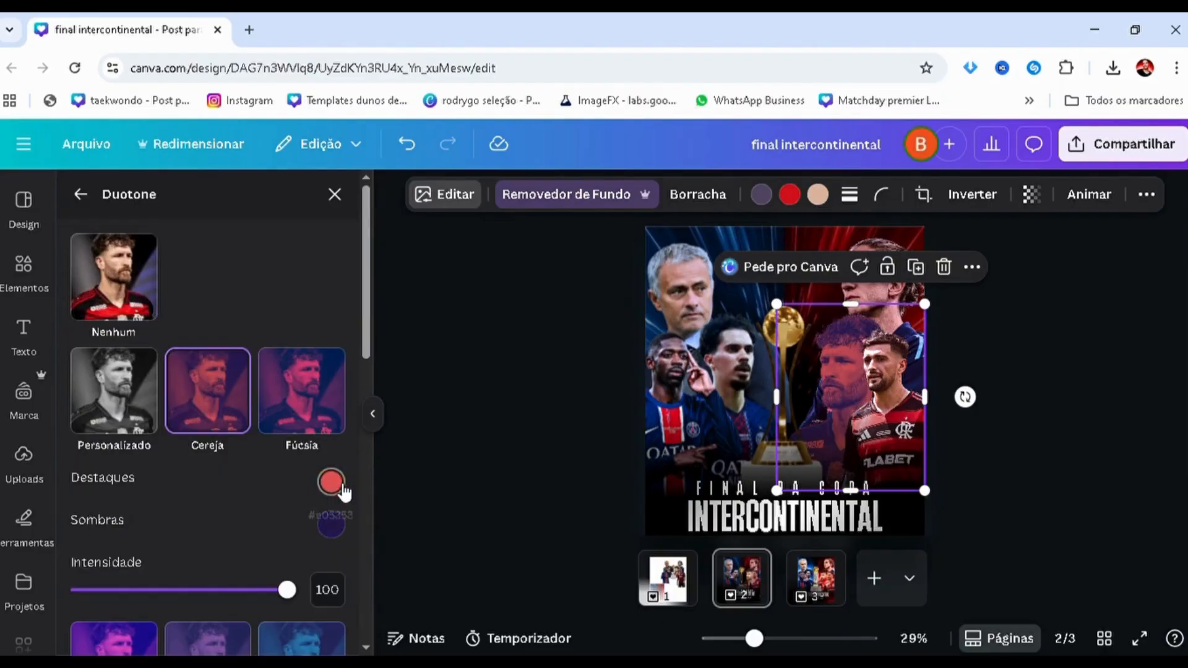
pyautogui.click(331, 481)
pyautogui.write('#FF0000')
pyautogui.click(346, 527)
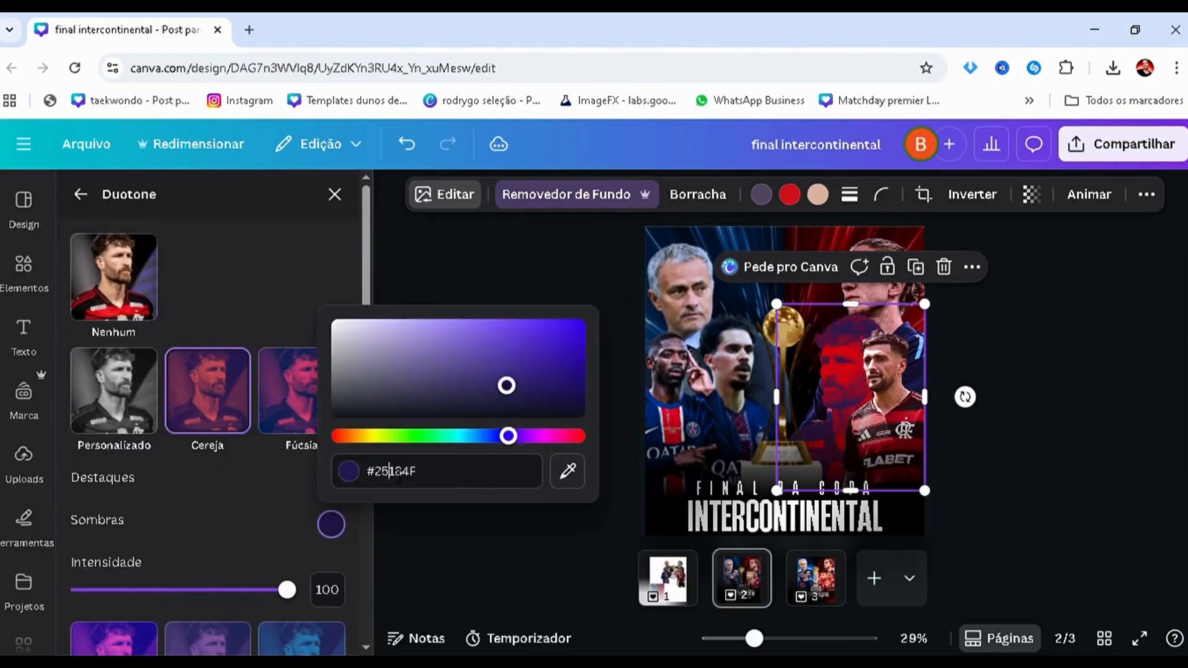
pyautogui.doubleClick(388, 471)
pyautogui.write('#FF0000')
# - Lower the intensity of the duotone effect on the bearded Flamengo player beside the trophy to 10
pyautogui.click(329, 590)
pyautogui.doubleClick(329, 590)
pyautogui.write('1')
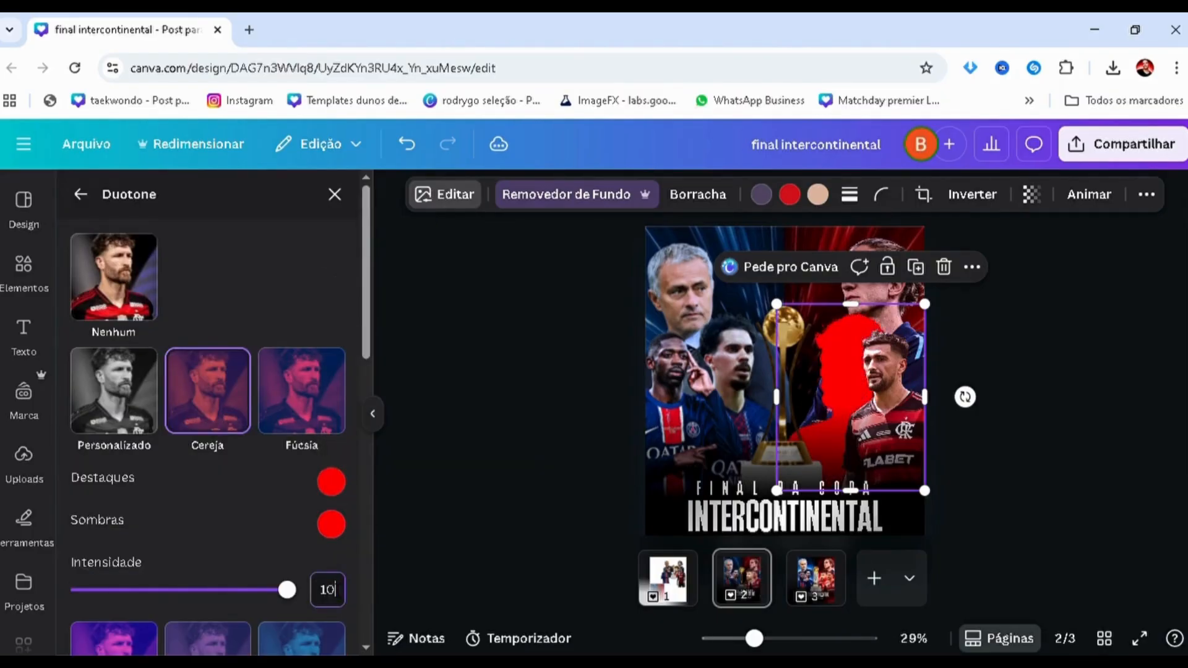
pyautogui.write('0')
pyautogui.press('Return')
pyautogui.click(521, 492)
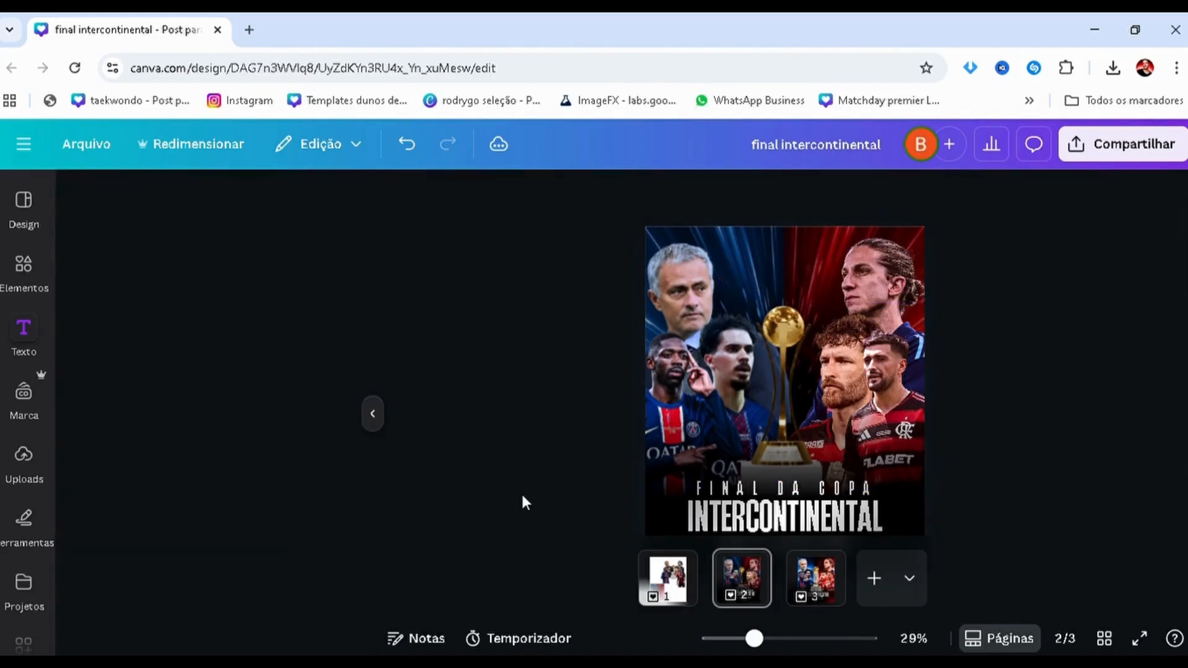
# - Adjust the image of the bearded Flamengo player beside the trophy to tint 38 and contrast 28
pyautogui.keyDown('ctrl'); pyautogui.scroll(2, 545, 446); pyautogui.keyUp('ctrl')
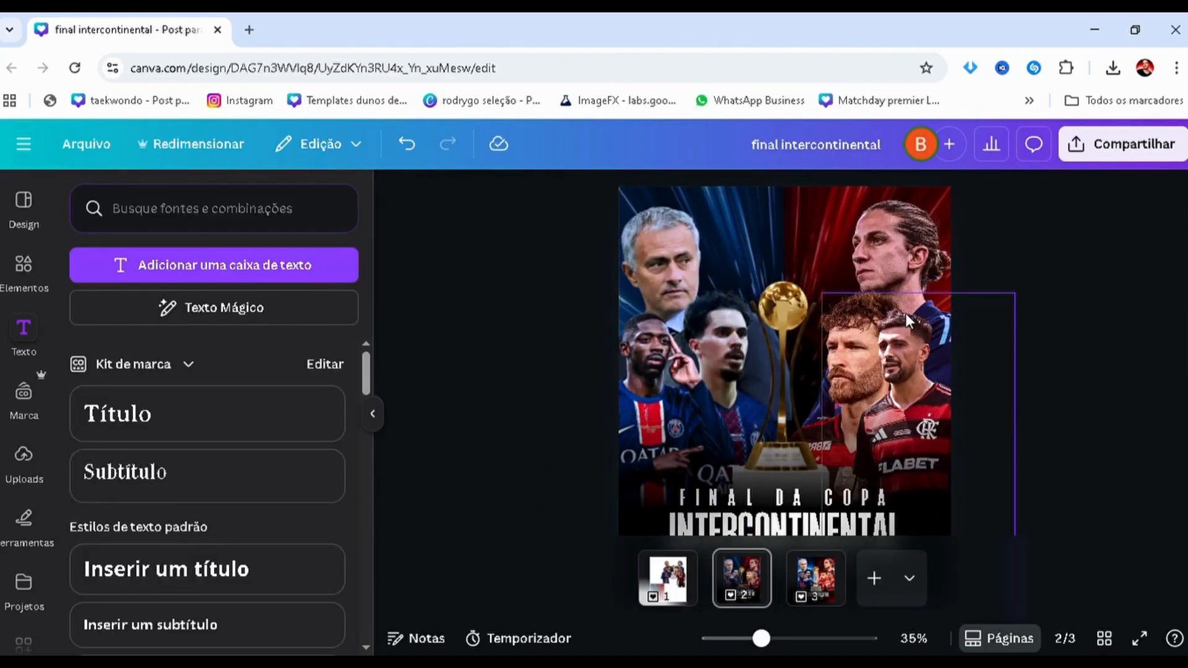
pyautogui.hotkey('alt', '1')
pyautogui.scroll(-6, 186, 544)
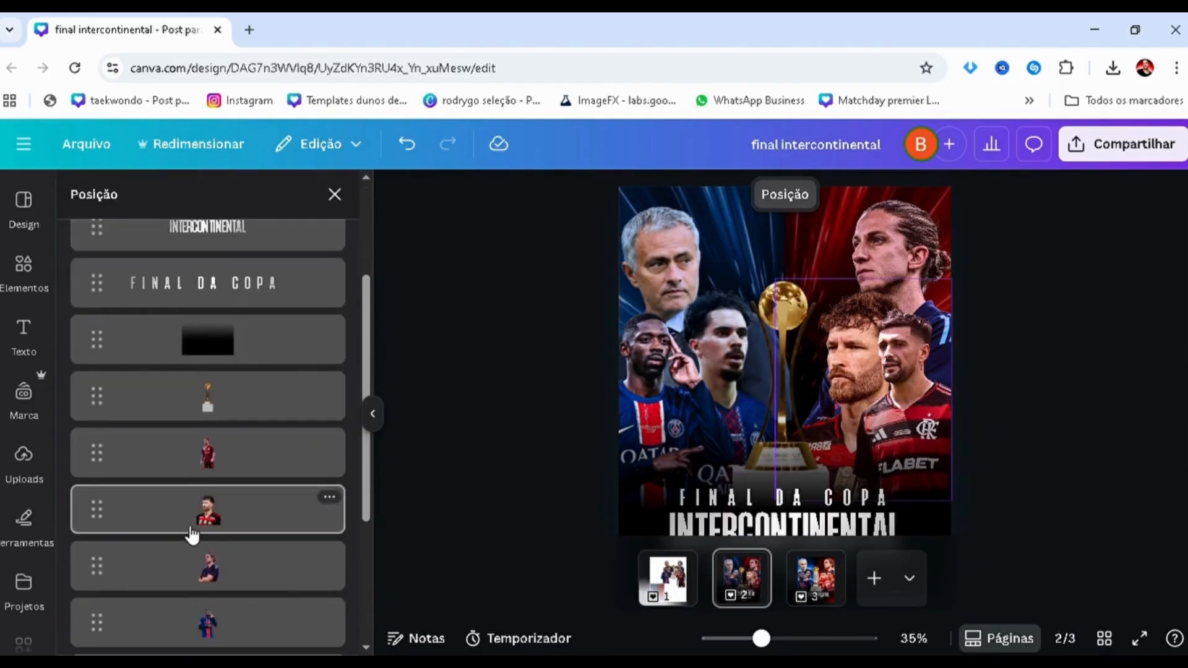
pyautogui.click(328, 270)
pyautogui.click(442, 195)
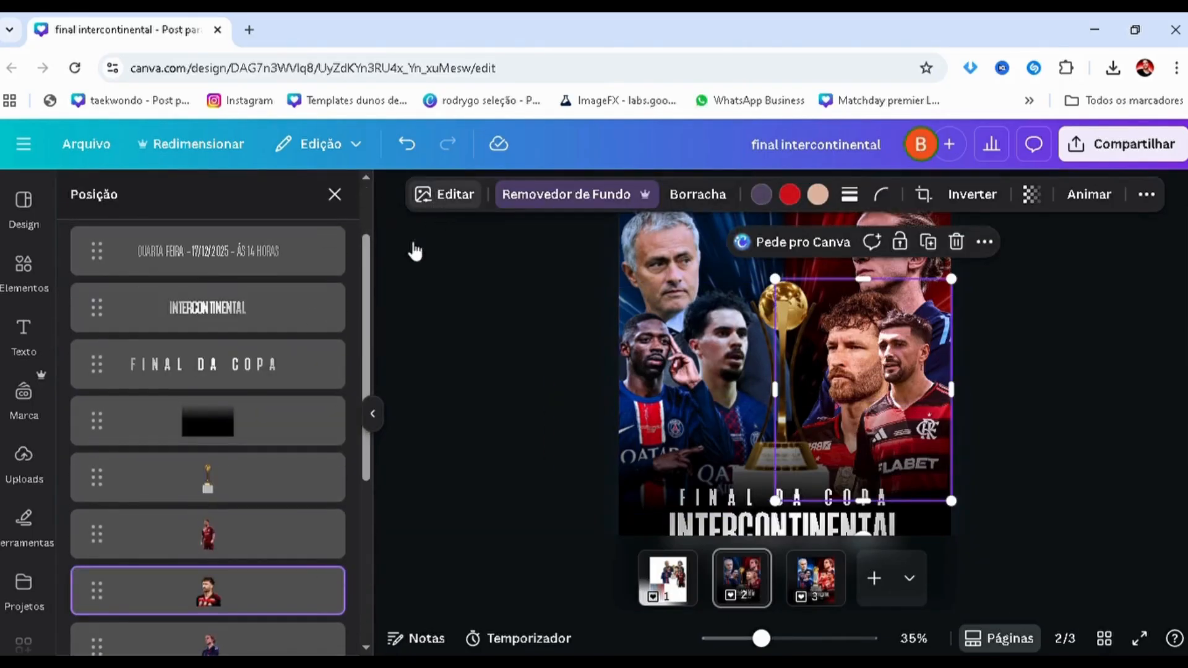
pyautogui.click(181, 344)
pyautogui.scroll(-1, 240, 457)
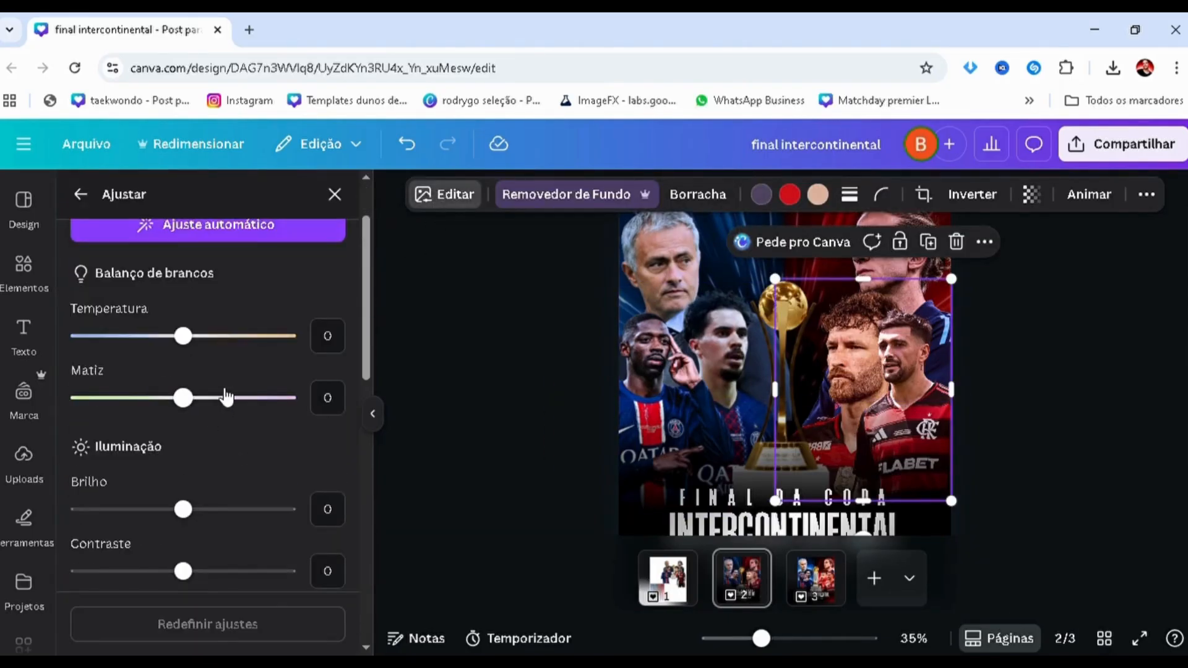
pyautogui.moveTo(226, 397); pyautogui.dragTo(223, 427)
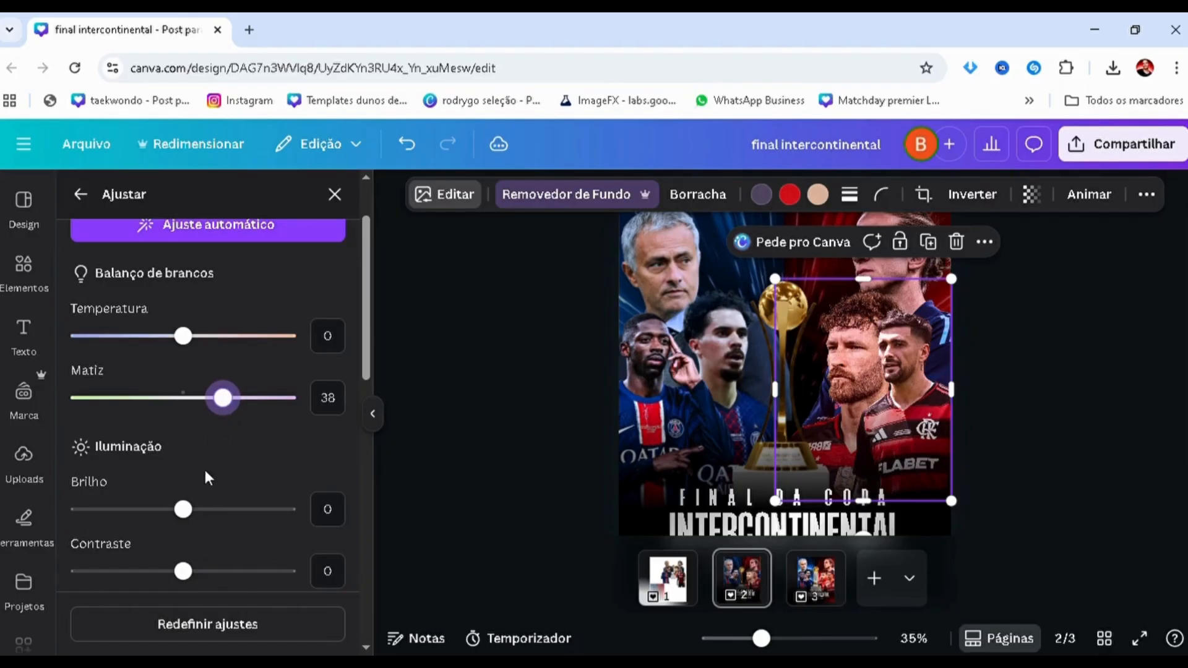
pyautogui.scroll(-2, 205, 488)
pyautogui.click(213, 484)
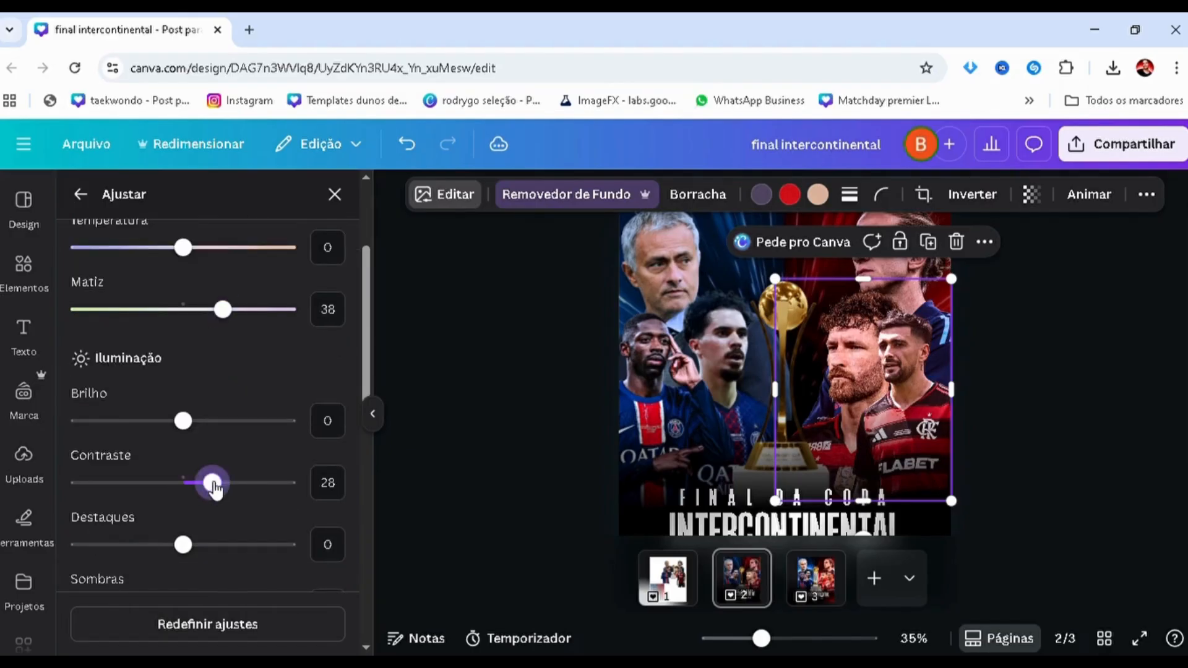
pyautogui.click(517, 455)
pyautogui.hotkey('ctrl', '-')
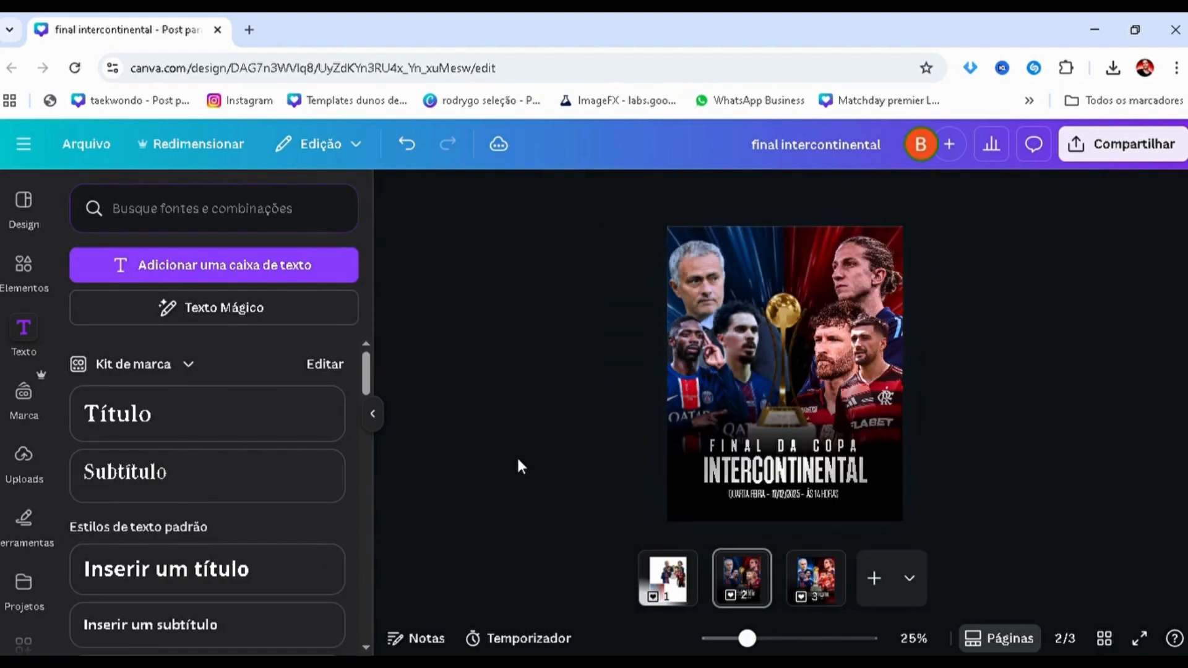
# - Search the whole elements library for "blur"
pyautogui.click(24, 270)
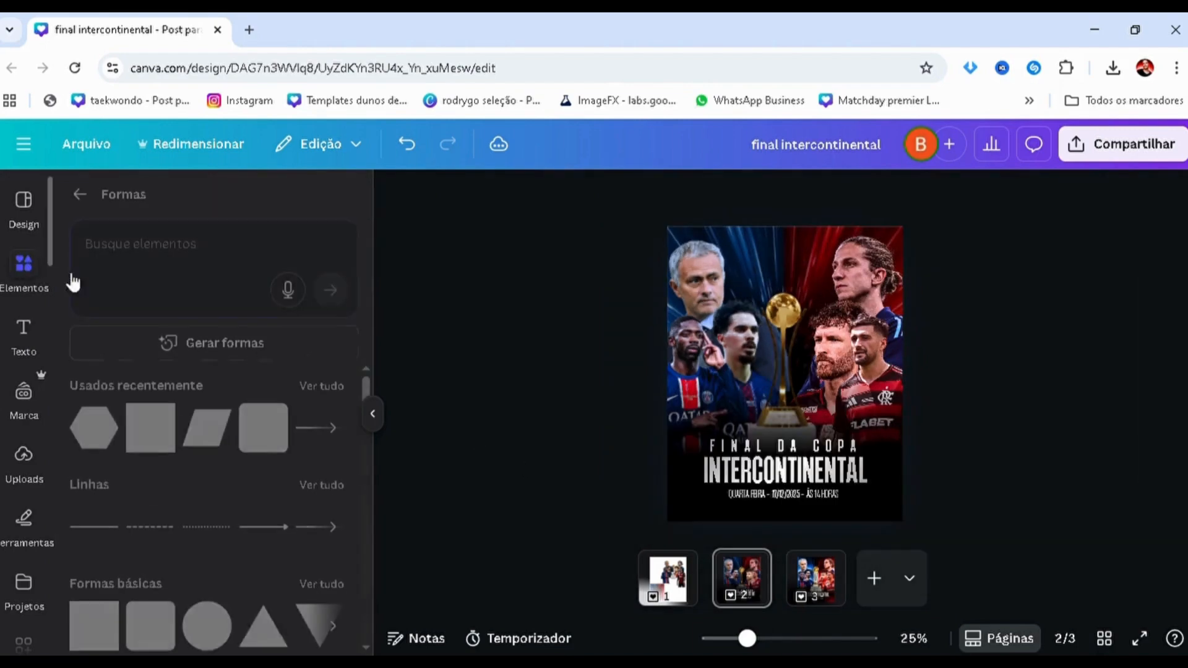
pyautogui.click(80, 194)
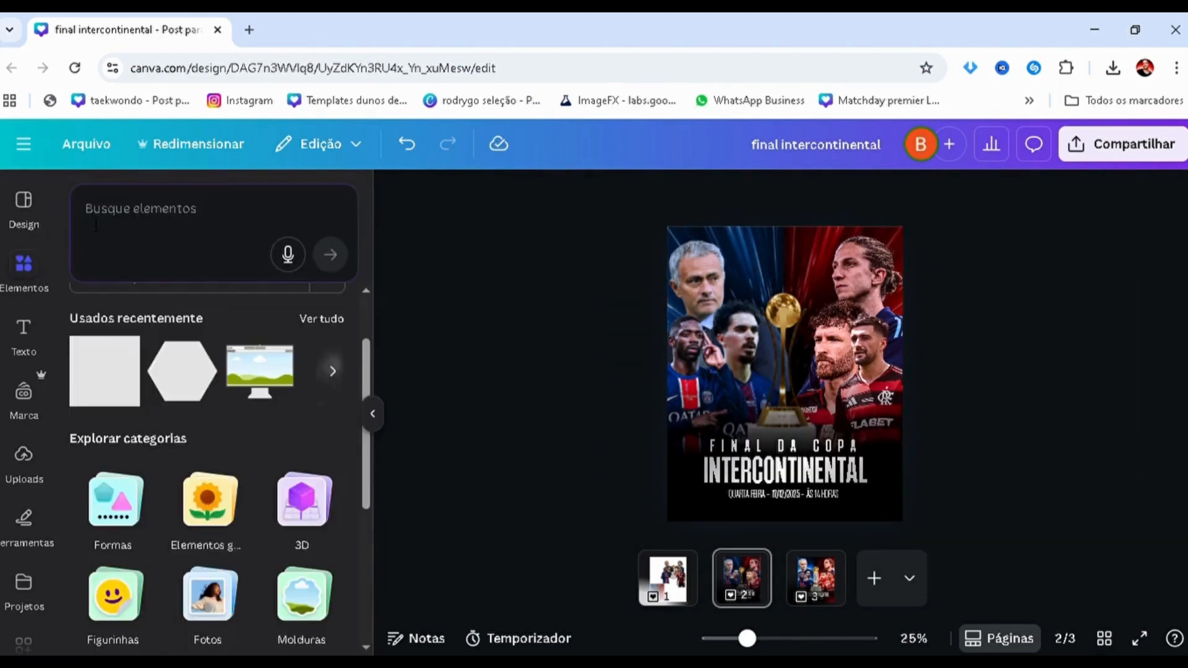
pyautogui.click(179, 224)
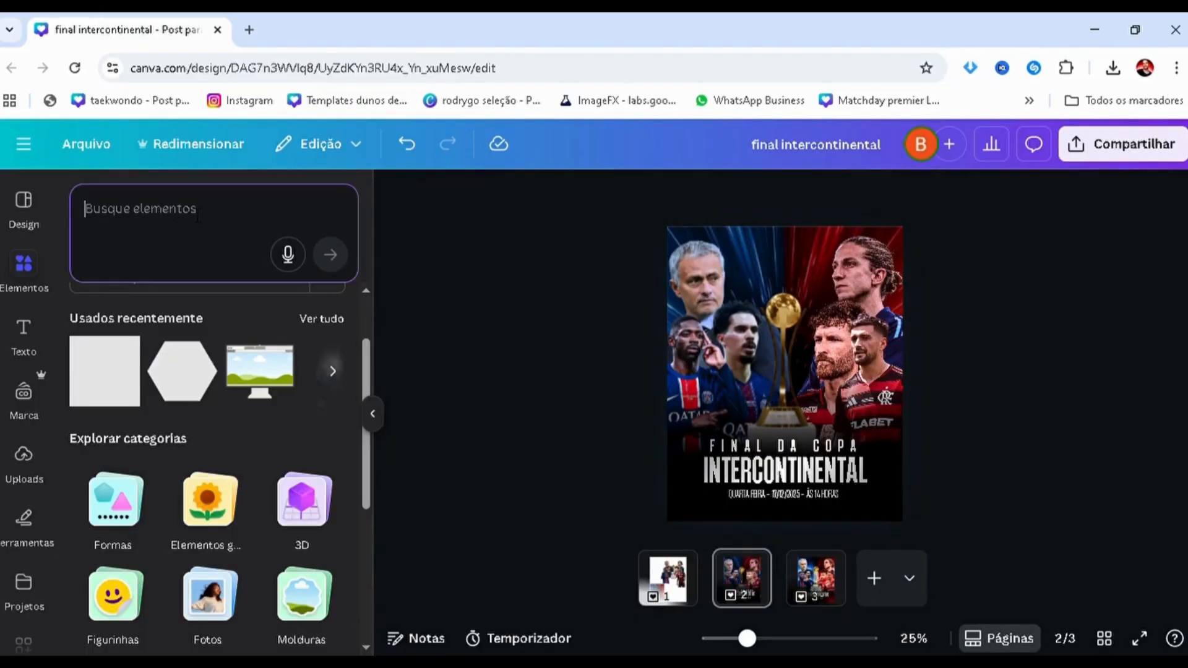
pyautogui.write('blur')
pyautogui.press('Return')
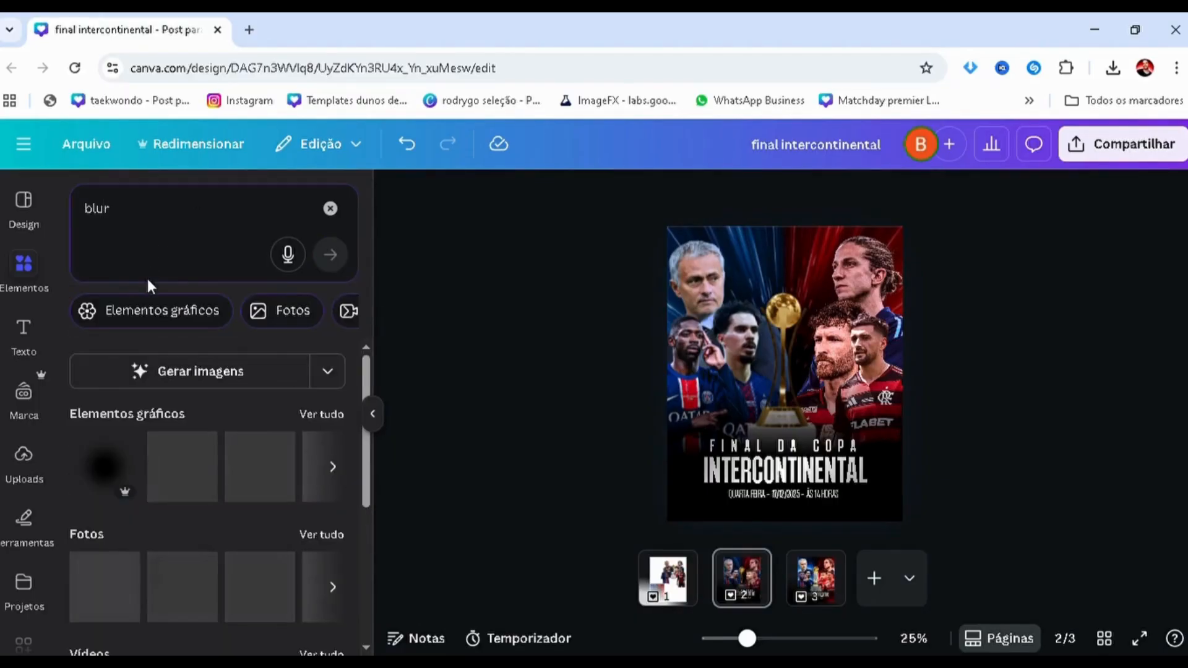
# - Limit the blur search to graphic elements and add the soft purple blur to the centre of the poster
pyautogui.click(148, 303)
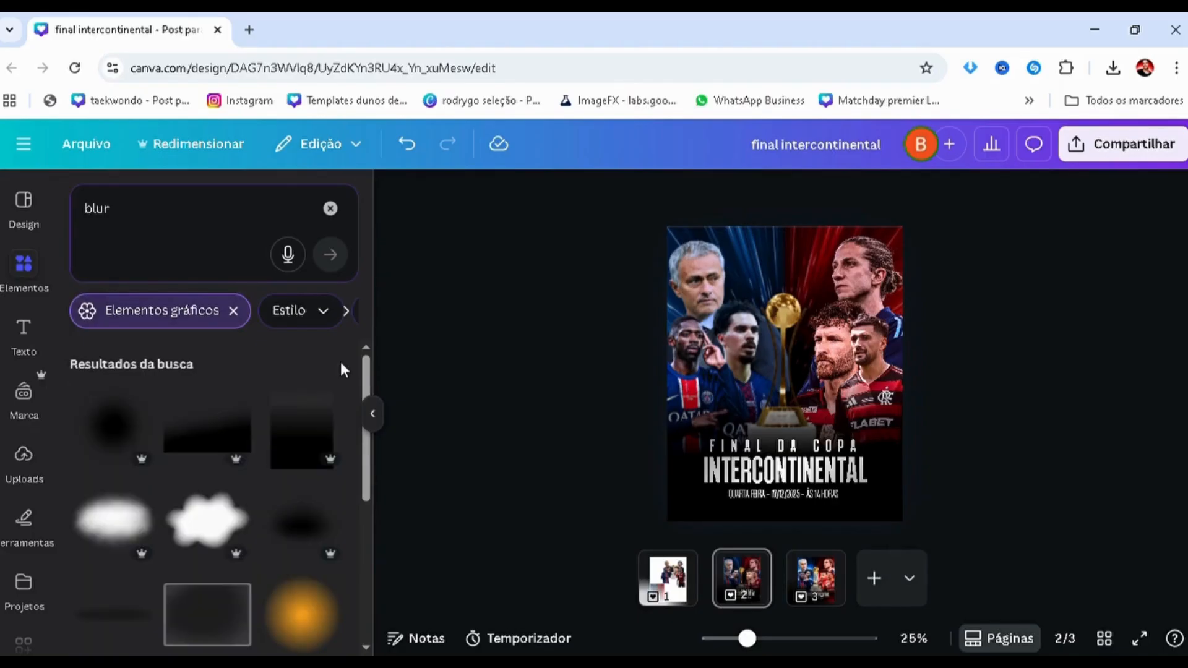
pyautogui.scroll(-5, 294, 458)
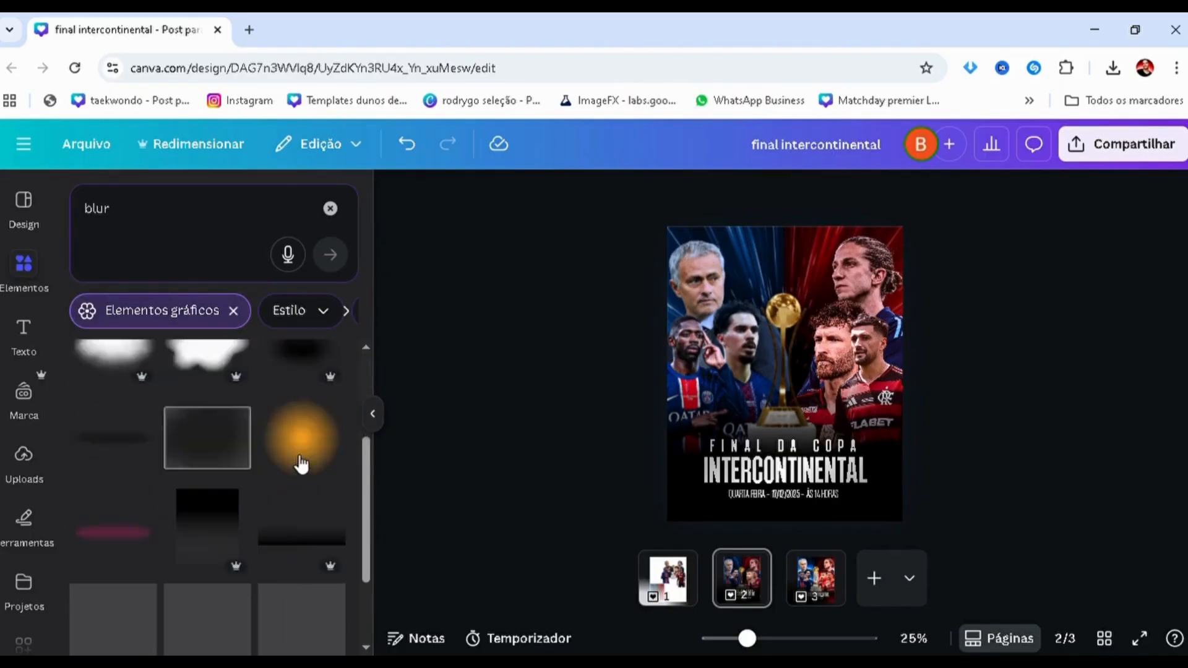
pyautogui.scroll(-10, 285, 464)
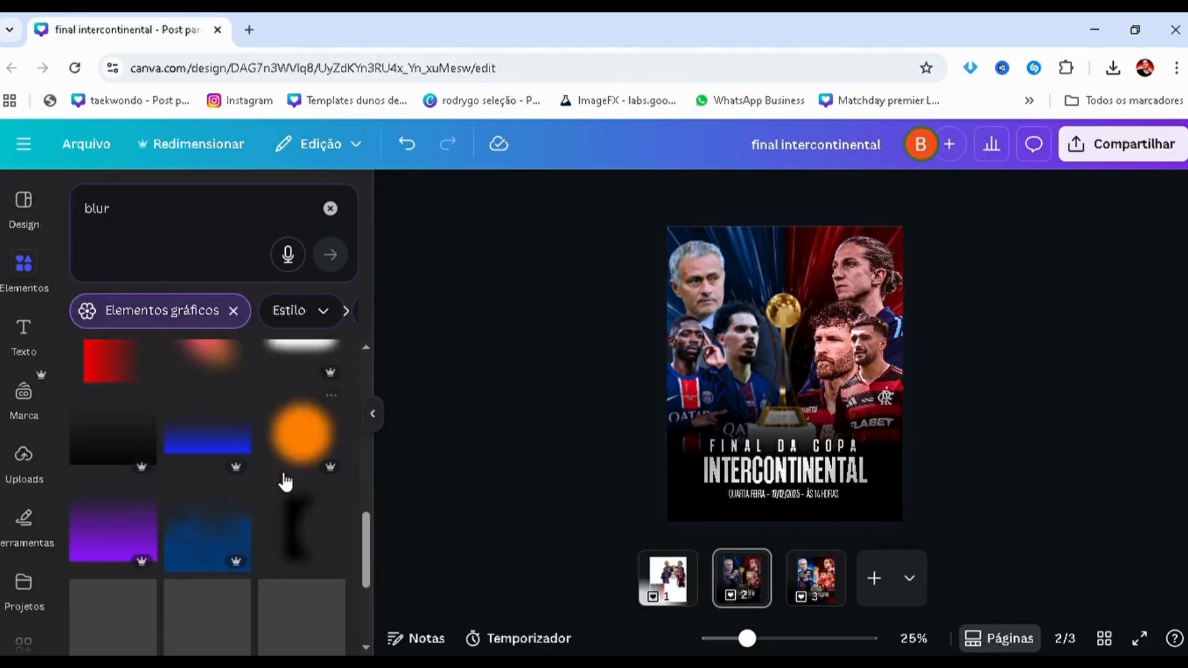
pyautogui.scroll(-5, 278, 467)
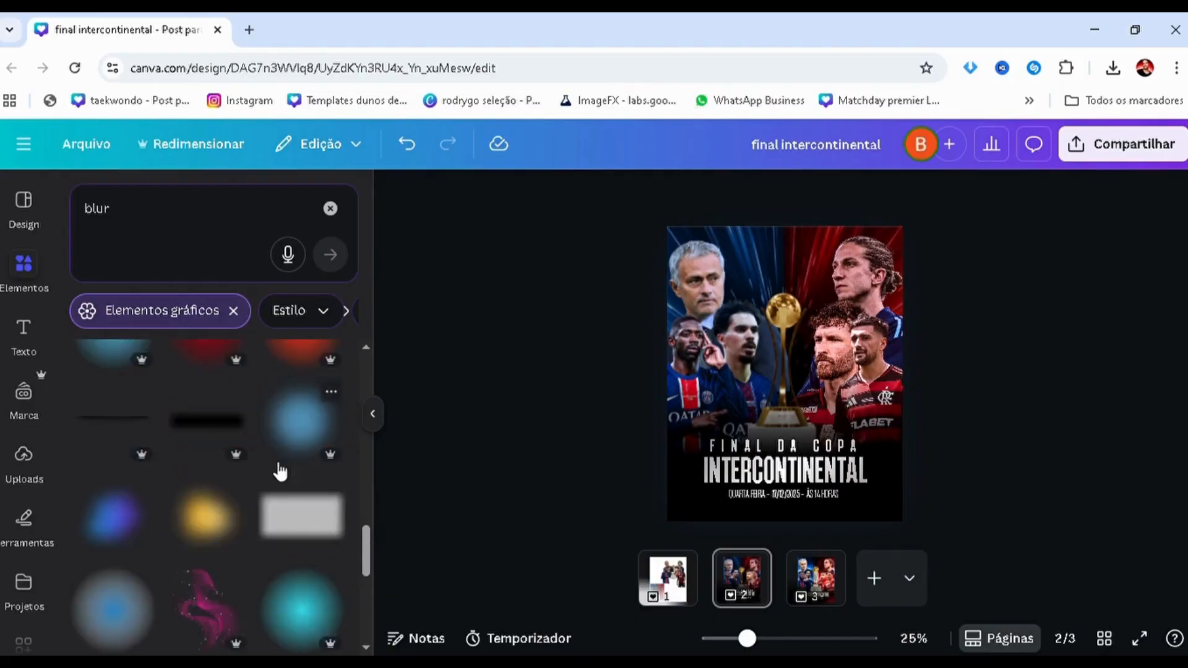
pyautogui.scroll(-5, 280, 464)
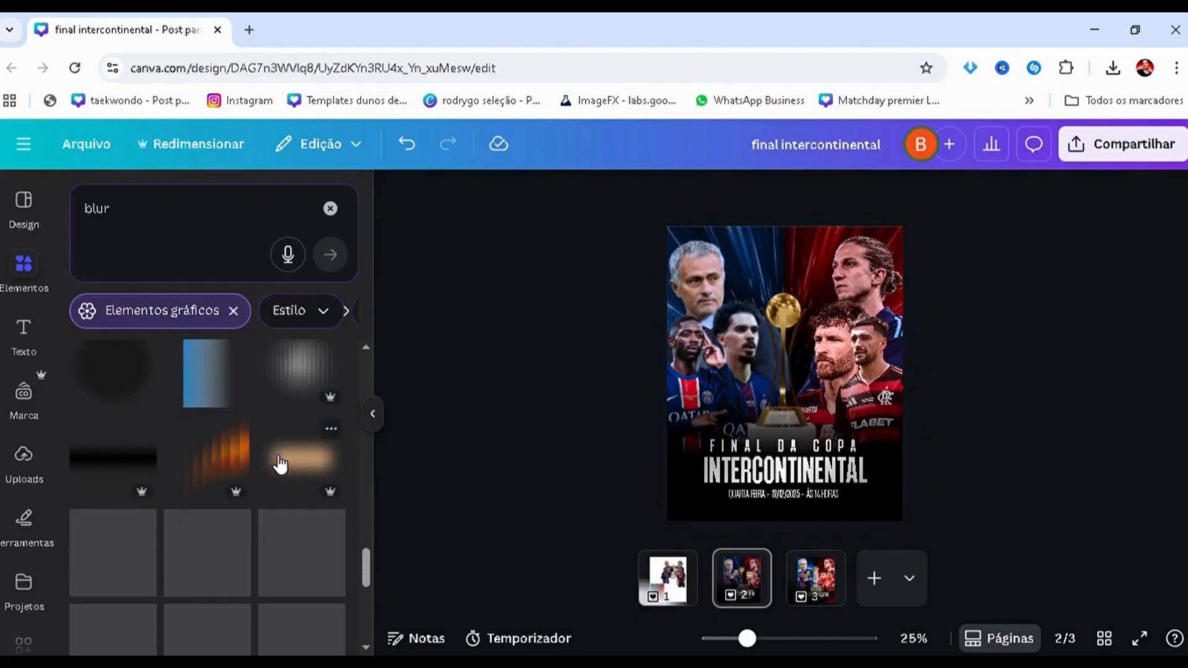
pyautogui.scroll(-10, 279, 461)
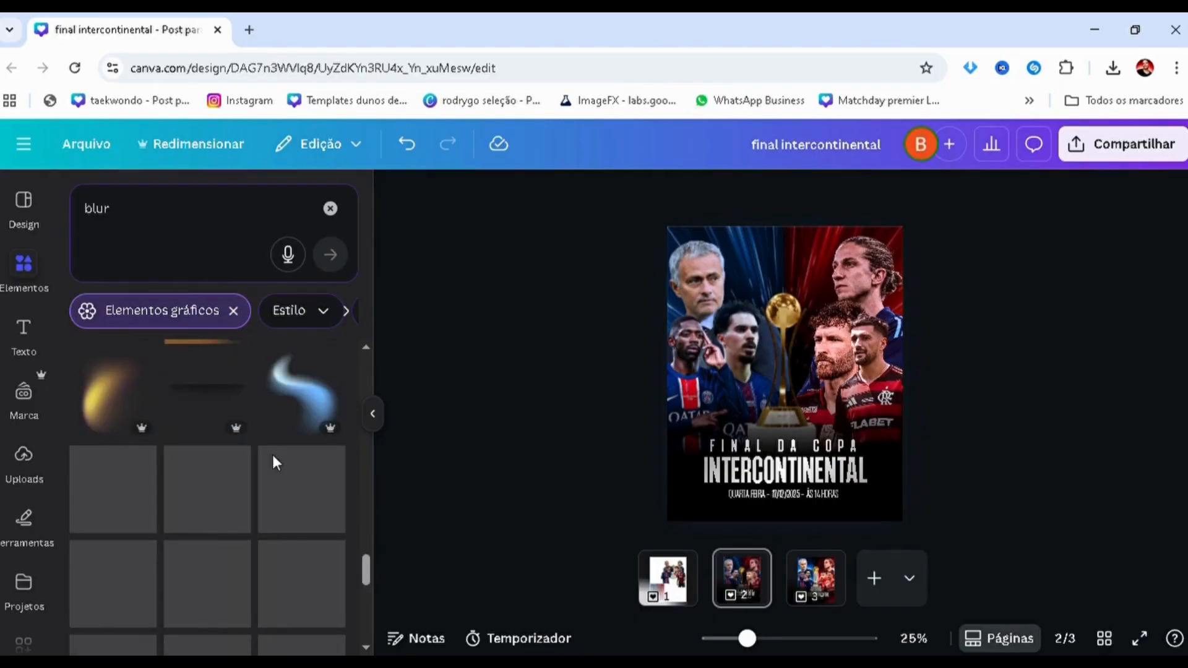
pyautogui.click(119, 523)
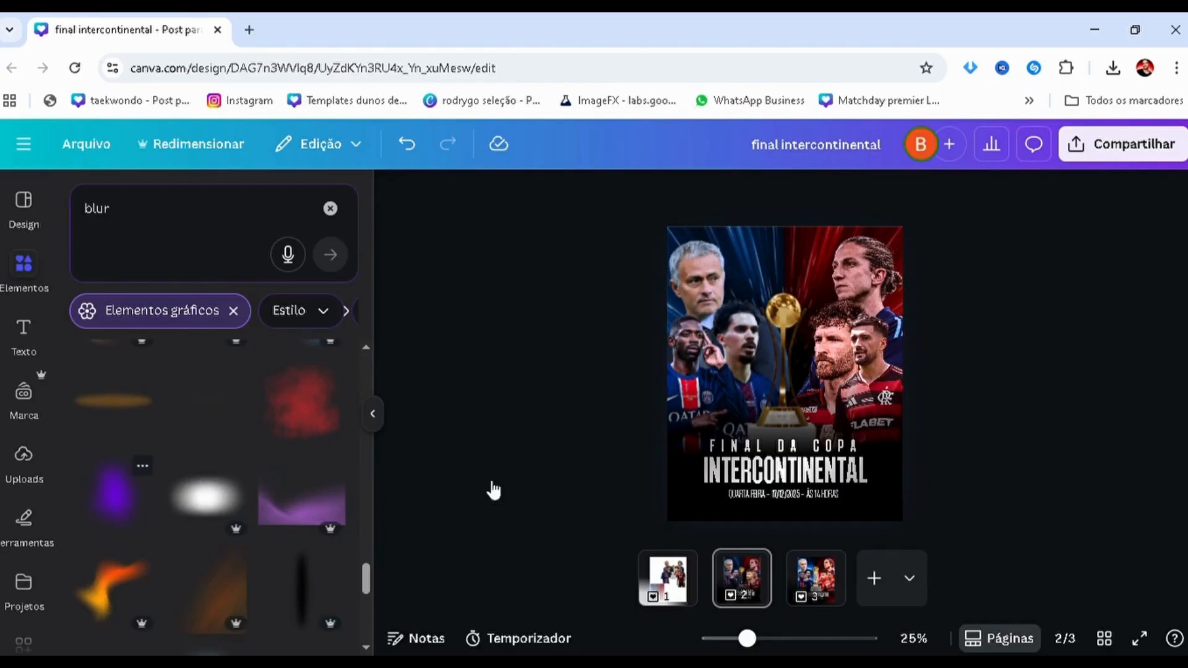
pyautogui.click(577, 450)
pyautogui.click(777, 375)
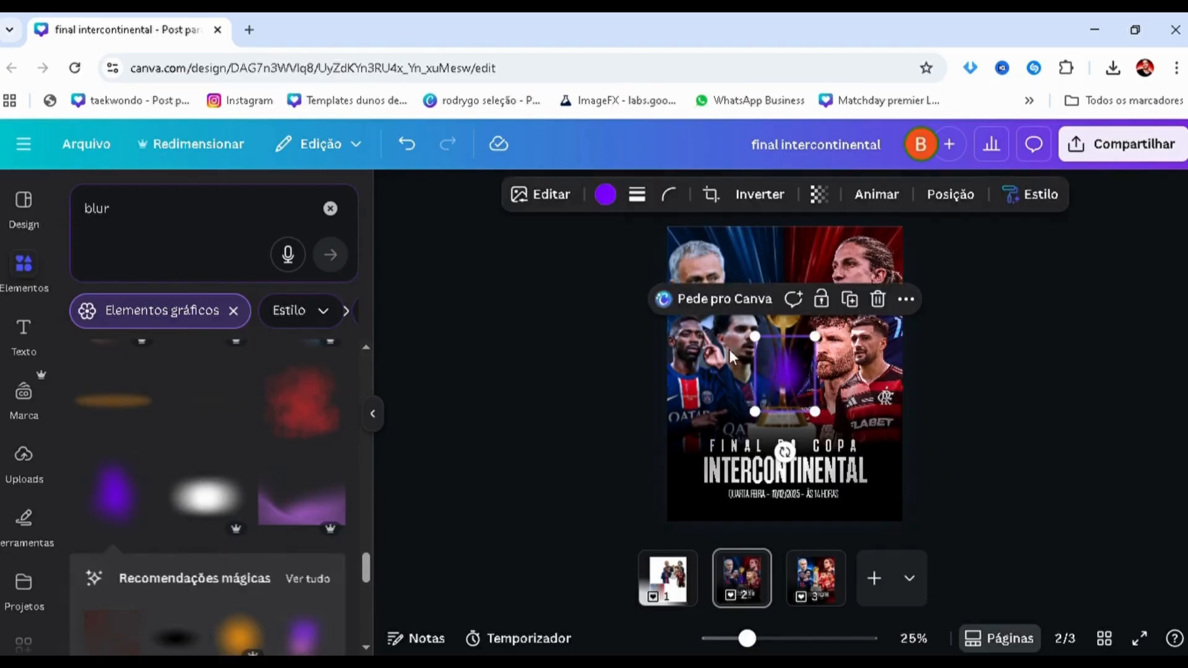
# - Recolour the purple blur over the trophy to vivid blue #2F88FF
pyautogui.click(606, 204)
pyautogui.click(167, 324)
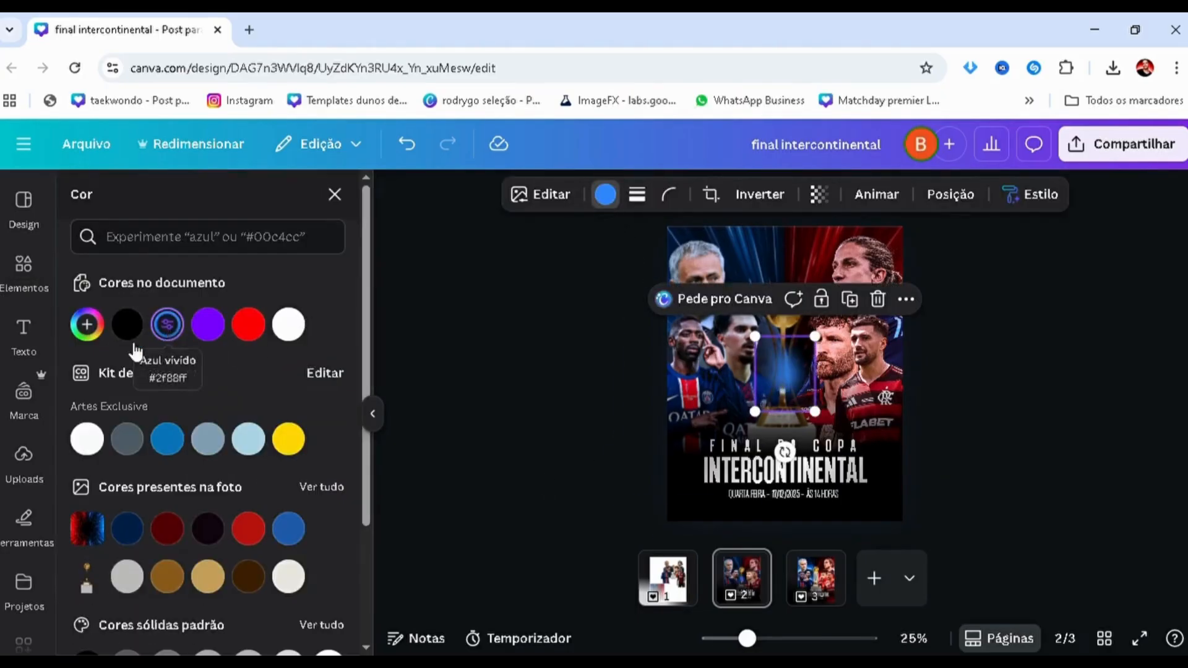
pyautogui.click(87, 324)
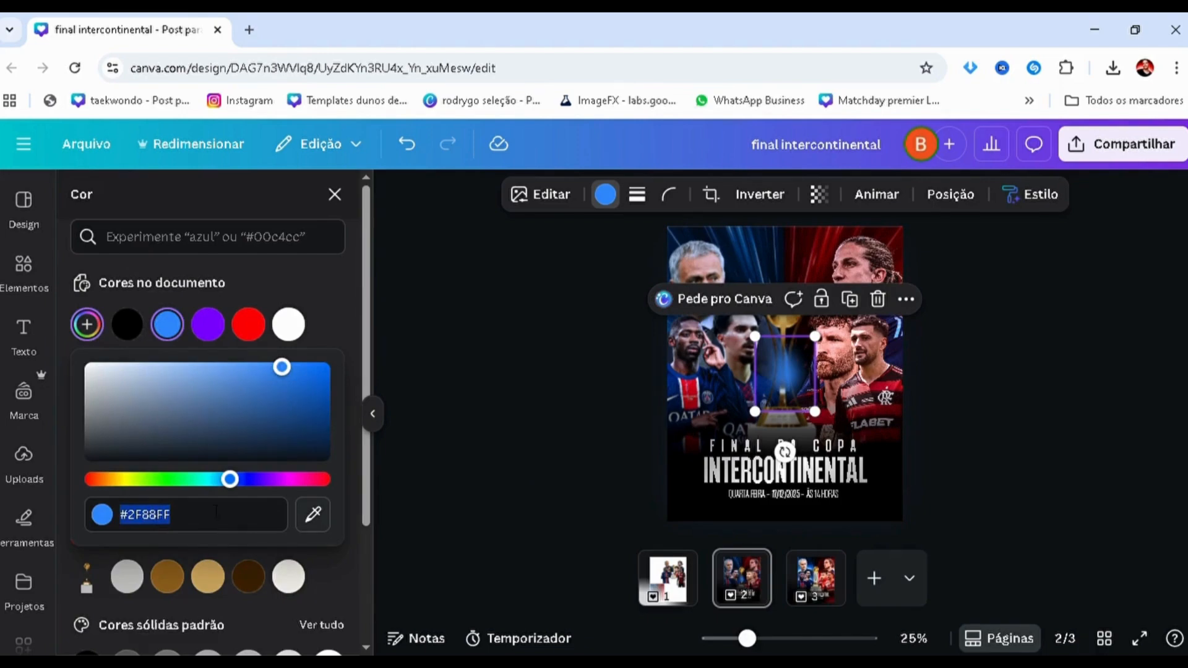
pyautogui.click(577, 378)
# - Duplicate the blue blur with a slight offset and group the two copies
pyautogui.click(793, 375)
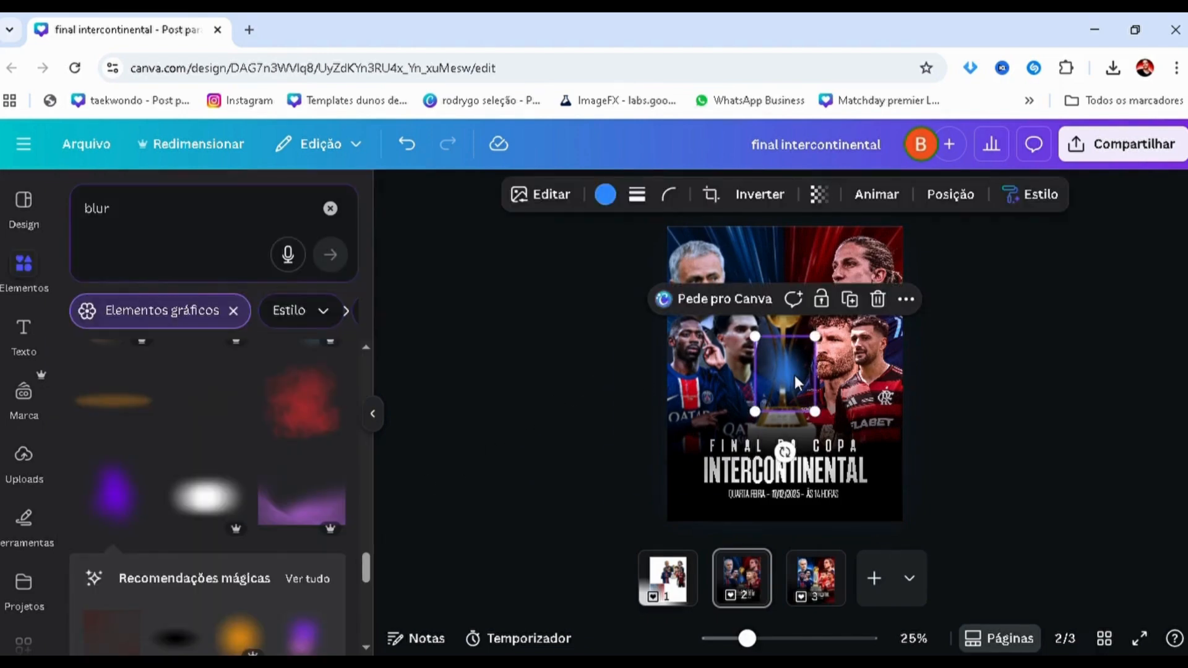
pyautogui.moveTo(792, 375); pyautogui.dragTo(785, 371)
pyautogui.click(950, 194)
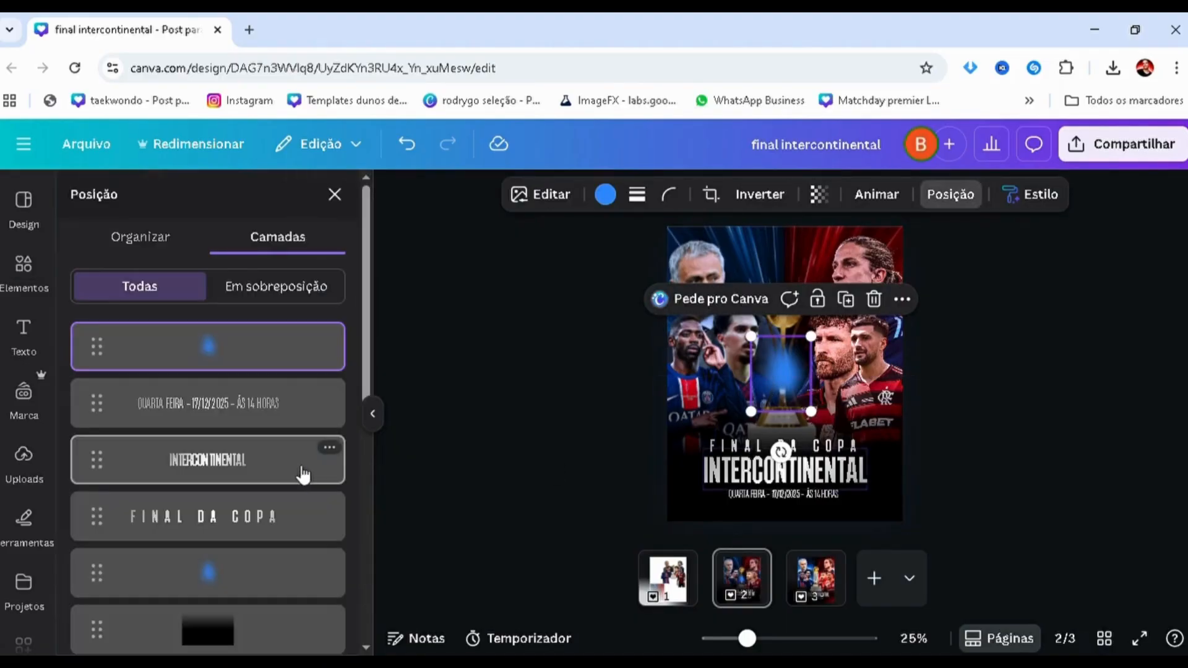
pyautogui.keyDown('shift'); pyautogui.click(222, 573); pyautogui.keyUp('shift')
pyautogui.hotkey('ctrl', 'g')
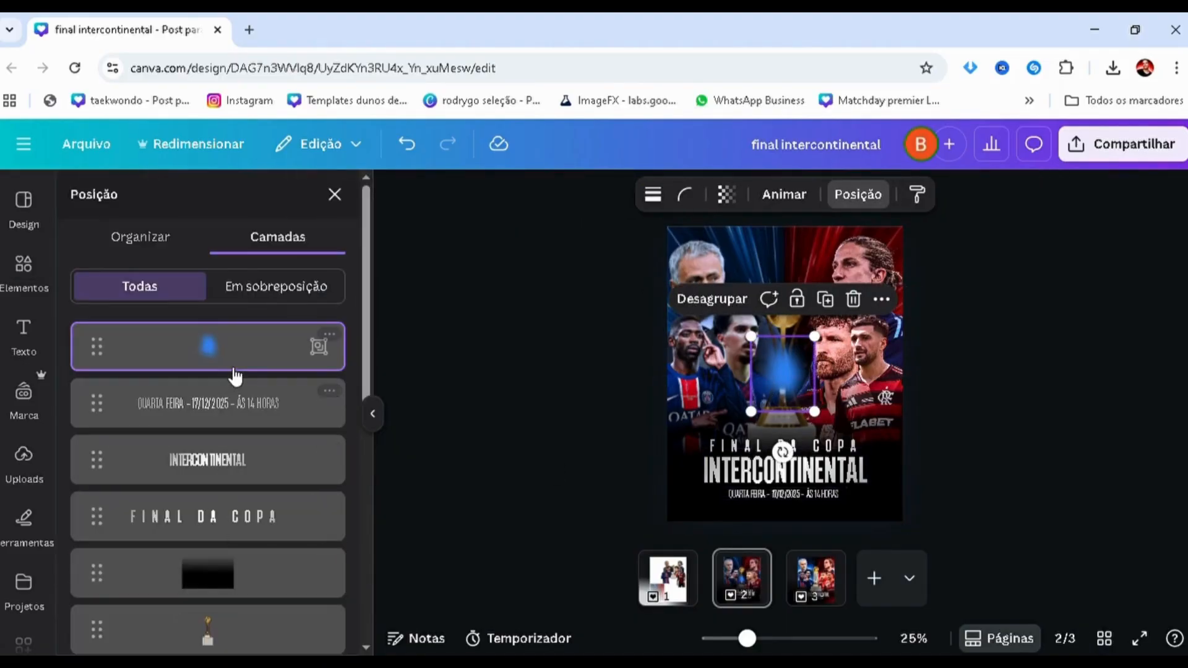
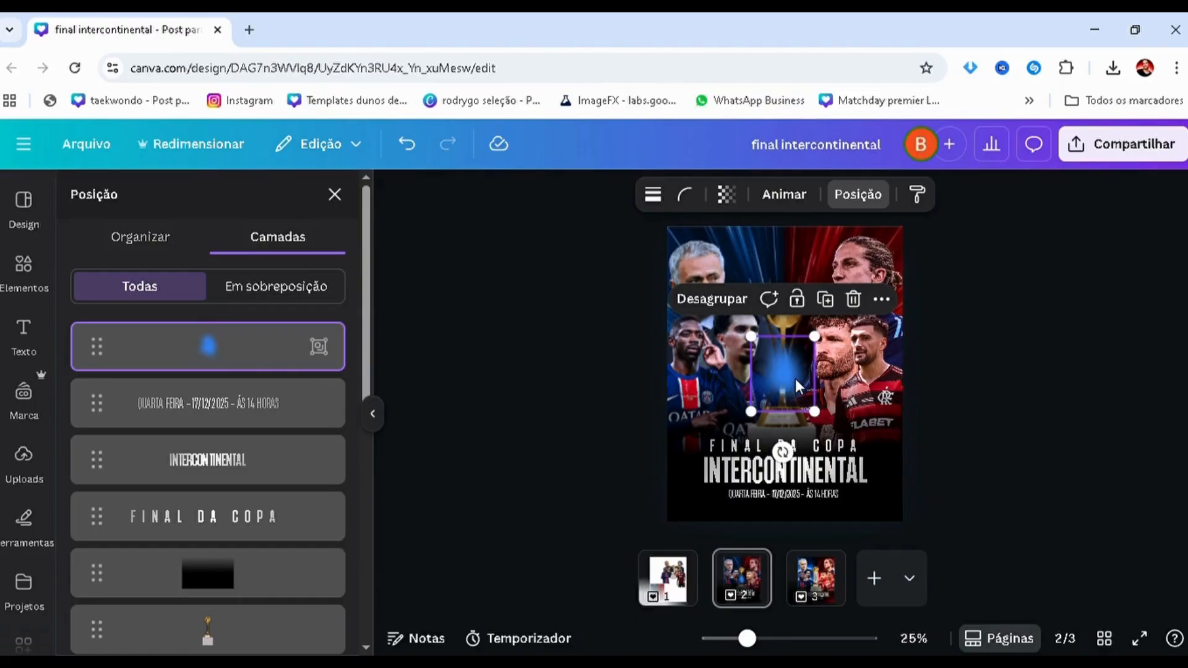
# - Enlarge the blue blur group and place it at the poster's lower-left corner, using page 3 as reference
pyautogui.moveTo(257, 363)
pyautogui.moveTo(705, 417); pyautogui.dragTo(503, 218)
pyautogui.moveTo(562, 277); pyautogui.dragTo(617, 521)
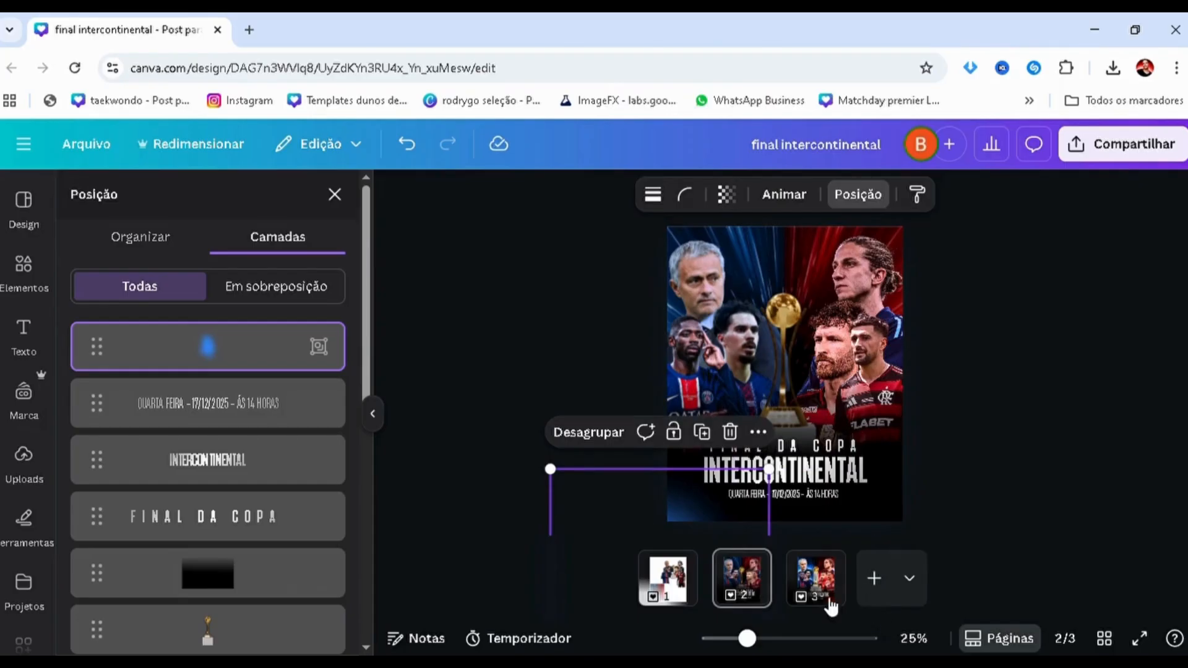
pyautogui.click(811, 580)
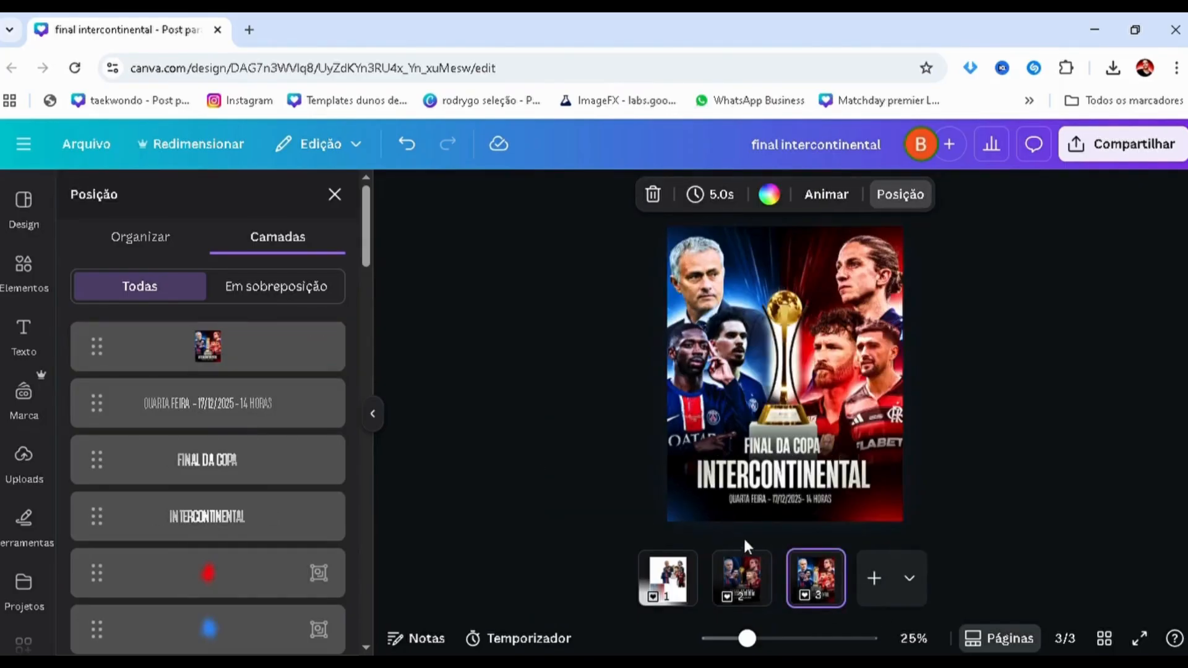
pyautogui.click(760, 598)
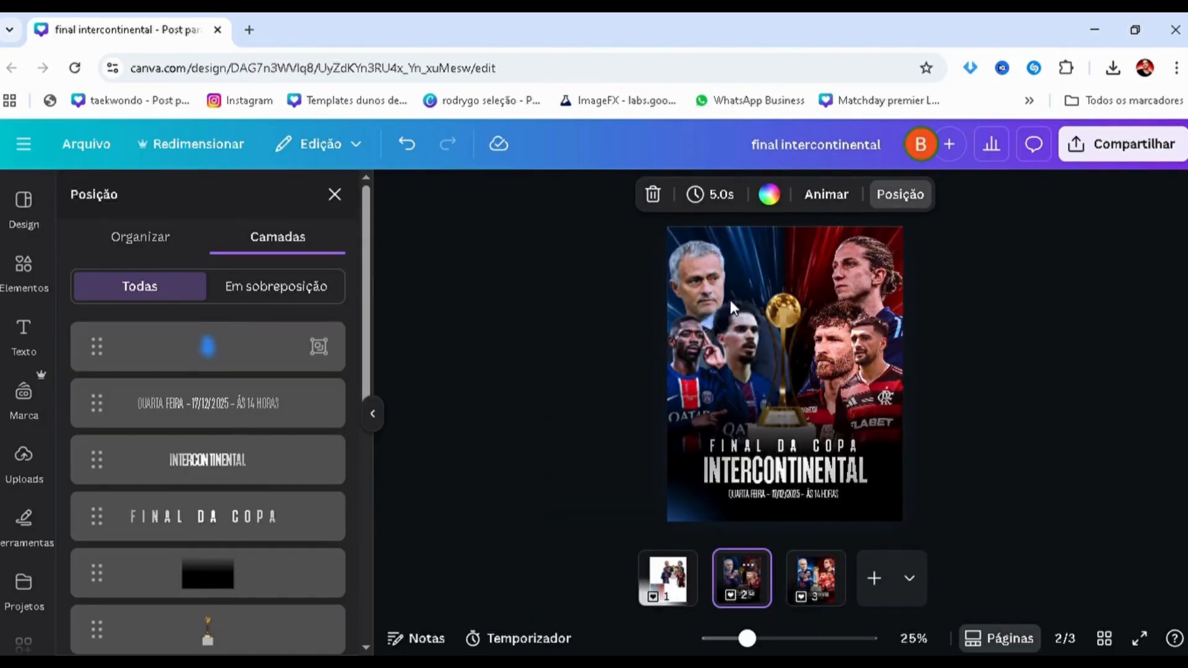
pyautogui.moveTo(666, 530); pyautogui.dragTo(673, 513)
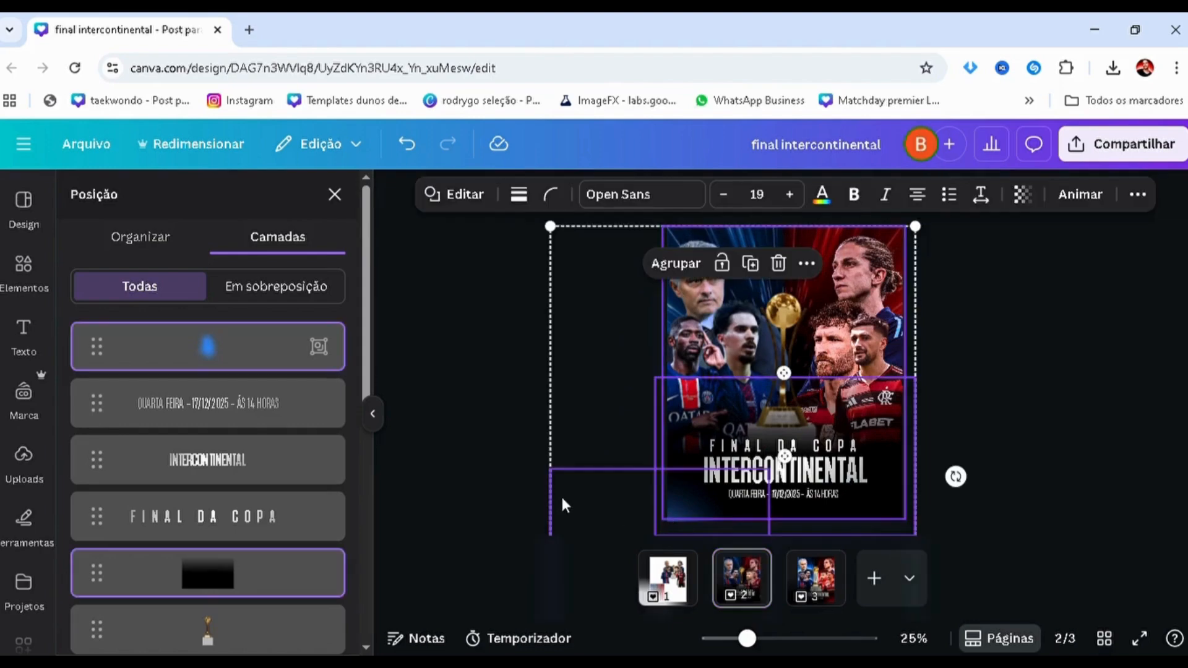
pyautogui.click(560, 496)
pyautogui.click(682, 496)
pyautogui.click(532, 484)
pyautogui.click(681, 501)
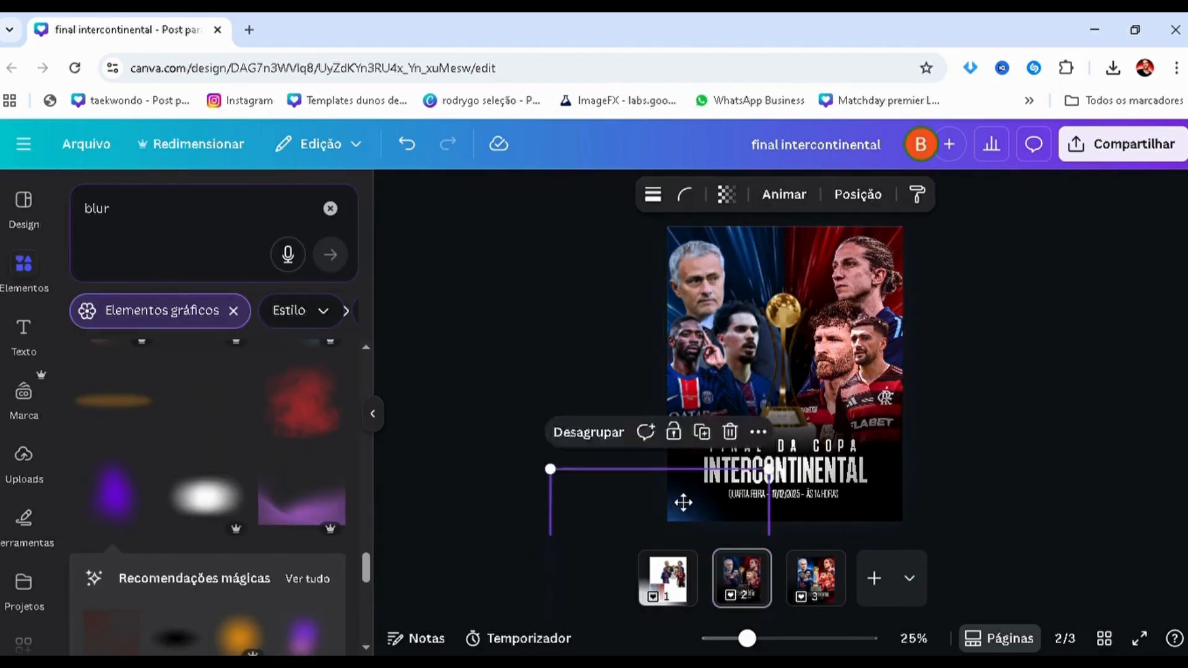
# - Place a smaller copy of the blue blur group behind the grey-haired coach, layered just above the background
pyautogui.click(331, 208)
pyautogui.click(458, 351)
pyautogui.hotkey('alt', '1')
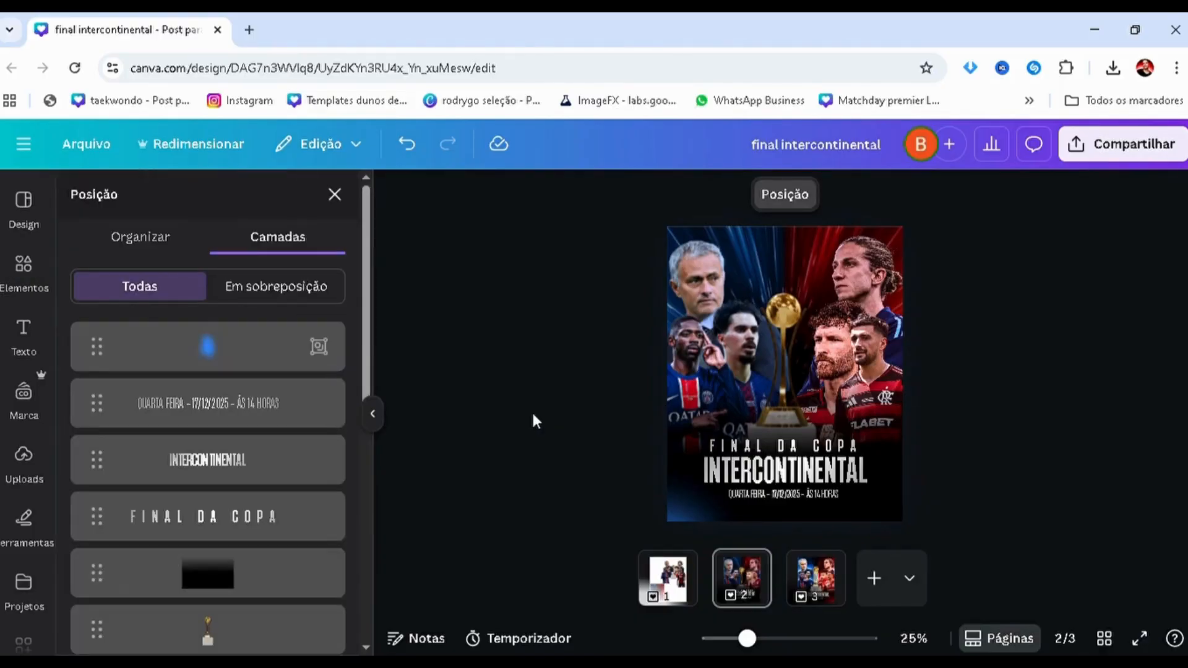
pyautogui.click(209, 358)
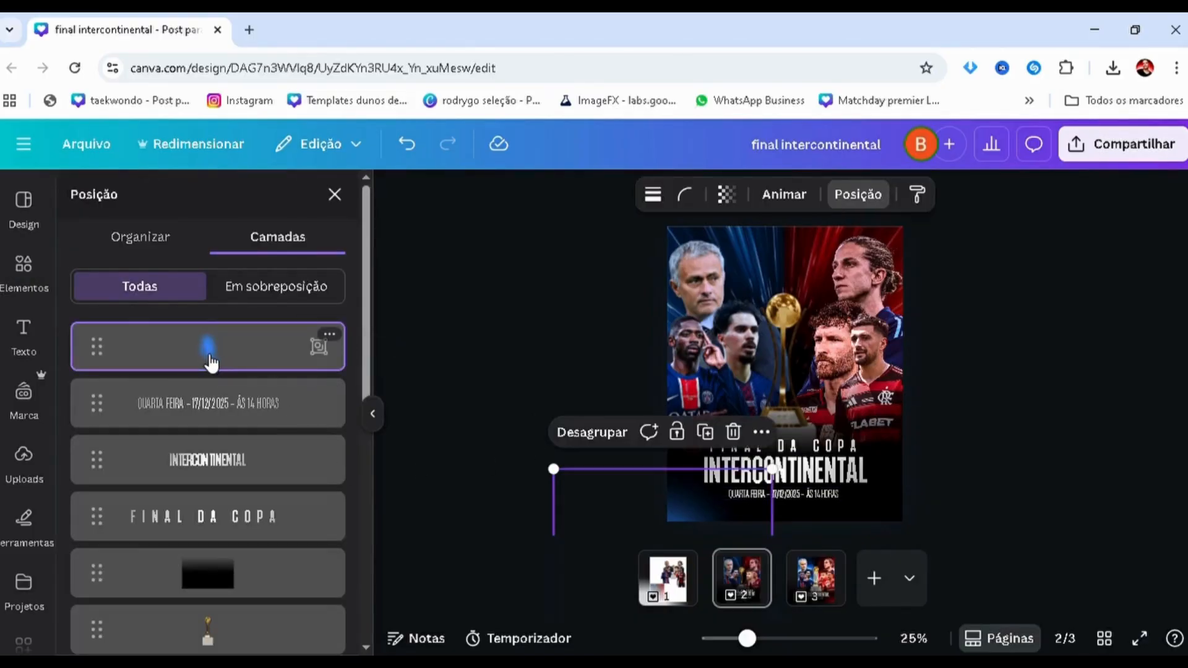
pyautogui.hotkey('ctrl', 'd')
pyautogui.moveTo(613, 514); pyautogui.dragTo(623, 301)
pyautogui.moveTo(175, 363); pyautogui.dragTo(175, 547)
pyautogui.moveTo(613, 376); pyautogui.dragTo(624, 351)
pyautogui.moveTo(577, 495); pyautogui.dragTo(668, 388)
pyautogui.moveTo(672, 300); pyautogui.dragTo(658, 349)
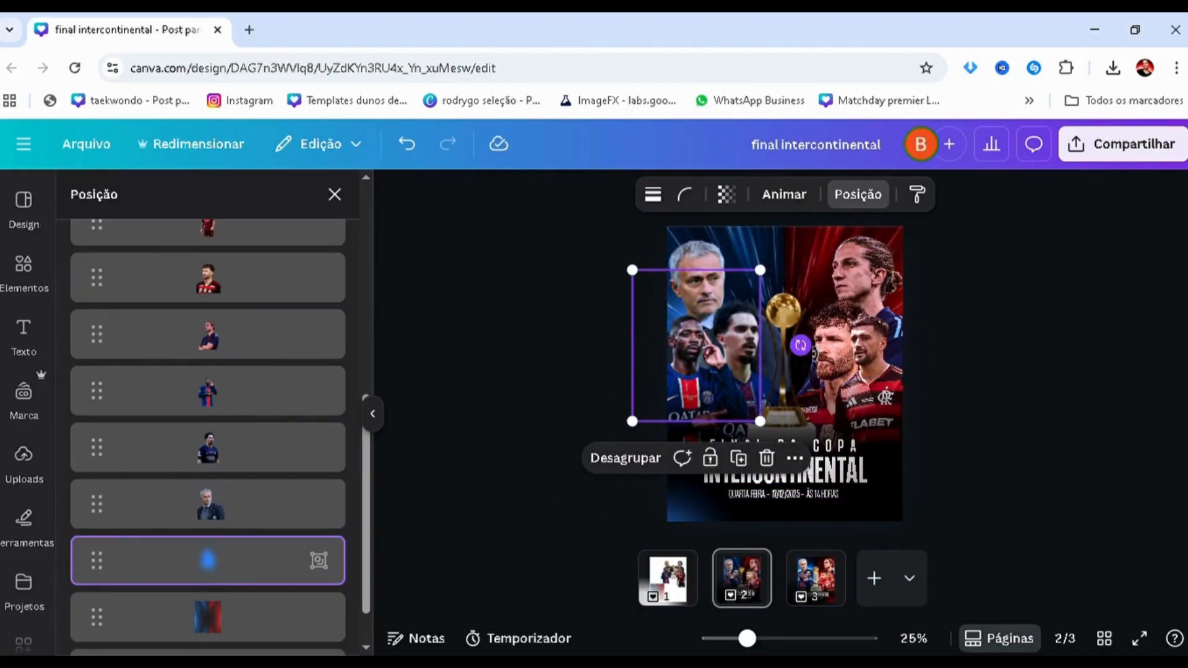
# - Add a second blue blur group behind the grey-haired coach and rotate both copies to different angles
pyautogui.moveTo(801, 345); pyautogui.dragTo(810, 327)
pyautogui.moveTo(653, 318); pyautogui.dragTo(702, 344)
pyautogui.moveTo(854, 317); pyautogui.dragTo(827, 403)
pyautogui.moveTo(722, 379); pyautogui.dragTo(727, 384)
pyautogui.click(717, 375)
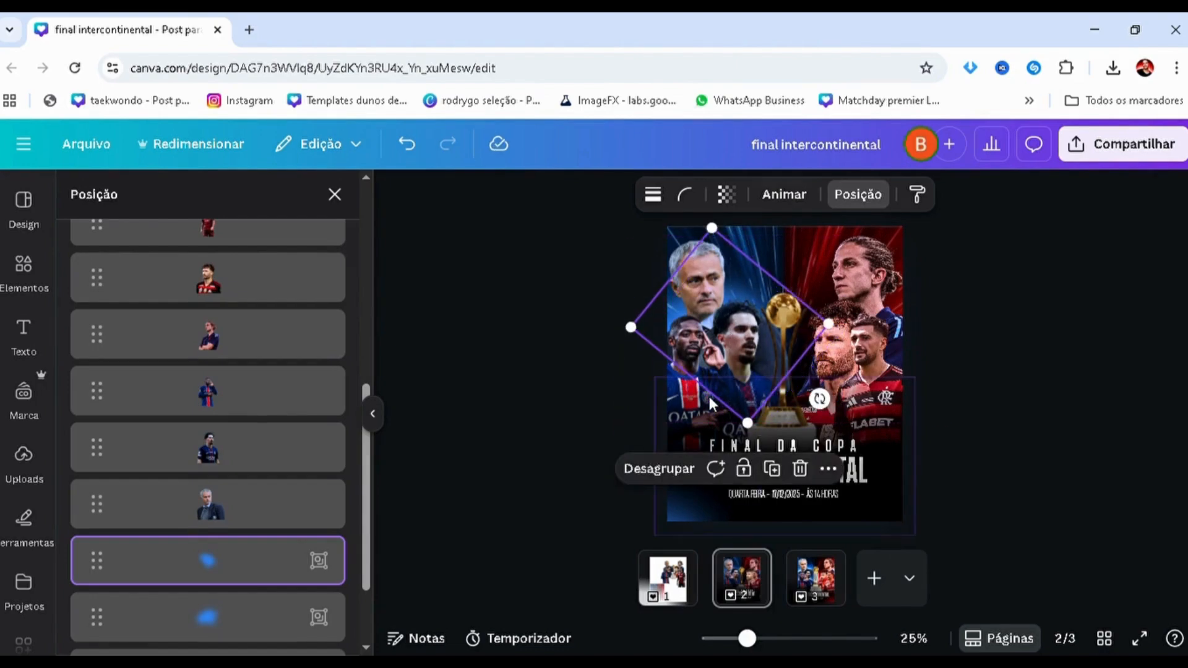
pyautogui.click(590, 438)
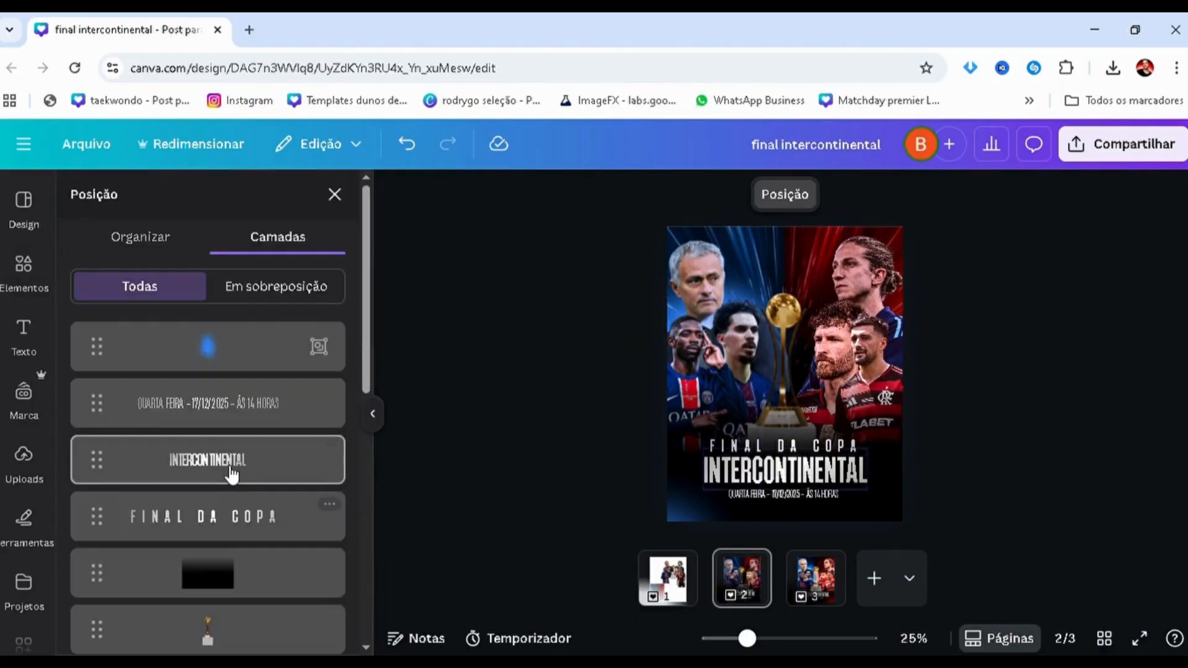
# - Layer two more rotated copies of the blue blur group between the grey-haired coach and the PSG players
pyautogui.click(207, 347)
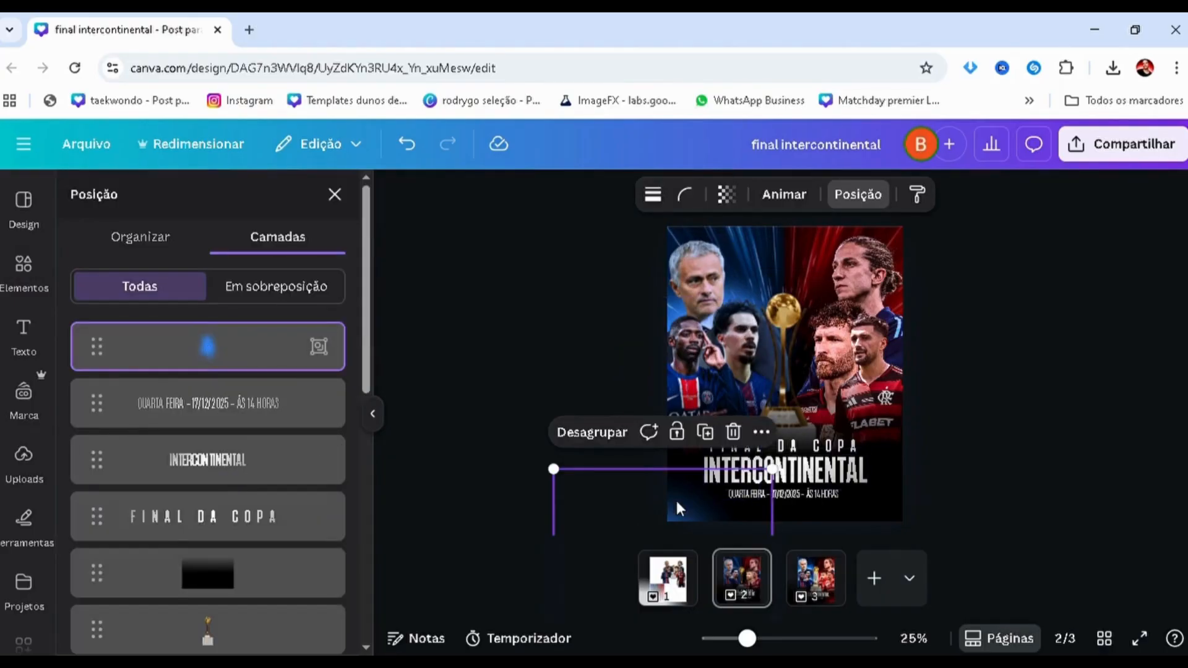
pyautogui.hotkey('ctrl', 'd')
pyautogui.moveTo(674, 462); pyautogui.dragTo(678, 252)
pyautogui.moveTo(199, 353); pyautogui.dragTo(152, 389)
pyautogui.moveTo(601, 330); pyautogui.dragTo(650, 354)
pyautogui.scroll(1, 688, 417)
pyautogui.moveTo(777, 371); pyautogui.dragTo(771, 417)
pyautogui.moveTo(613, 392); pyautogui.dragTo(663, 384)
pyautogui.scroll(2, 593, 394)
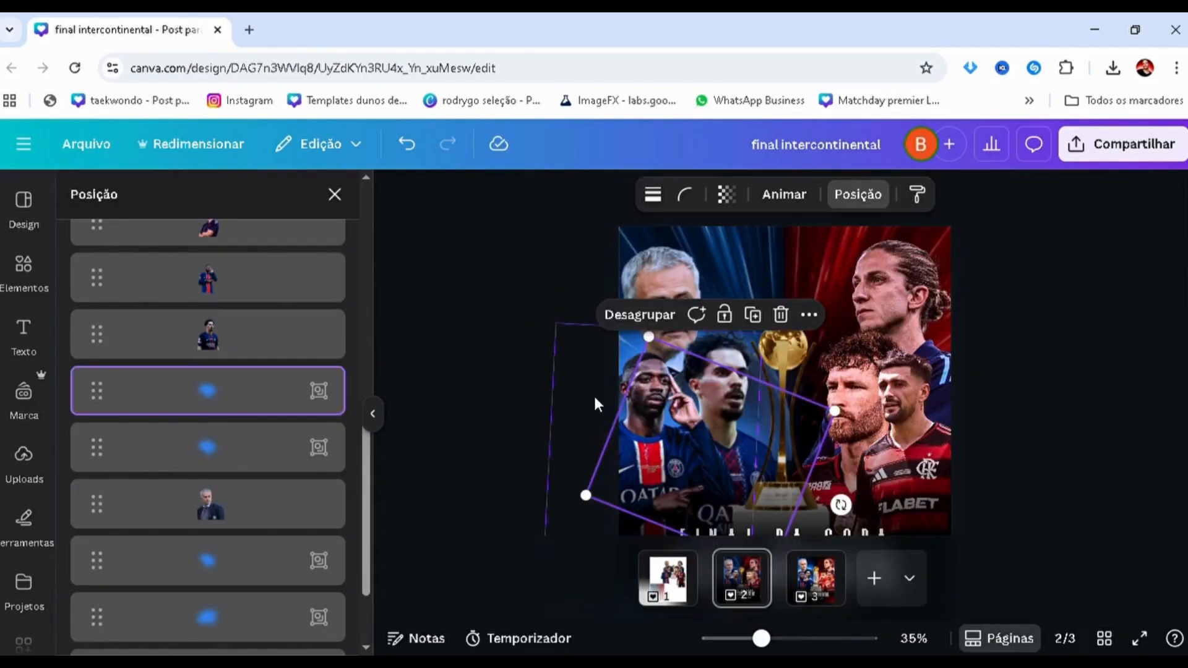
pyautogui.click(494, 461)
pyautogui.click(492, 462)
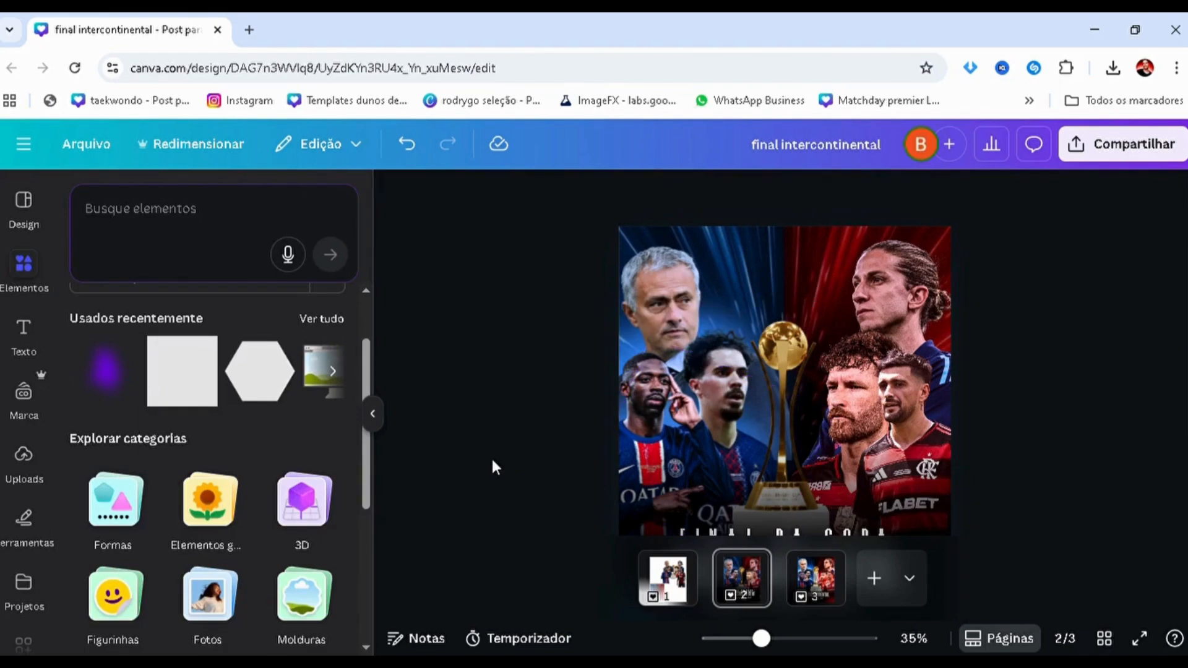
# - Add the recently used purple blur over the trophy, enlarge it and recolour it to red #FF0006
pyautogui.hotkey('ctrl', '-')
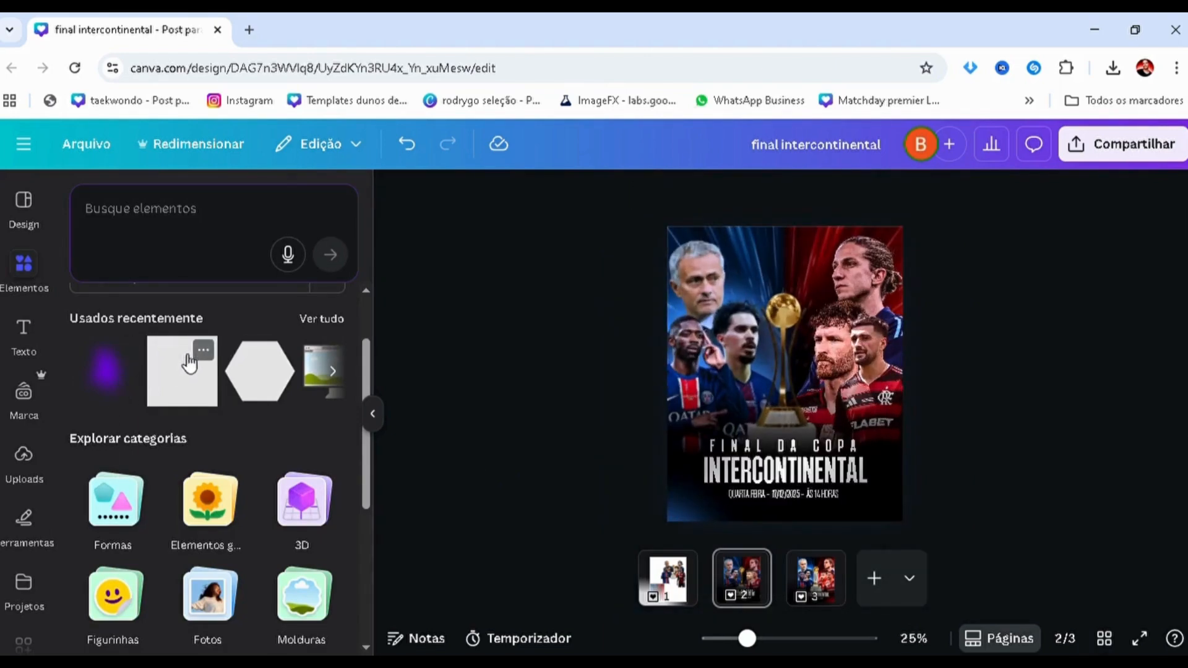
pyautogui.scroll(2, 151, 384)
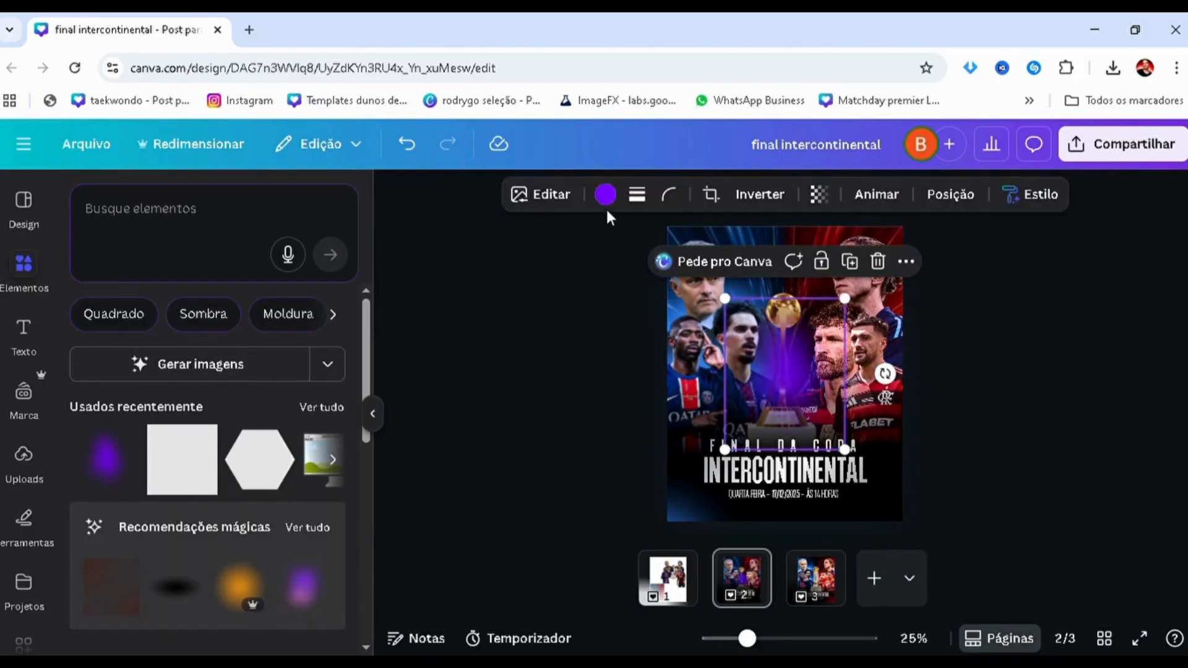
pyautogui.click(604, 196)
pyautogui.click(257, 328)
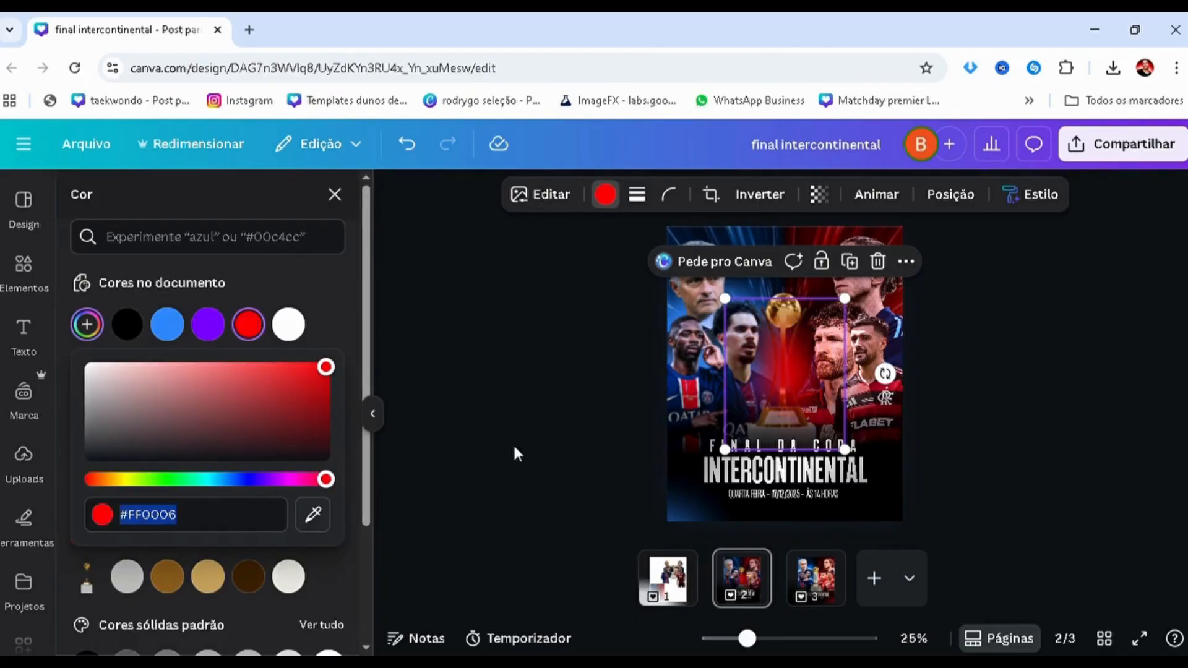
pyautogui.click(546, 406)
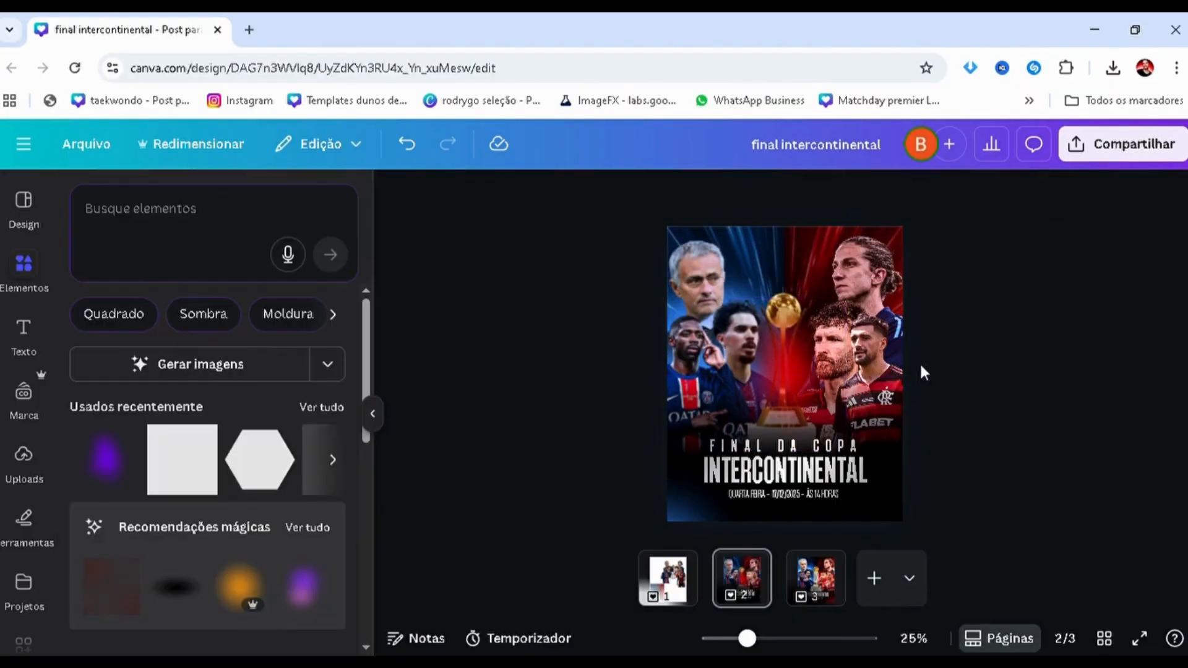
# - Duplicate the red blur with a slight offset and group the two copies
pyautogui.click(784, 369)
pyautogui.moveTo(783, 377)
pyautogui.mouseDown()
pyautogui.moveTo(793, 386)
pyautogui.moveTo(782, 377)
pyautogui.mouseUp()
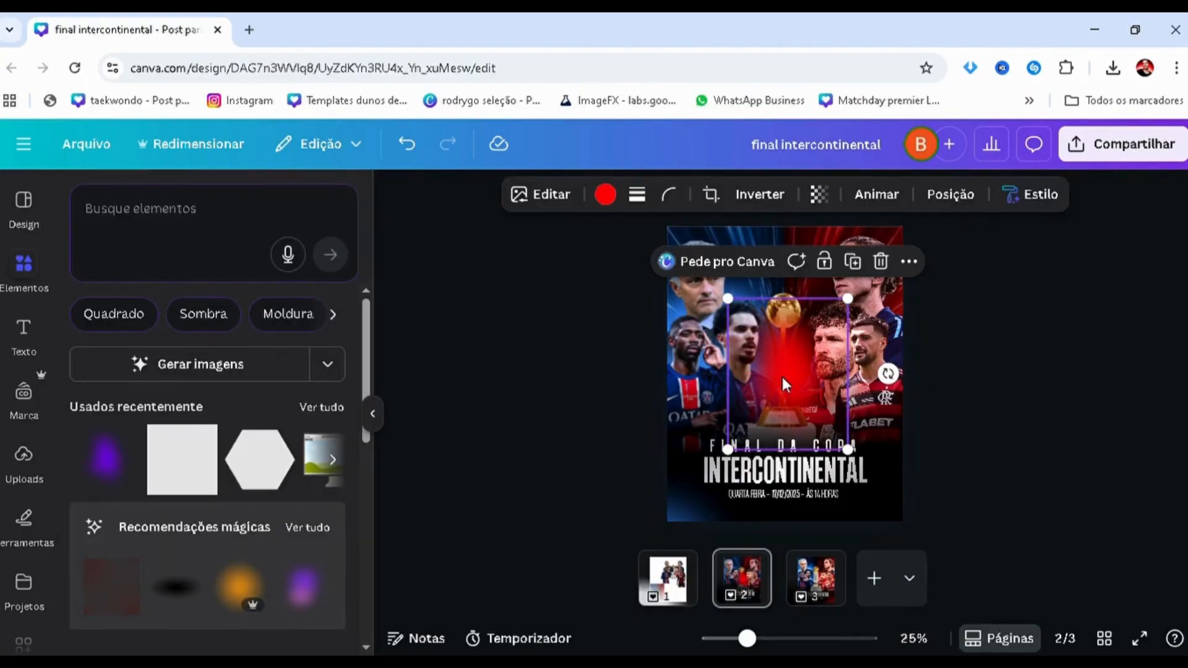
pyautogui.click(950, 194)
pyautogui.keyDown('shift'); pyautogui.click(164, 406); pyautogui.keyUp('shift')
pyautogui.hotkey('ctrl', 'g')
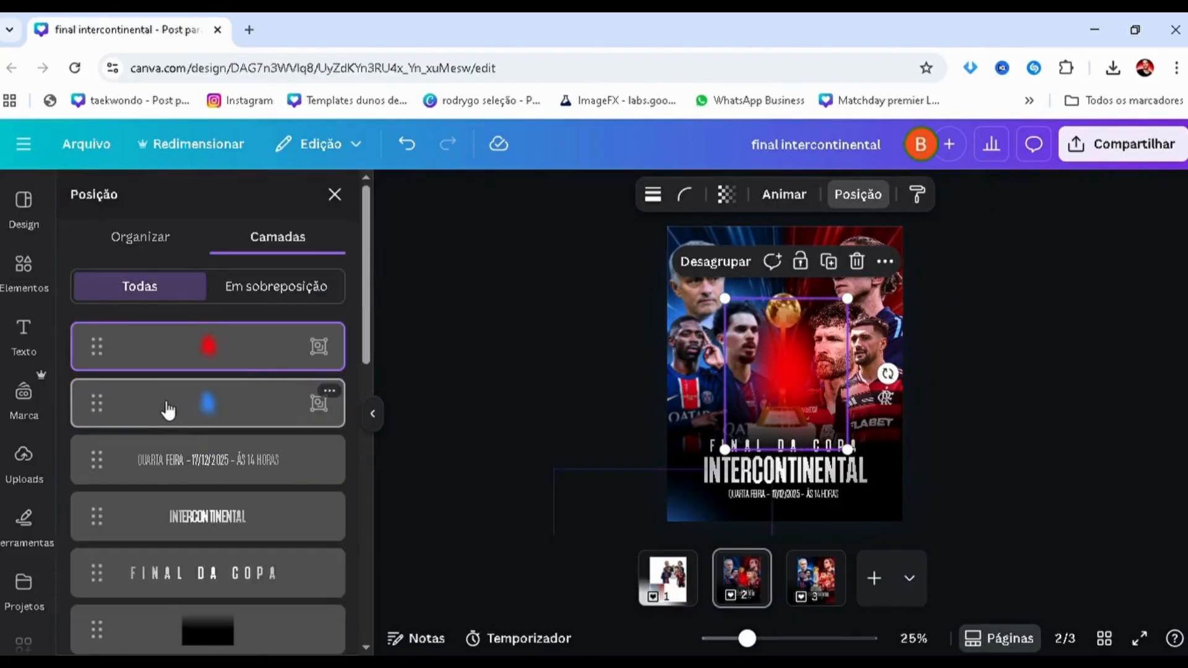
# - Enlarge the red blur group and place it at the poster's lower-right corner
pyautogui.moveTo(725, 310); pyautogui.dragTo(759, 427)
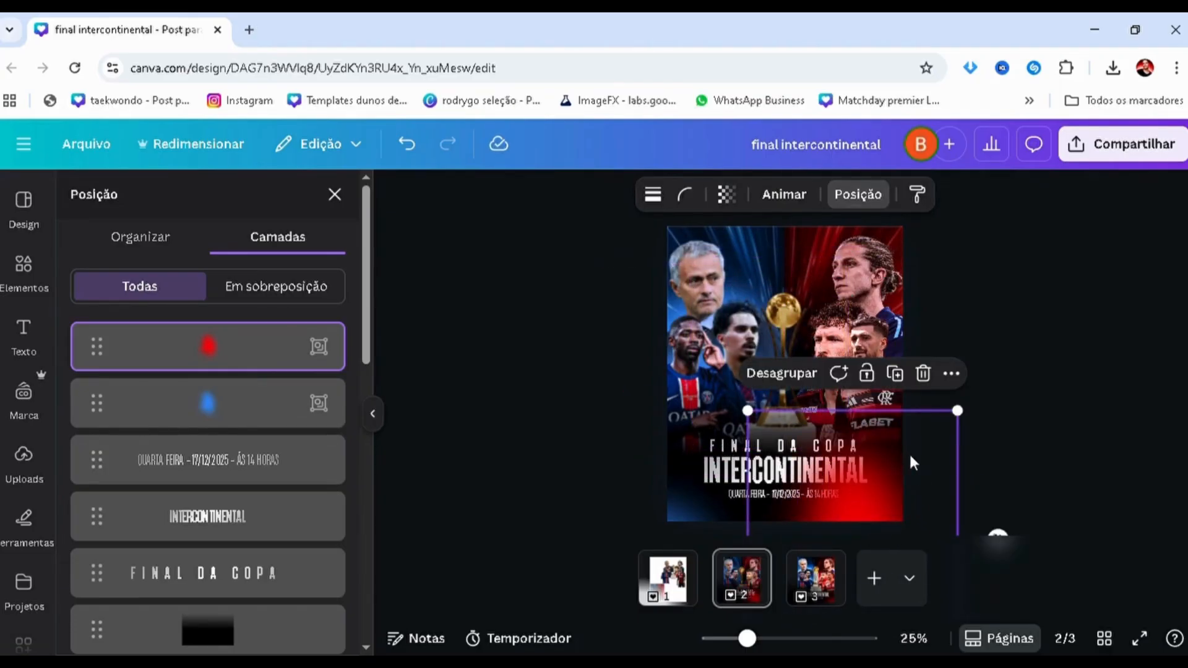
pyautogui.moveTo(908, 451); pyautogui.dragTo(949, 504)
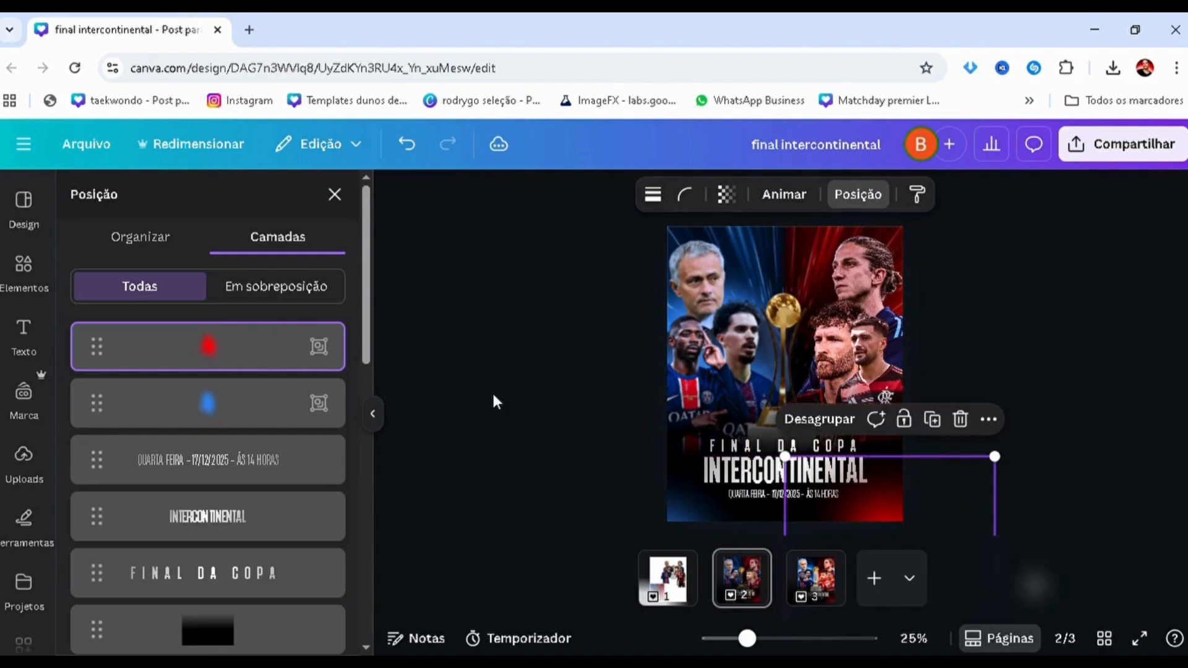
# - Place a rotated copy of the red blur group behind the long-haired coach, layered just above the background
pyautogui.click(511, 383)
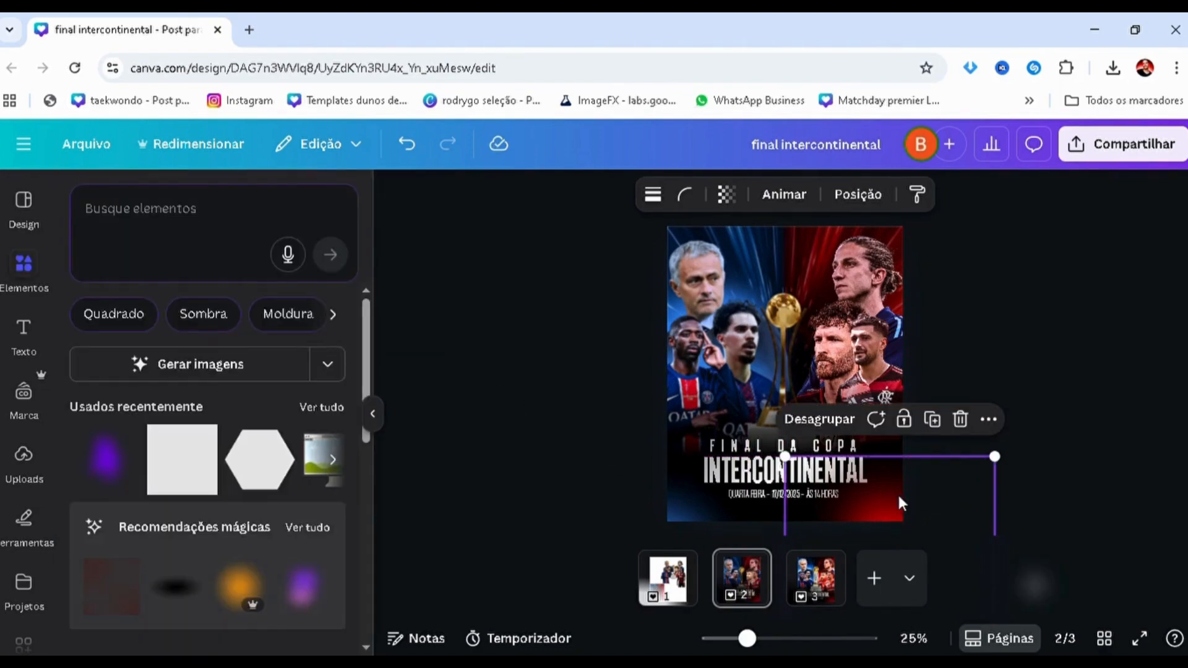
pyautogui.moveTo(898, 496); pyautogui.dragTo(855, 272)
pyautogui.click(857, 194)
pyautogui.scroll(-5, 188, 373)
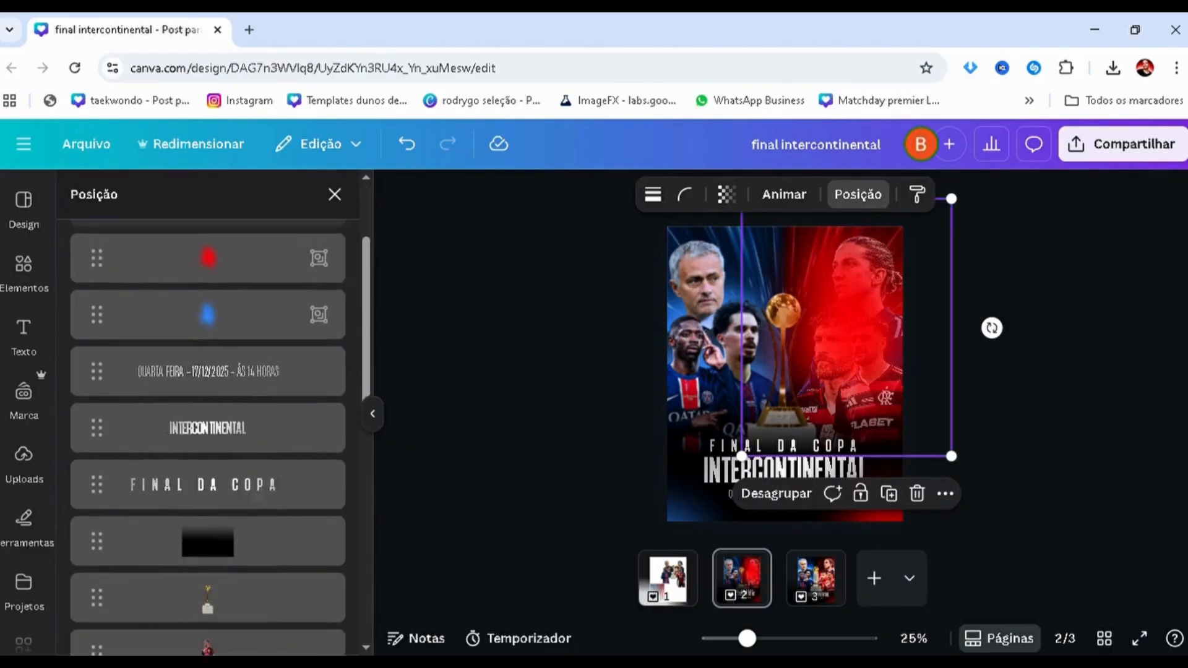
pyautogui.moveTo(175, 651); pyautogui.dragTo(186, 536)
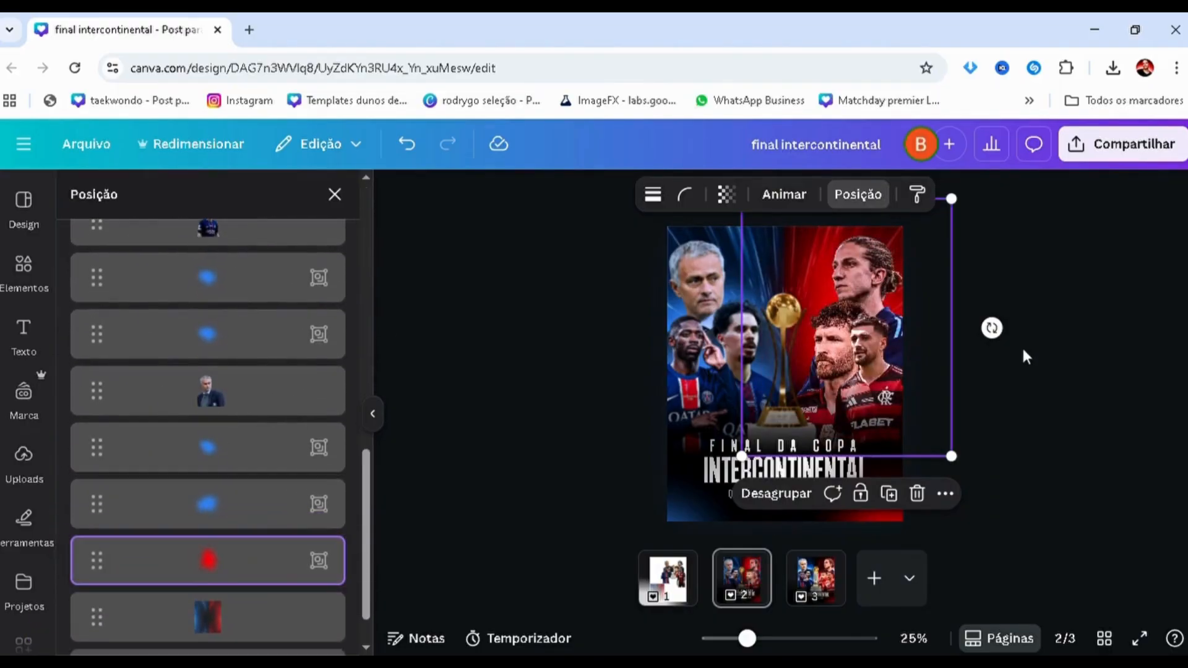
pyautogui.moveTo(991, 327); pyautogui.dragTo(974, 397)
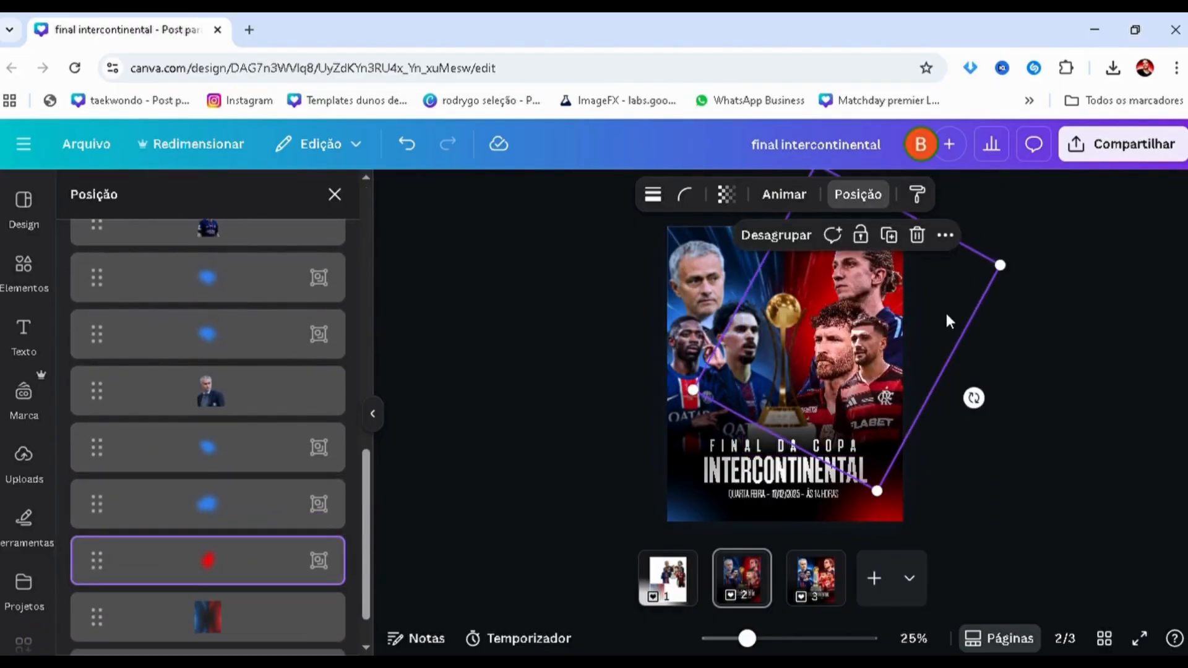
pyautogui.moveTo(948, 319); pyautogui.dragTo(944, 362)
pyautogui.moveTo(969, 461); pyautogui.dragTo(969, 457)
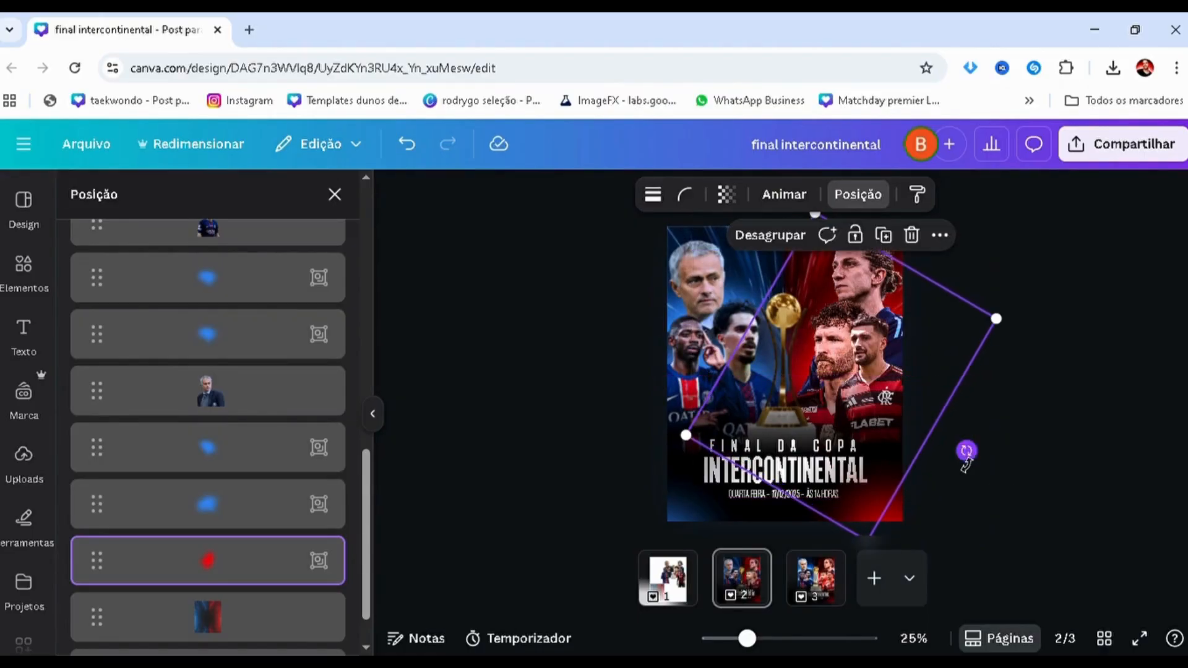
# - Layer another red blur copy between the Flamengo players and their coach, rotate it roughly horizontal and shrink it
pyautogui.click(762, 456)
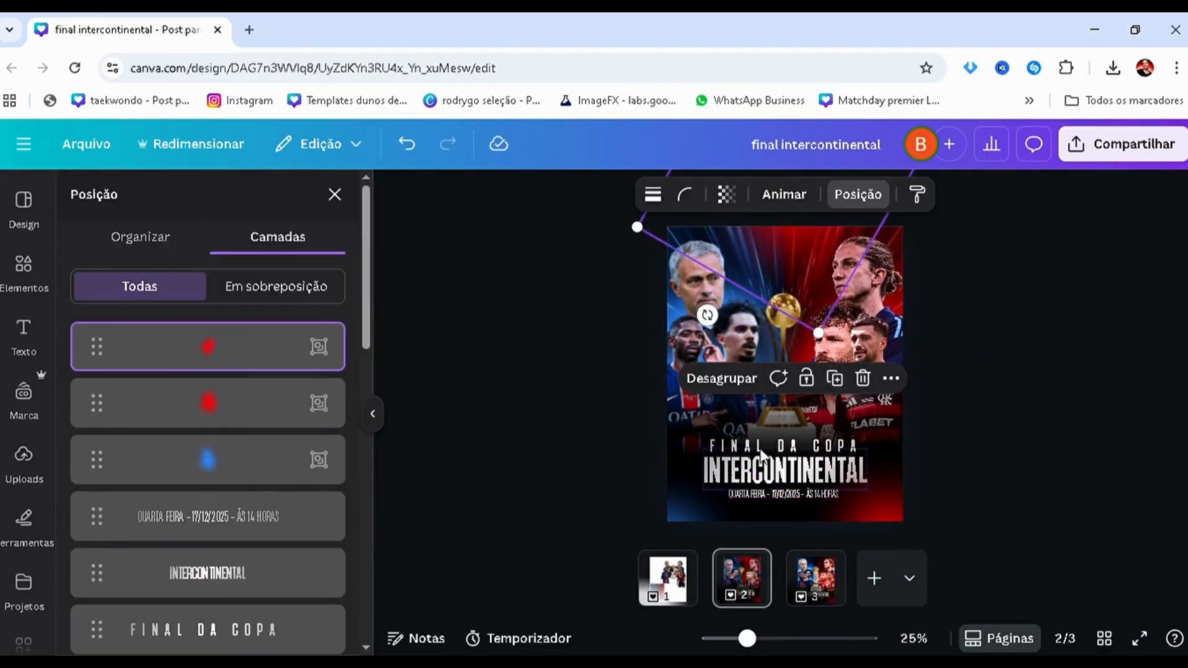
pyautogui.moveTo(769, 365); pyautogui.dragTo(768, 372)
pyautogui.moveTo(232, 358)
pyautogui.mouseDown()
pyautogui.moveTo(213, 649)
pyautogui.moveTo(230, 413)
pyautogui.moveTo(218, 349)
pyautogui.moveTo(223, 411)
pyautogui.moveTo(243, 326)
pyautogui.moveTo(234, 366)
pyautogui.moveTo(229, 350)
pyautogui.mouseUp()
pyautogui.moveTo(570, 343); pyautogui.dragTo(581, 311)
pyautogui.moveTo(762, 264); pyautogui.dragTo(887, 383)
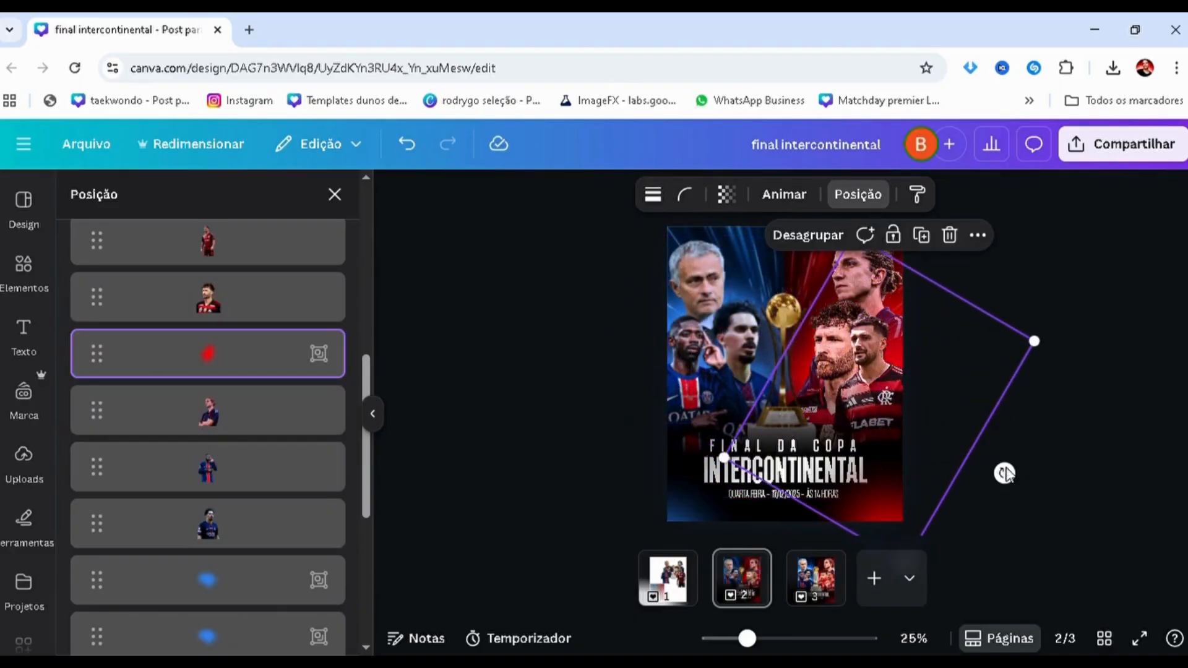
pyautogui.moveTo(1004, 474); pyautogui.dragTo(818, 514)
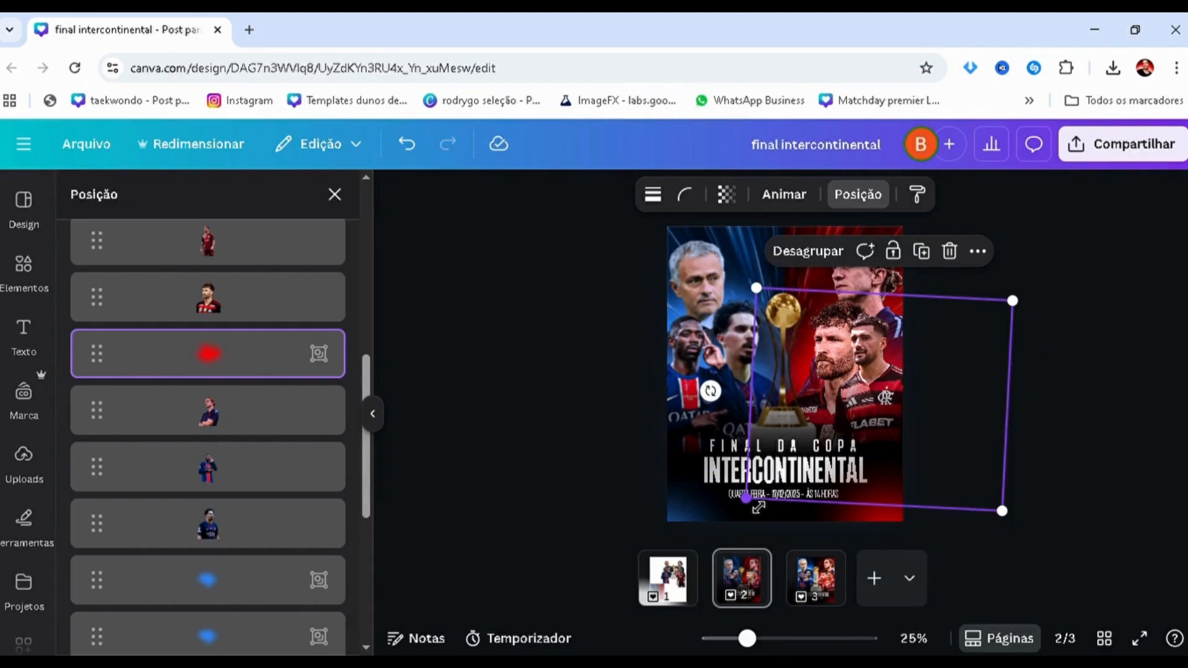
pyautogui.moveTo(747, 499); pyautogui.dragTo(857, 475)
# - Tilt and slightly shrink an additional red blur copy behind the bearded Flamengo player
pyautogui.scroll(3, 1037, 394)
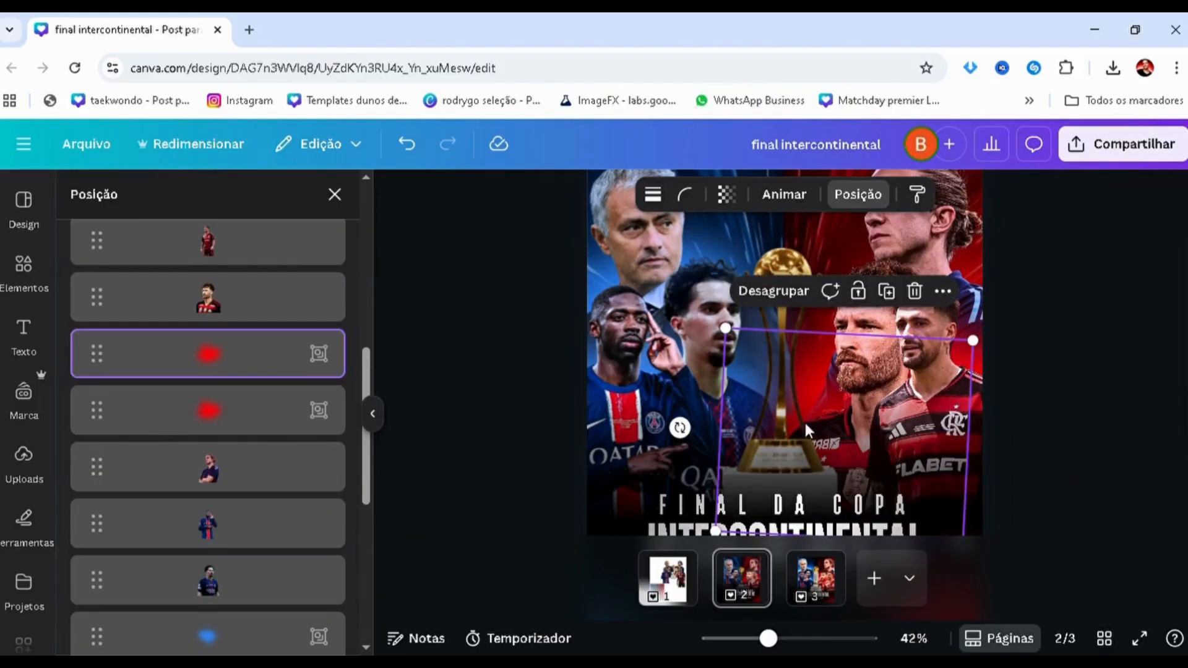
pyautogui.moveTo(679, 425); pyautogui.dragTo(703, 486)
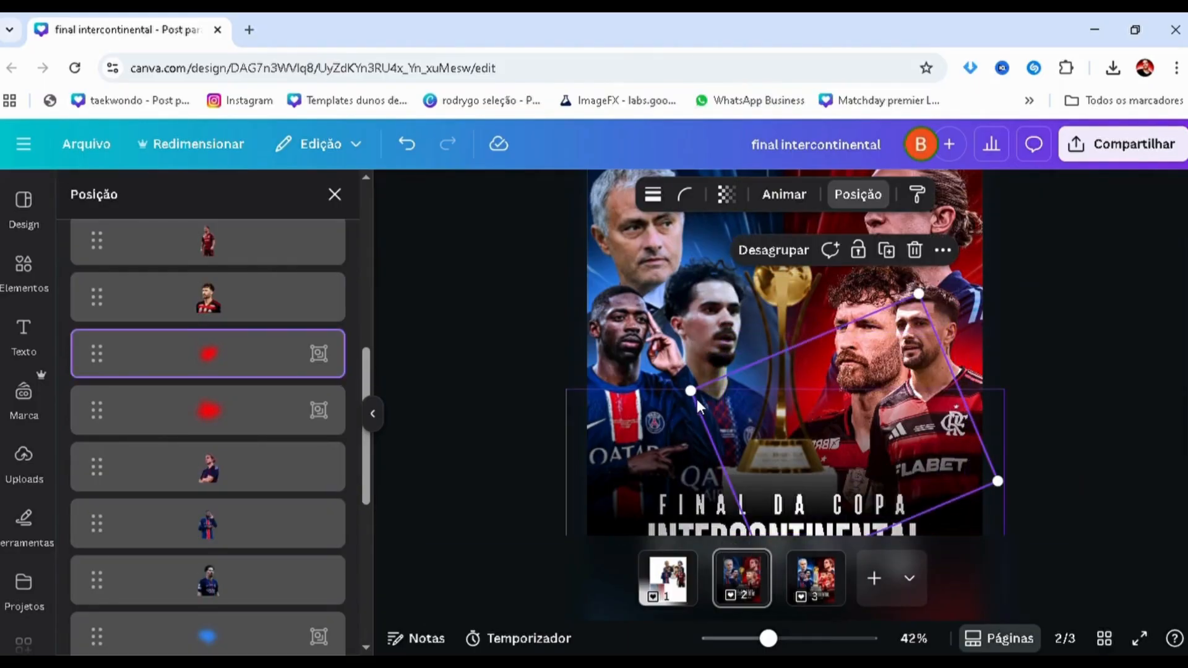
pyautogui.moveTo(691, 390); pyautogui.dragTo(706, 396)
pyautogui.moveTo(895, 425); pyautogui.dragTo(884, 426)
pyautogui.click(1044, 428)
pyautogui.hotkey('ctrl', '-')
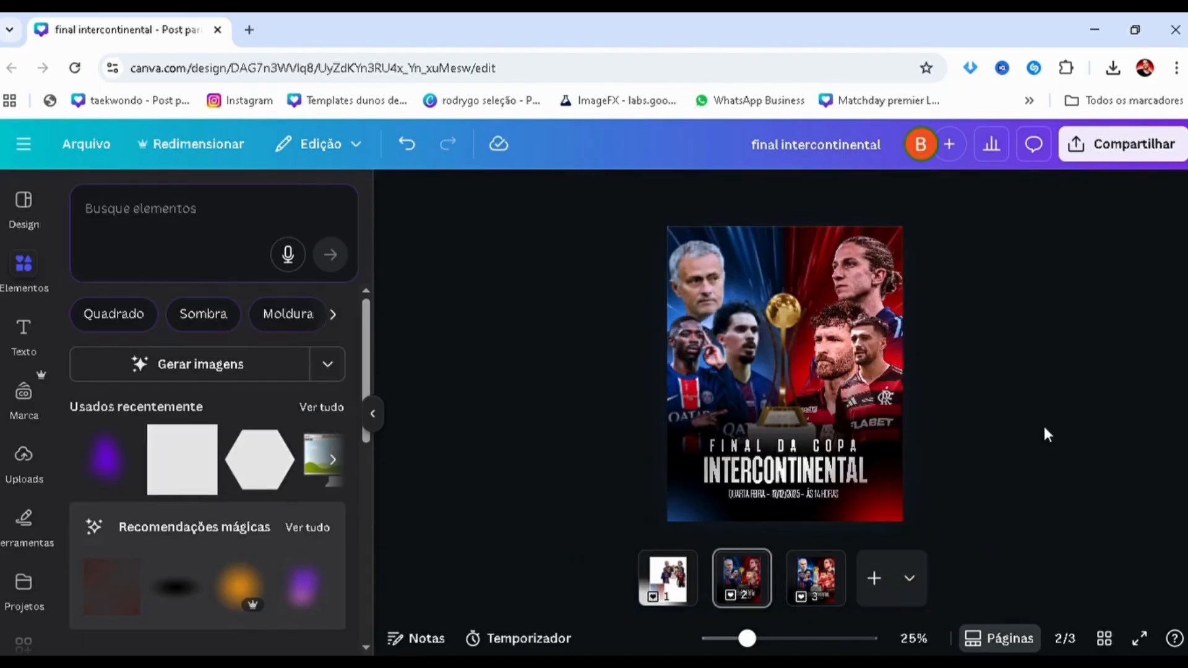
# - Add the recently used purple blur over the trophy, recolour it white, stack three copies and group them
pyautogui.click(118, 484)
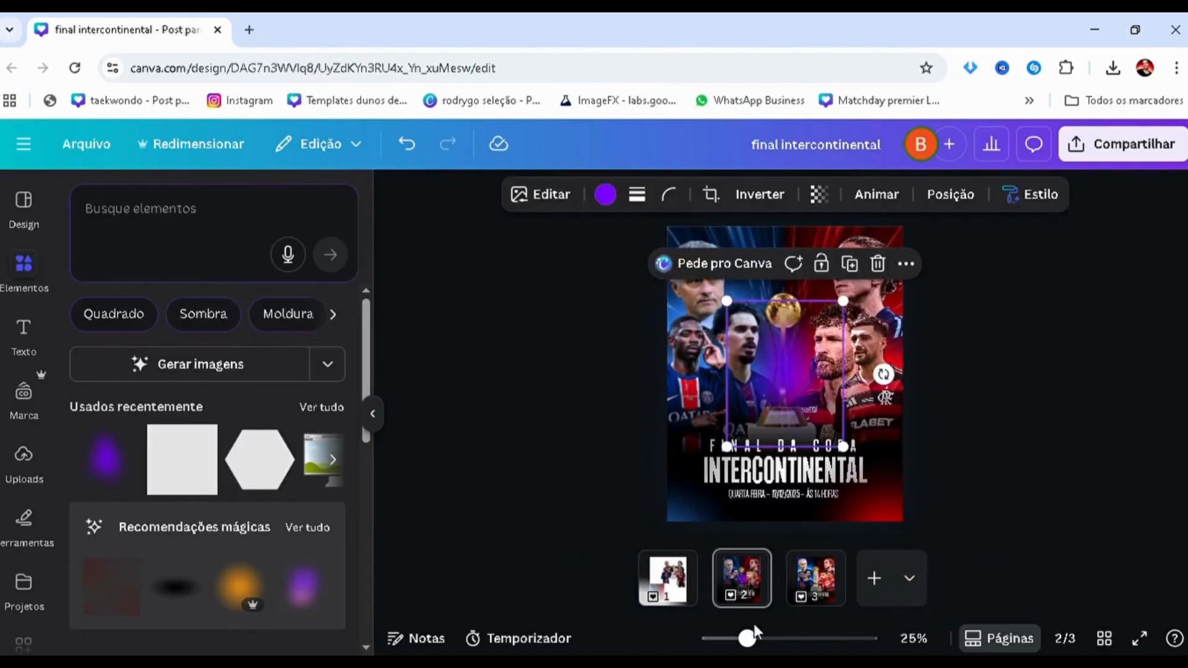
pyautogui.click(605, 197)
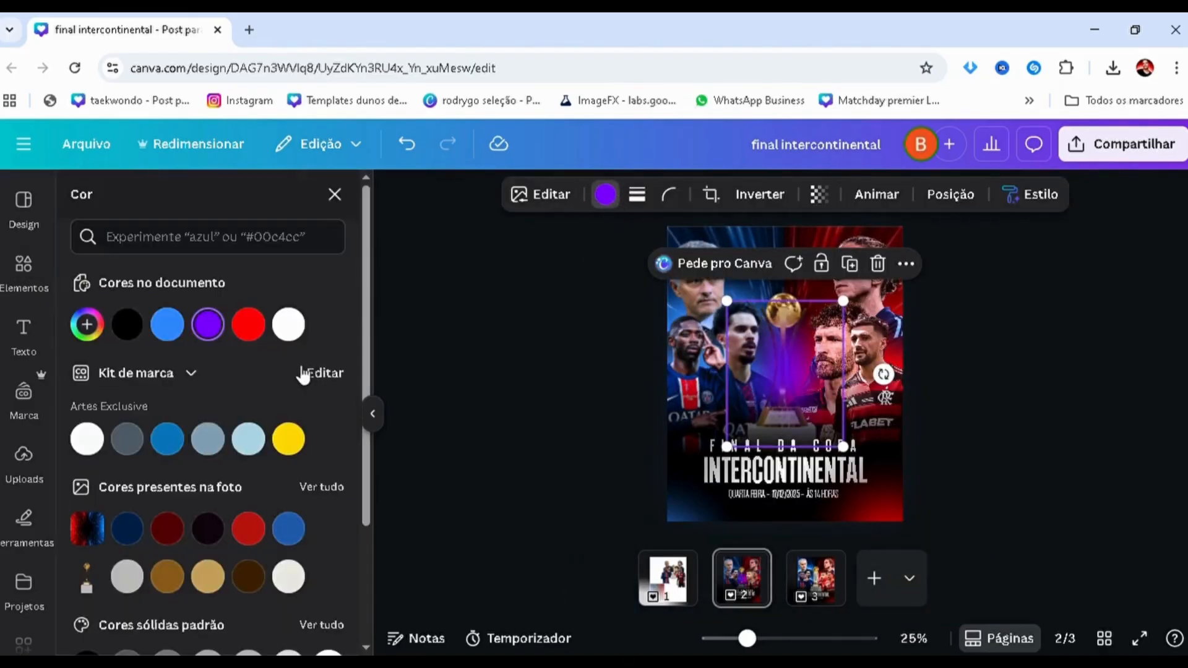
pyautogui.click(288, 325)
pyautogui.moveTo(804, 373); pyautogui.dragTo(814, 399)
pyautogui.hotkey('alt', '1')
pyautogui.keyDown('shift'); pyautogui.click(185, 410); pyautogui.keyUp('shift')
pyautogui.keyDown('shift'); pyautogui.click(198, 456); pyautogui.keyUp('shift')
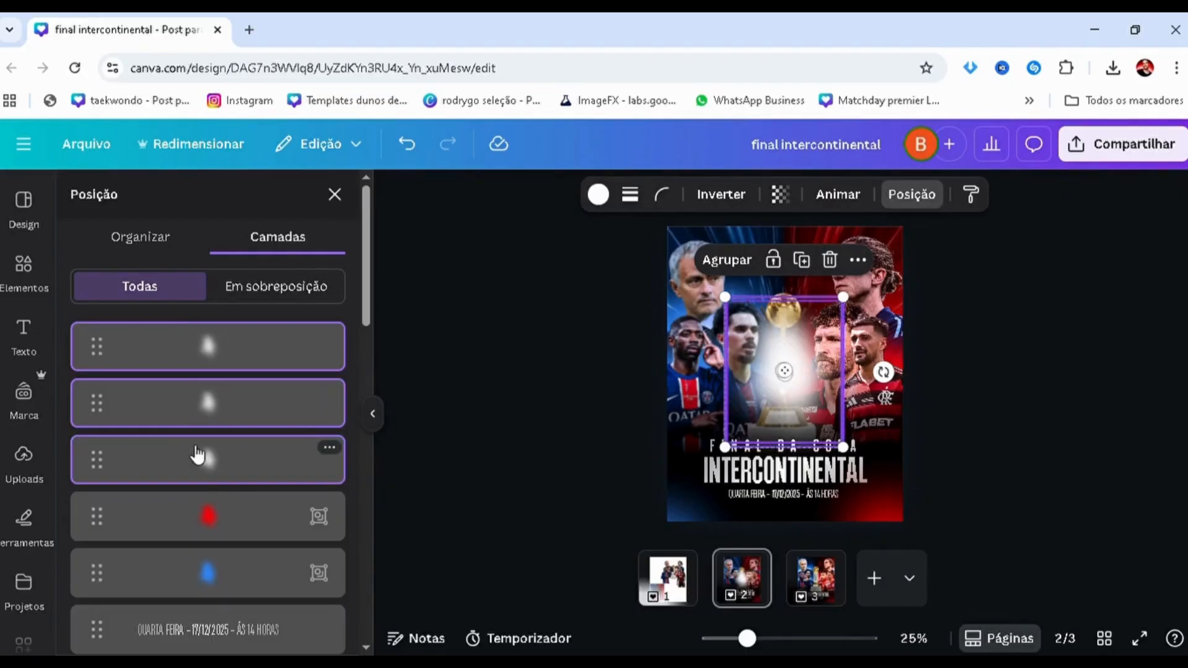
pyautogui.hotkey('ctrl', 'g')
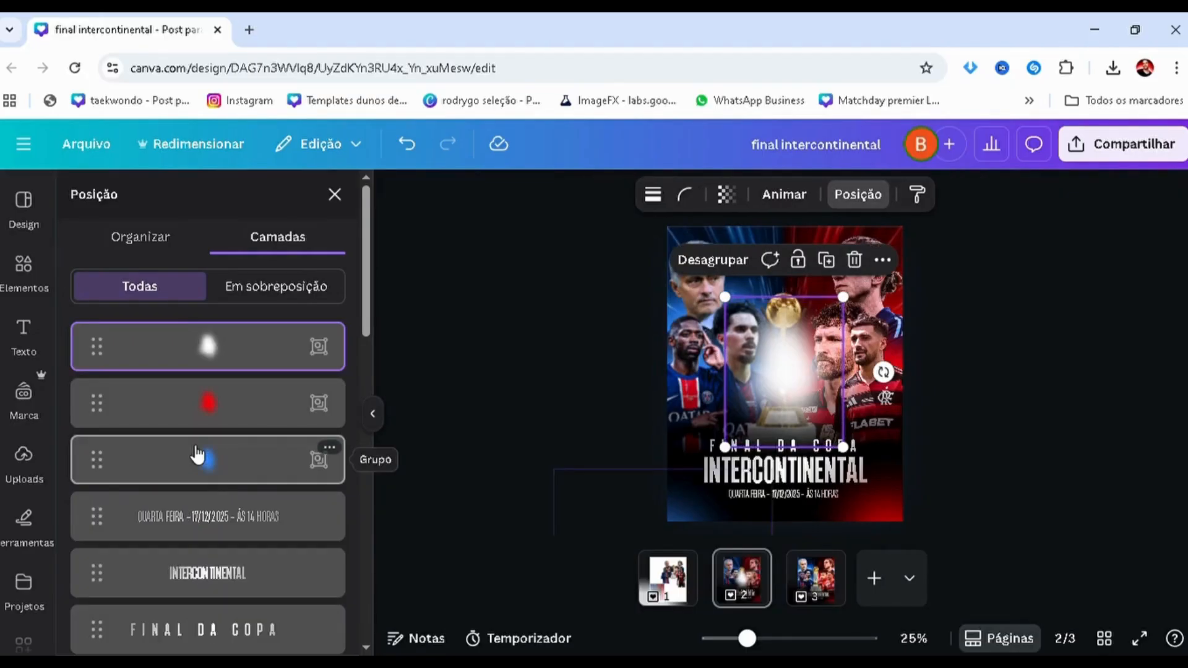
# - Compare with the reference poster on page 3, and move the white blur group directly behind the trophy
pyautogui.click(804, 593)
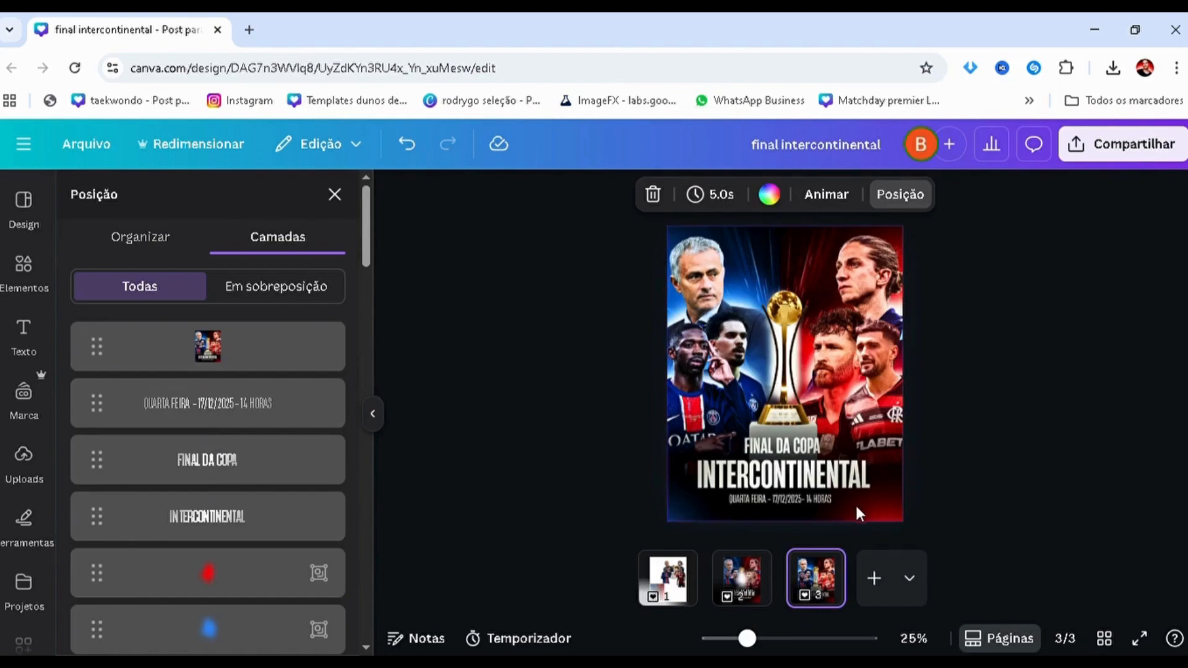
pyautogui.click(752, 597)
pyautogui.click(798, 374)
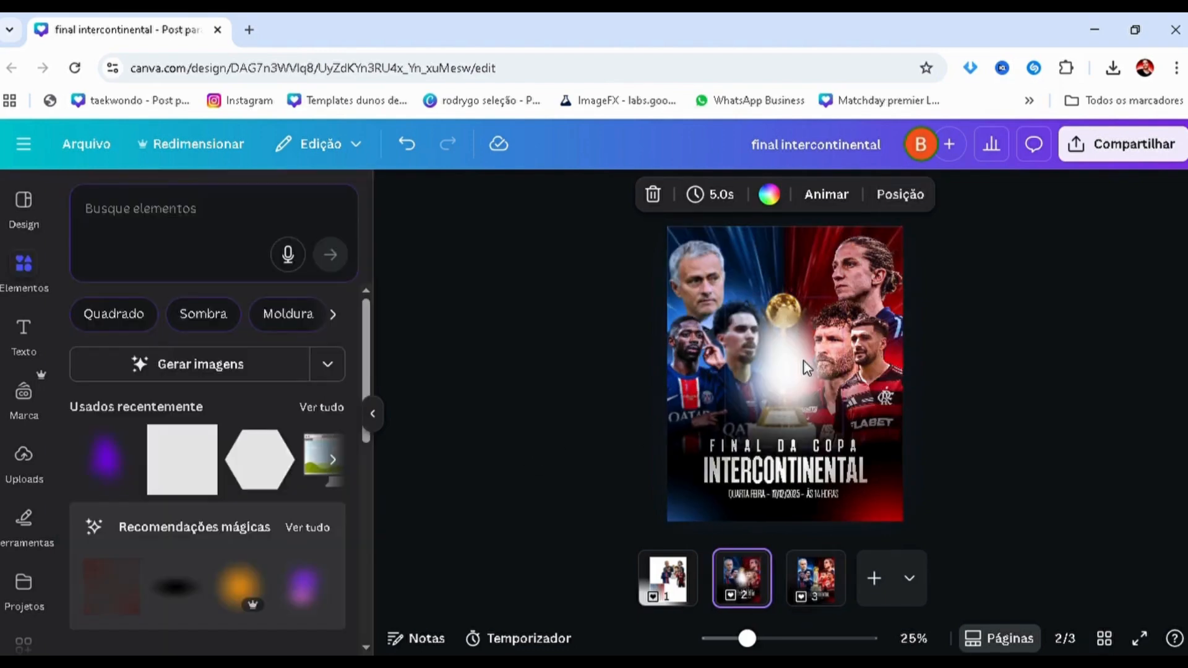
pyautogui.moveTo(204, 350); pyautogui.dragTo(194, 425)
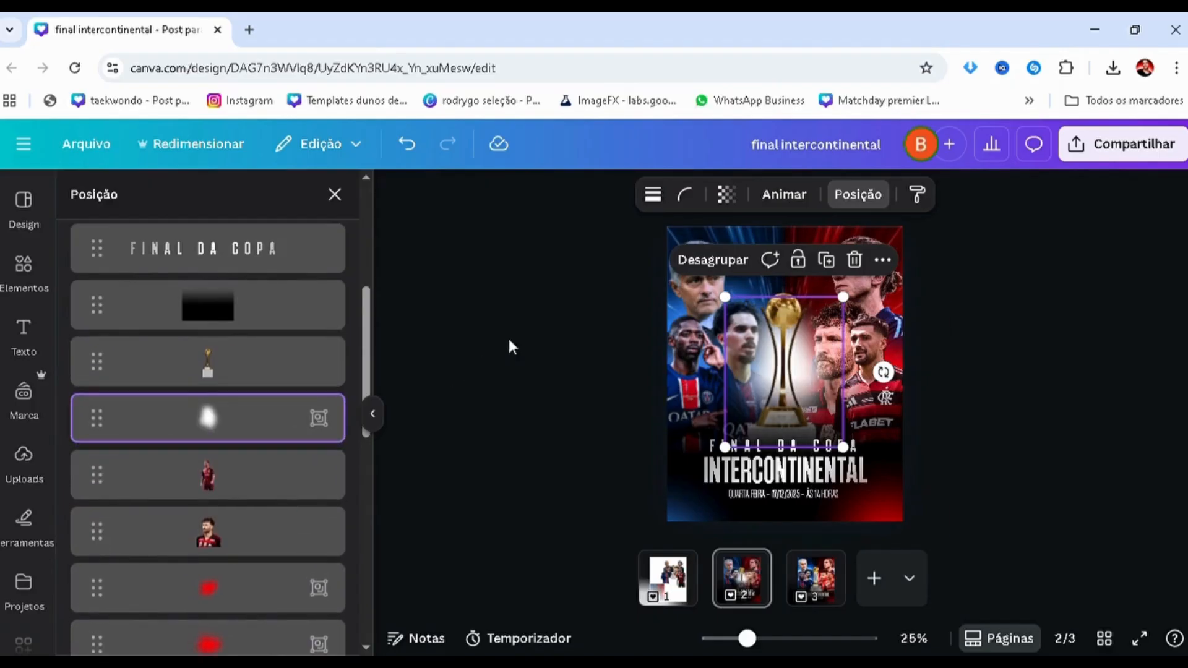
# - Shrink the white blur group and stack progressively smaller copies up the trophy behind it
pyautogui.scroll(2, 725, 321)
pyautogui.scroll(1, 725, 320)
pyautogui.moveTo(684, 282); pyautogui.dragTo(758, 378)
pyautogui.moveTo(843, 454); pyautogui.dragTo(799, 373)
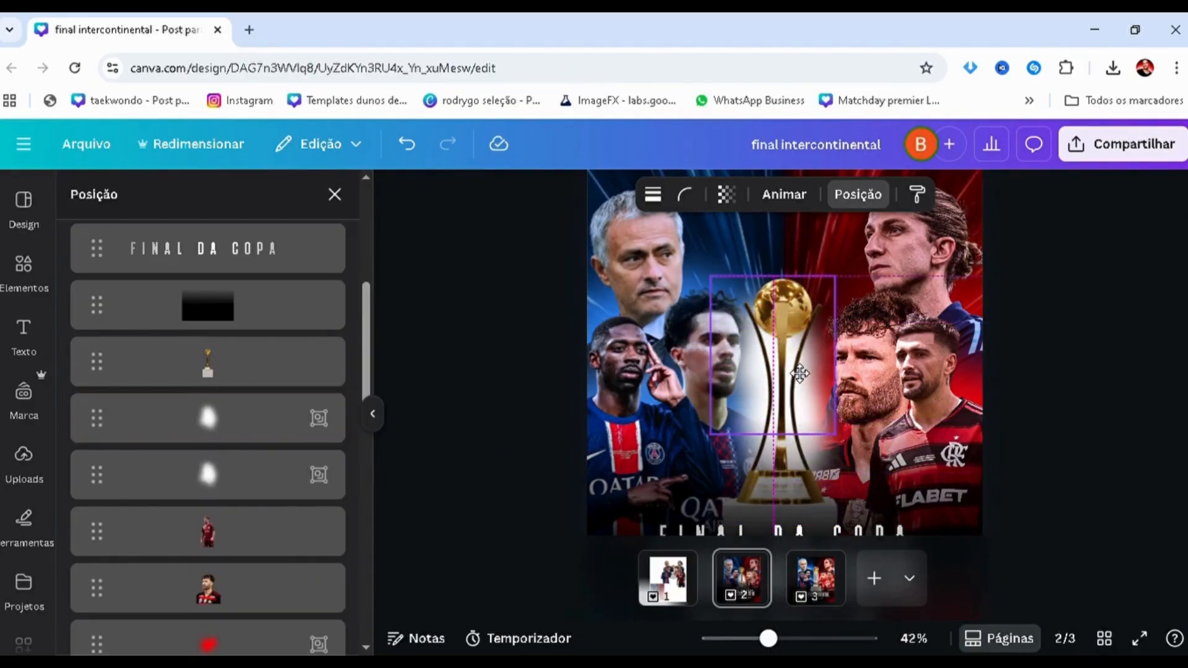
pyautogui.moveTo(712, 436); pyautogui.dragTo(733, 409)
pyautogui.moveTo(792, 407); pyautogui.dragTo(785, 432)
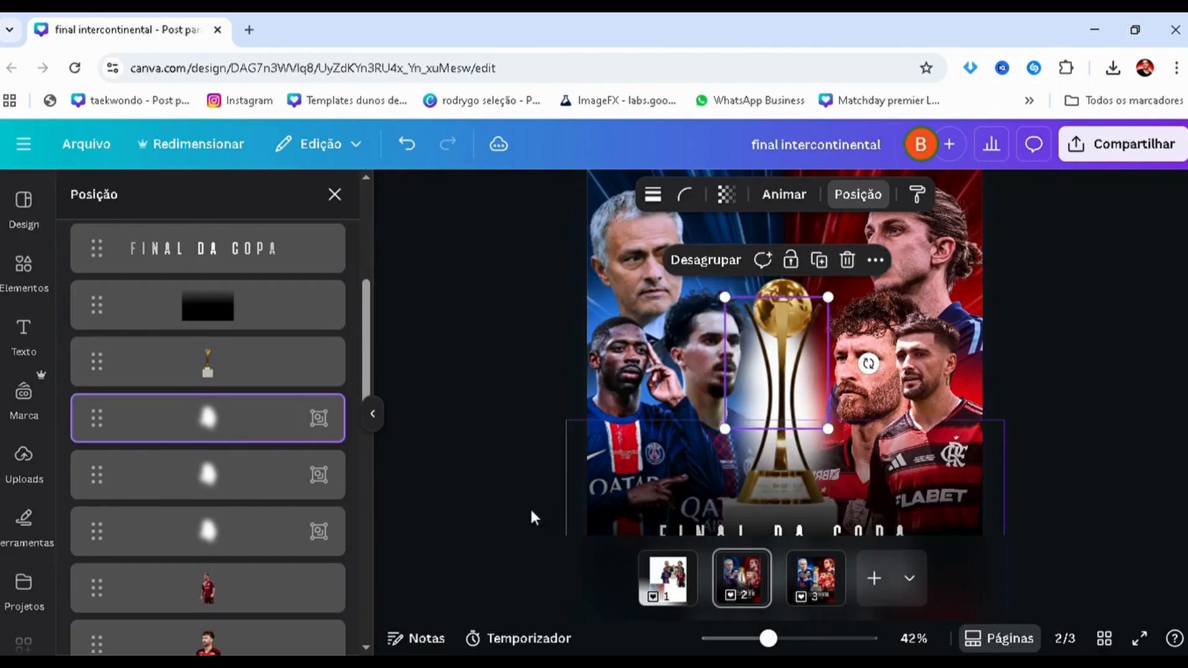
# - Select the three white blur groups and place a reduced duplicate set behind the trophy's globe
pyautogui.keyDown('shift'); pyautogui.click(208, 481); pyautogui.keyUp('shift')
pyautogui.keyDown('shift'); pyautogui.click(236, 532); pyautogui.keyUp('shift')
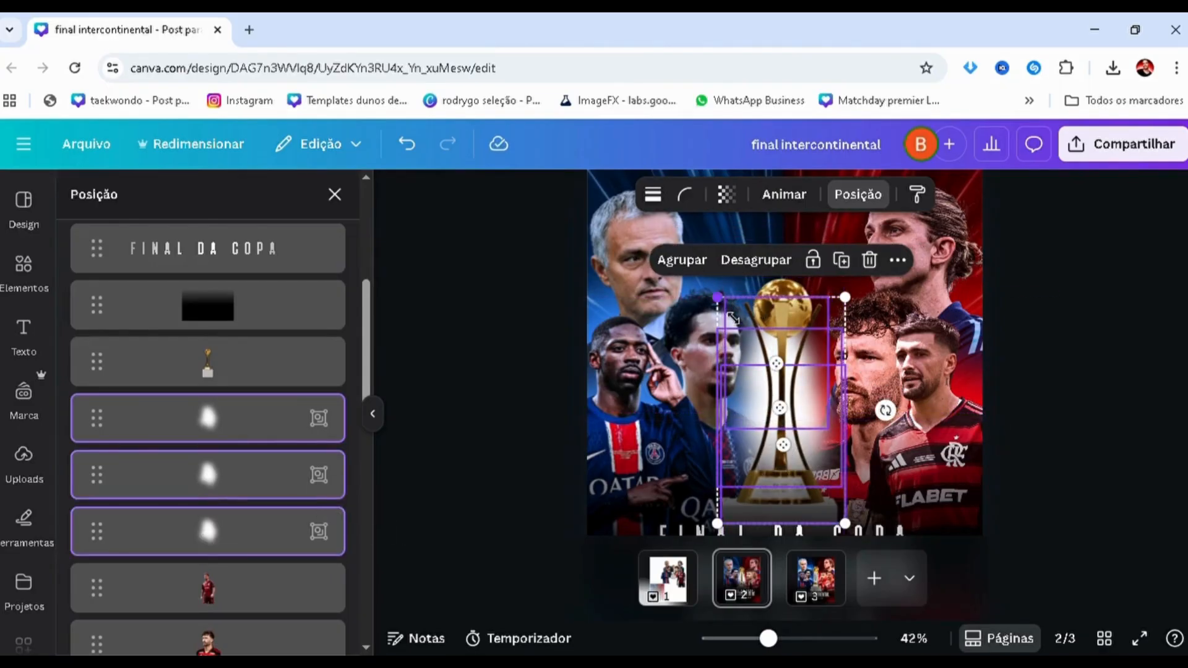
pyautogui.moveTo(725, 299); pyautogui.dragTo(751, 334)
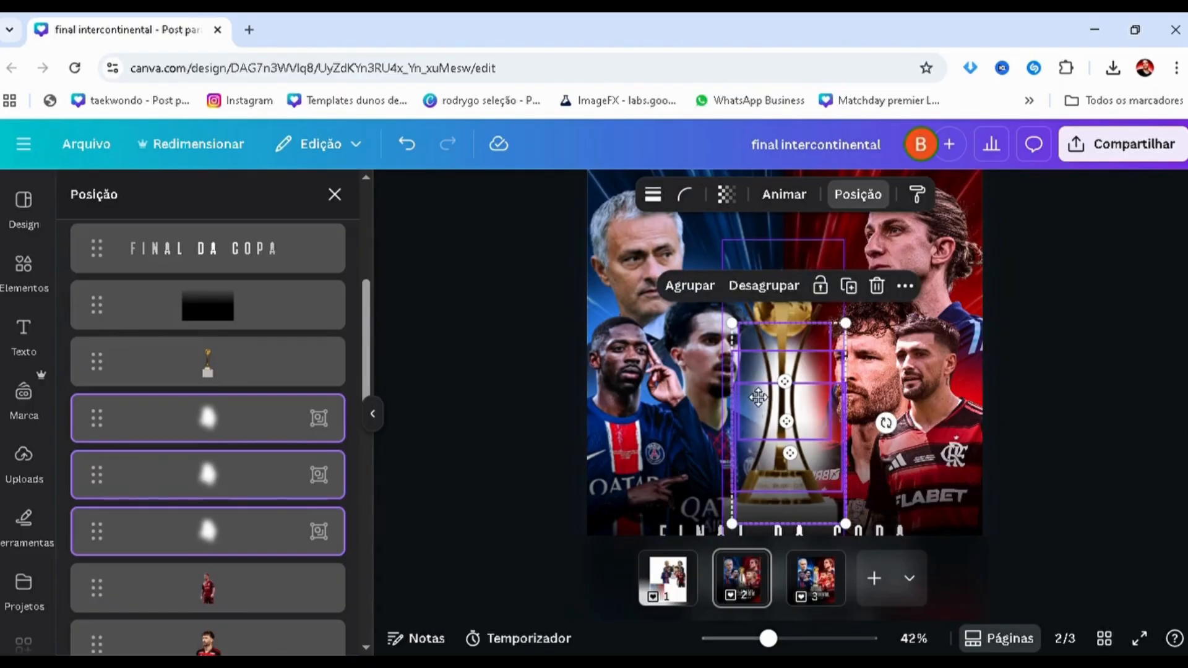
pyautogui.moveTo(758, 397); pyautogui.dragTo(743, 370)
pyautogui.moveTo(724, 457); pyautogui.dragTo(742, 425)
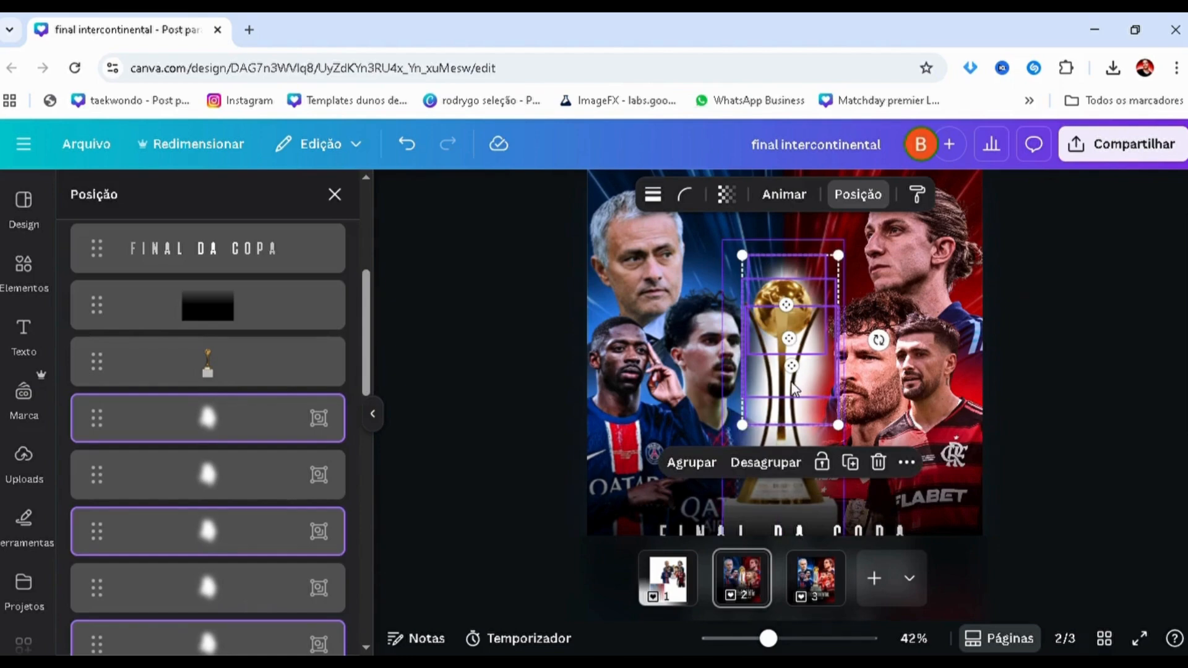
# - Reposition and slightly rotate the small white blurs to surround the upper part of the trophy
pyautogui.moveTo(814, 382); pyautogui.dragTo(802, 393)
pyautogui.moveTo(872, 363); pyautogui.dragTo(873, 371)
pyautogui.scroll(1, 782, 371)
pyautogui.moveTo(784, 376); pyautogui.dragTo(791, 365)
pyautogui.scroll(-3, 503, 388)
pyautogui.click(503, 388)
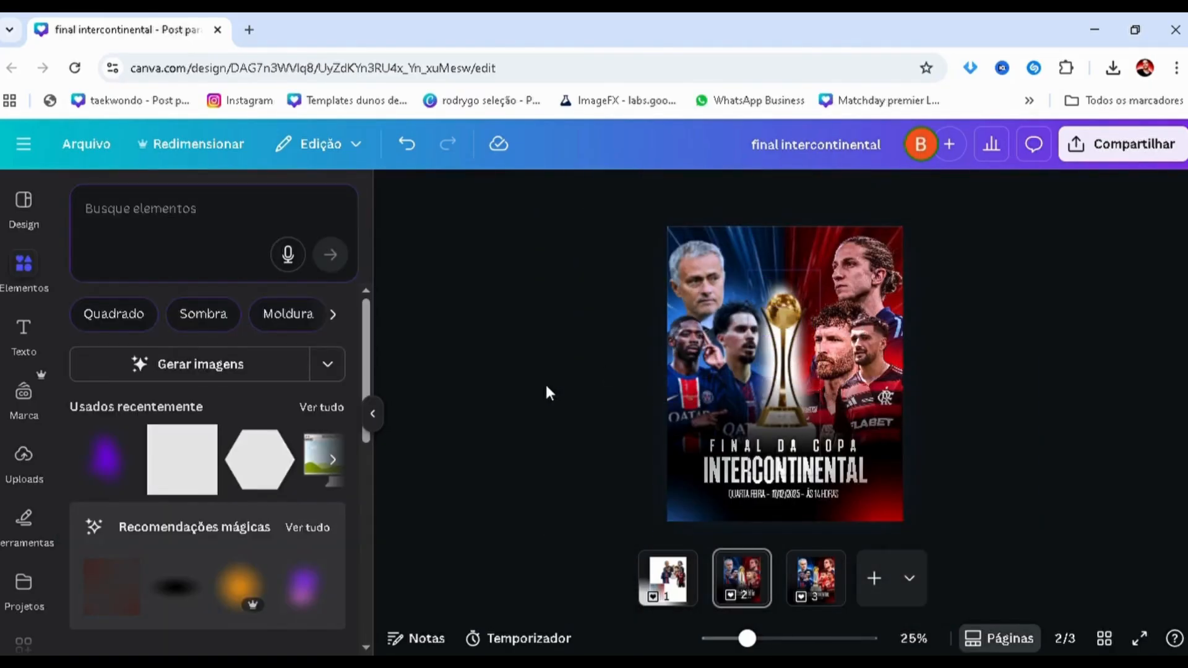
# - Rotate the topmost white blur group and centre it behind the trophy's globe
pyautogui.hotkey('alt', '1')
pyautogui.scroll(-4, 260, 455)
pyautogui.click(226, 407)
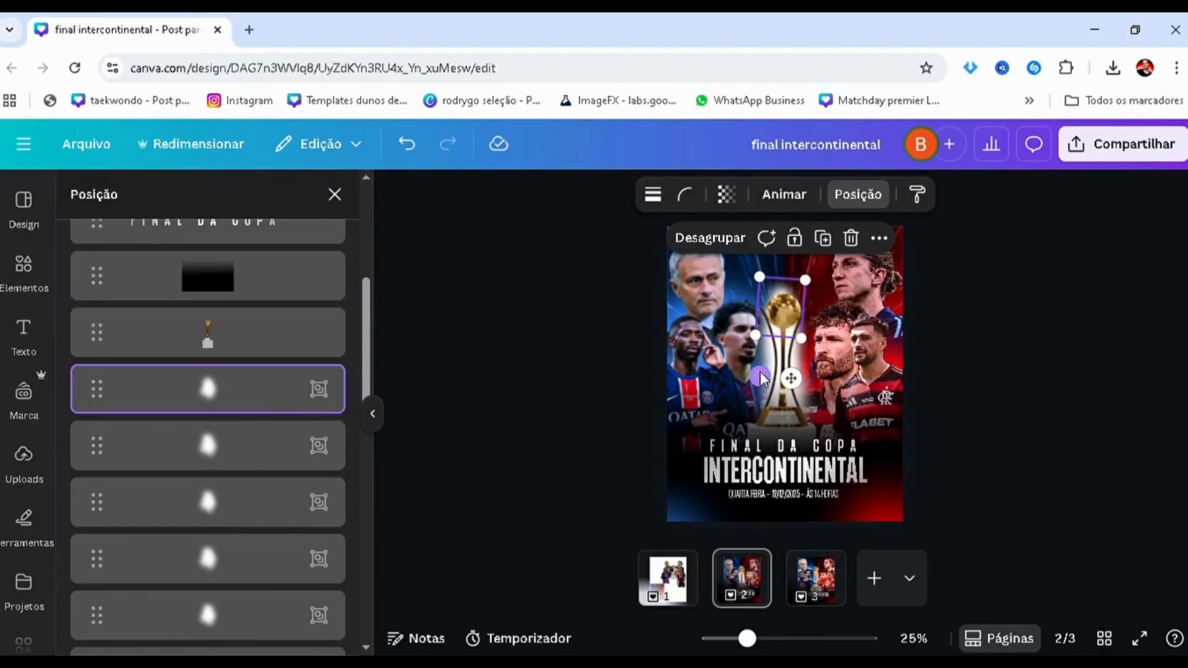
pyautogui.scroll(3, 760, 378)
pyautogui.moveTo(749, 387); pyautogui.dragTo(804, 356)
pyautogui.click(480, 398)
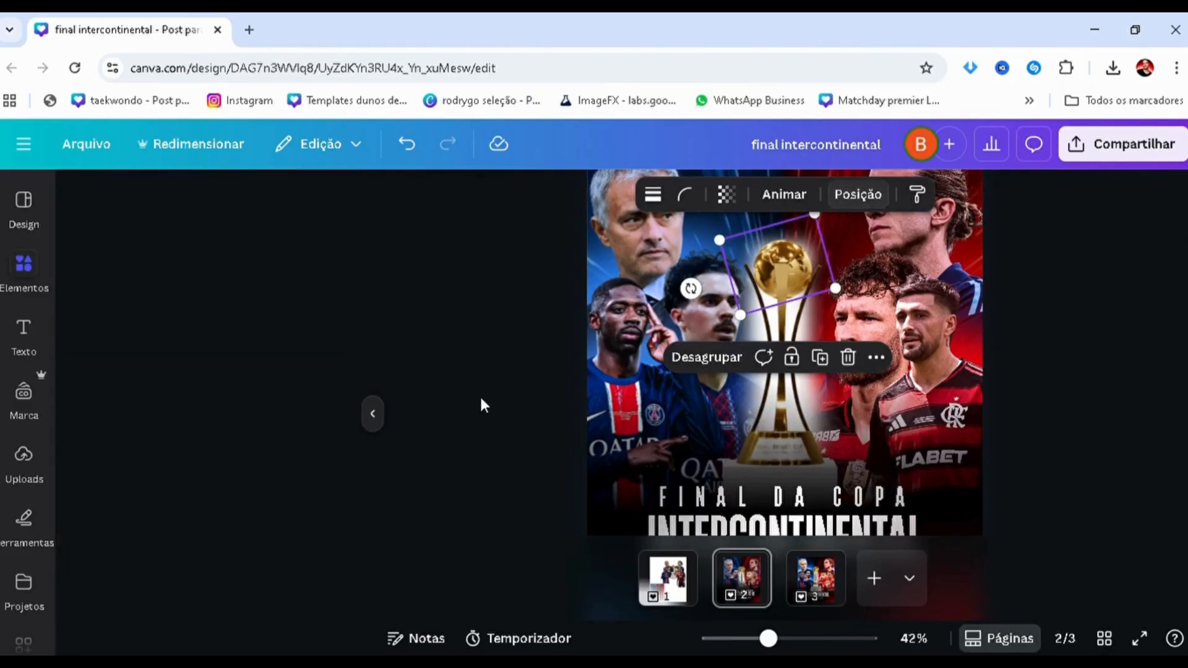
pyautogui.scroll(-3, 658, 362)
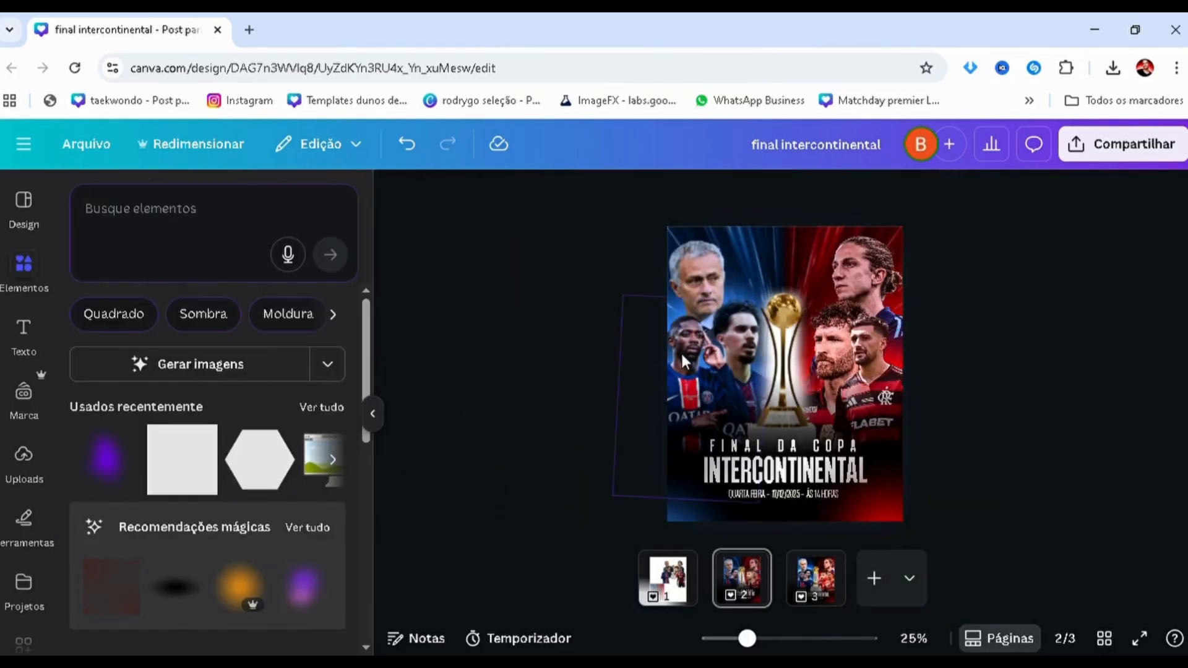
# - Copy the tilted white blur to the PSG side and layer it directly behind the grey-haired coach
pyautogui.hotkey('alt', '1')
pyautogui.scroll(-3, 270, 429)
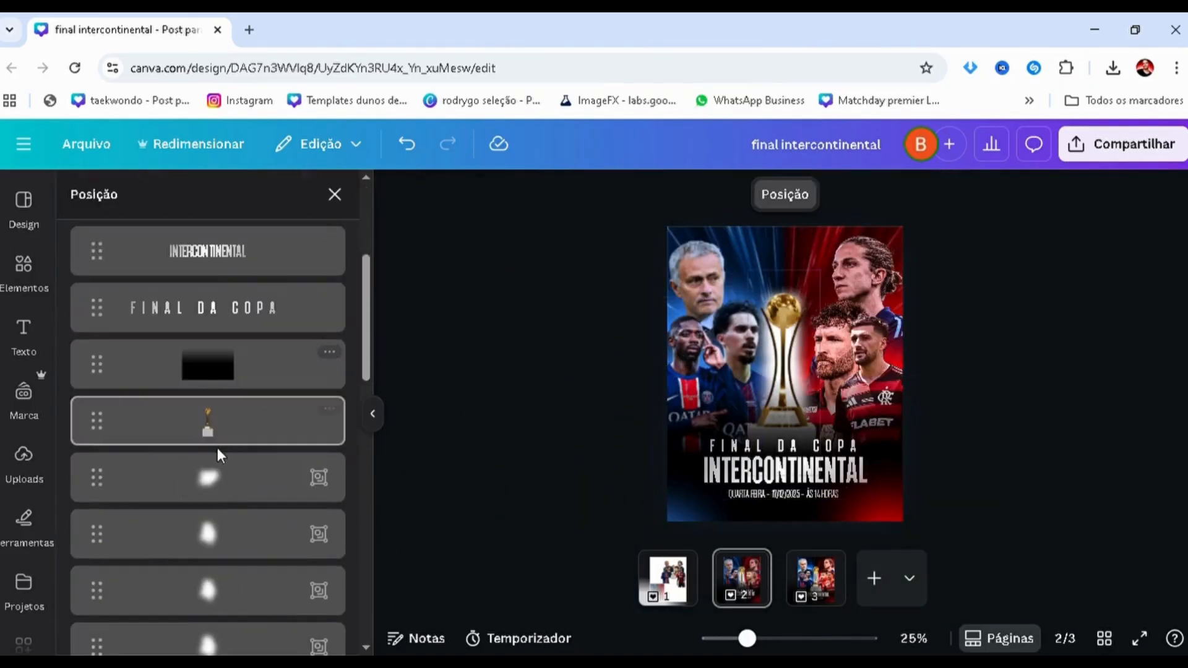
pyautogui.click(227, 494)
pyautogui.hotkey('ctrl', 'alt', ']')
pyautogui.moveTo(793, 312); pyautogui.dragTo(711, 365)
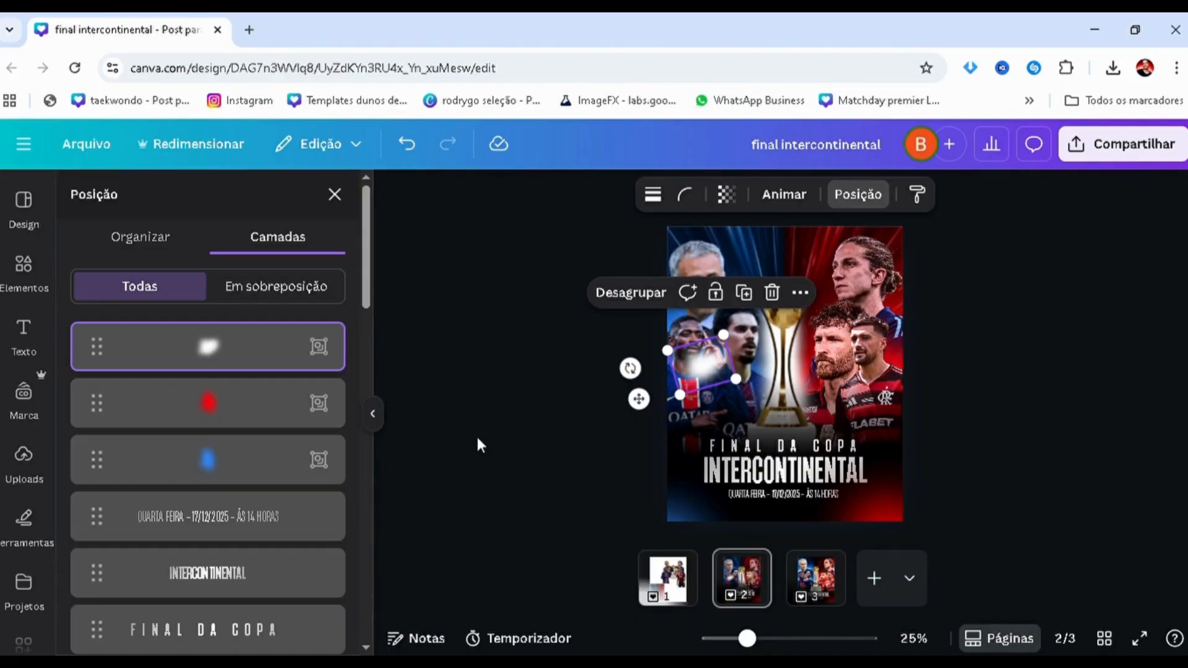
pyautogui.moveTo(693, 365); pyautogui.dragTo(159, 390)
pyautogui.moveTo(165, 349); pyautogui.dragTo(163, 461)
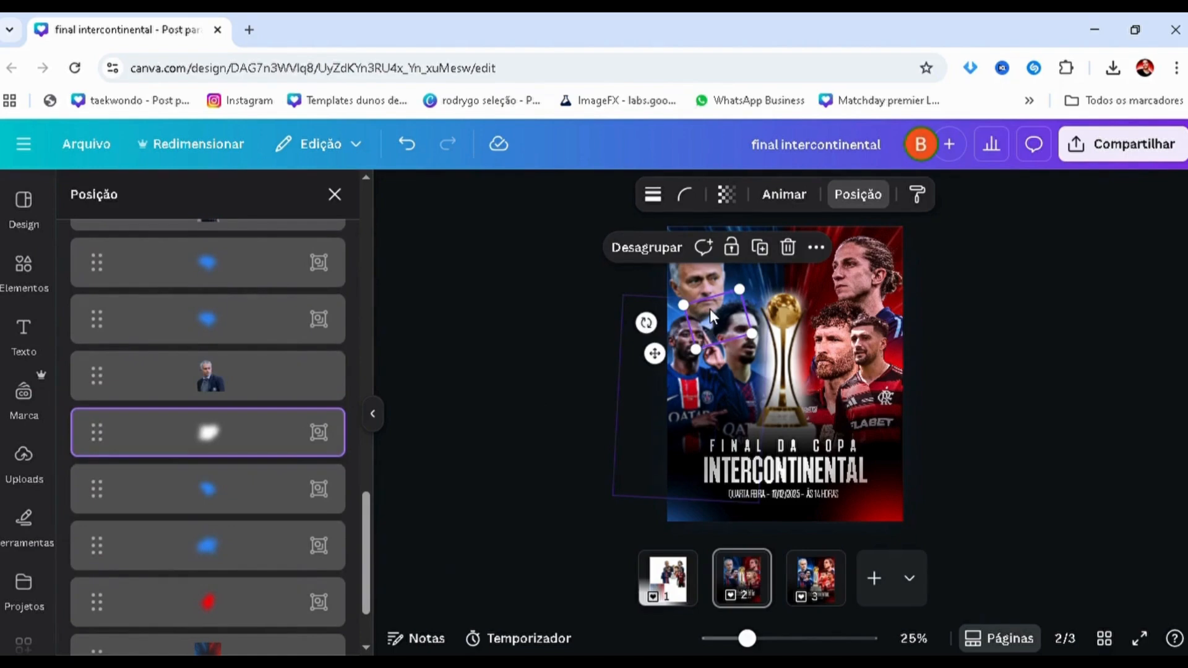
# - Adjust the white blur's tilt beneath the grey-haired coach and add a second rotated copy behind the curly-haired player
pyautogui.scroll(3, 711, 311)
pyautogui.moveTo(653, 344); pyautogui.dragTo(579, 359)
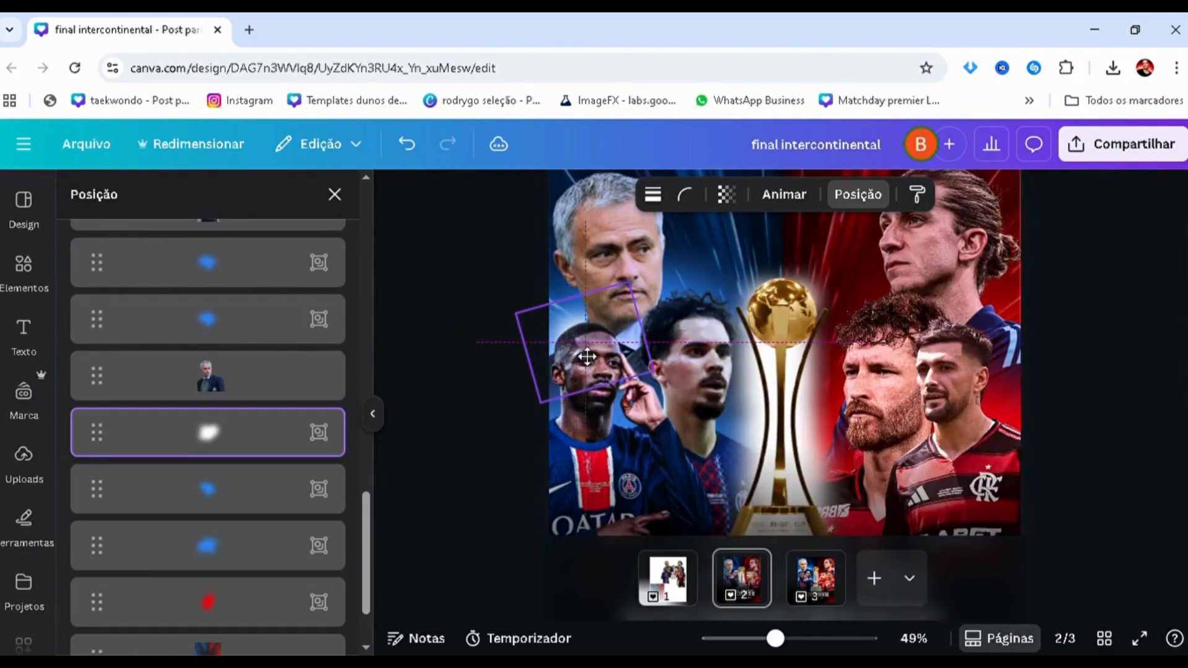
pyautogui.moveTo(488, 369); pyautogui.dragTo(650, 329)
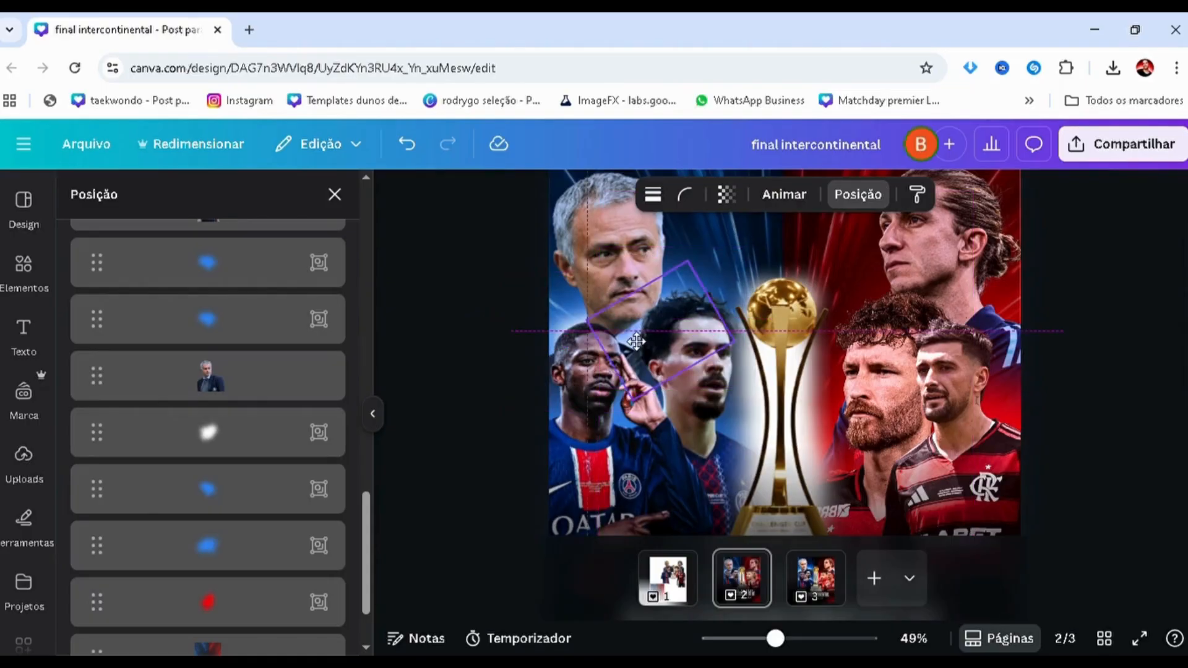
pyautogui.moveTo(574, 380); pyautogui.dragTo(604, 323)
pyautogui.moveTo(680, 357)
pyautogui.mouseDown()
pyautogui.moveTo(684, 323)
pyautogui.moveTo(682, 344)
pyautogui.moveTo(673, 336)
pyautogui.mouseUp()
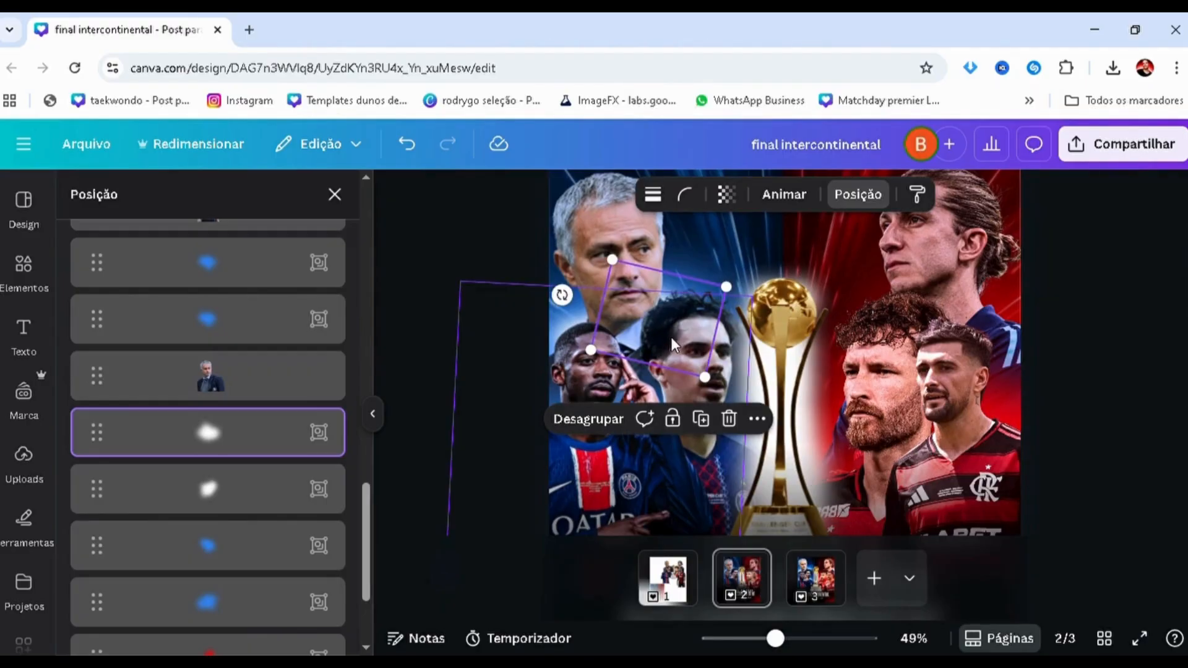
# - Paste another white blur, layer it directly behind the PSG players and place it beside the player with raised fingers
pyautogui.hotkey('ctrl', 'v')
pyautogui.moveTo(750, 320); pyautogui.dragTo(690, 377)
pyautogui.moveTo(261, 360); pyautogui.dragTo(233, 579)
pyautogui.moveTo(707, 427); pyautogui.dragTo(561, 445)
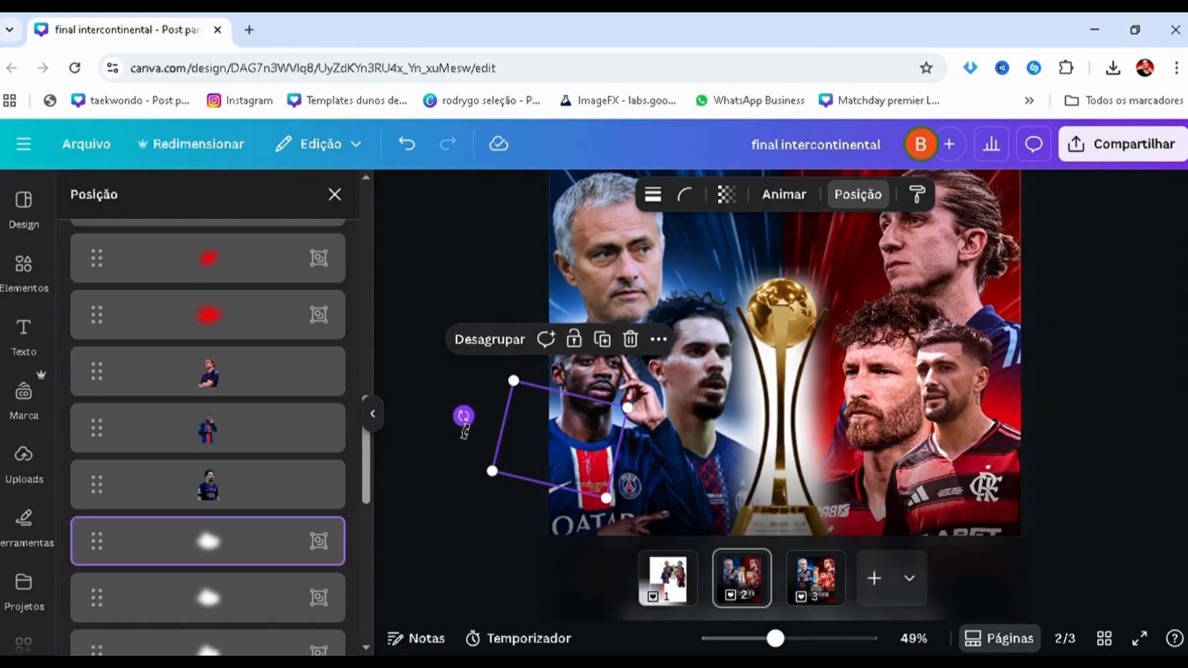
# - Straighten the white blur on the Flamengo side and layer it directly behind the two Flamengo players
pyautogui.moveTo(464, 416); pyautogui.dragTo(908, 392)
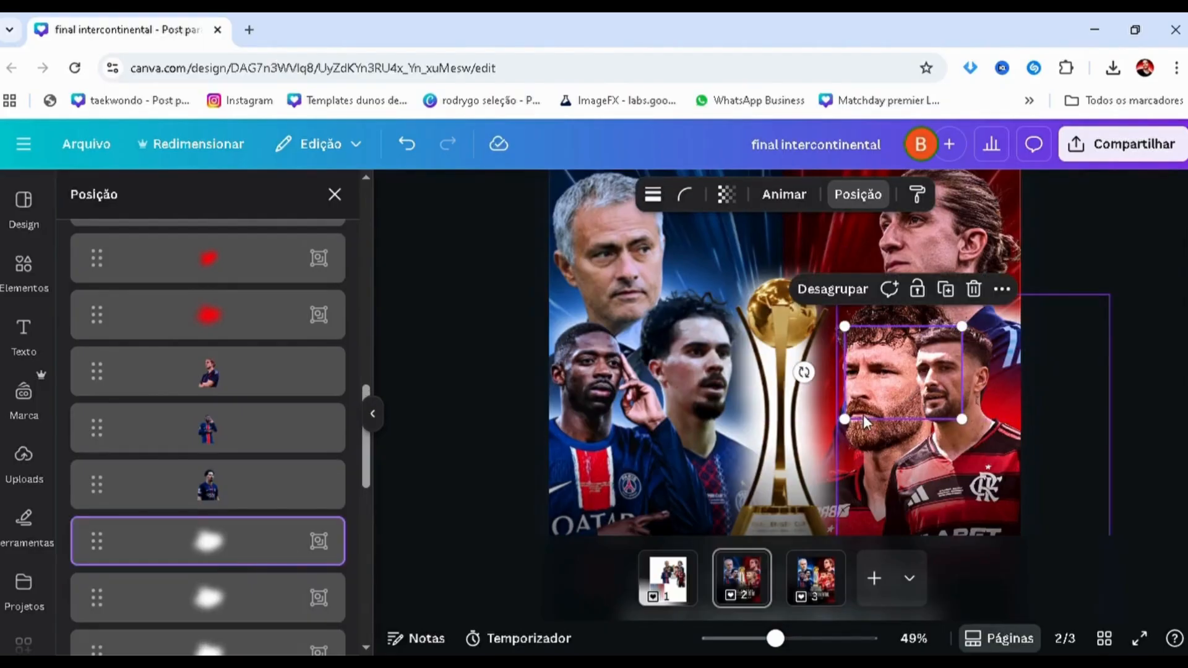
pyautogui.moveTo(212, 544); pyautogui.dragTo(272, 365)
pyautogui.moveTo(898, 382); pyautogui.dragTo(967, 447)
pyautogui.moveTo(185, 378); pyautogui.dragTo(210, 427)
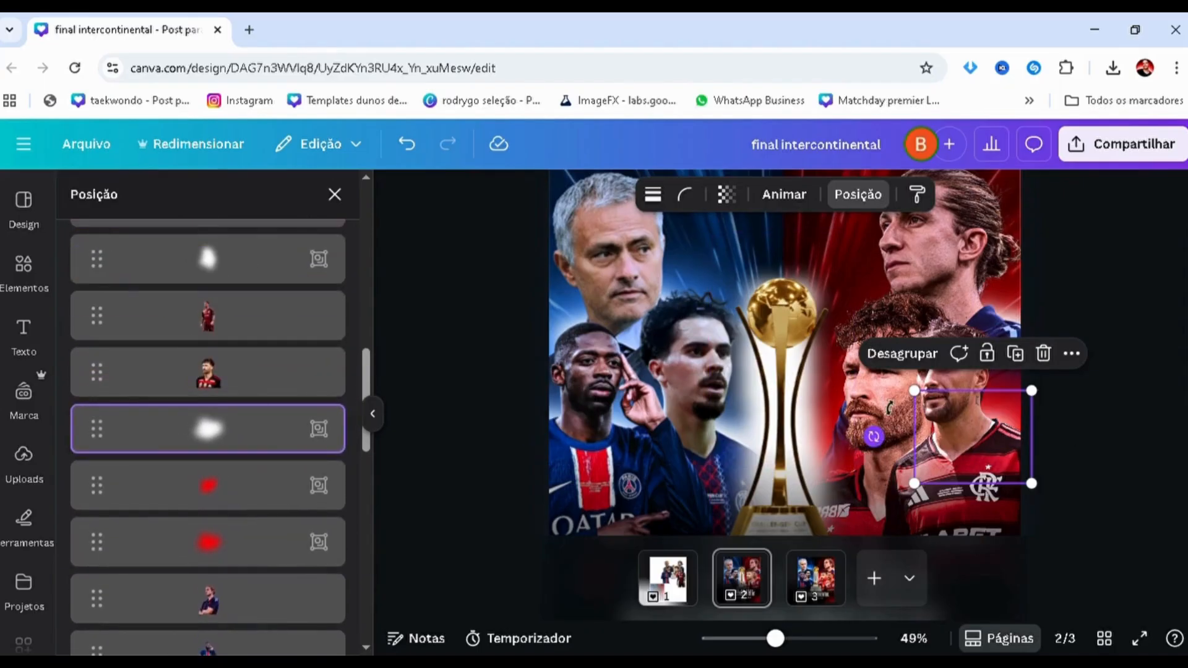
# - Tilt and shrink the white blur, then position it behind the short-haired Flamengo player's shoulder
pyautogui.moveTo(872, 436); pyautogui.dragTo(991, 447)
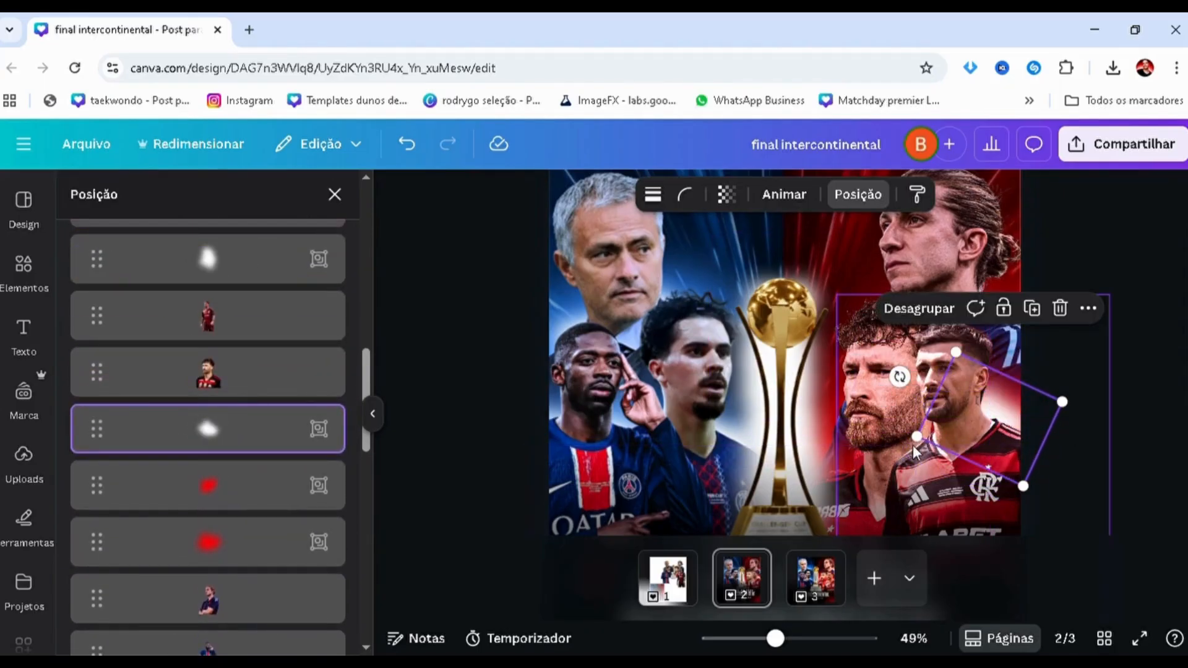
pyautogui.moveTo(919, 438); pyautogui.dragTo(984, 428)
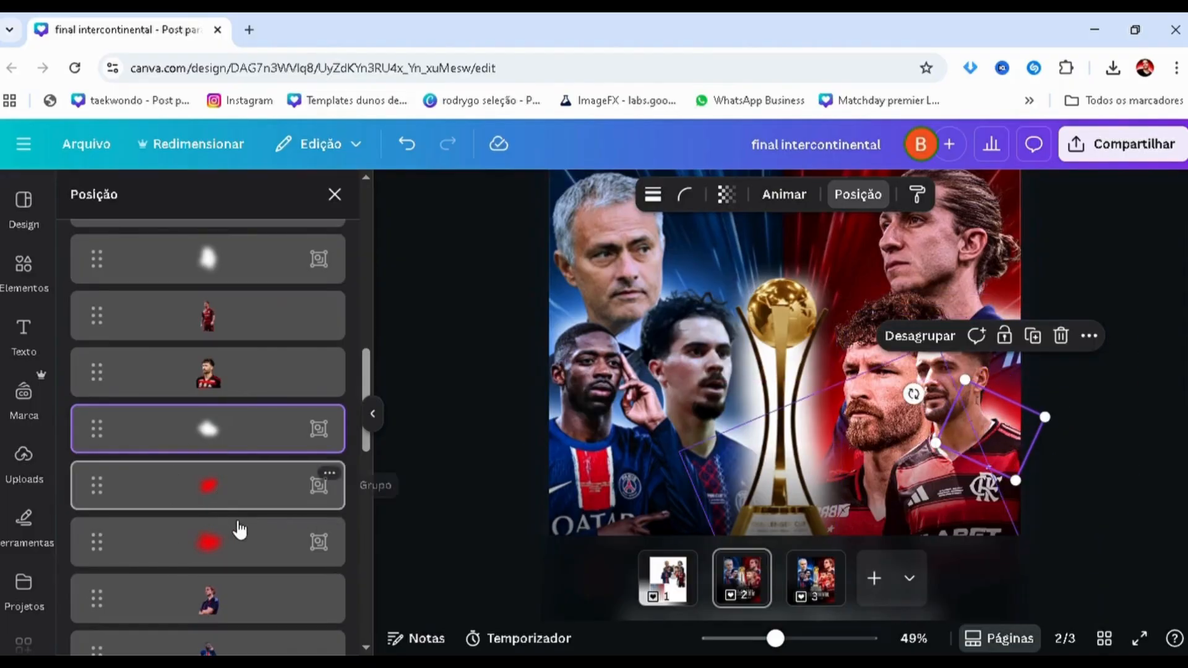
pyautogui.moveTo(239, 440); pyautogui.dragTo(260, 370)
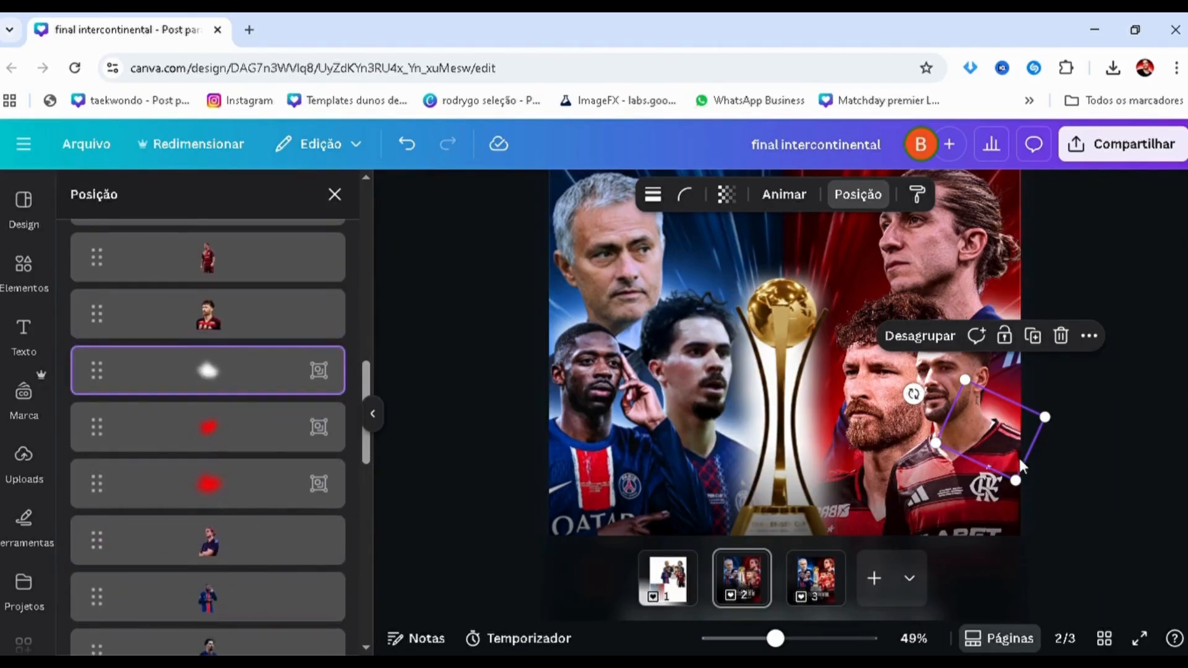
pyautogui.moveTo(1015, 477); pyautogui.dragTo(804, 473)
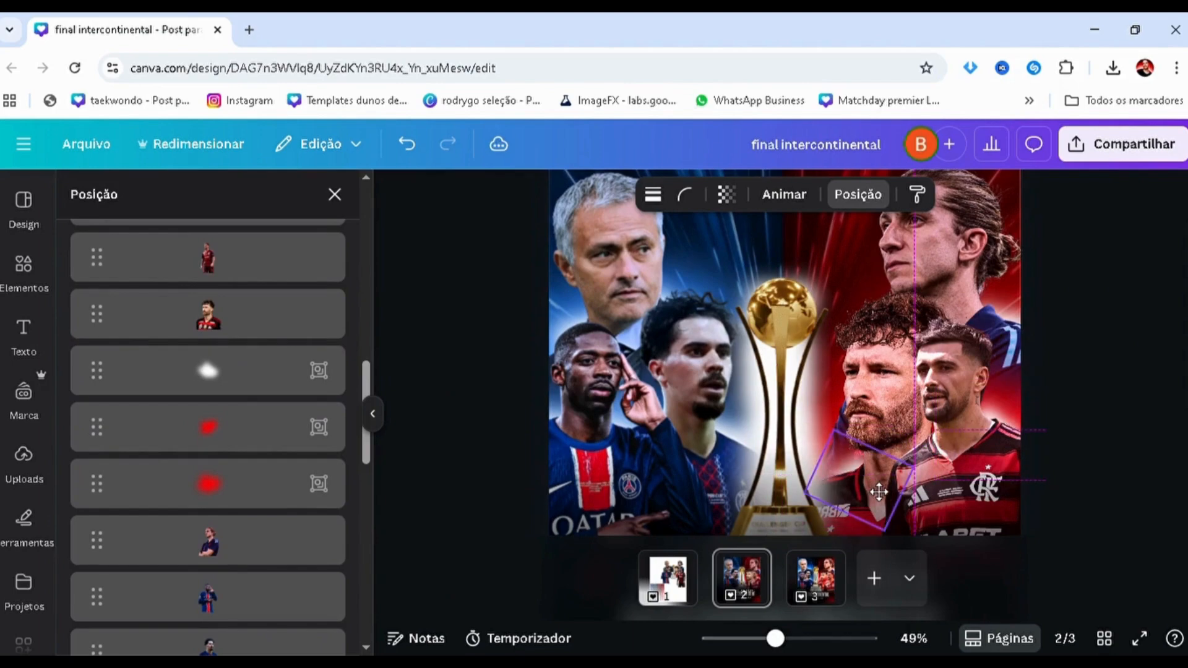
pyautogui.moveTo(935, 515); pyautogui.dragTo(968, 430)
pyautogui.click(1107, 433)
pyautogui.hotkey('ctrl', '-')
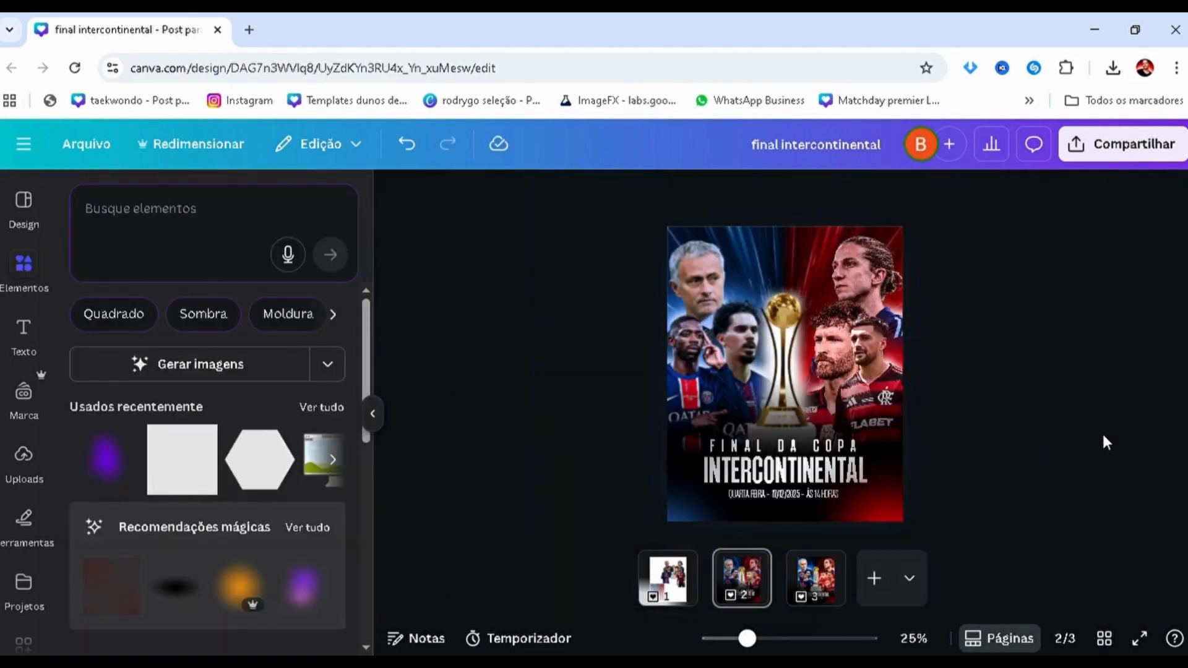
# - Compare page 2 with page 3, then copy page 2's black gradient to the poster's upper half and rotate it to 0°
pyautogui.click(818, 578)
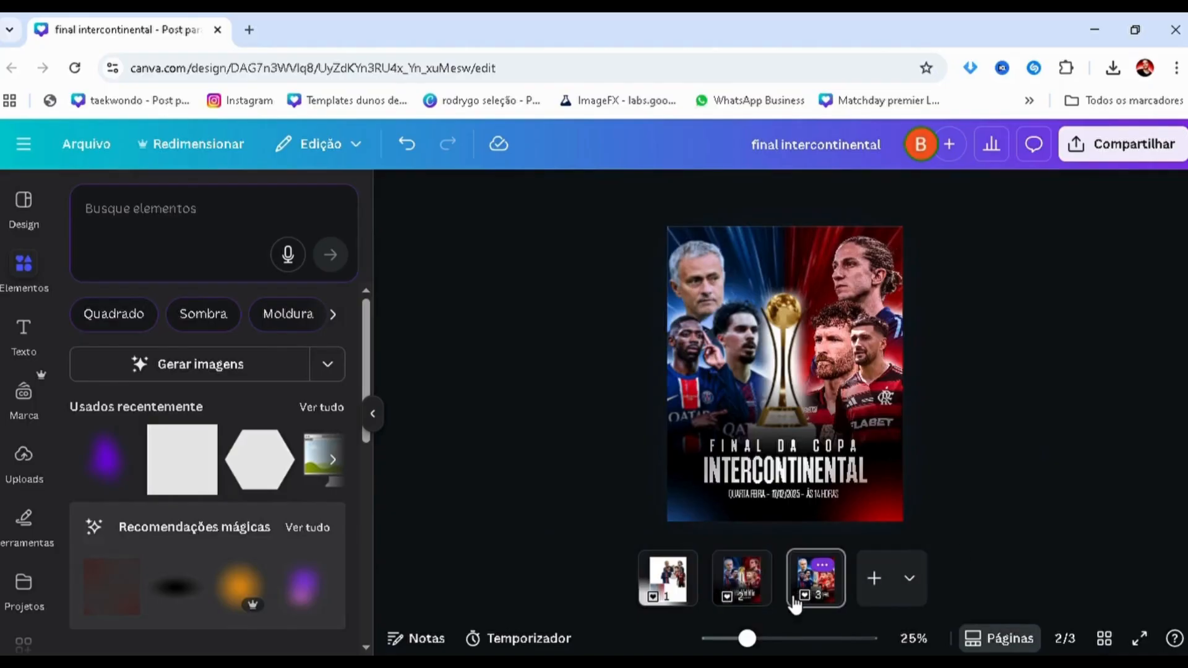
pyautogui.click(753, 599)
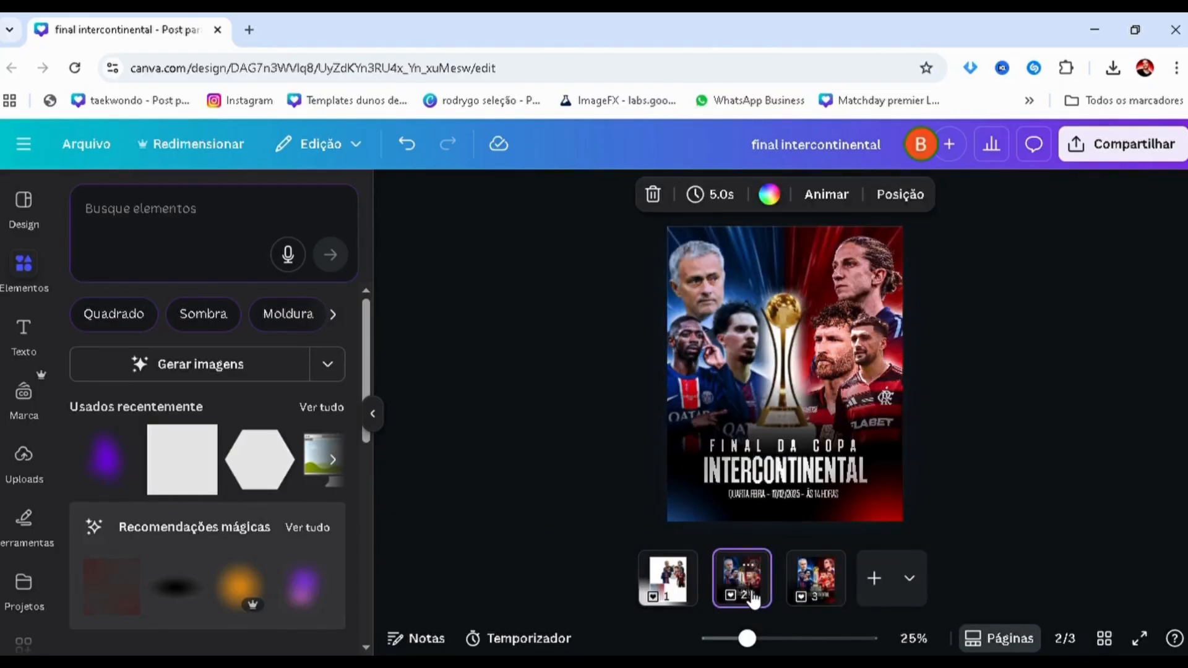
pyautogui.click(815, 595)
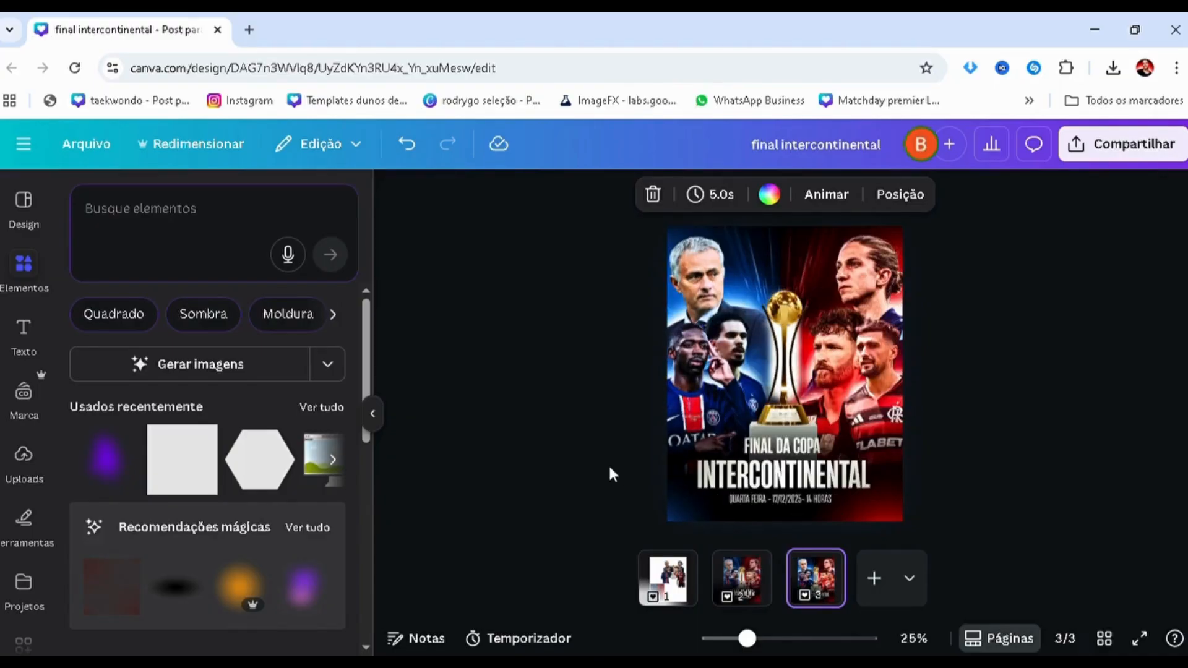
pyautogui.press('pageup')
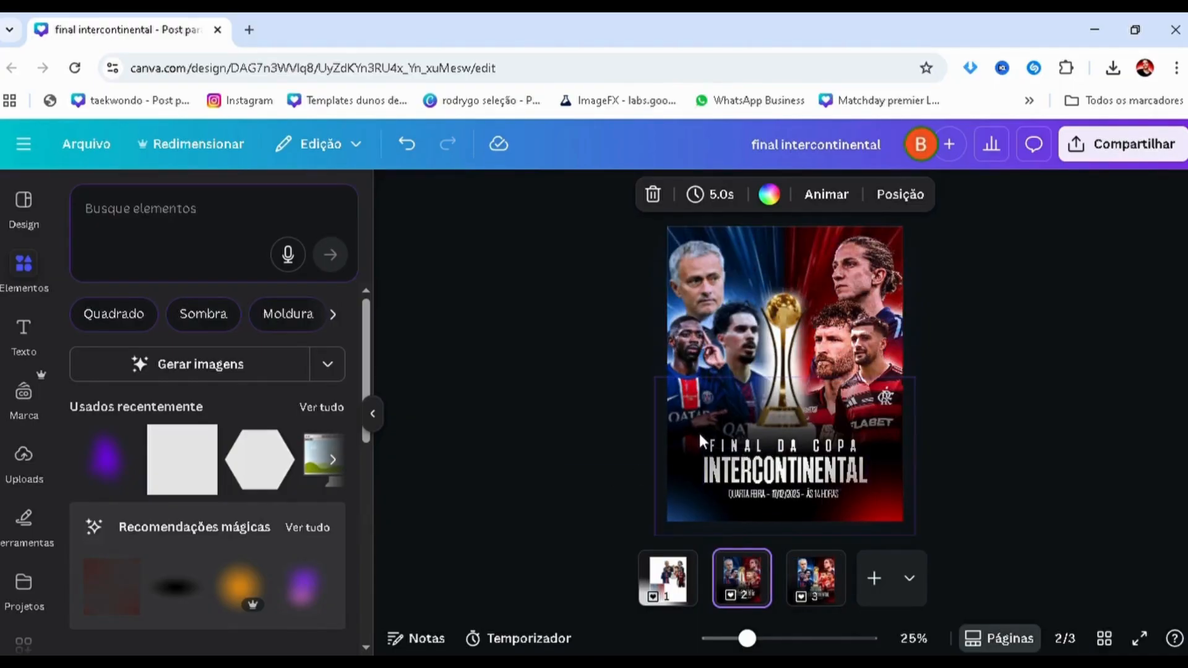
pyautogui.moveTo(693, 429); pyautogui.dragTo(691, 362)
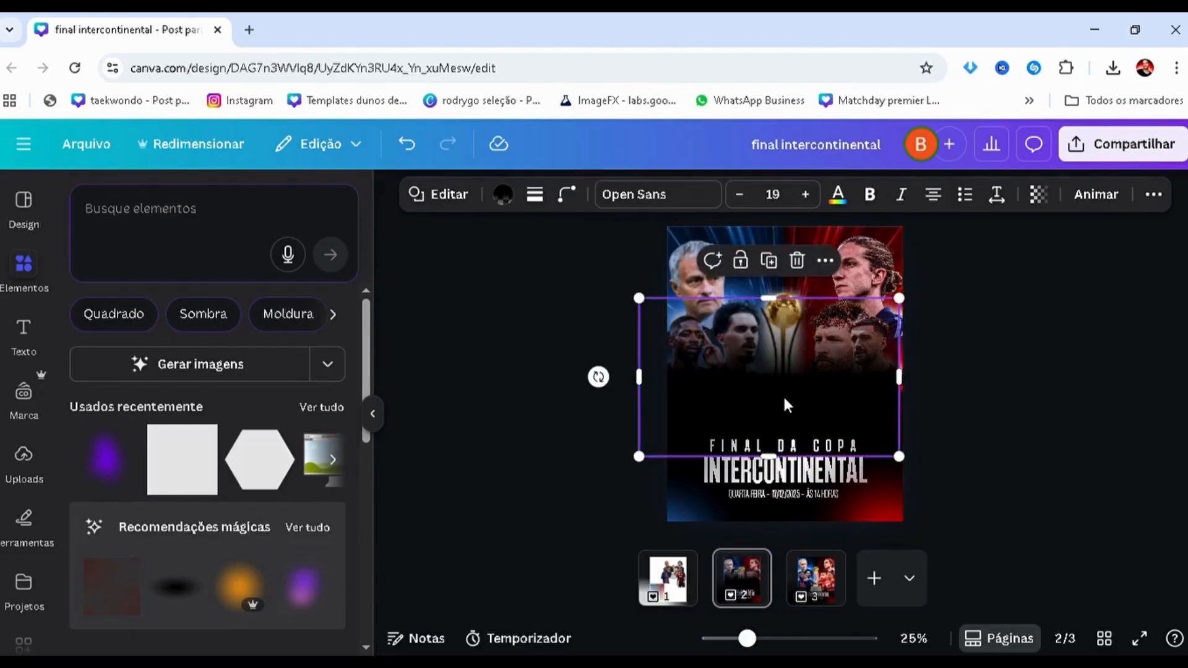
pyautogui.moveTo(601, 379); pyautogui.dragTo(886, 421)
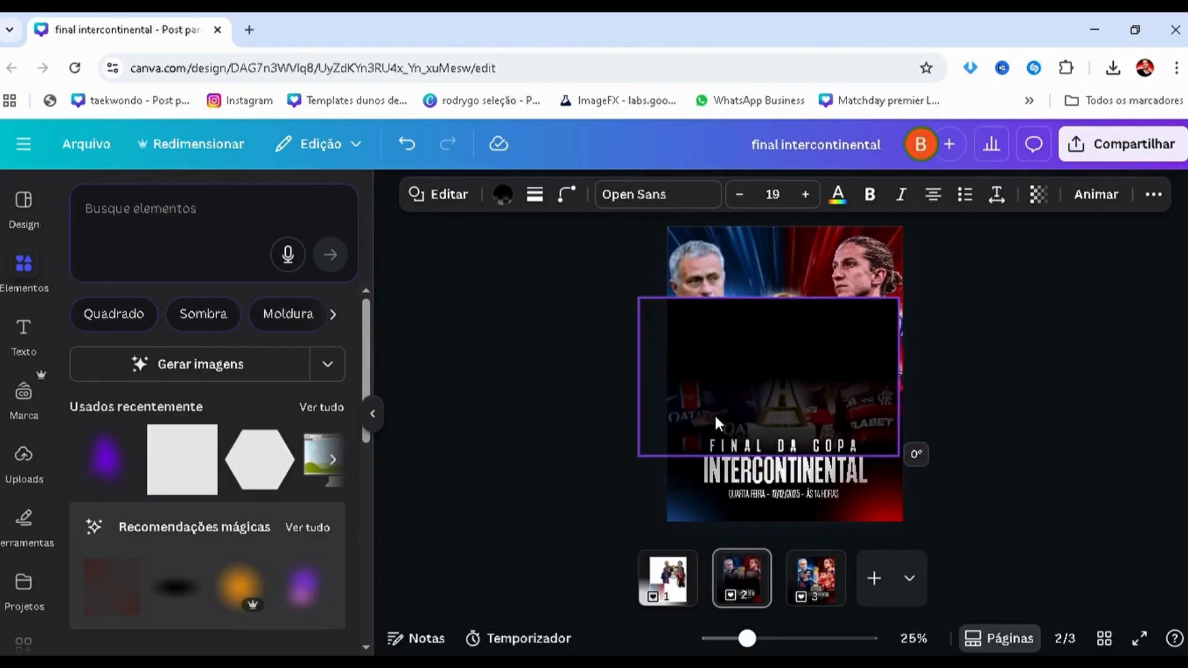
pyautogui.moveTo(716, 423); pyautogui.dragTo(726, 365)
# - Layer the upper black gradient just above the background image and shift it up to darken only the poster's top
pyautogui.hotkey('alt', '1')
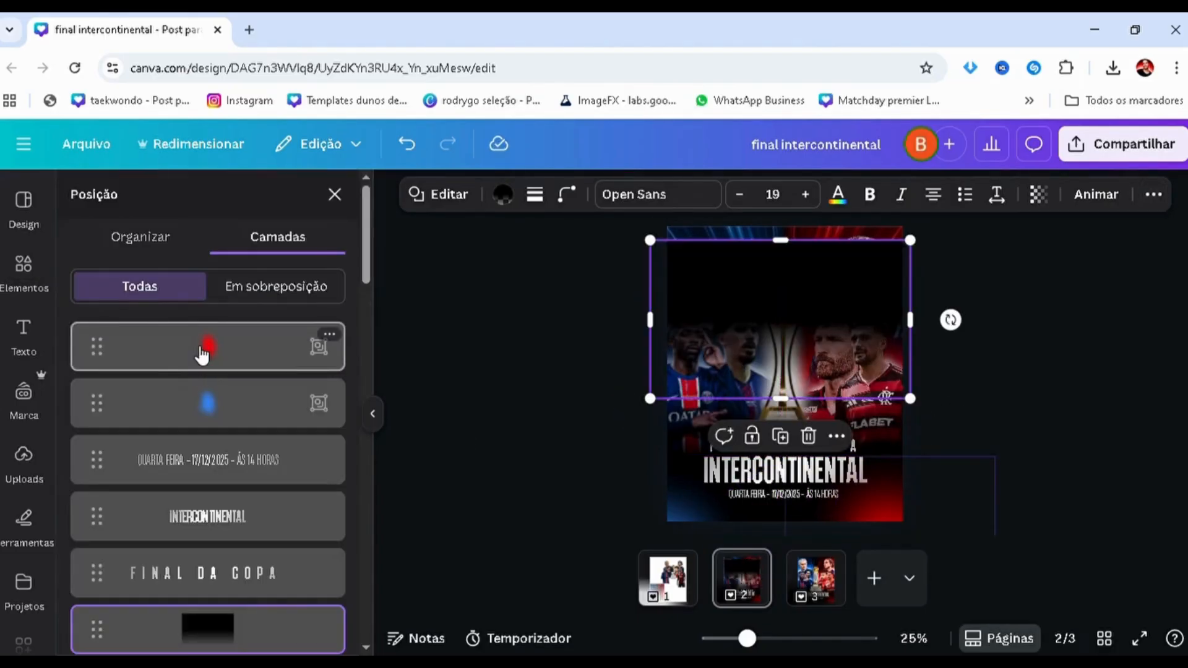
pyautogui.click(198, 349)
pyautogui.click(163, 619)
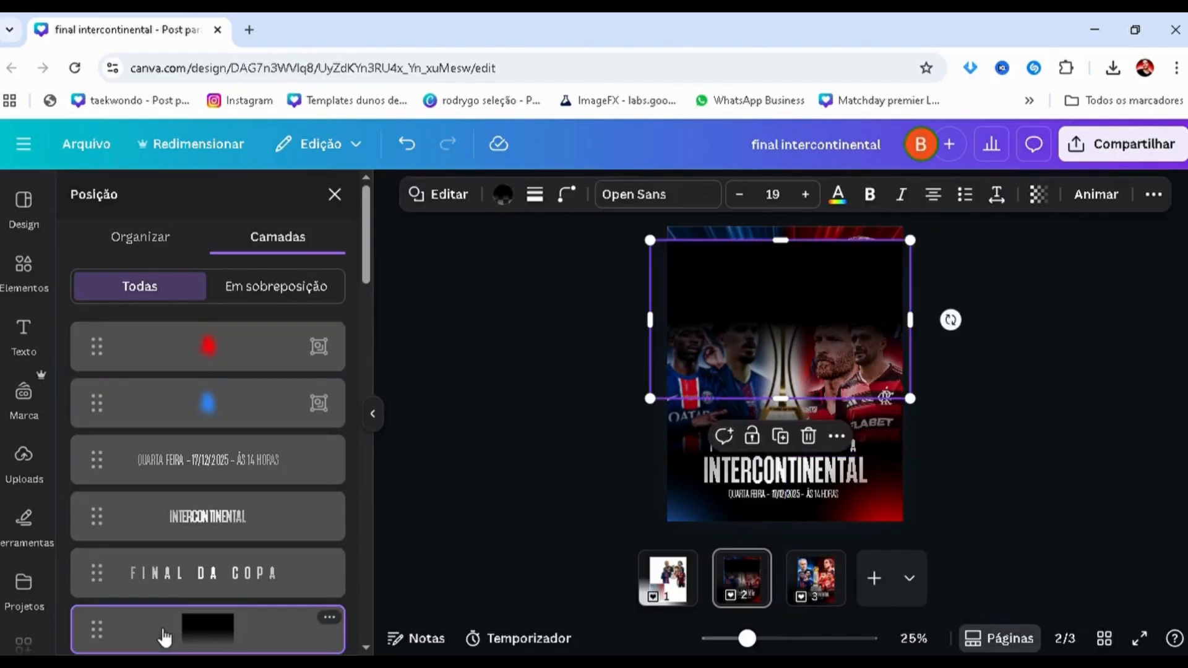
pyautogui.scroll(-10, 162, 619)
pyautogui.moveTo(154, 660); pyautogui.dragTo(156, 539)
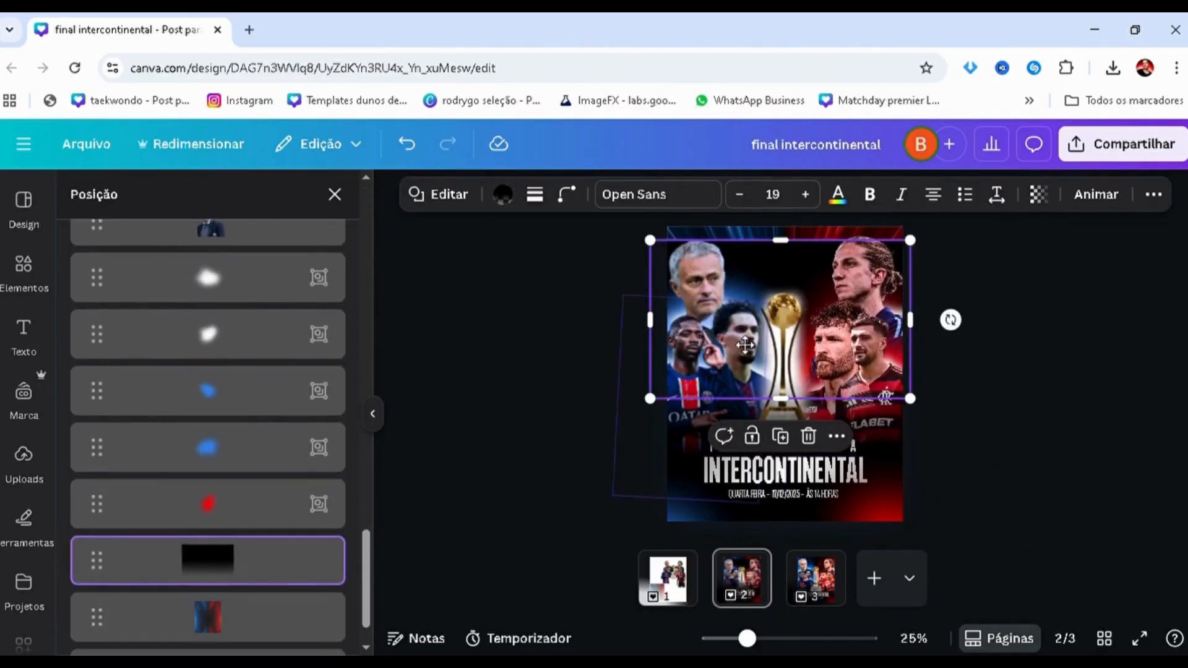
pyautogui.moveTo(742, 345); pyautogui.dragTo(741, 265)
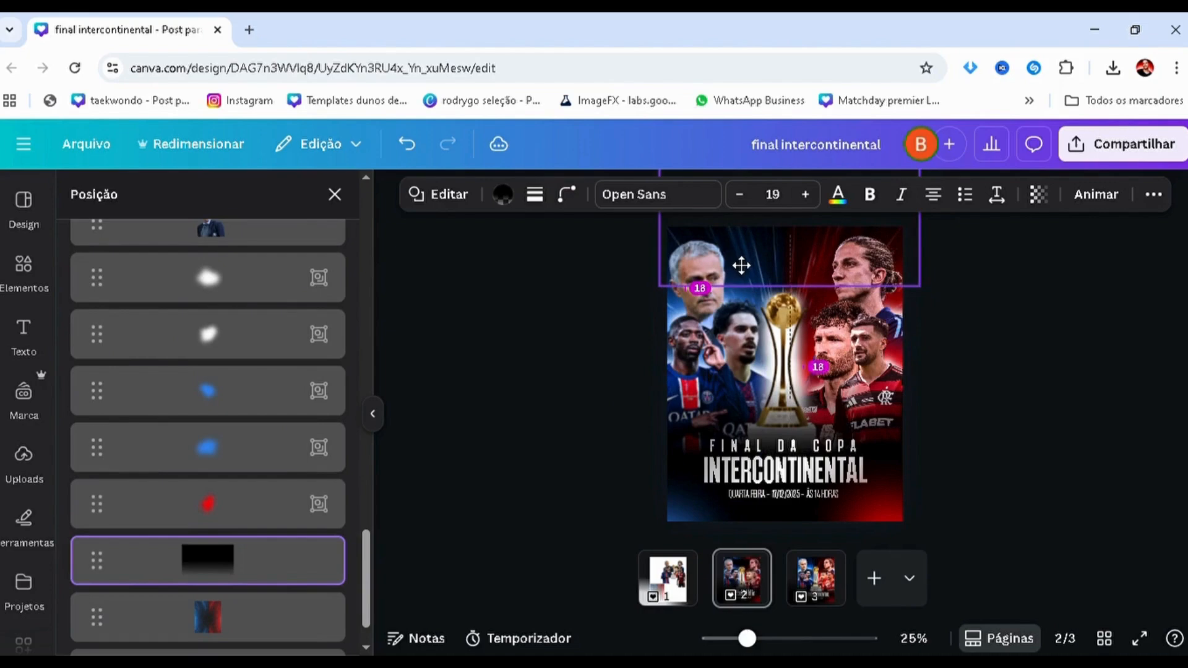
pyautogui.click(532, 298)
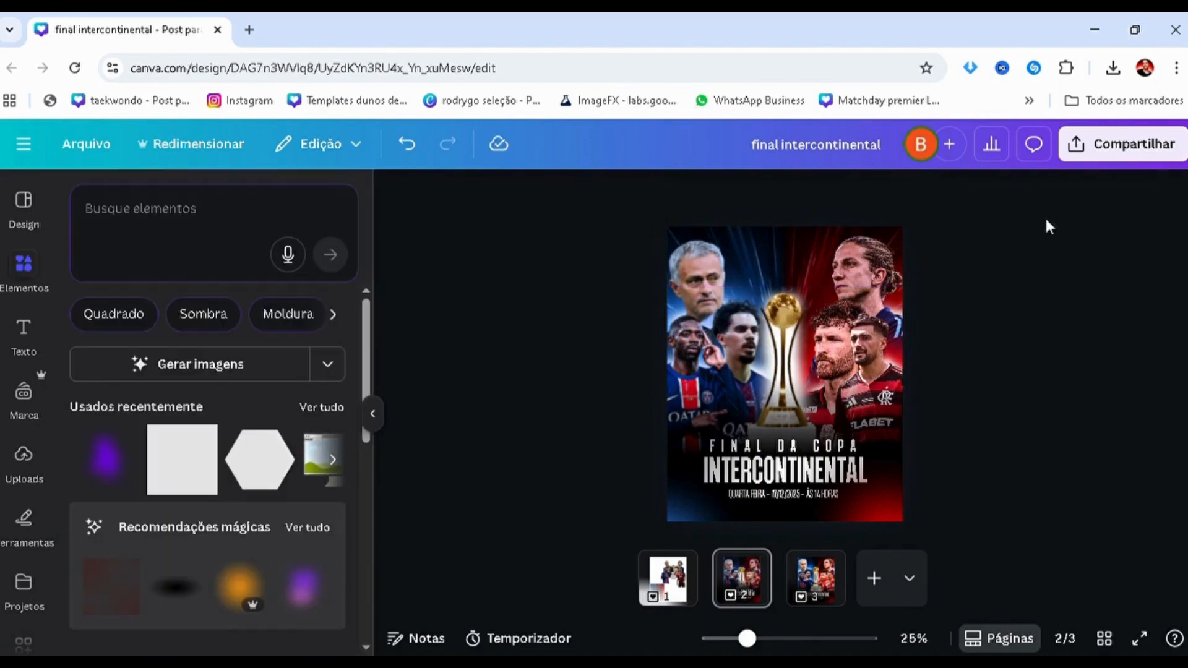
# - Download only the current page, page 2, as a PNG at size 1
pyautogui.click(1125, 144)
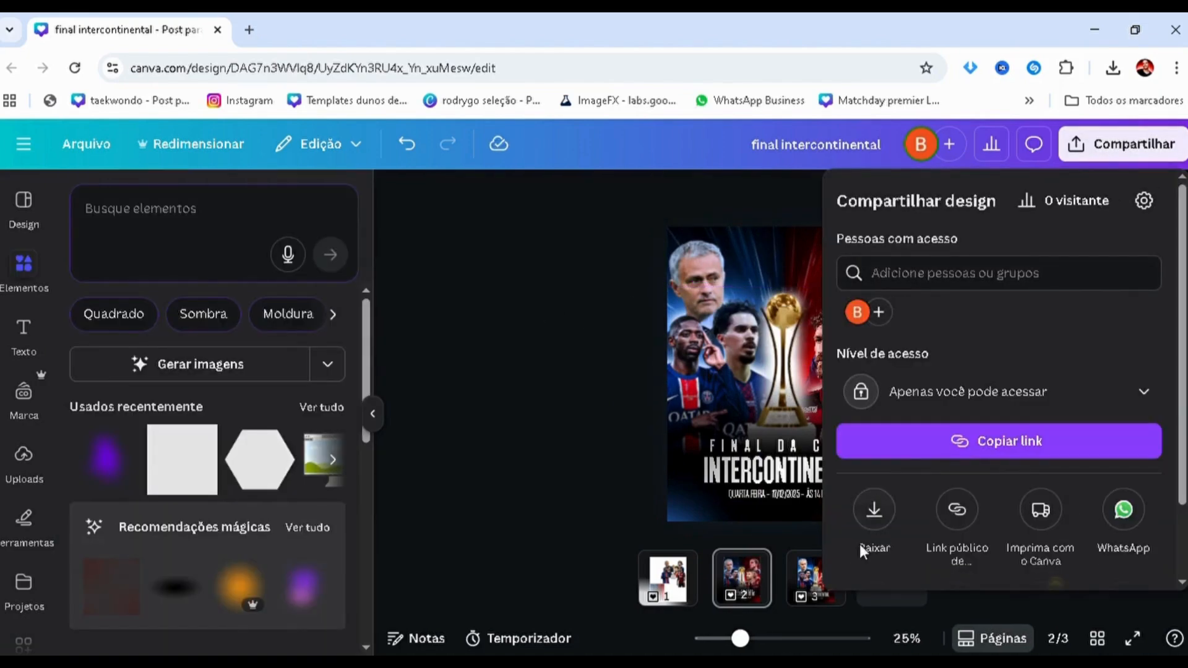
pyautogui.click(875, 509)
pyautogui.click(885, 506)
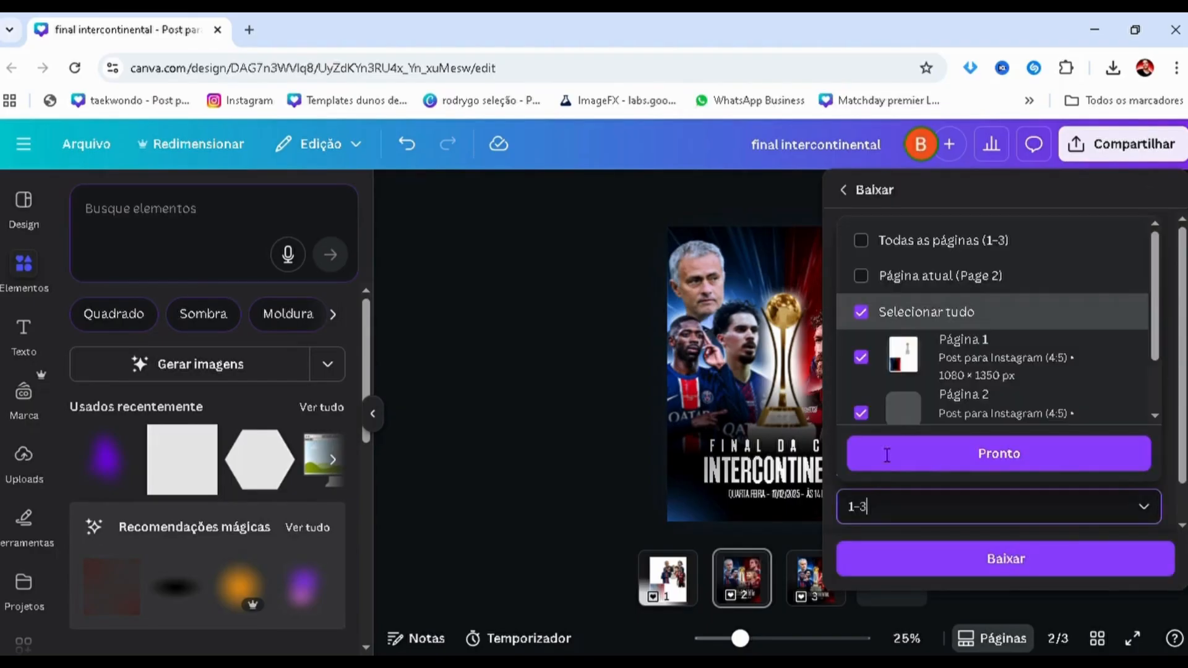
pyautogui.click(891, 283)
pyautogui.click(888, 458)
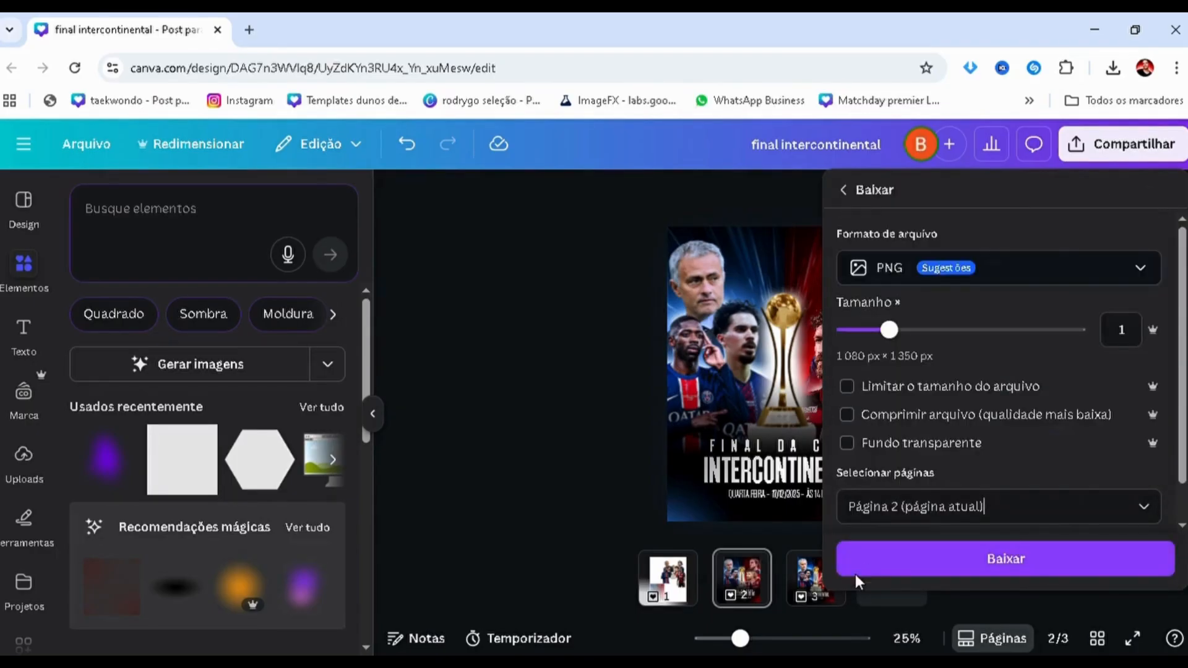
pyautogui.click(597, 424)
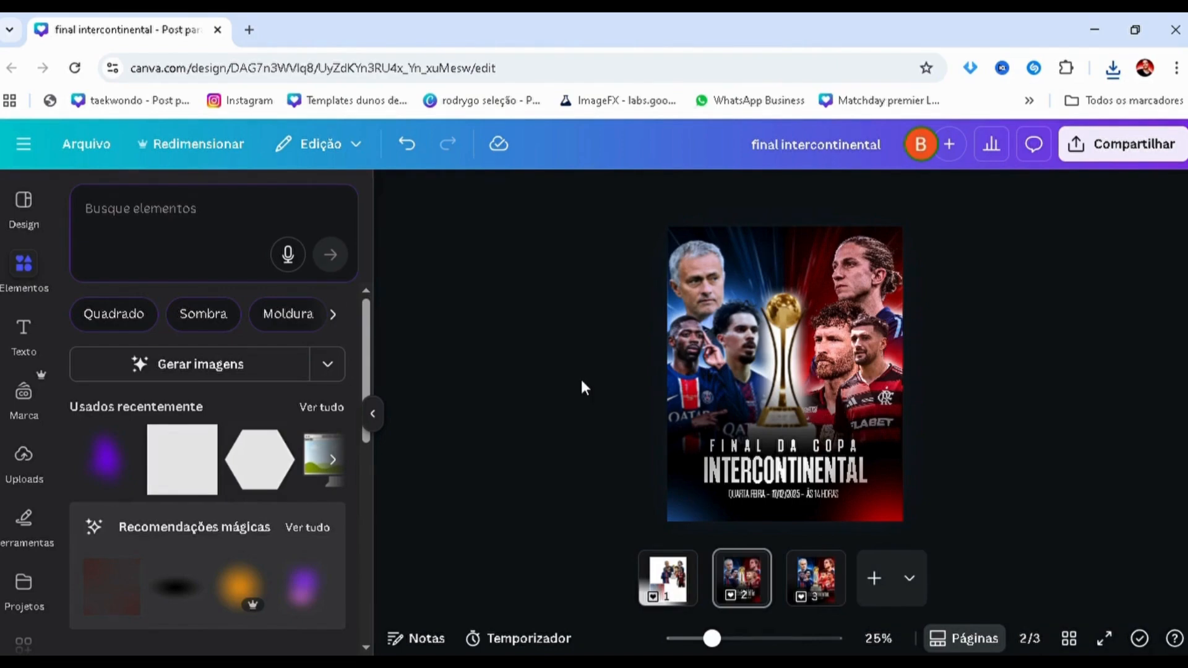
# - Paste the exported poster image onto page 2 and scale it to cover the whole page
pyautogui.hotkey('ctrl', 'v')
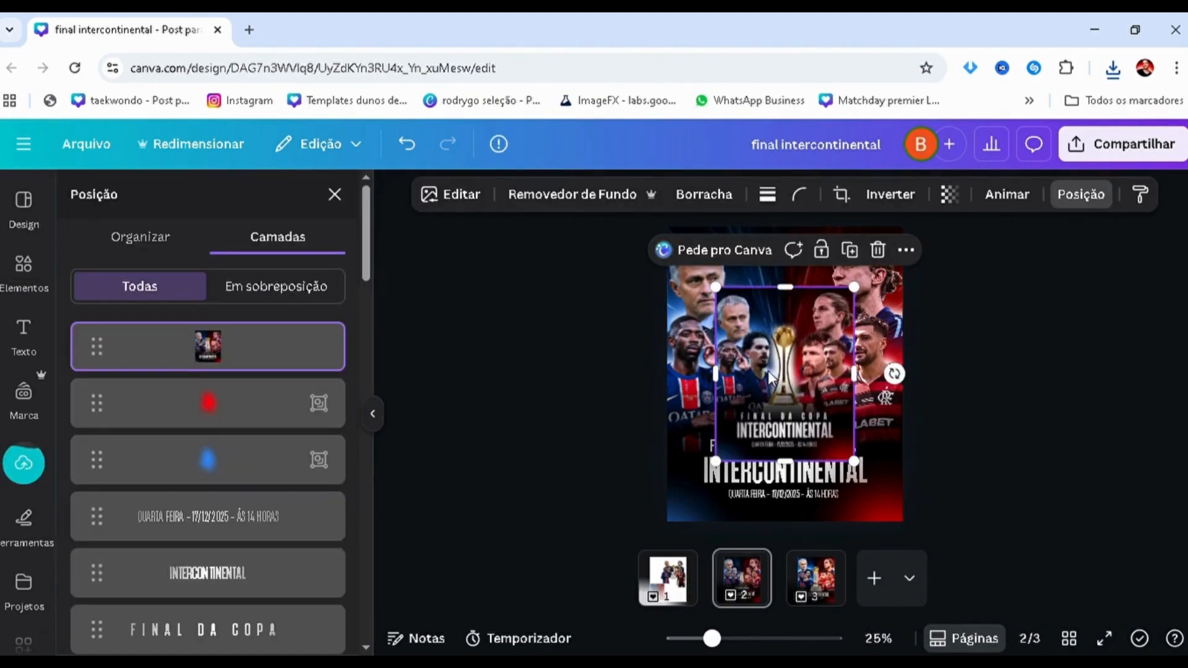
pyautogui.moveTo(770, 377); pyautogui.dragTo(725, 316)
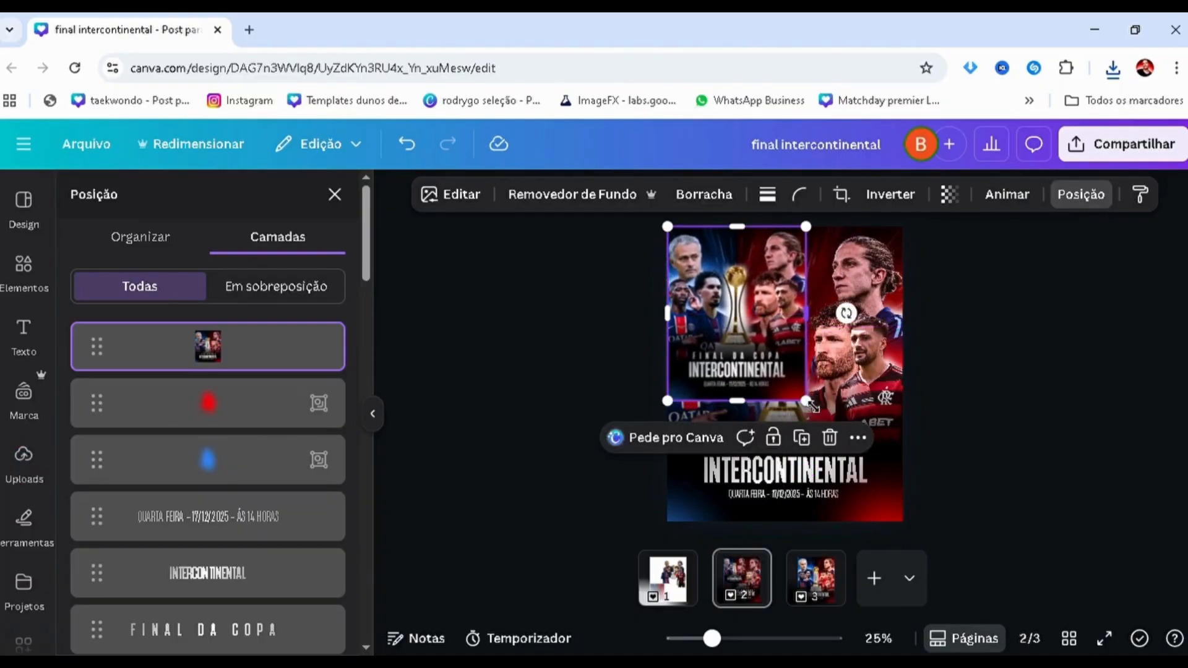
pyautogui.moveTo(810, 405); pyautogui.dragTo(919, 521)
# - Adjust the pasted poster image to contrast 5, brightness 15 and saturation 5
pyautogui.click(443, 204)
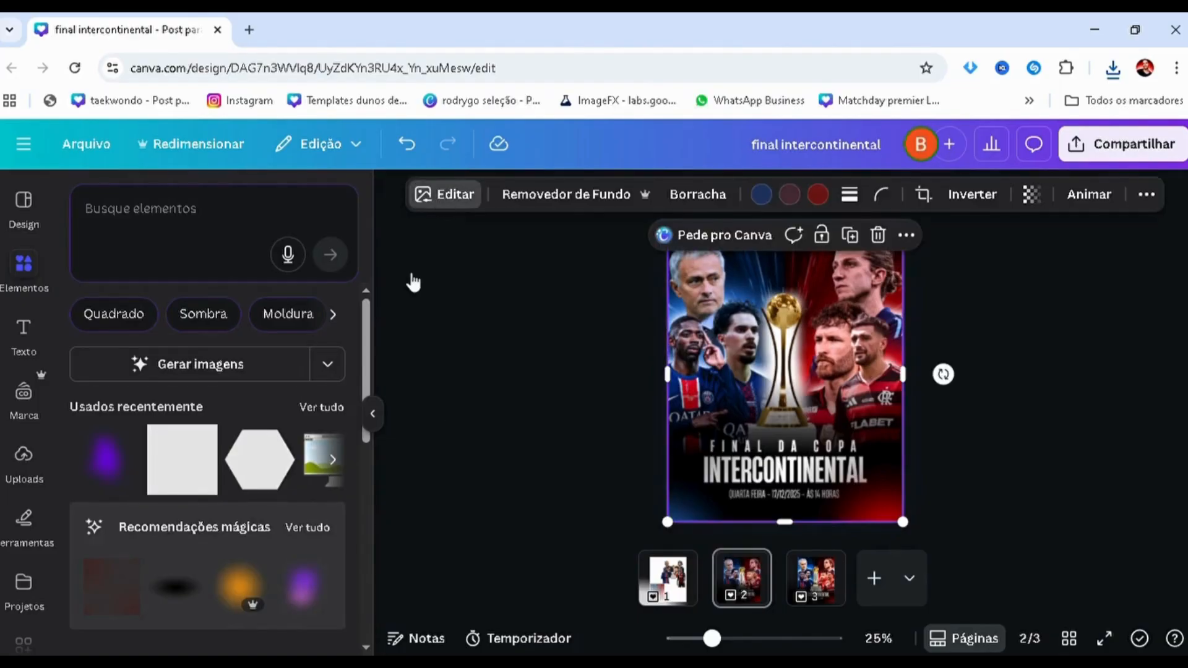
pyautogui.click(209, 333)
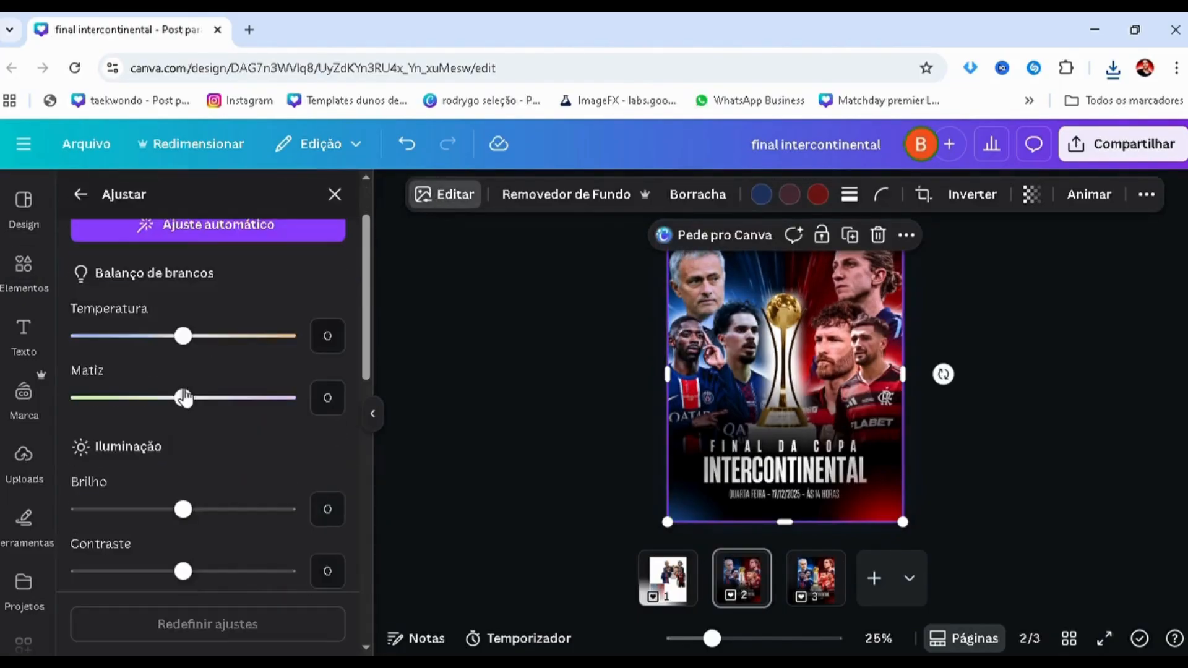
pyautogui.scroll(-2, 221, 479)
pyautogui.moveTo(221, 482); pyautogui.dragTo(201, 482)
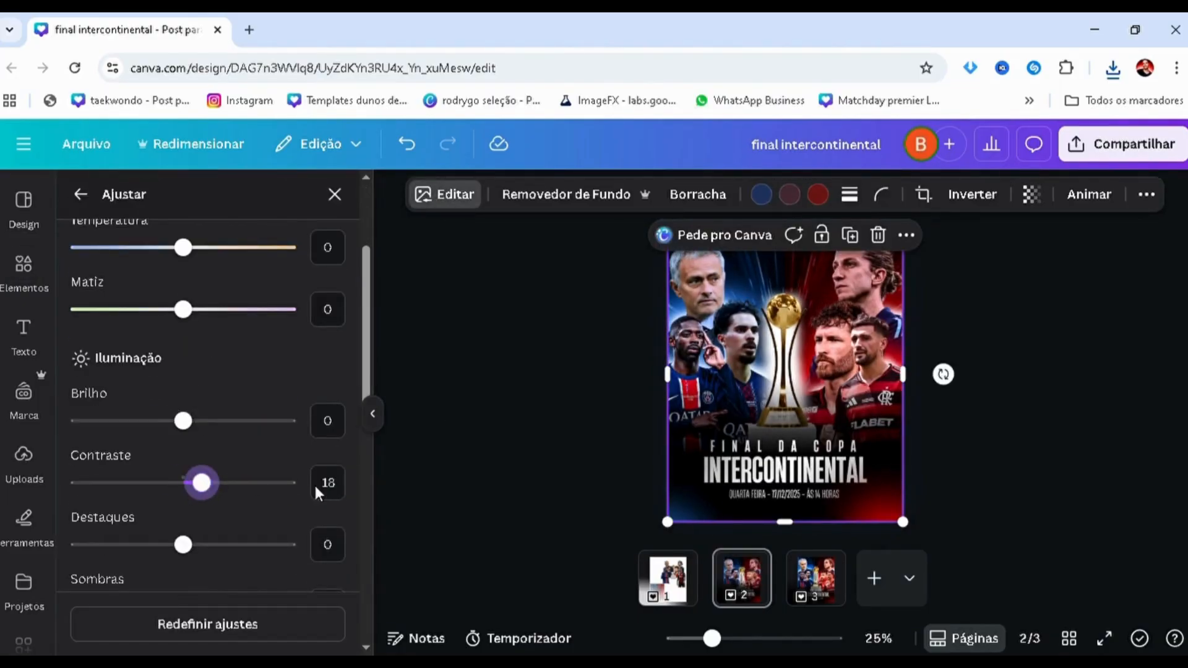
pyautogui.click(331, 494)
pyautogui.write('5')
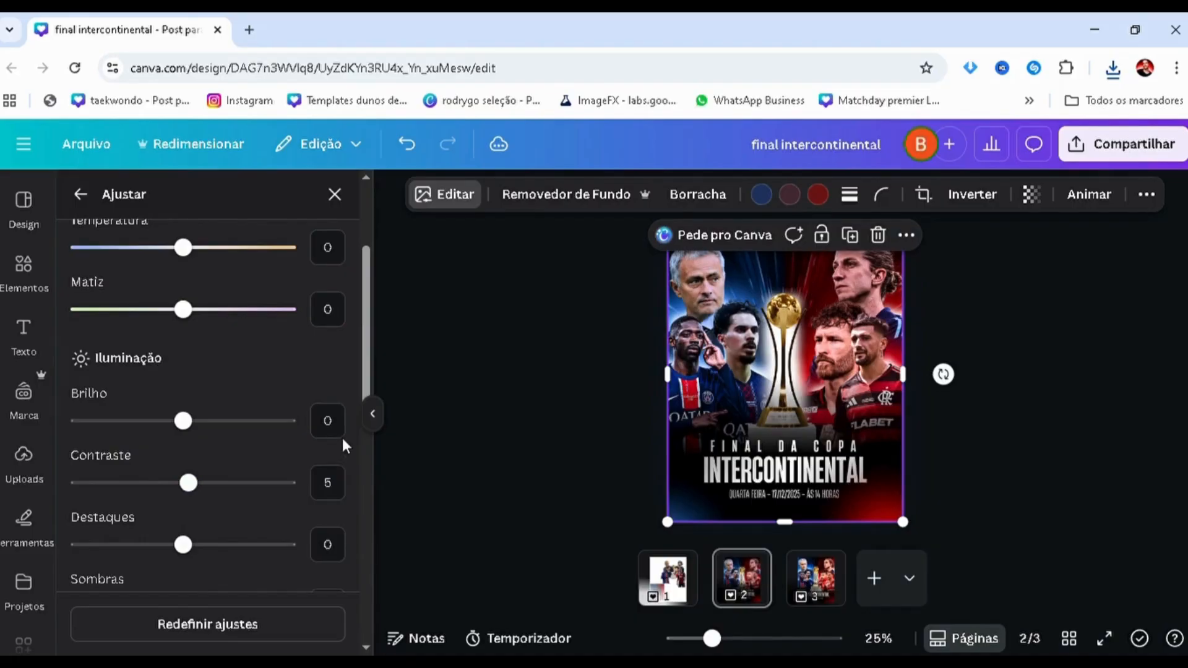
pyautogui.press('Return')
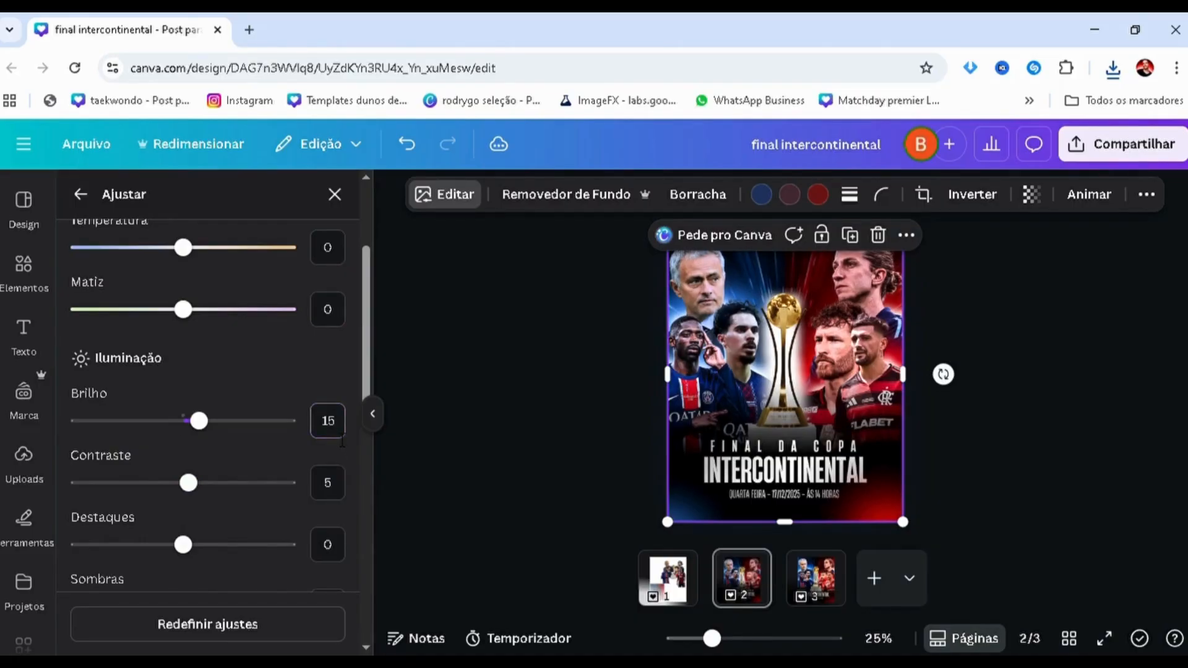
pyautogui.scroll(-5, 229, 483)
pyautogui.scroll(-2, 229, 482)
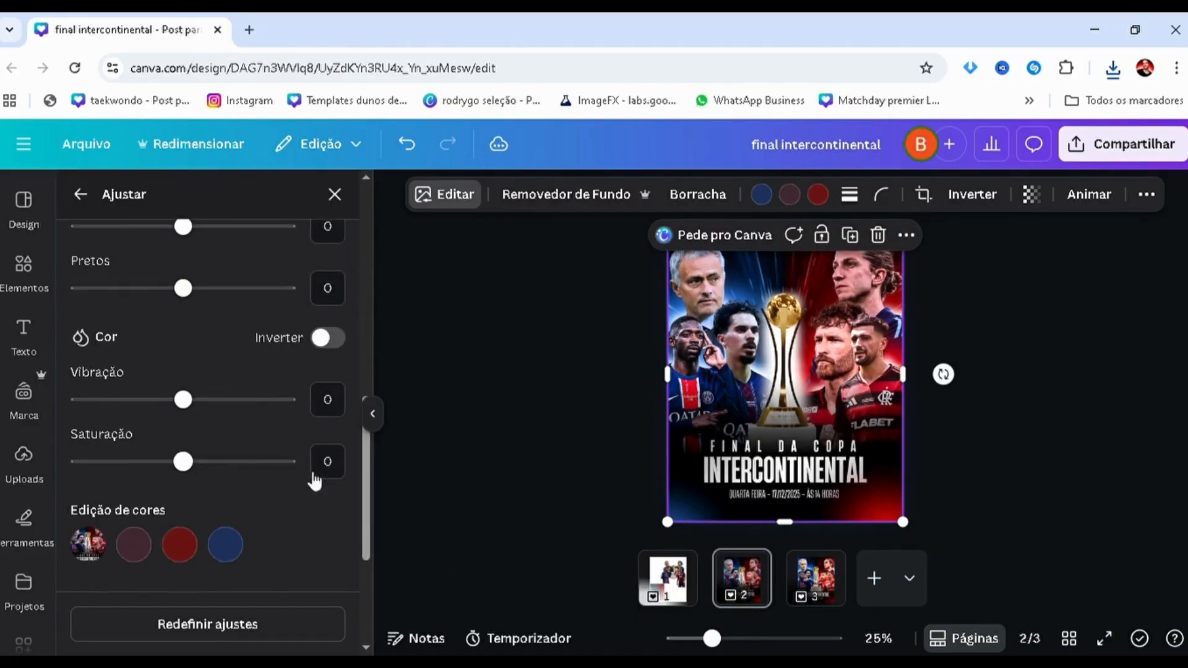
pyautogui.click(327, 463)
pyautogui.scroll(-3, 293, 526)
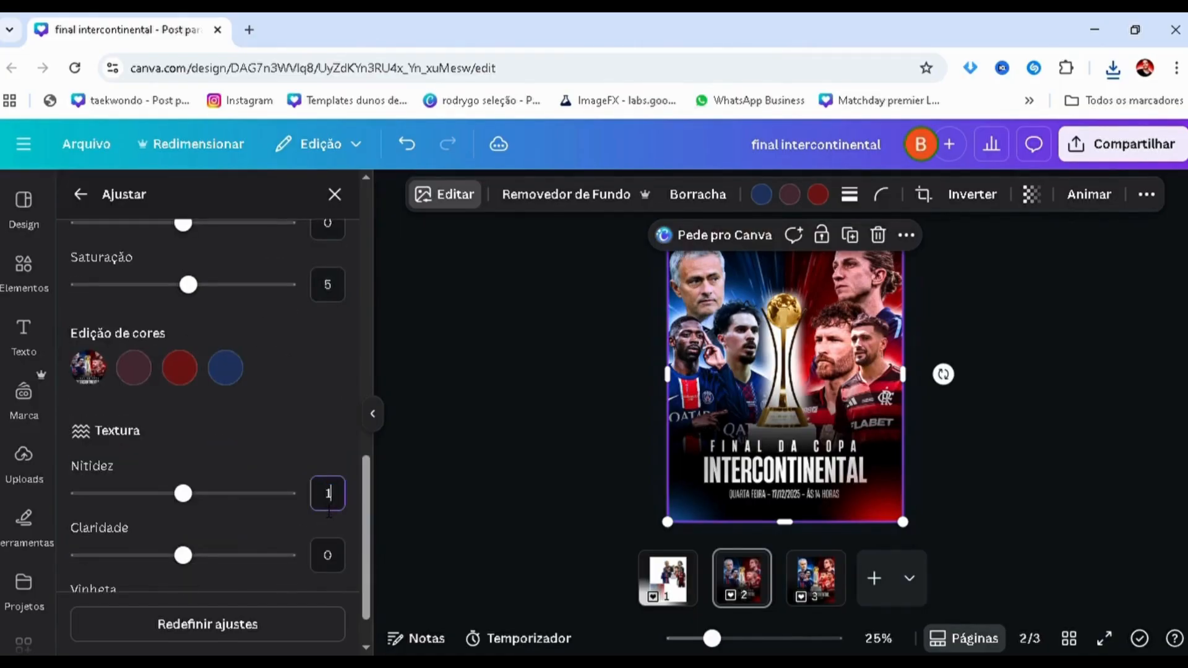
# - Set the poster image's sharpness and clarity to 15 each, and extend its left edge to a width of about 1081 px
pyautogui.click(328, 511)
pyautogui.write('15')
pyautogui.press('Return')
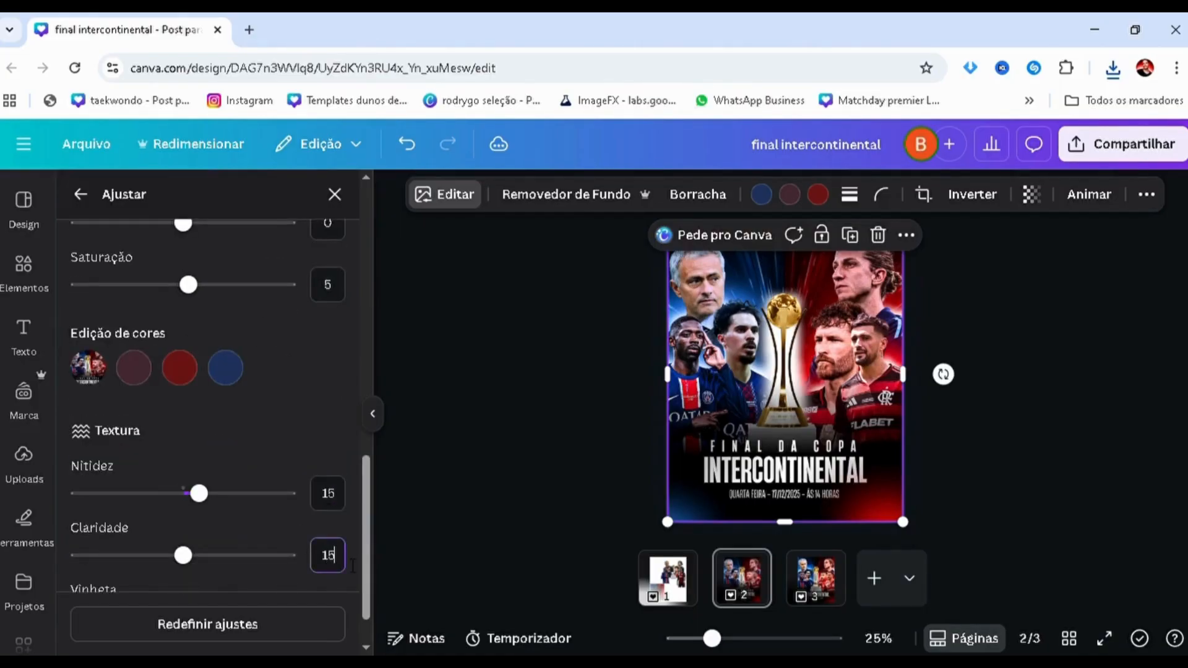
pyautogui.click(352, 566)
pyautogui.write('15')
pyautogui.press('Return')
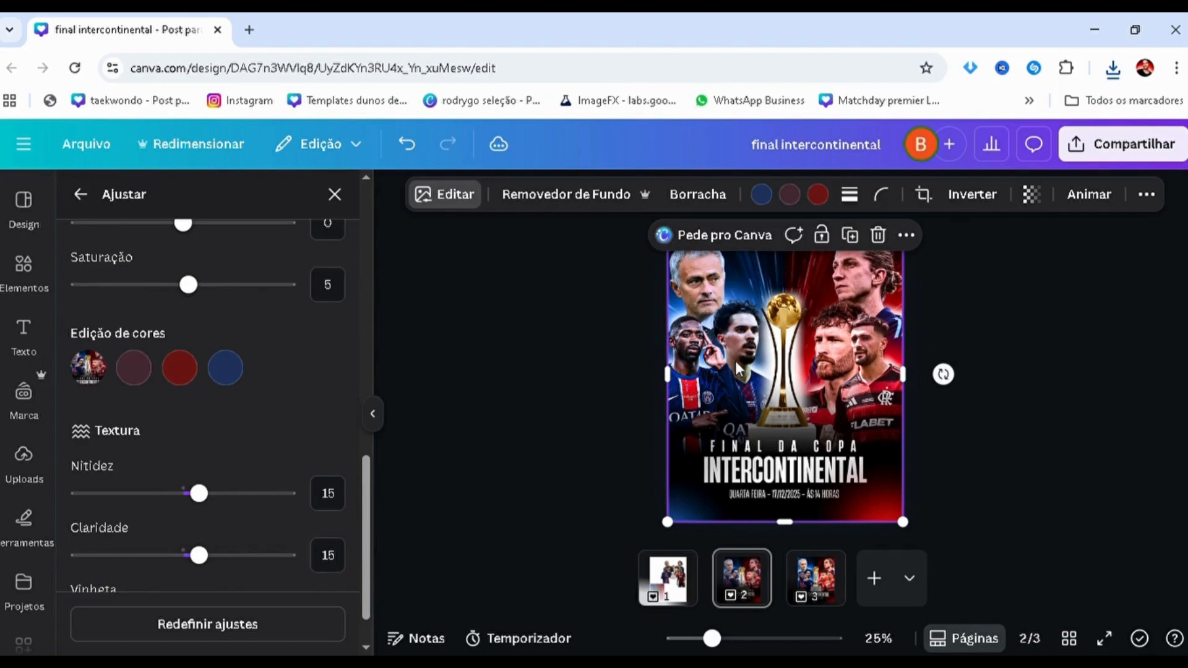
pyautogui.moveTo(754, 381); pyautogui.dragTo(676, 388)
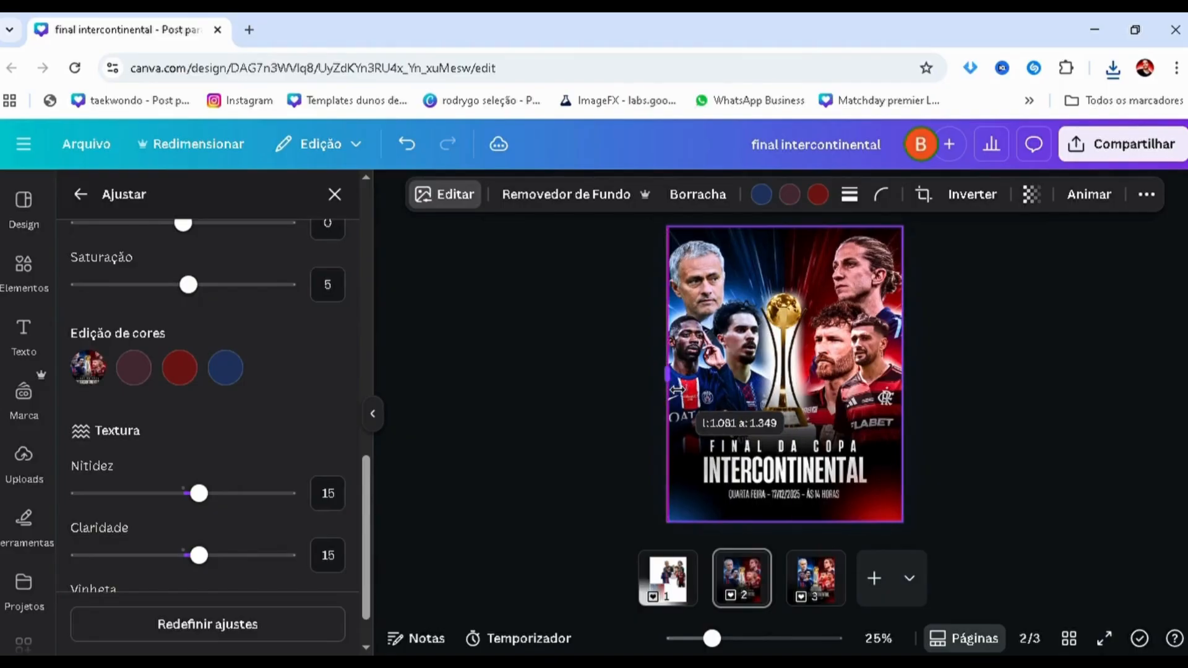
# - Leave the image adjustments and show the full list of filters for the poster image
pyautogui.click(82, 194)
pyautogui.scroll(-3, 132, 341)
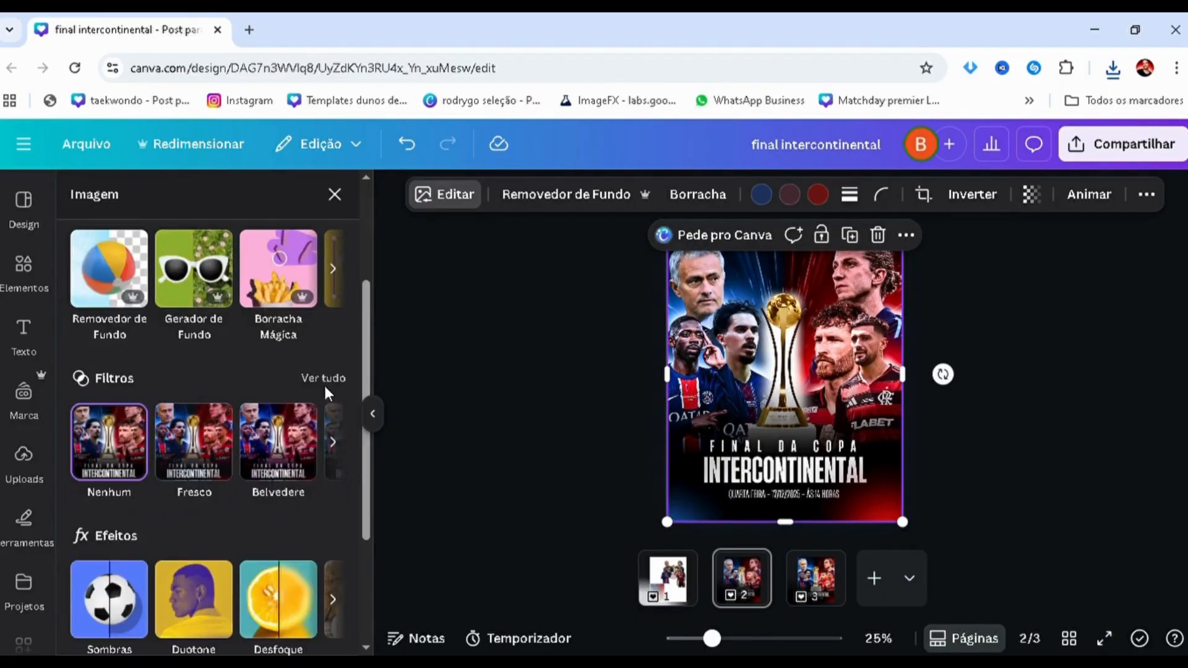
pyautogui.click(328, 379)
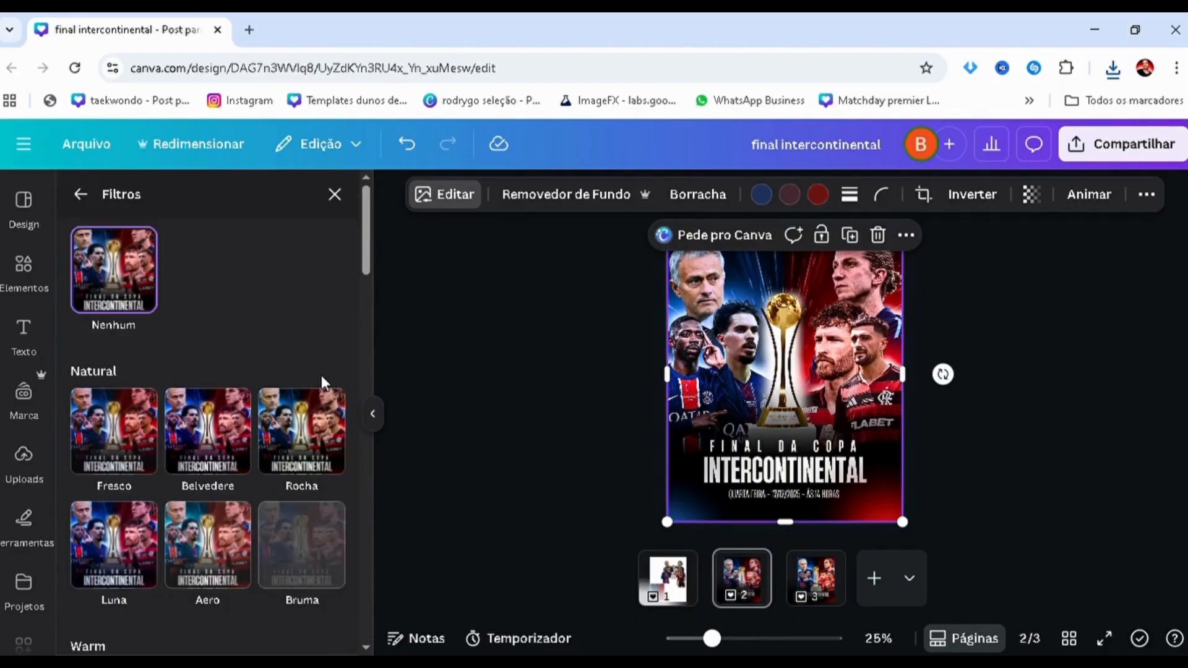
# - Try the Belvedere filter on the poster image, followed by Fresco with its intensity reduced to roughly a quarter
pyautogui.click(227, 456)
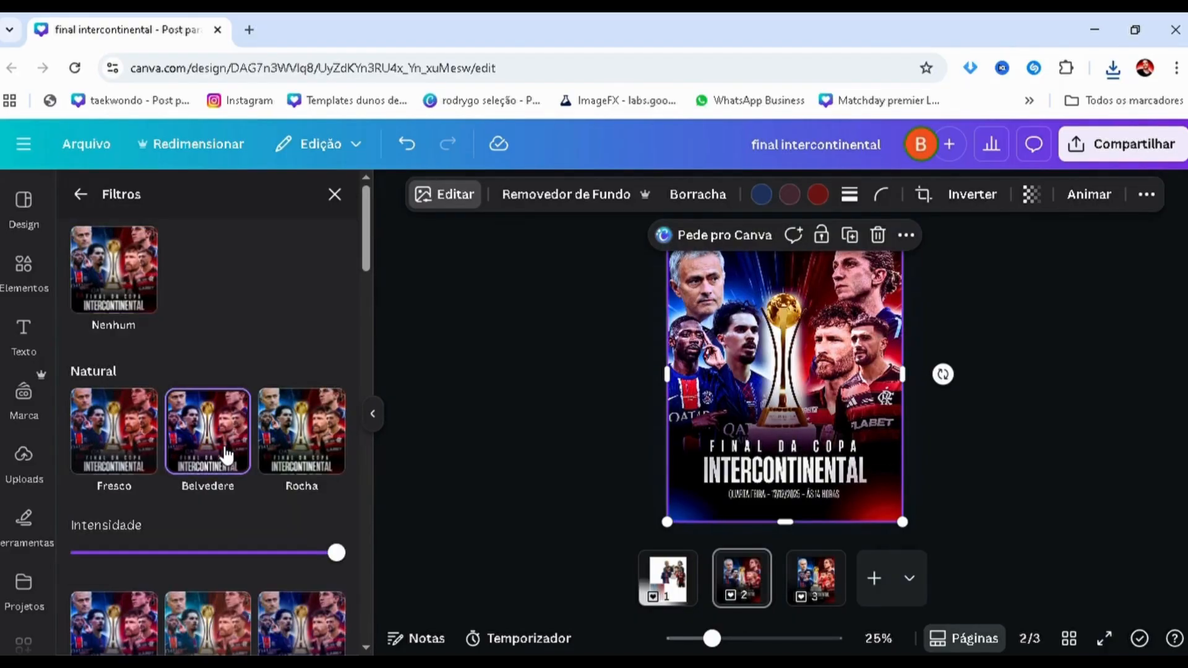
pyautogui.click(112, 470)
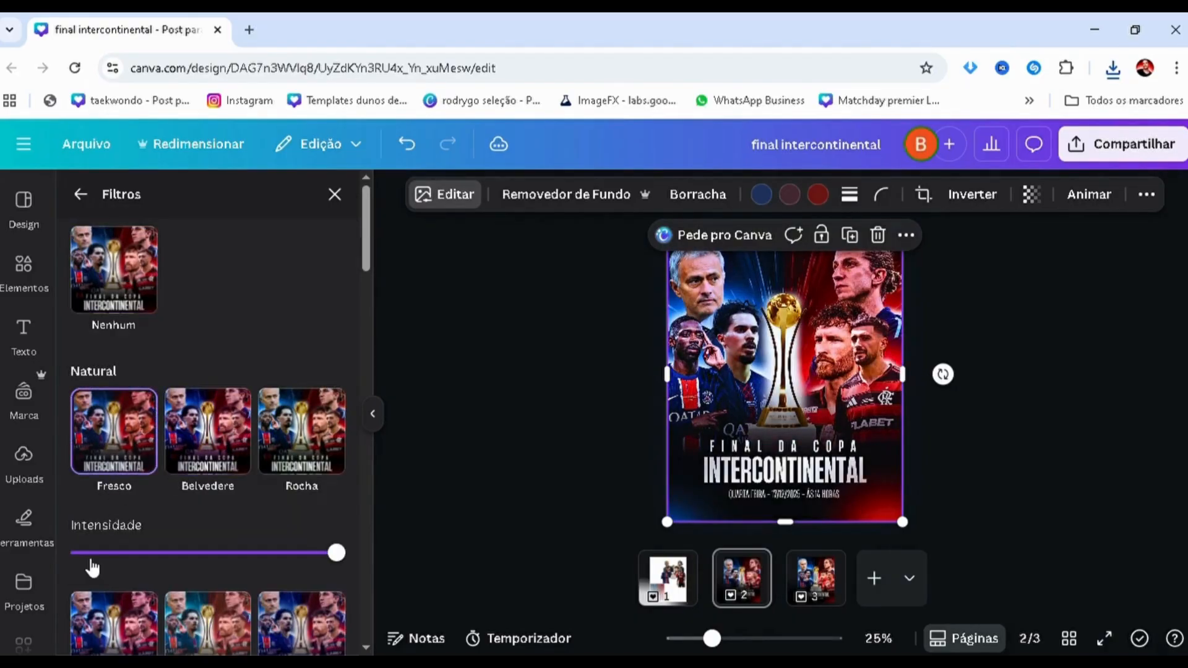
pyautogui.moveTo(124, 557); pyautogui.dragTo(166, 571)
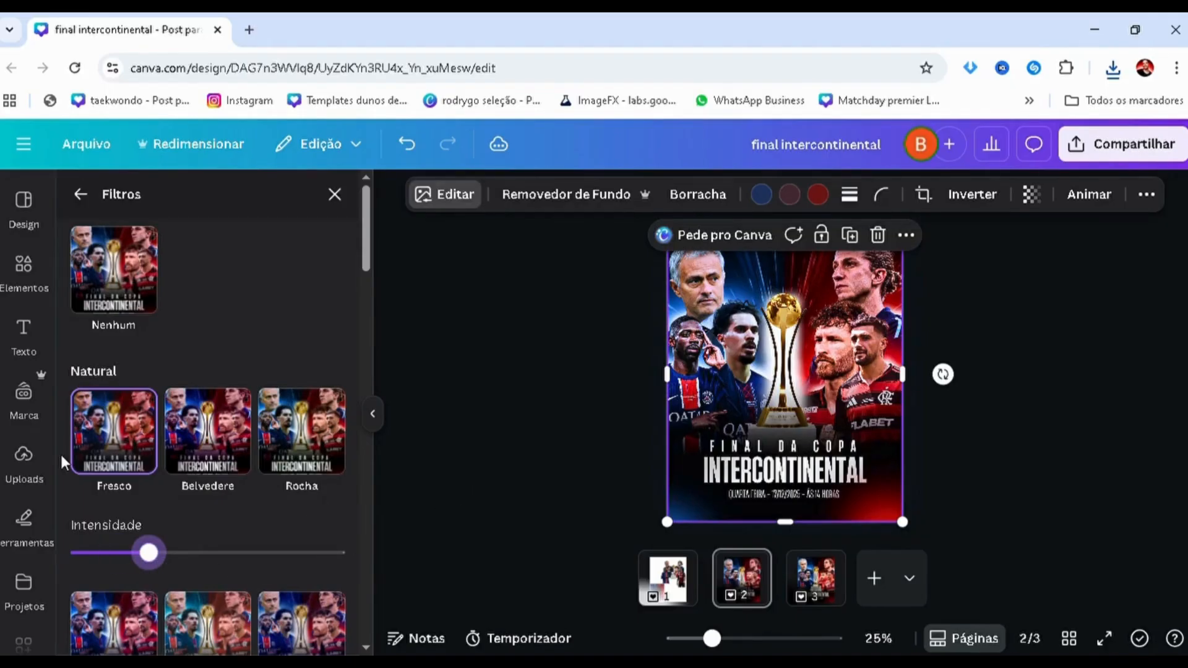
# - Apply the warm Capri filter to the poster image at about one third intensity and deselect the image
pyautogui.scroll(-6, 61, 451)
pyautogui.click(206, 475)
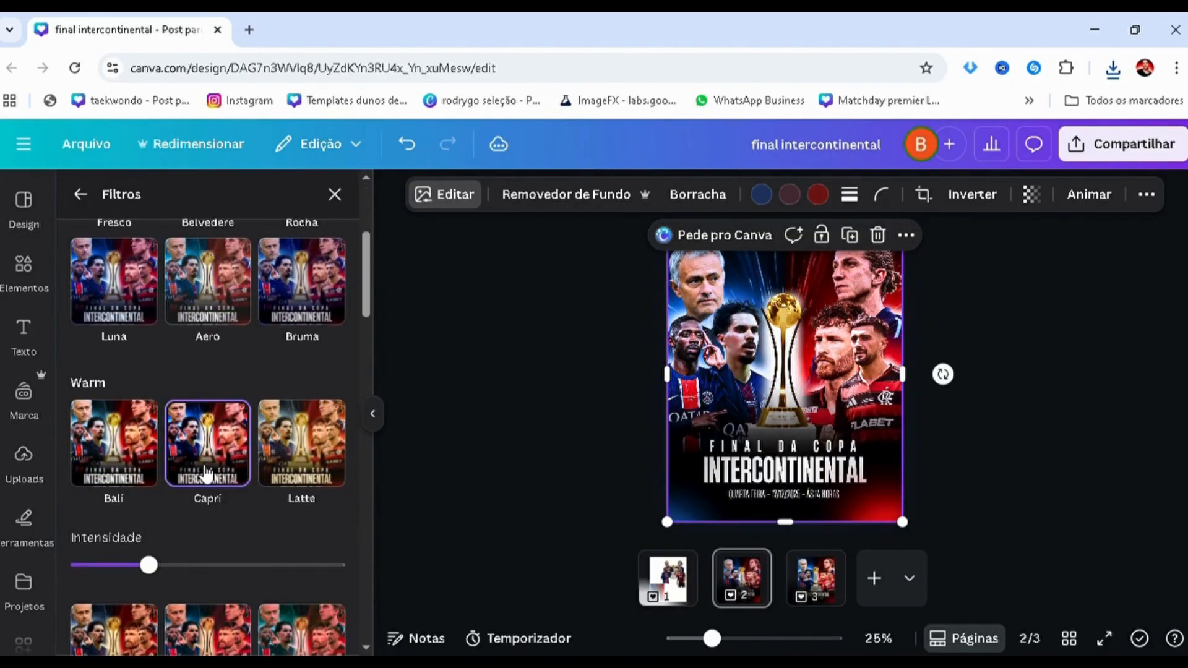
pyautogui.moveTo(148, 562)
pyautogui.mouseDown()
pyautogui.moveTo(172, 565)
pyautogui.moveTo(160, 562)
pyautogui.mouseUp()
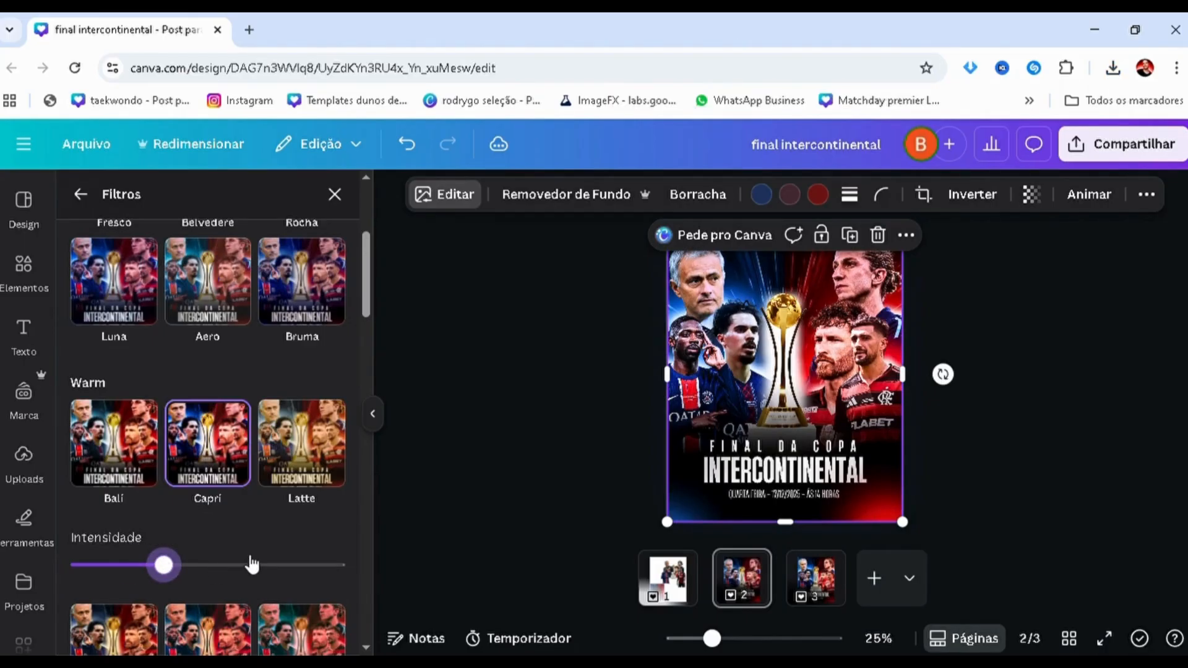
pyautogui.moveTo(162, 564)
pyautogui.mouseDown()
pyautogui.moveTo(135, 565)
pyautogui.moveTo(159, 565)
pyautogui.mouseUp()
pyautogui.click(584, 466)
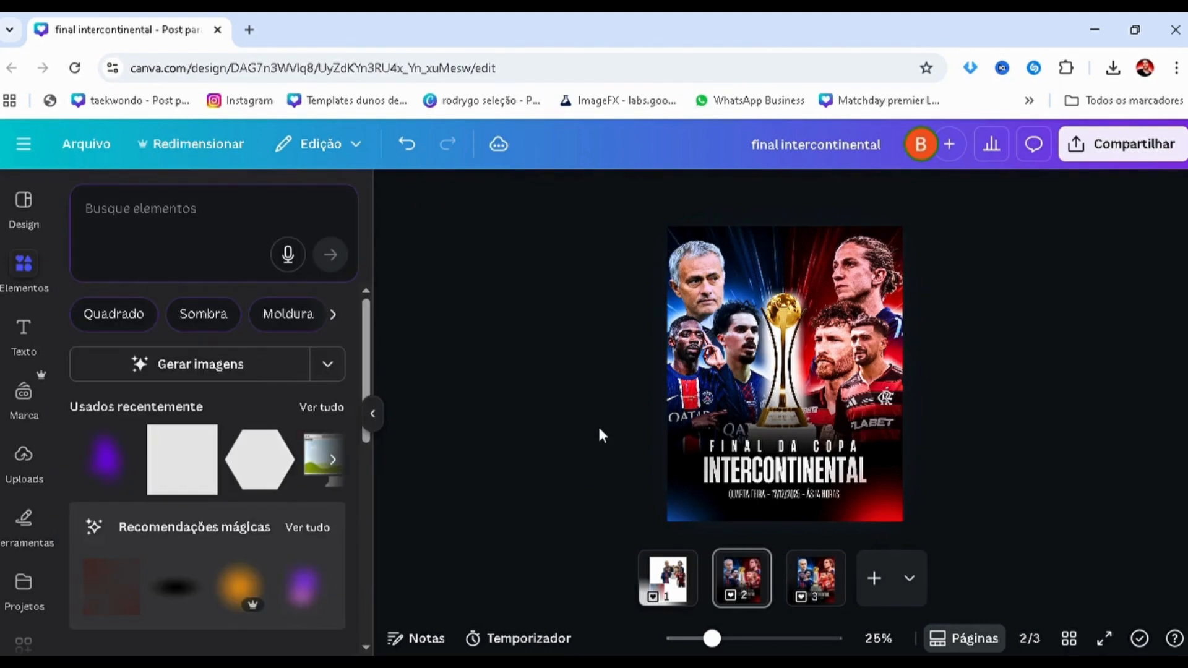
# - Compare the graded image with the poster beneath by narrowing it from its left edge and restoring its full width of about 1081 px
pyautogui.moveTo(679, 373); pyautogui.dragTo(748, 358)
pyautogui.scroll(3, 682, 400)
pyautogui.scroll(-2, 832, 381)
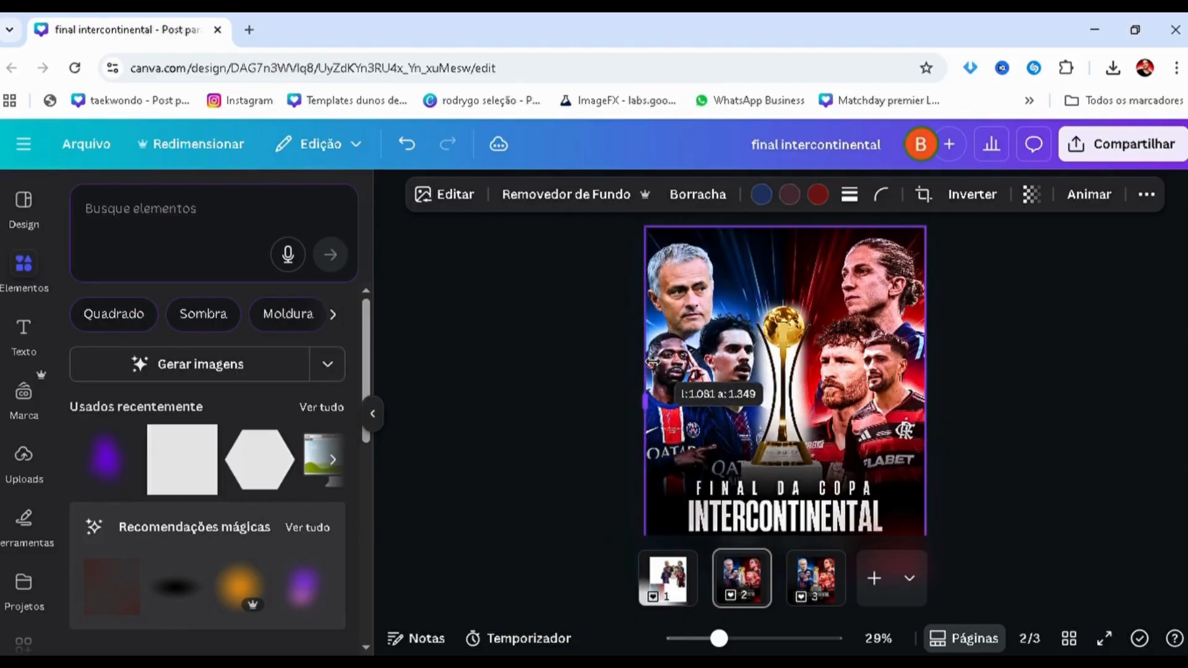
pyautogui.moveTo(651, 363); pyautogui.dragTo(653, 364)
pyautogui.moveTo(932, 365); pyautogui.dragTo(698, 373)
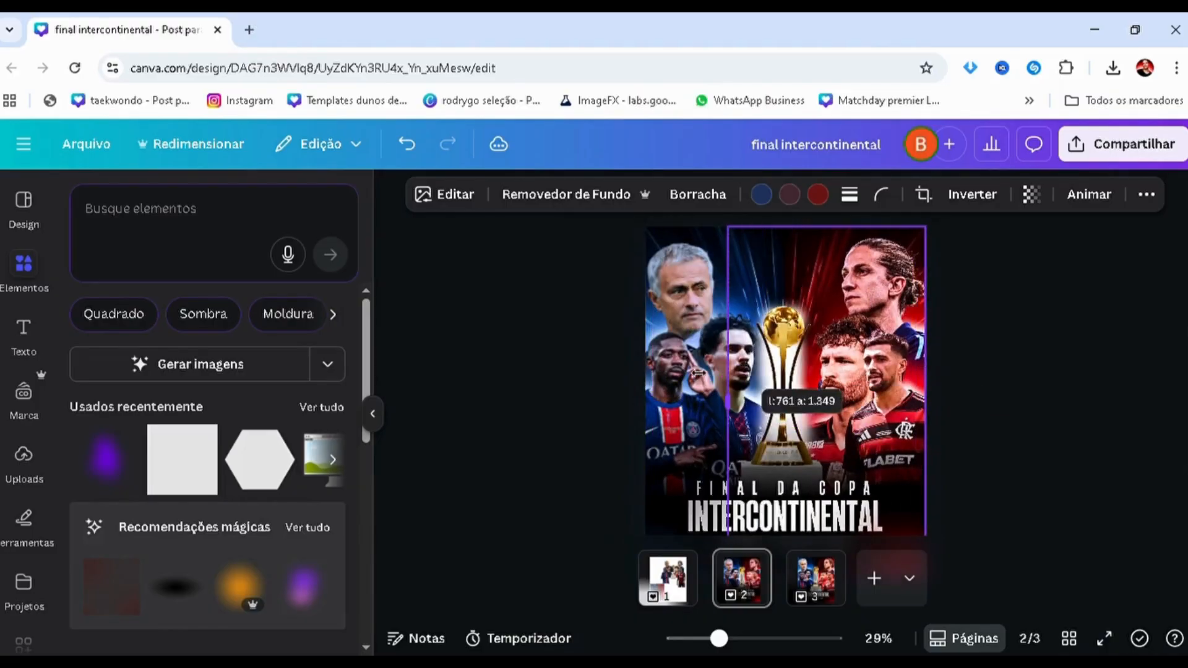
pyautogui.click(573, 381)
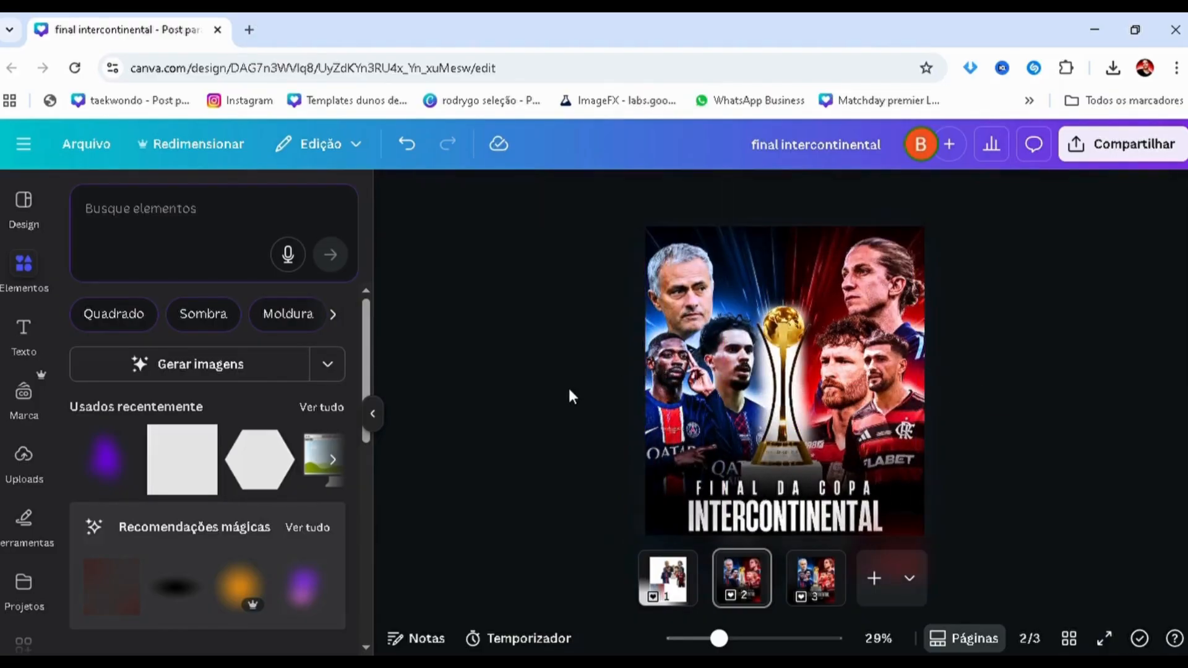
pyautogui.scroll(-2, 568, 387)
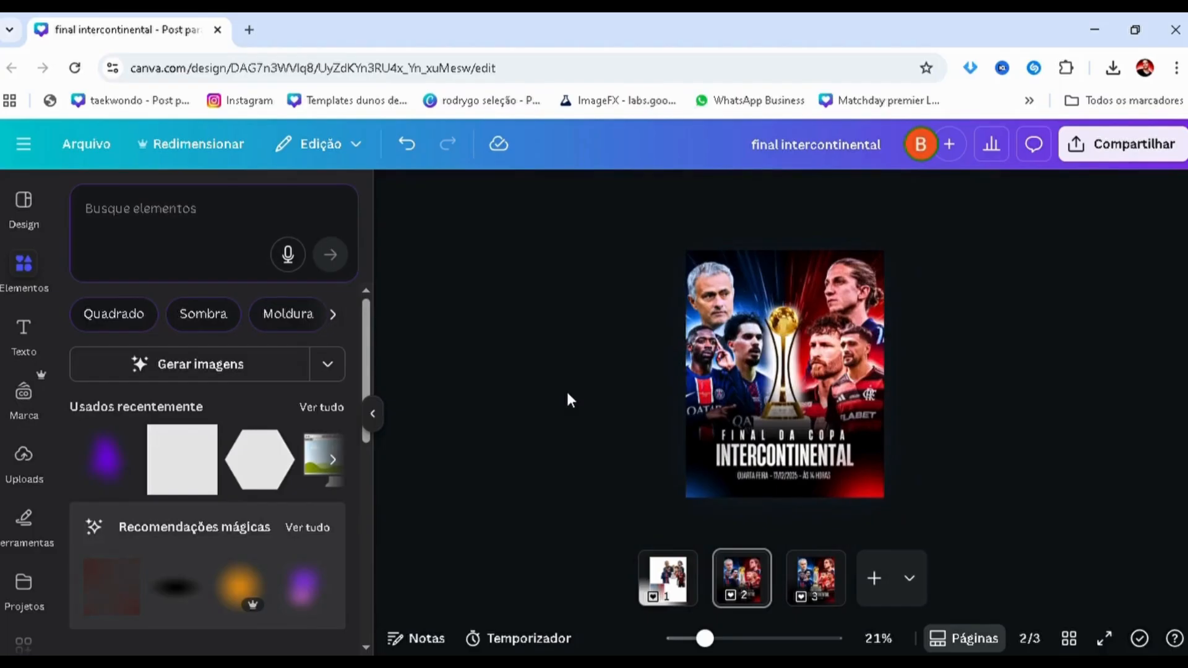